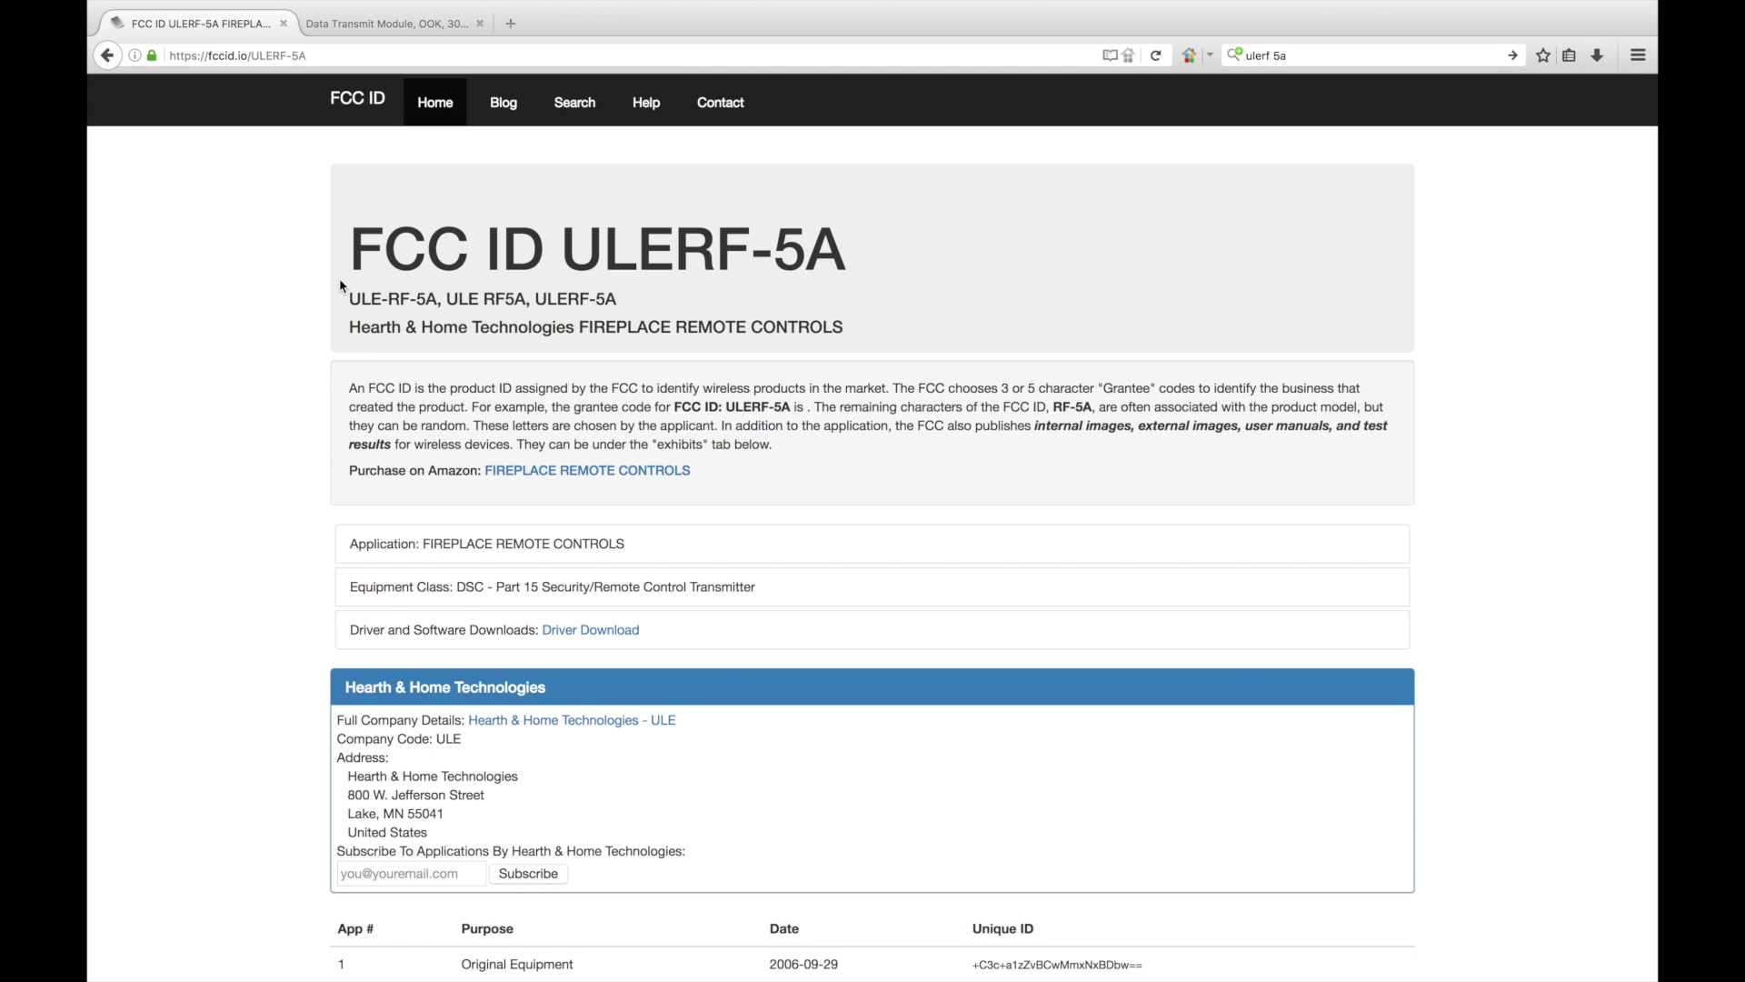
- Scroll the ULERF-5A FCC ID page to the 303.8 MHz approved frequency and Exhibits list
scroll(278, 514, down, 5)
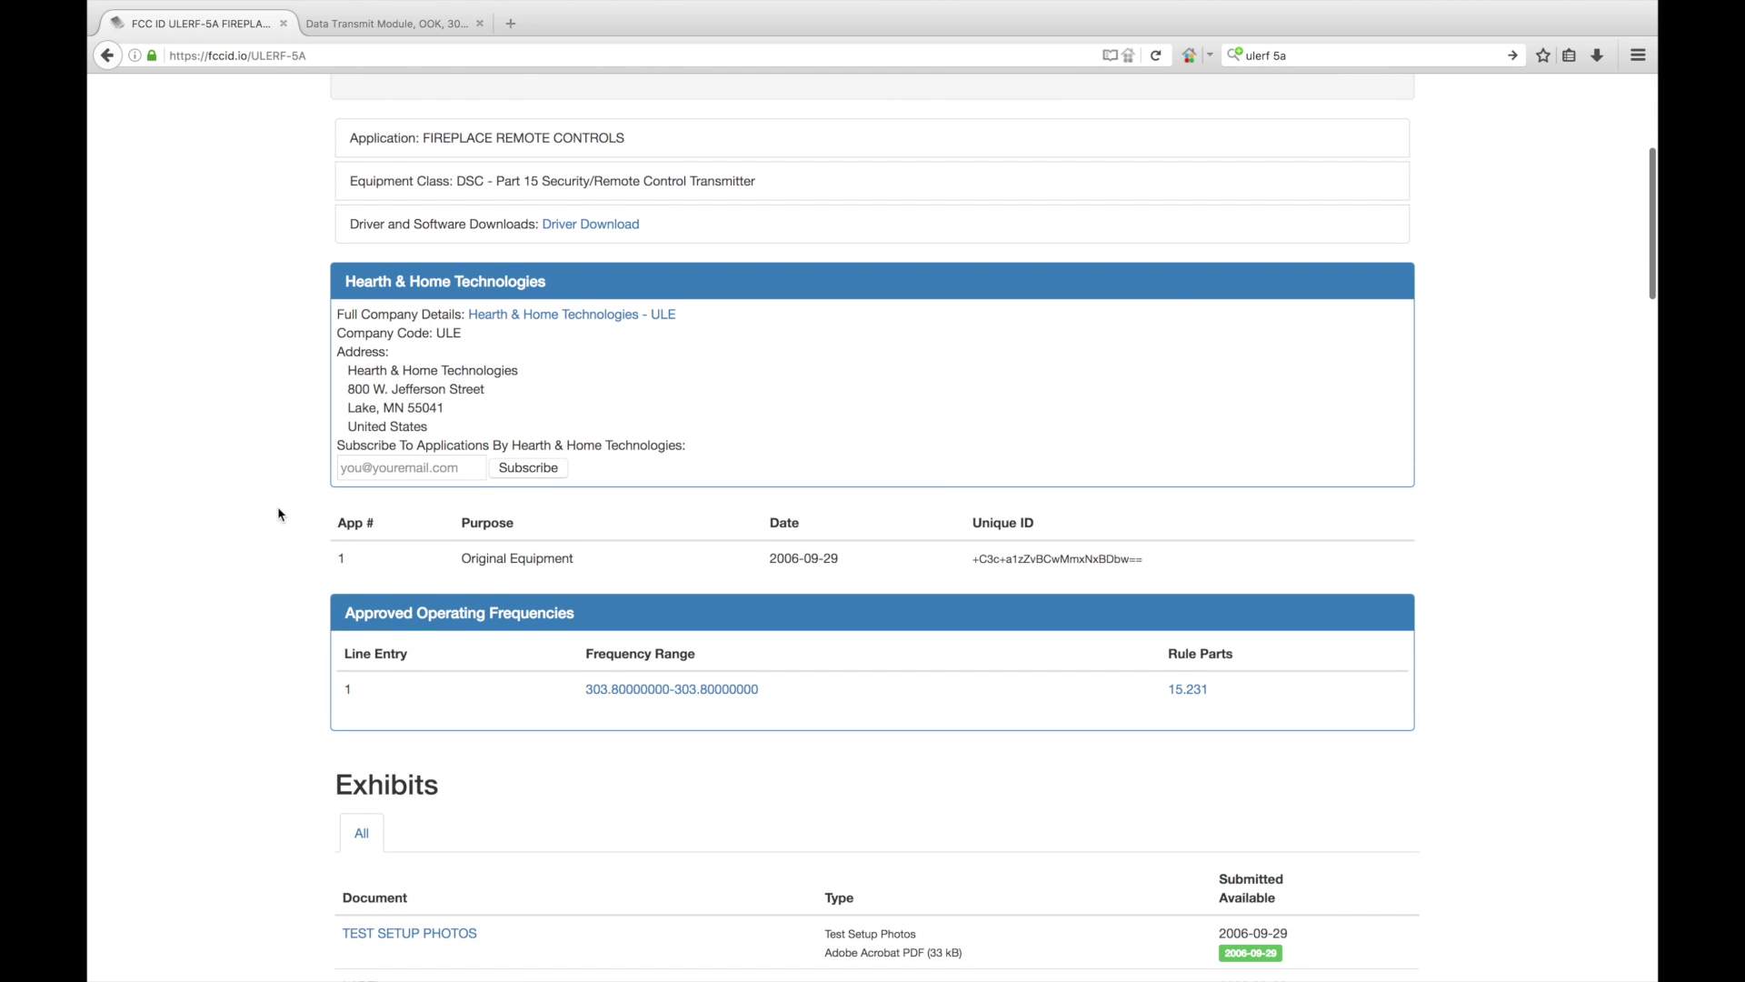
scroll(278, 515, down, 3)
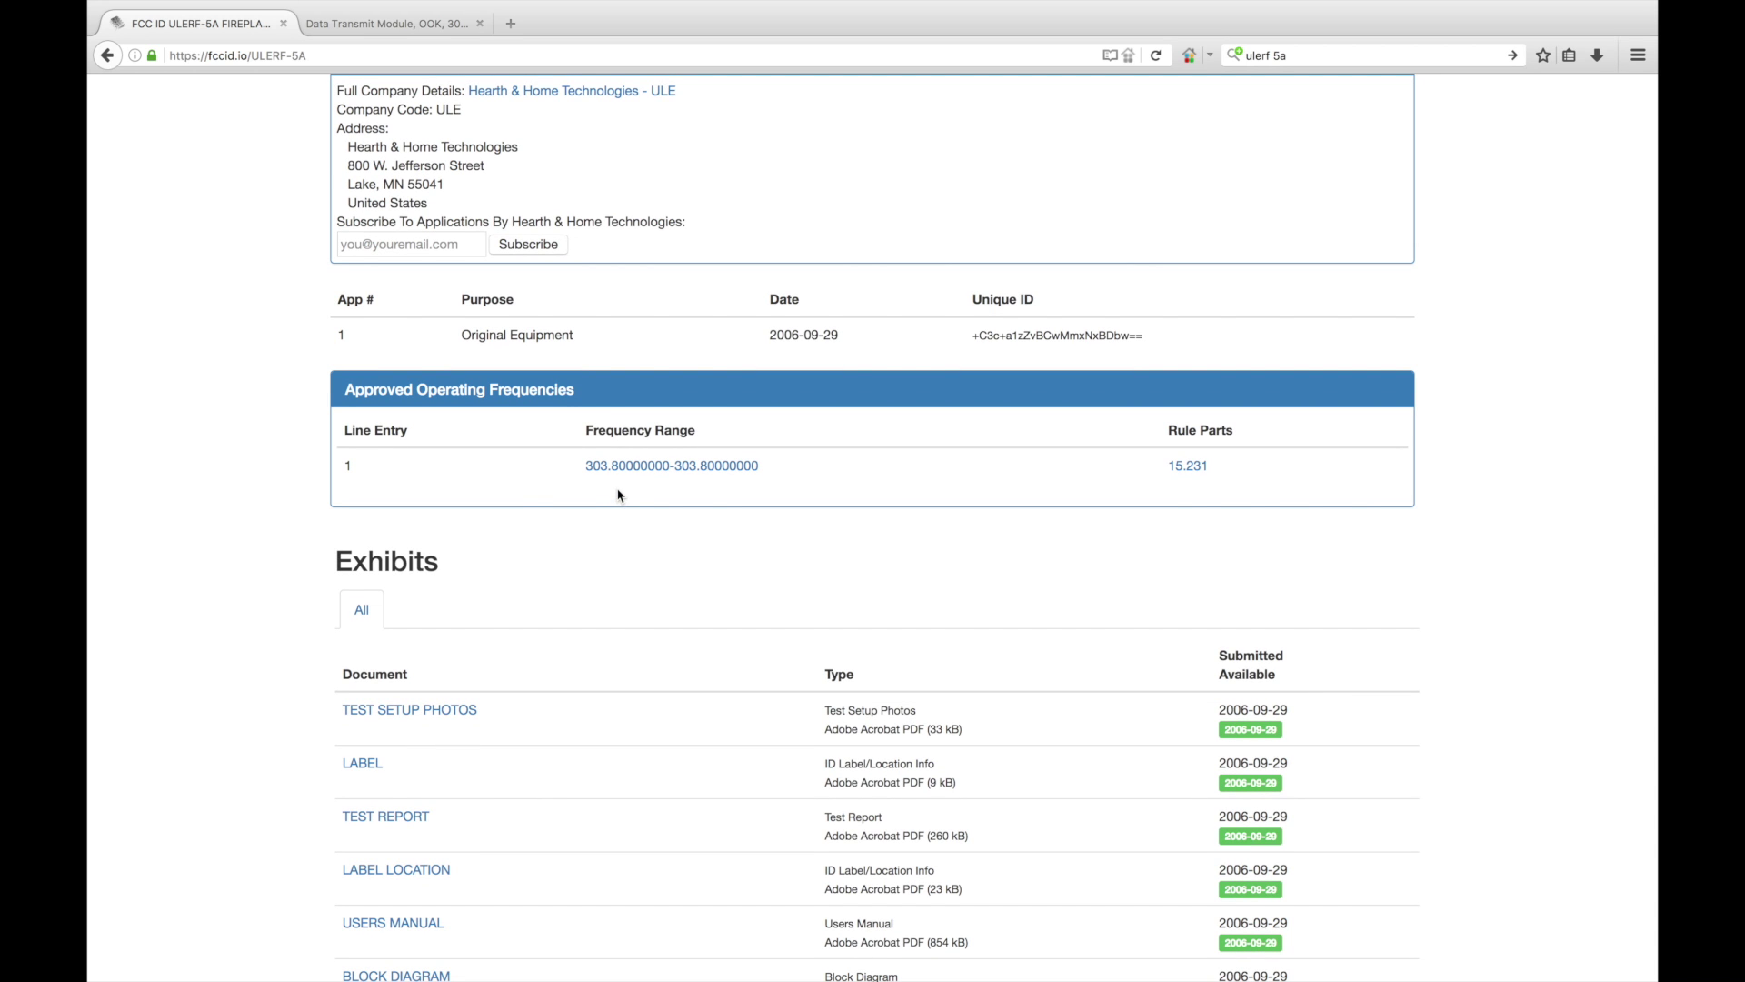
scroll(633, 563, down, 5)
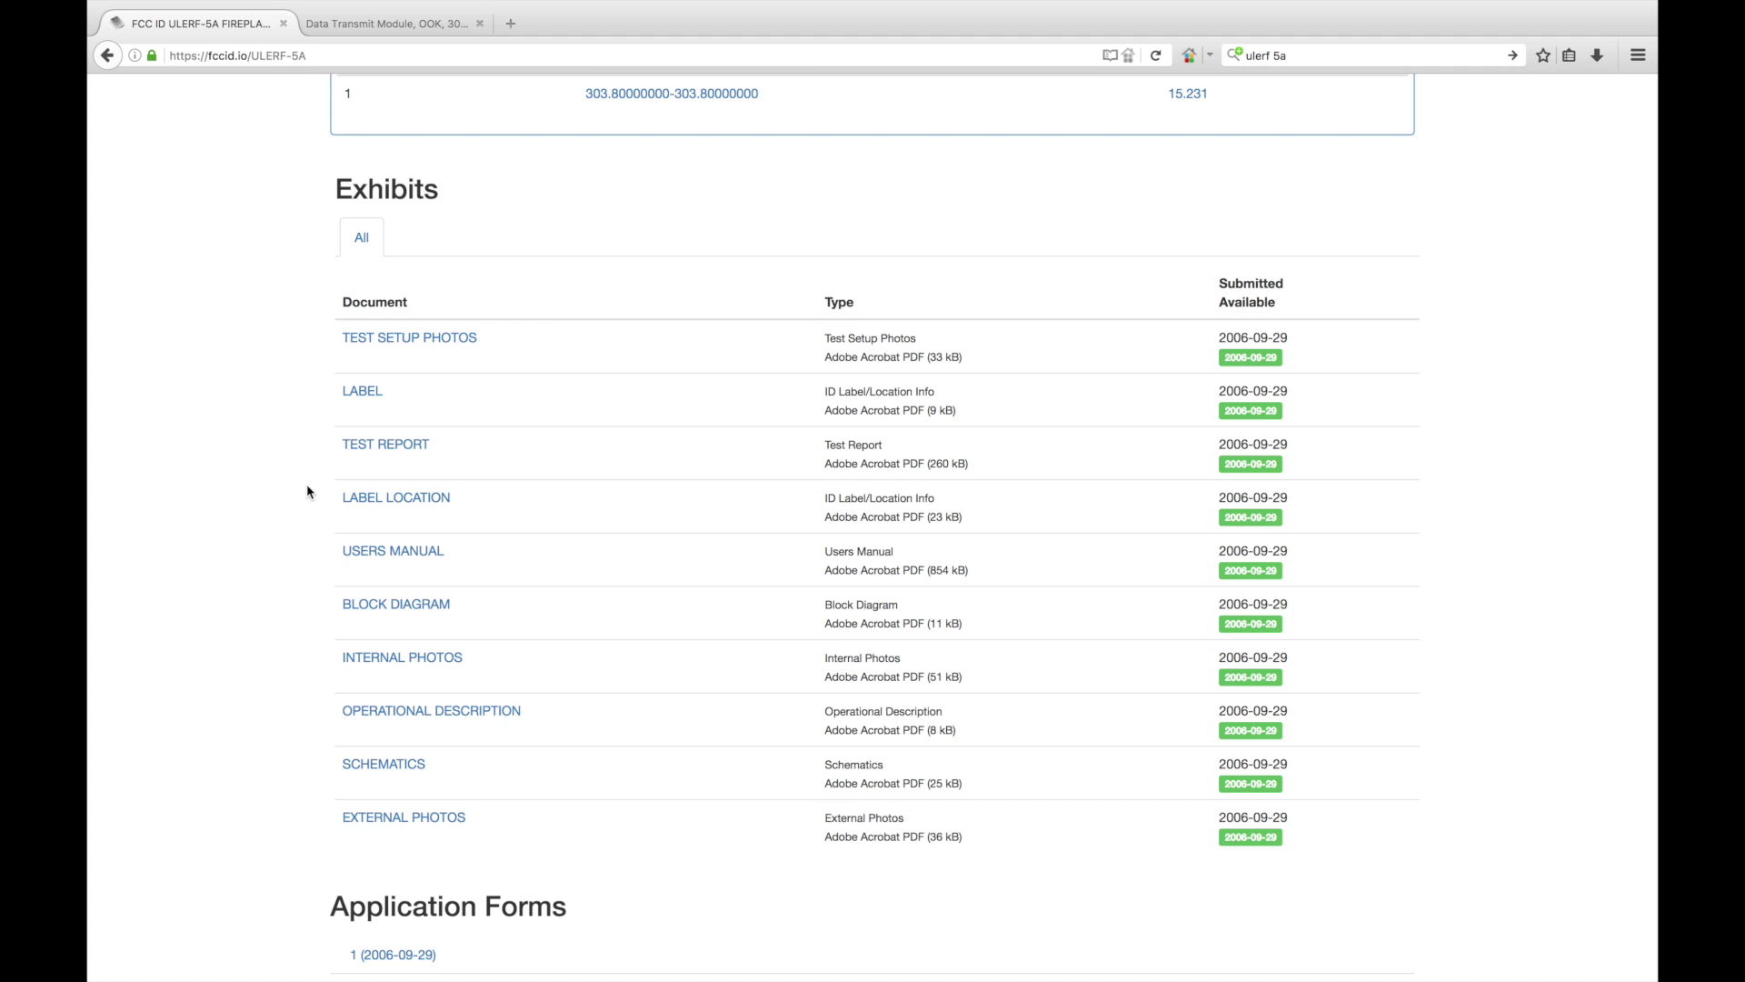
scroll(308, 488, up, 3)
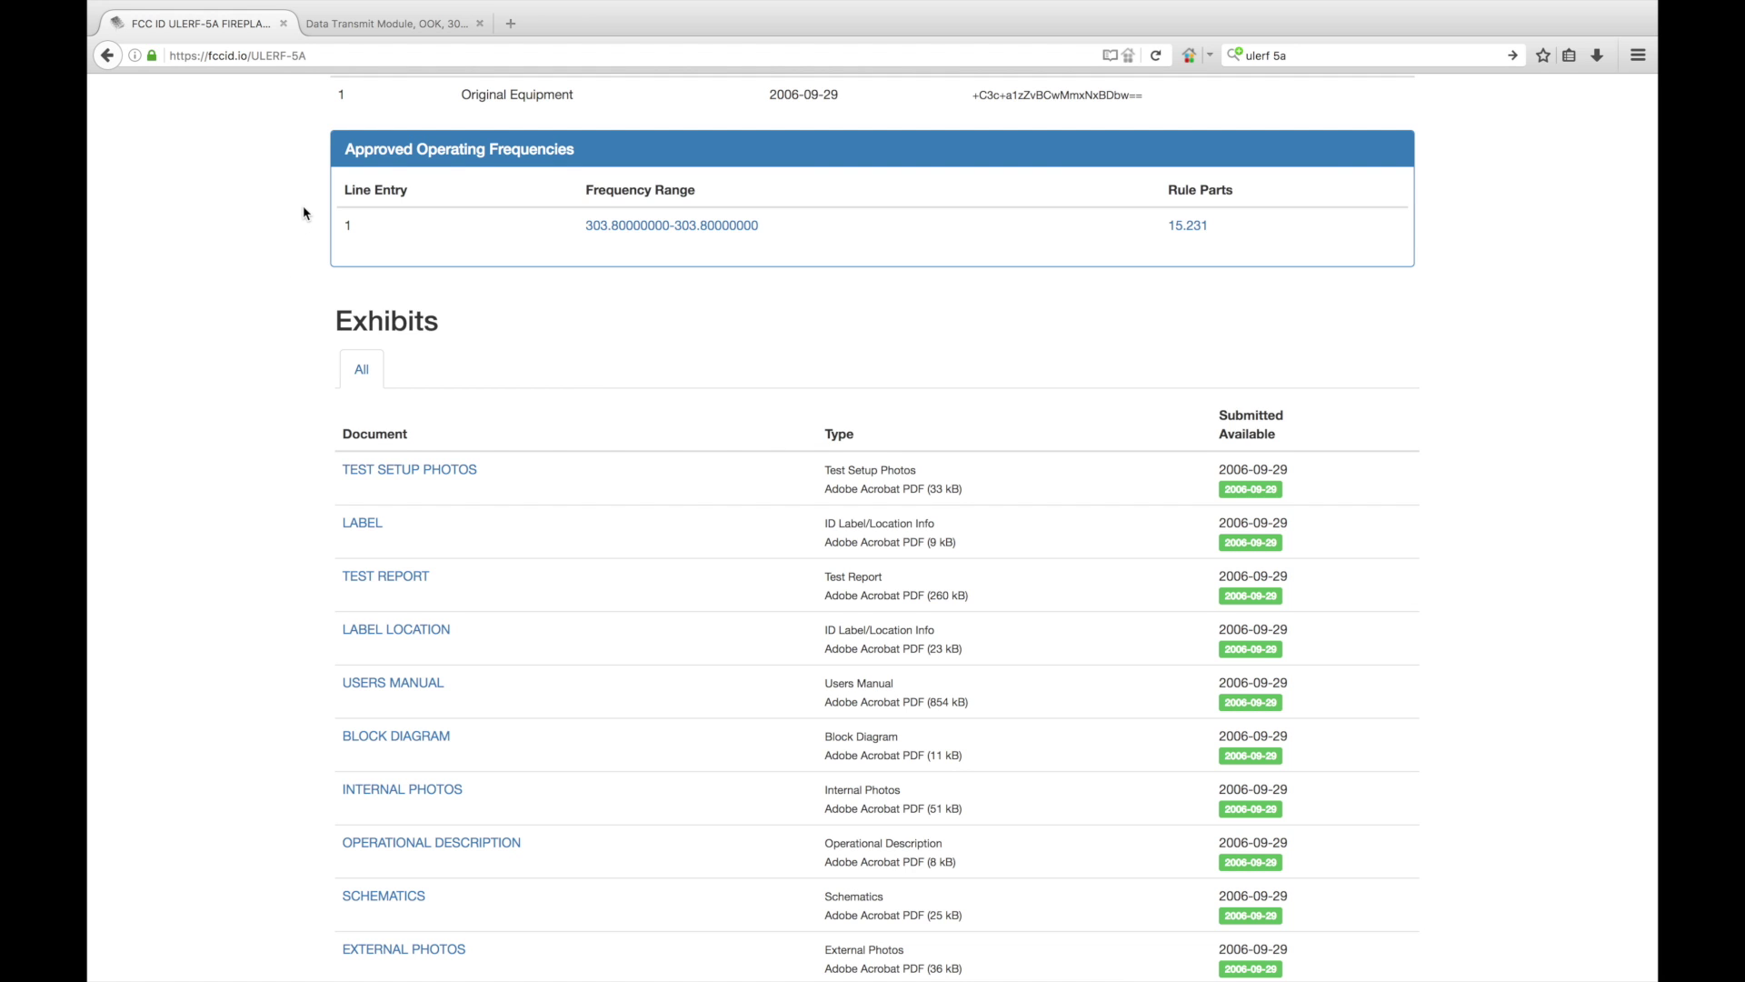
- Switch to the Applied Wireless TX303AT 303.825 MHz transmitter page
click(389, 28)
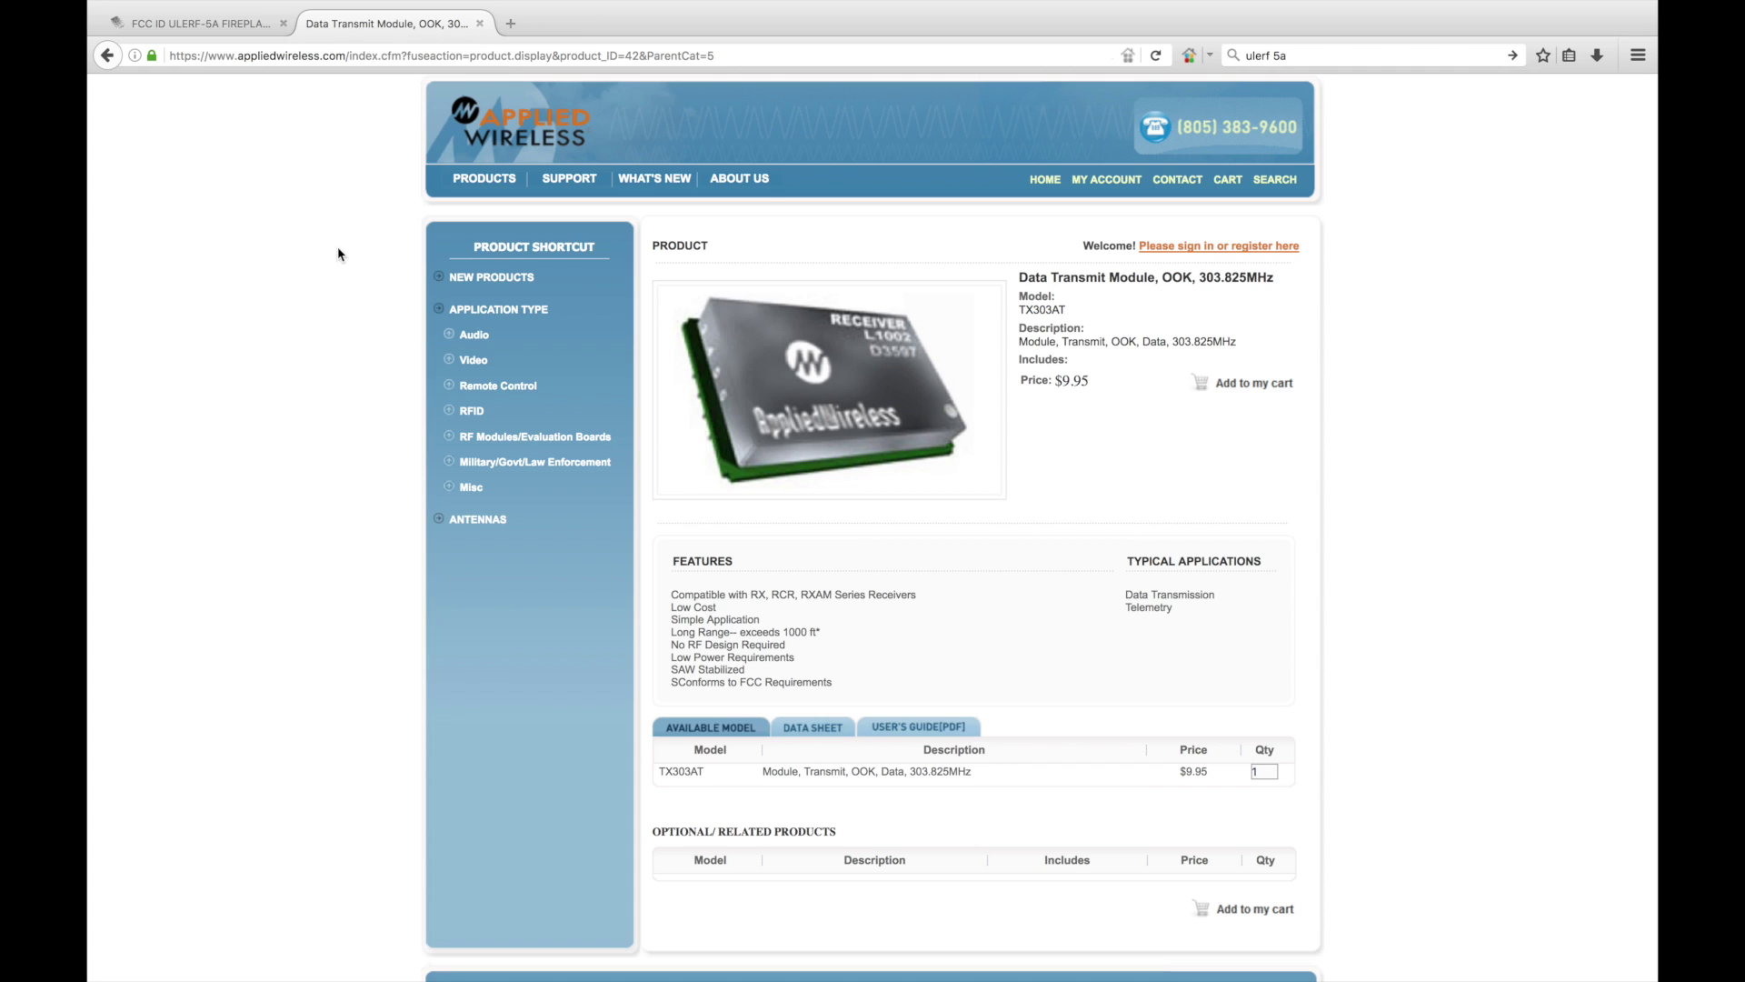
scroll(335, 268, up, 1)
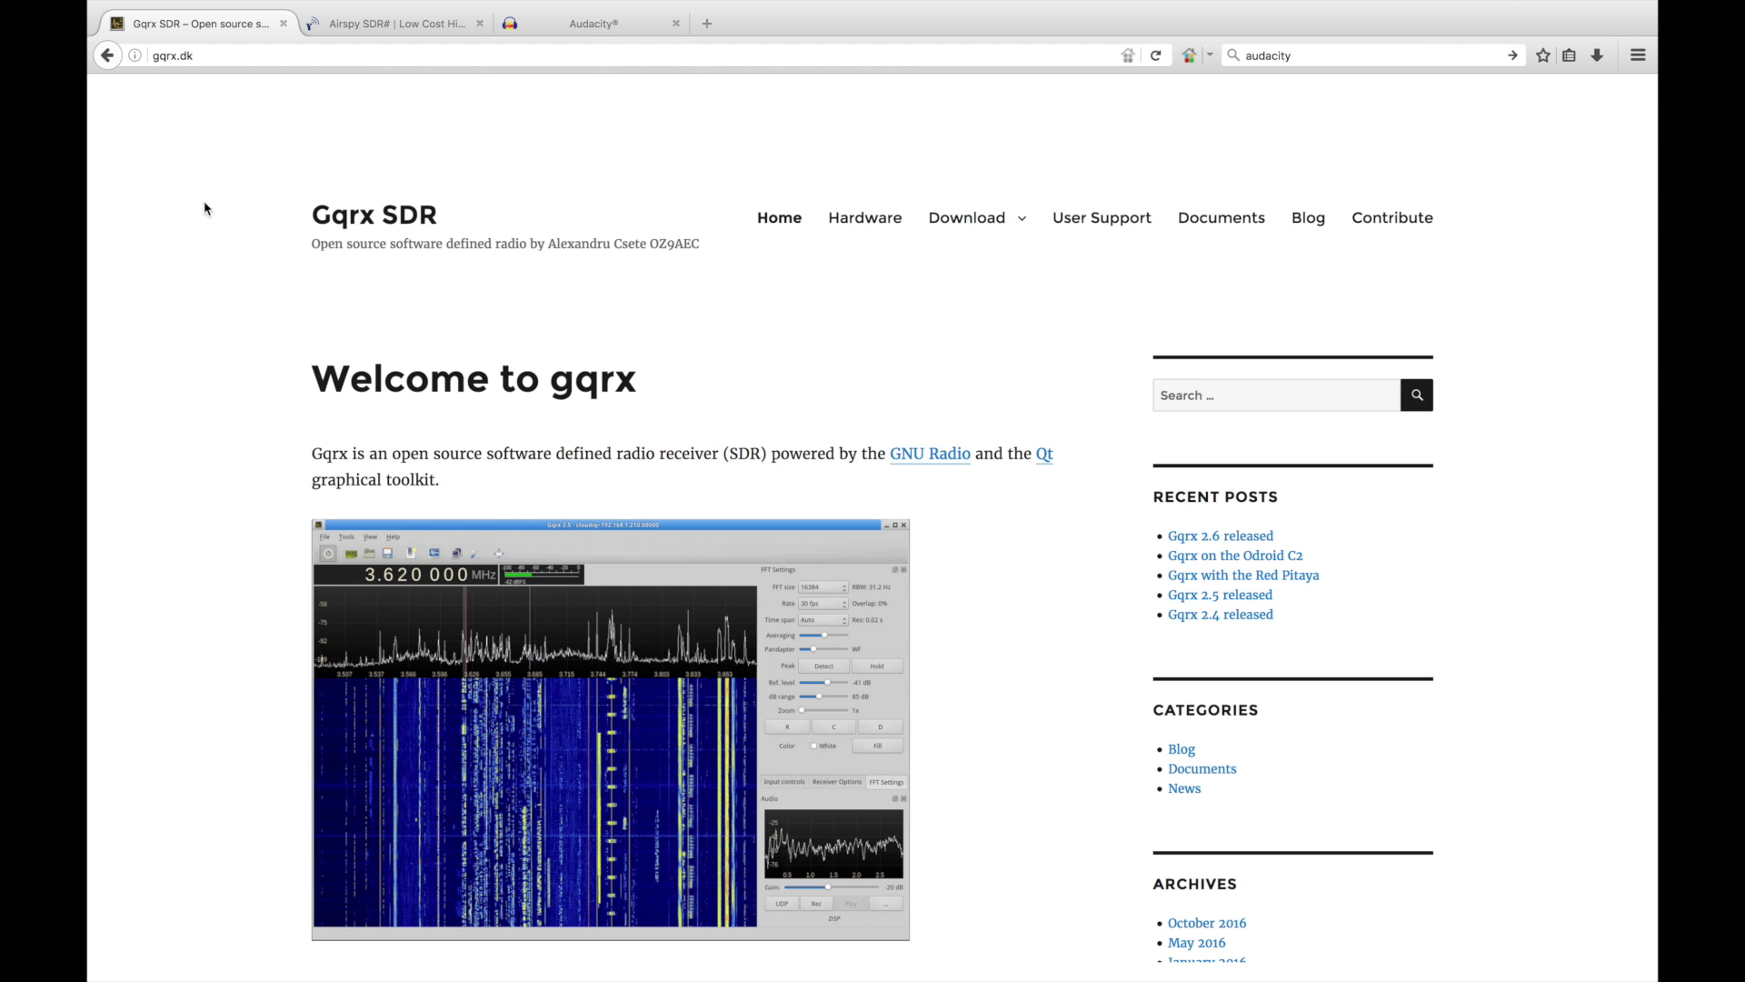
- Browse the gqrx.dk page, then view the Airspy and Audacity websites
scroll(222, 442, down, 5)
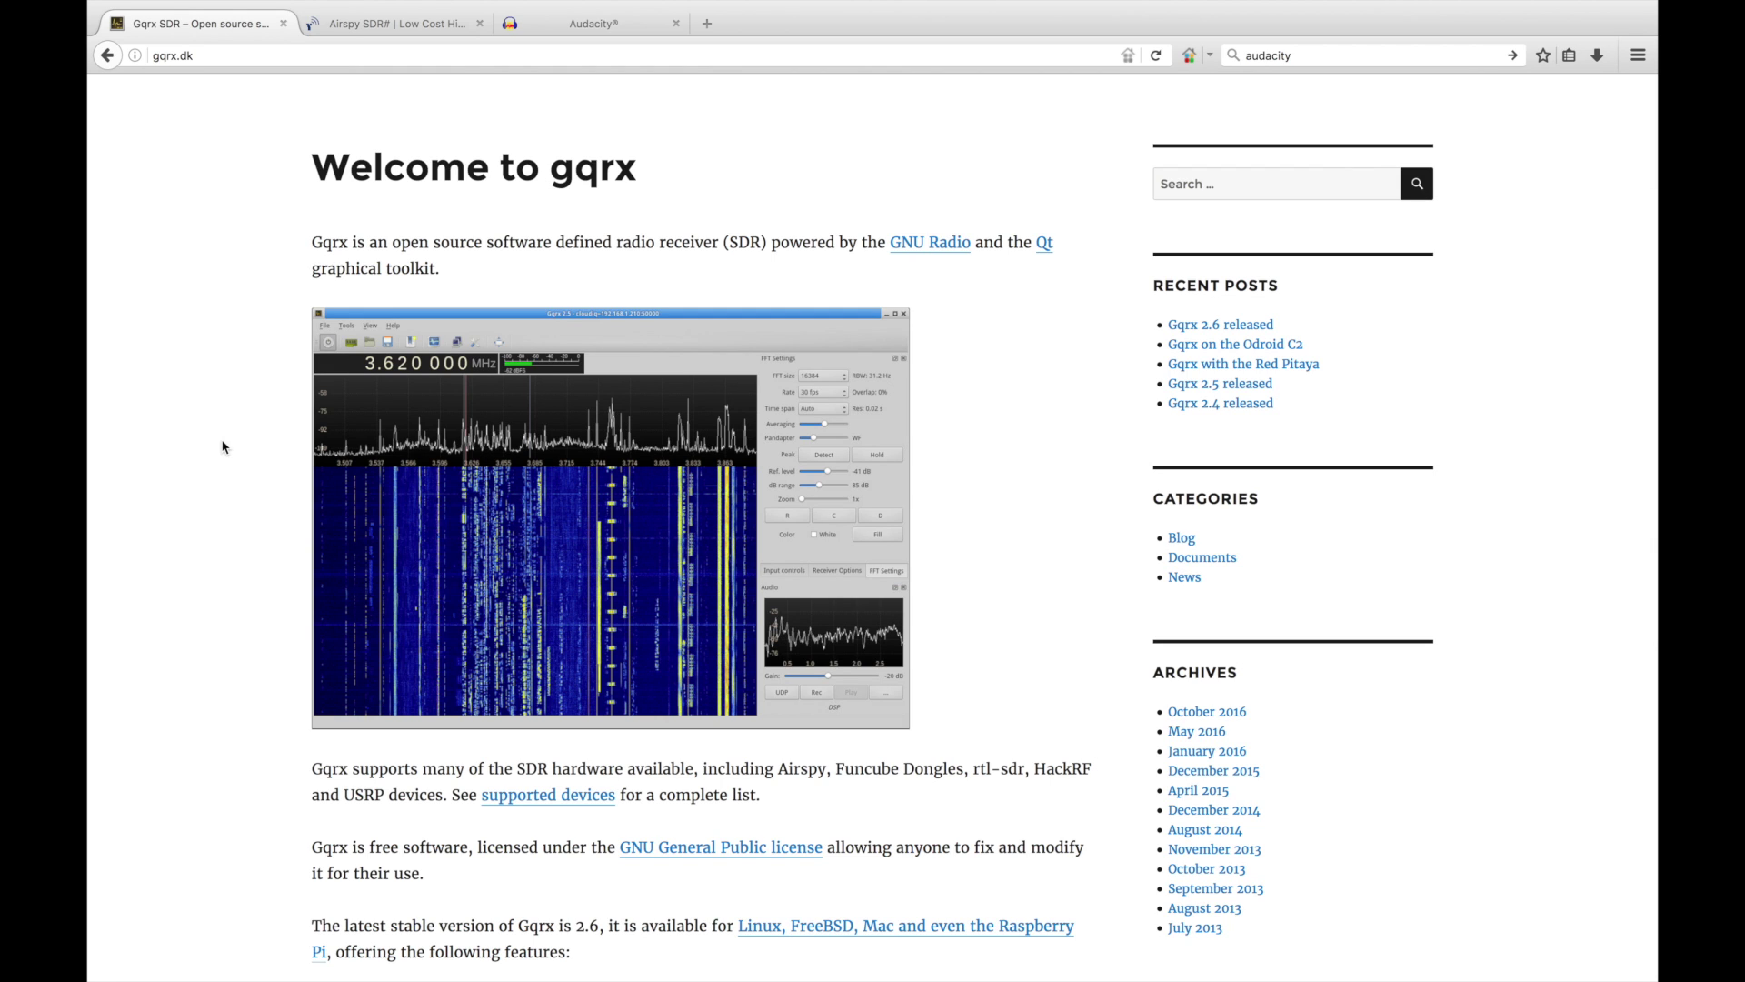
scroll(222, 447, up, 5)
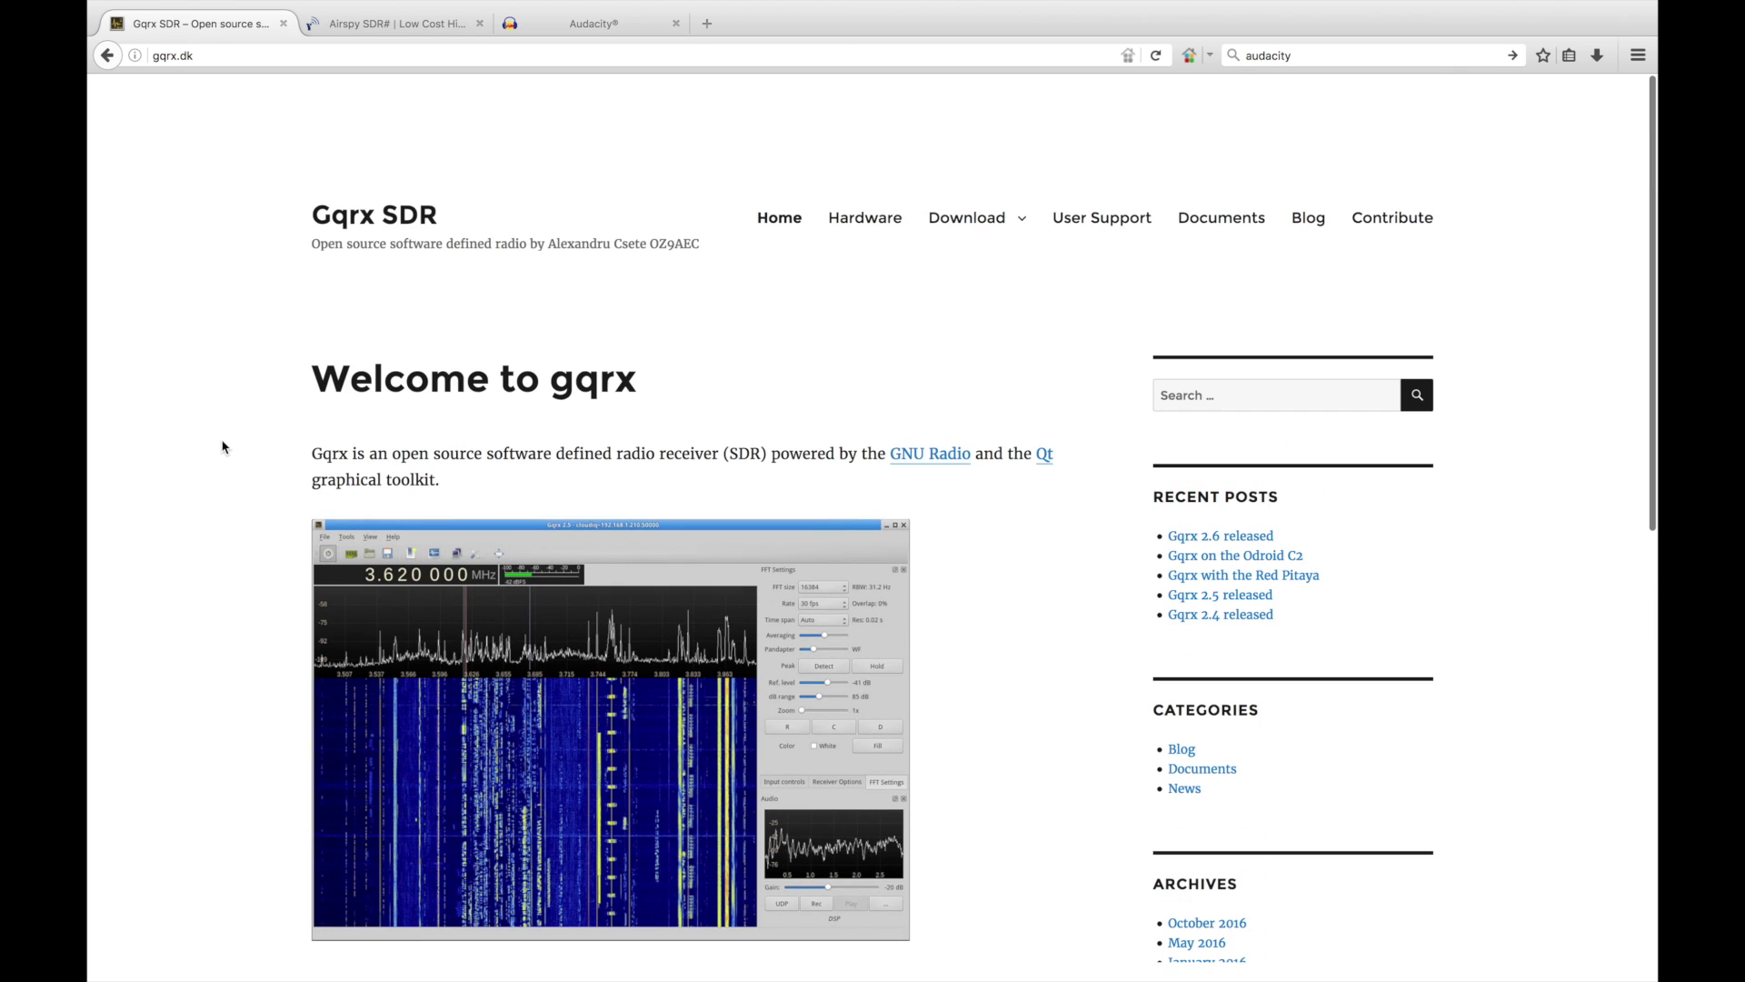
click(372, 33)
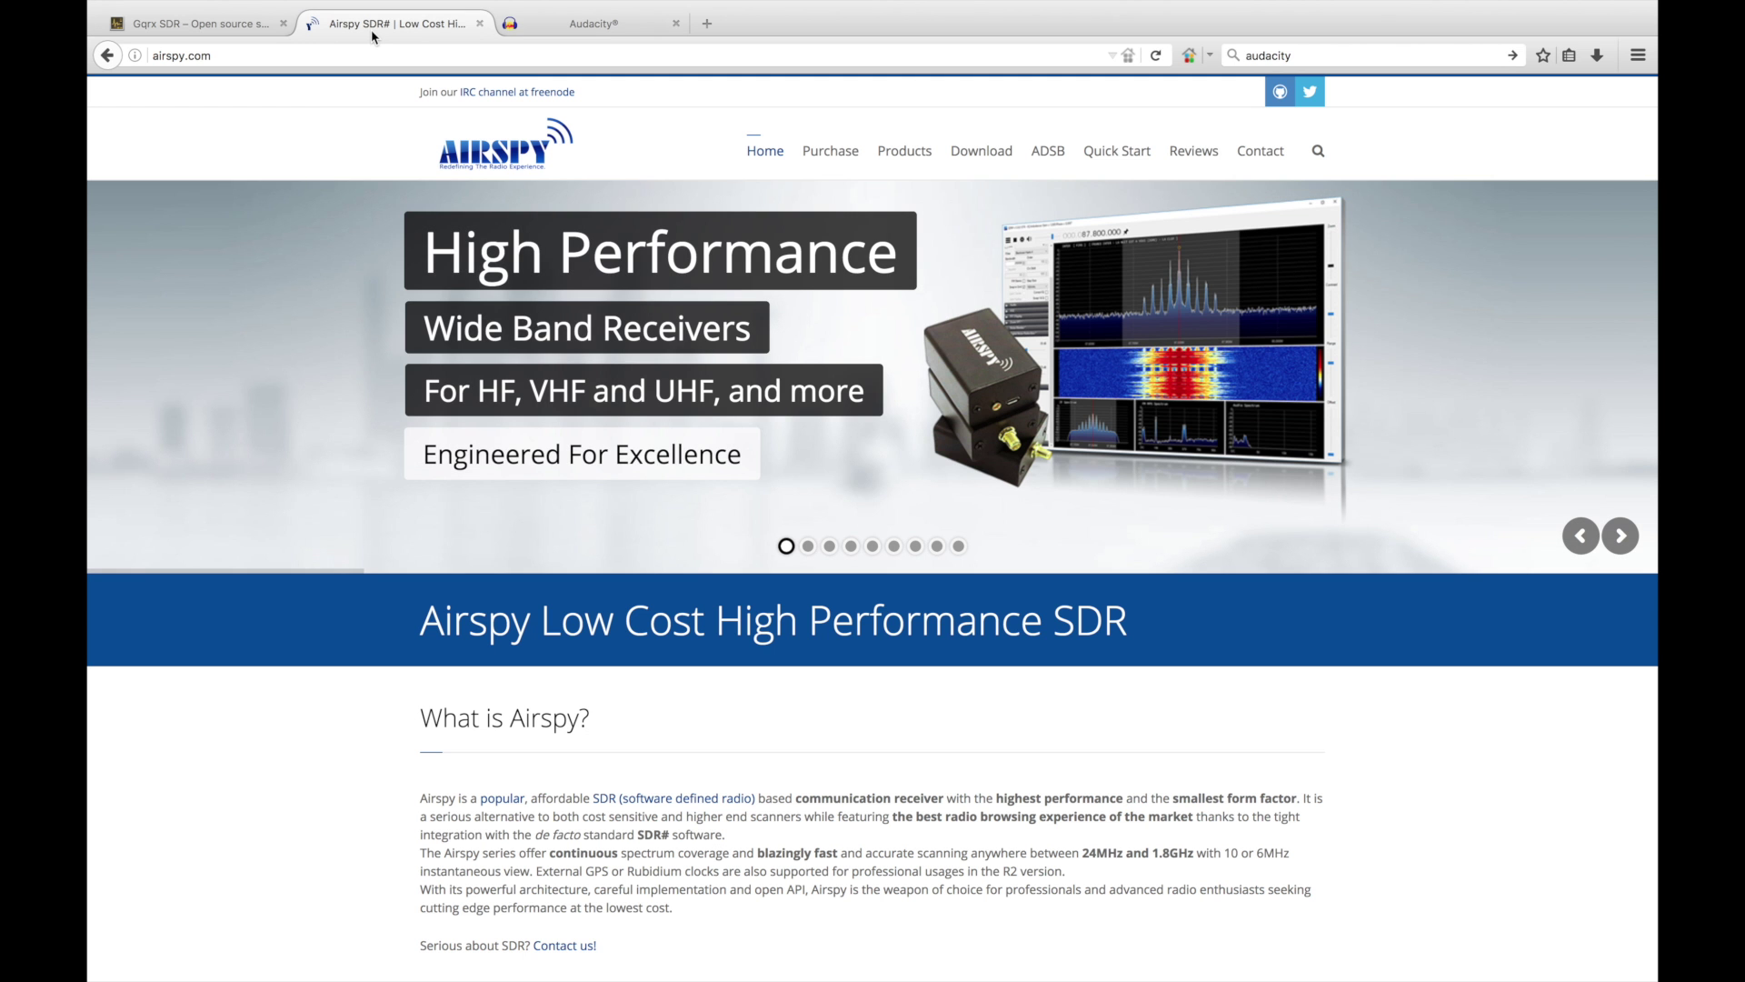
click(630, 37)
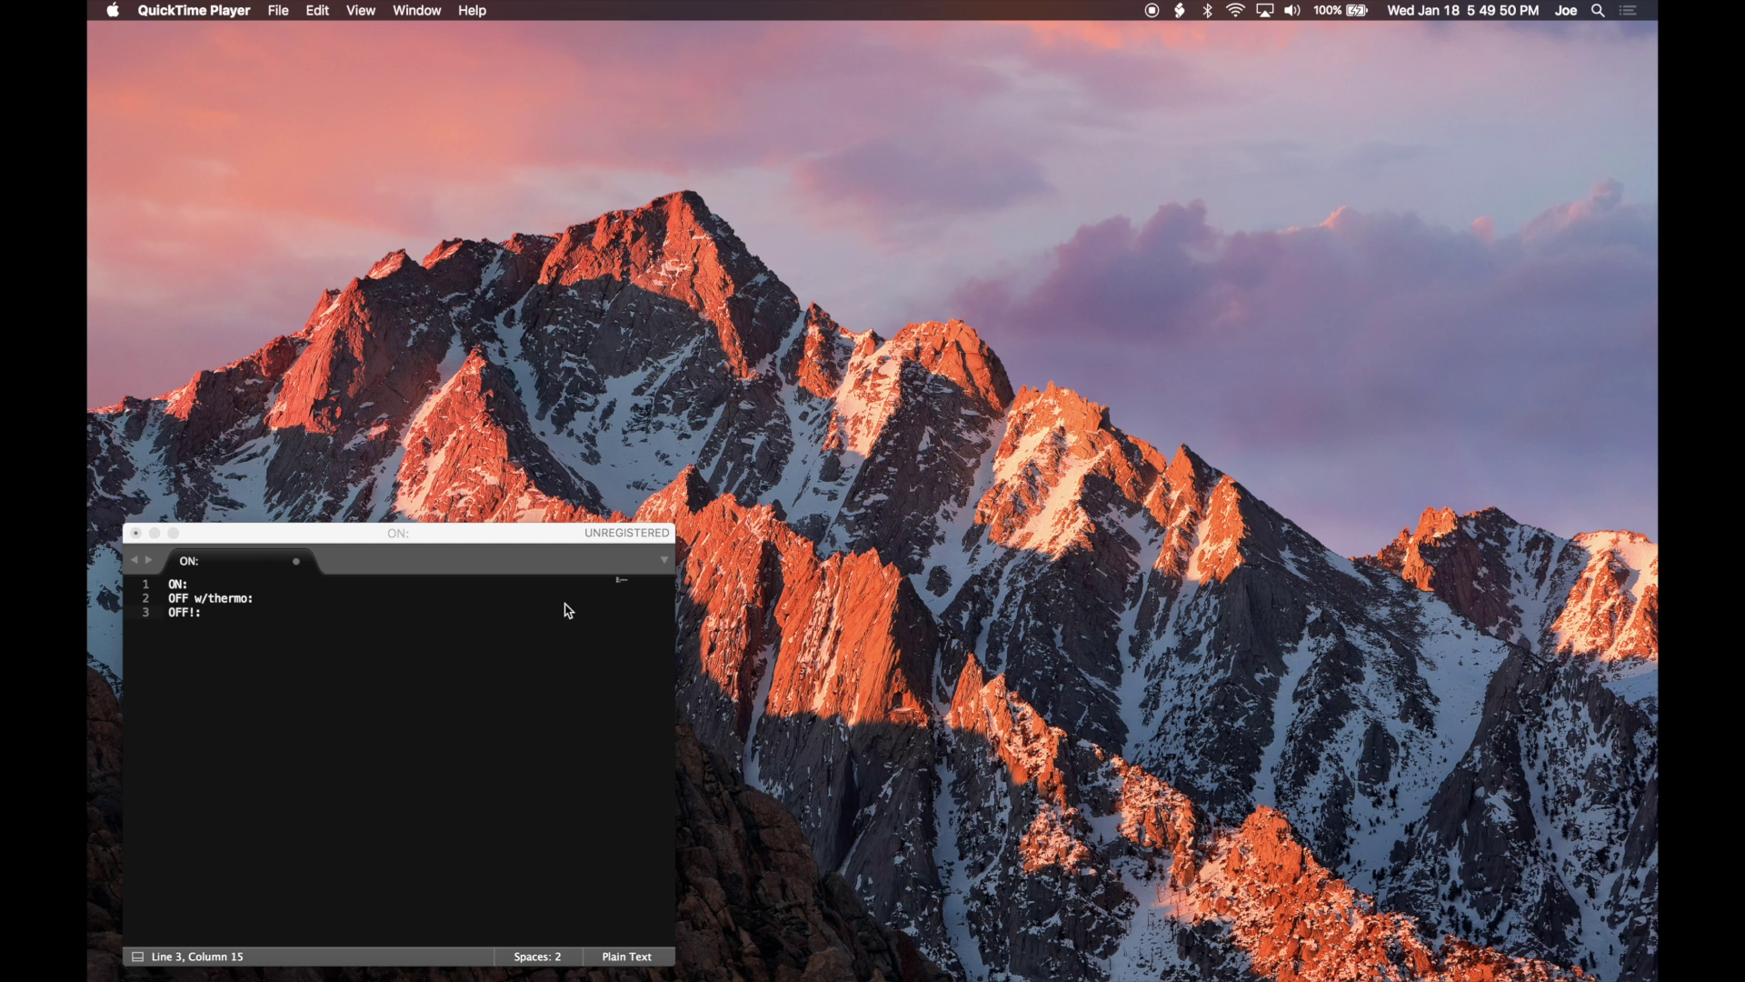
- Bring the ON/OFF notes forward and launch Gqrx from Spotlight
click(460, 640)
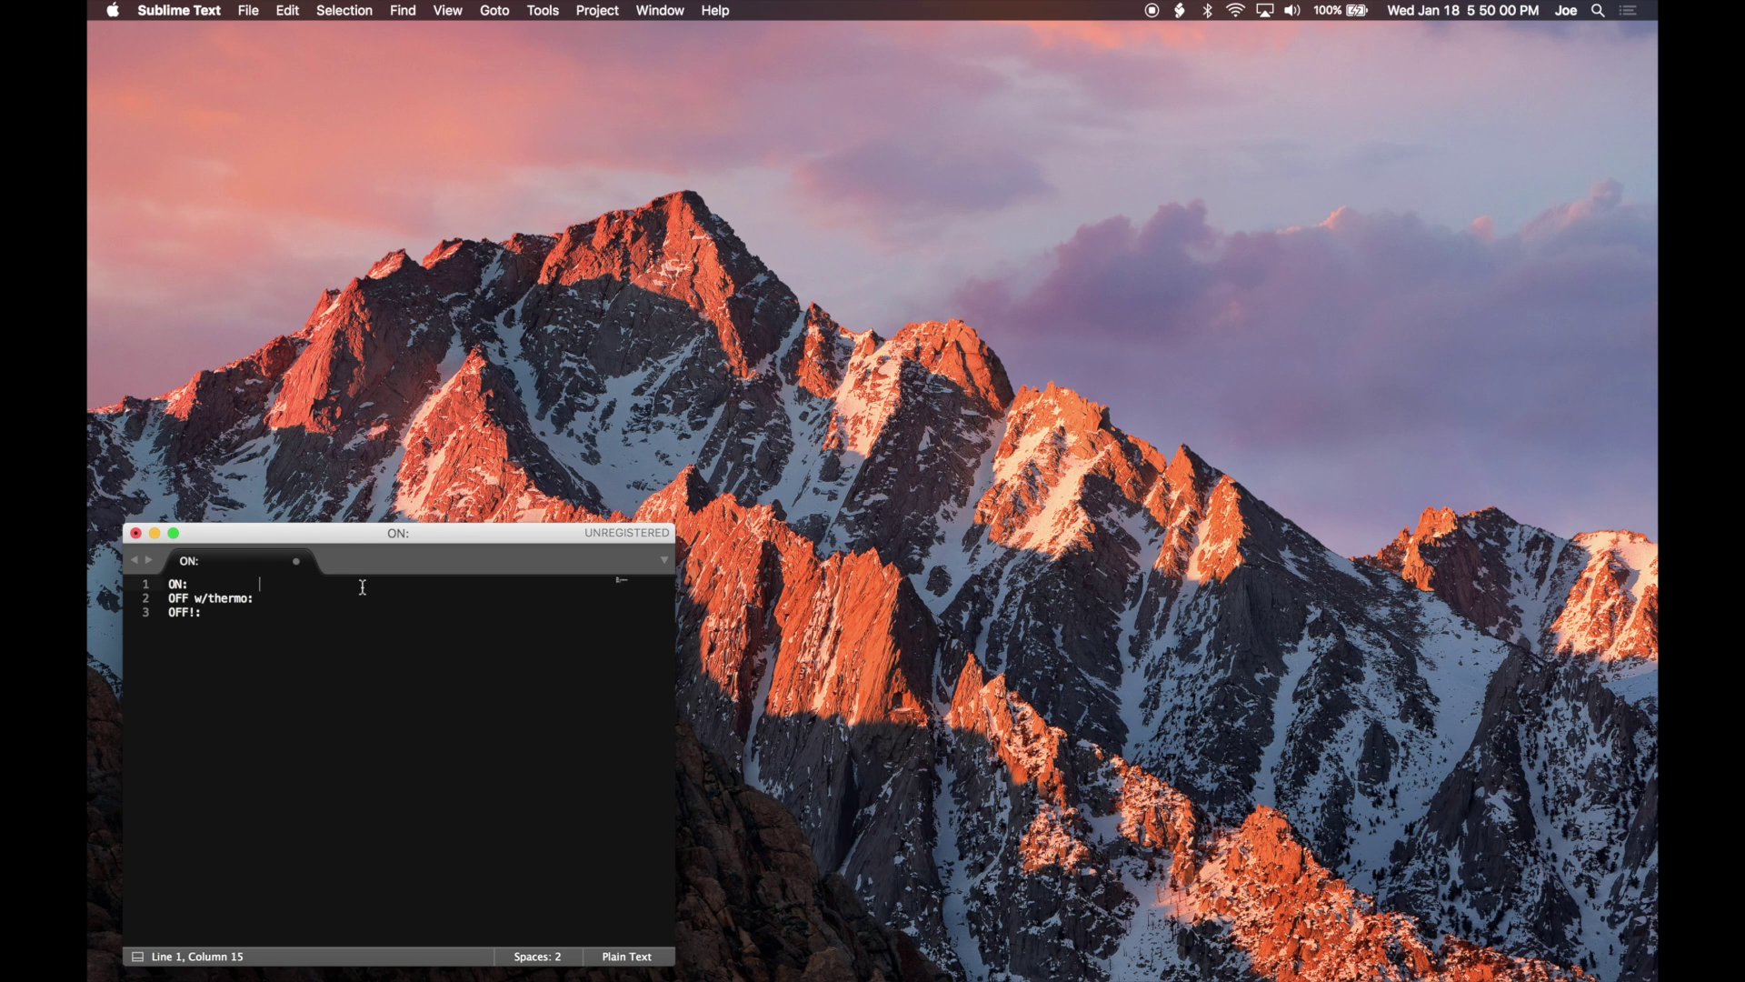
key(super+space)
text(gqrx)
key(Return)
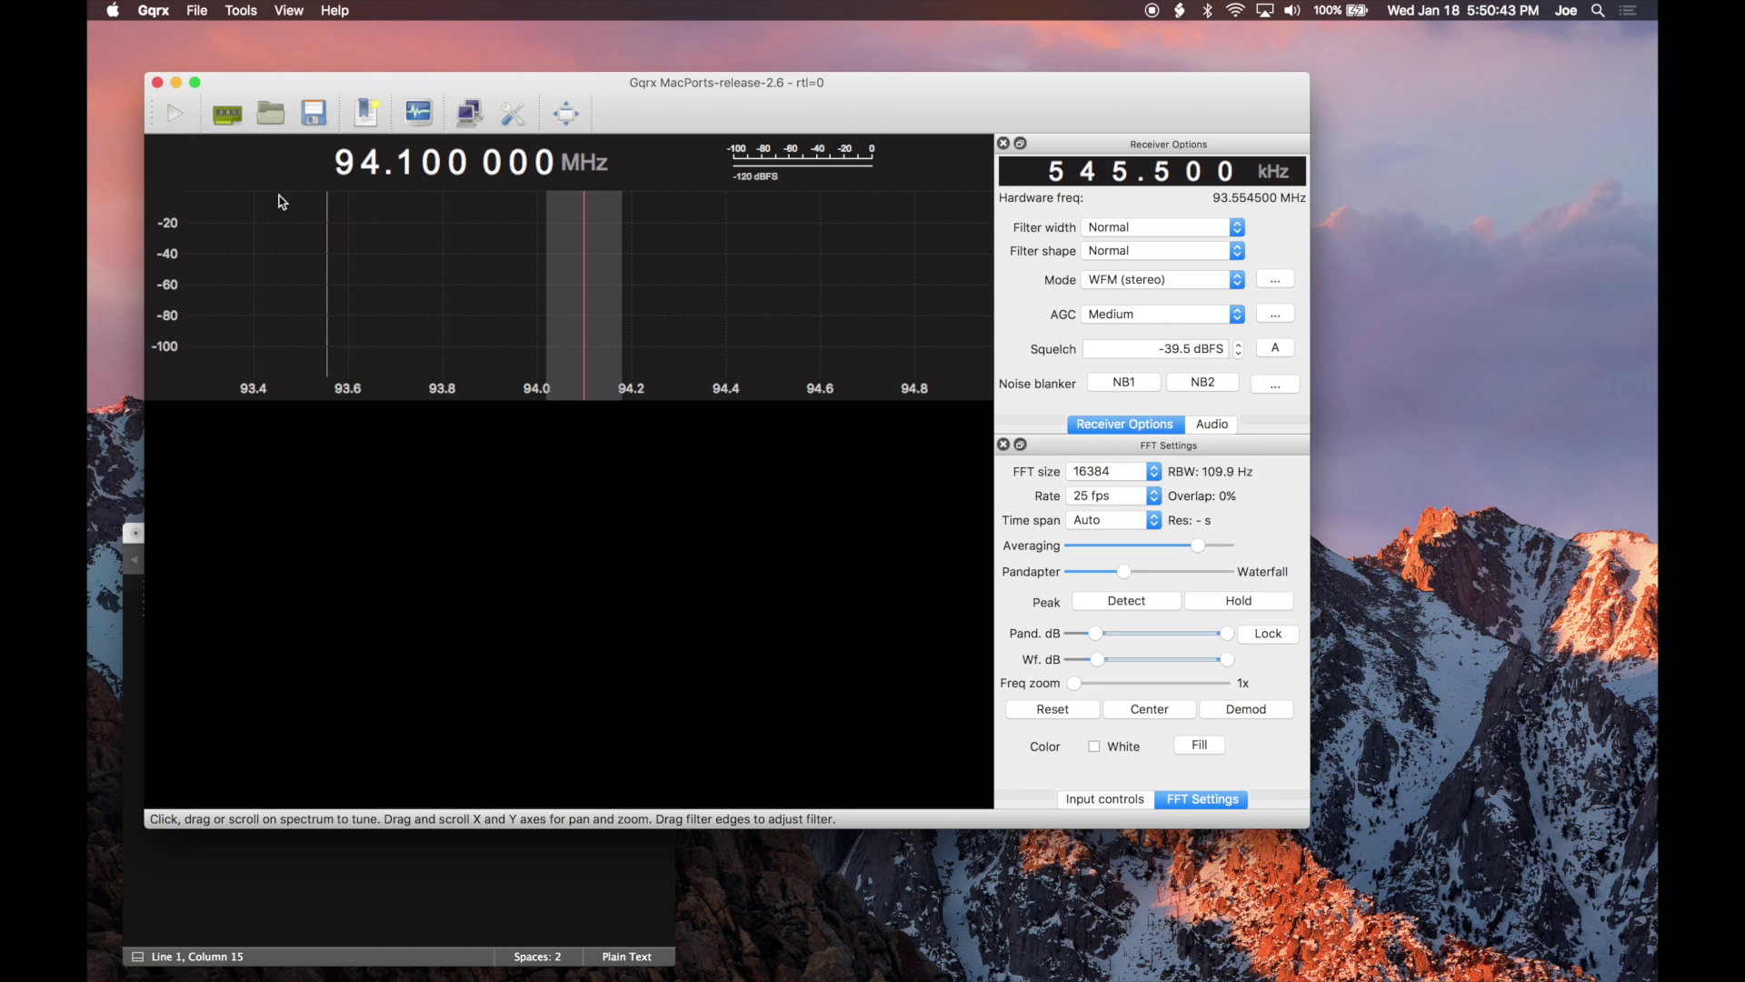
- Start DSP, switch demodulation to AM and show the audio gain settings
click(177, 116)
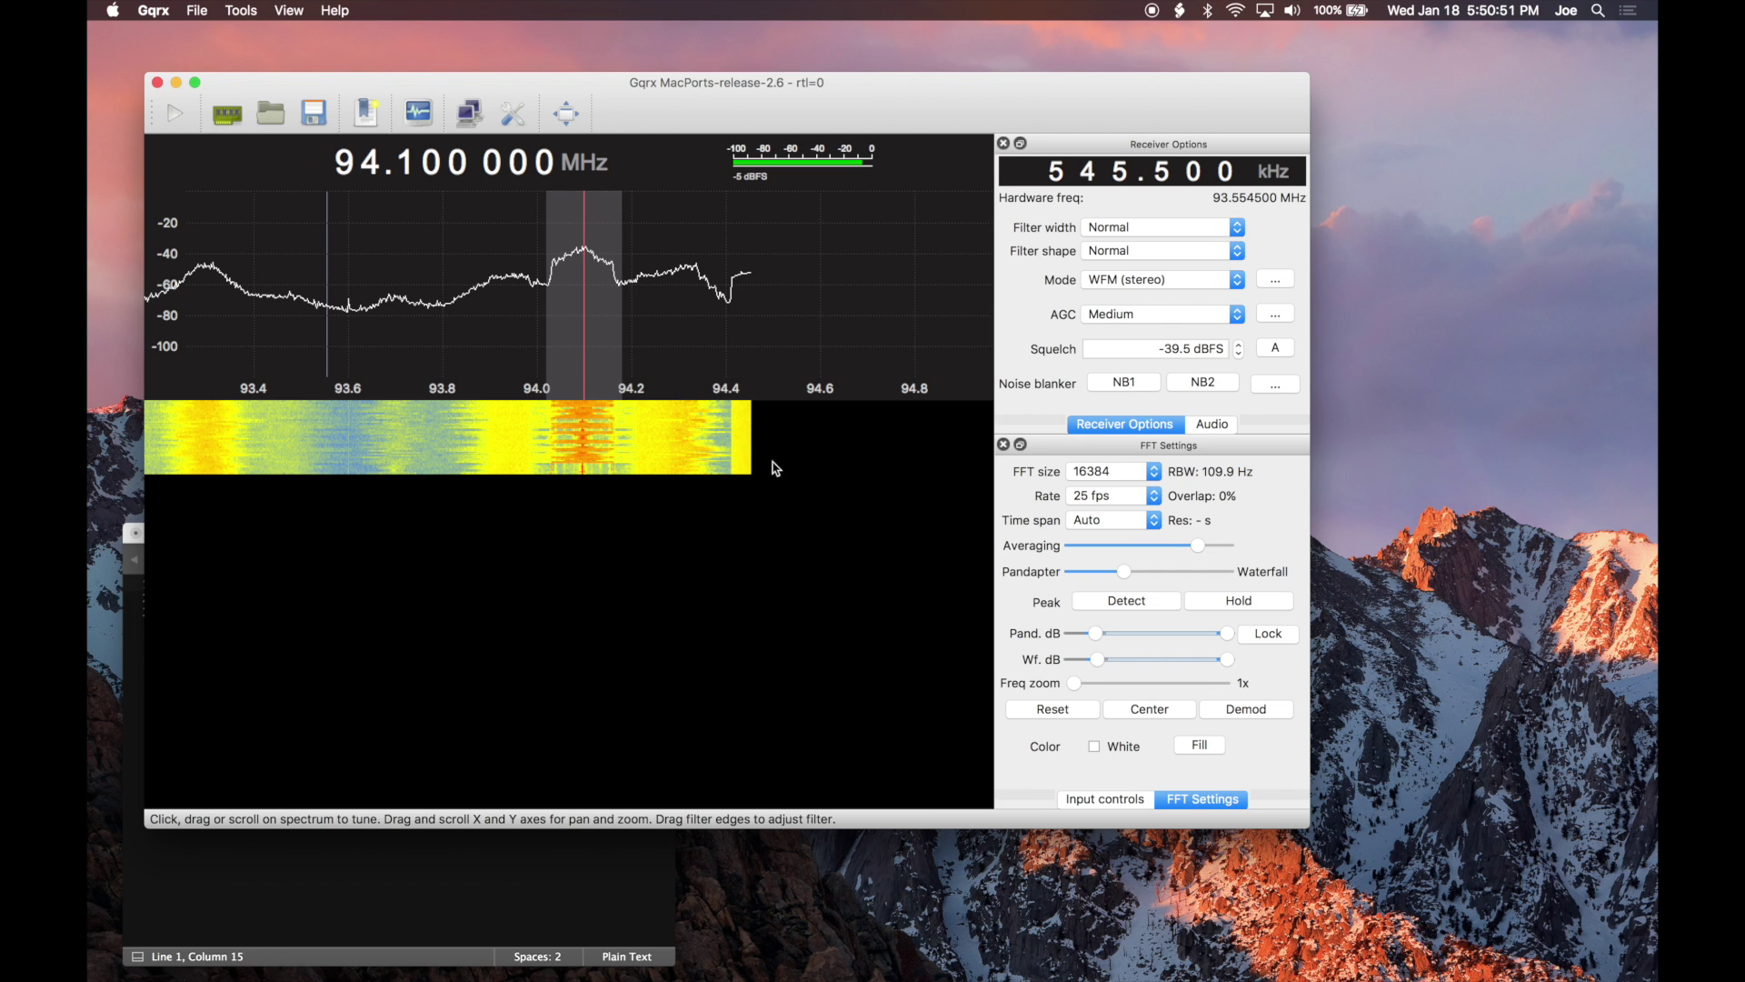
click(1196, 280)
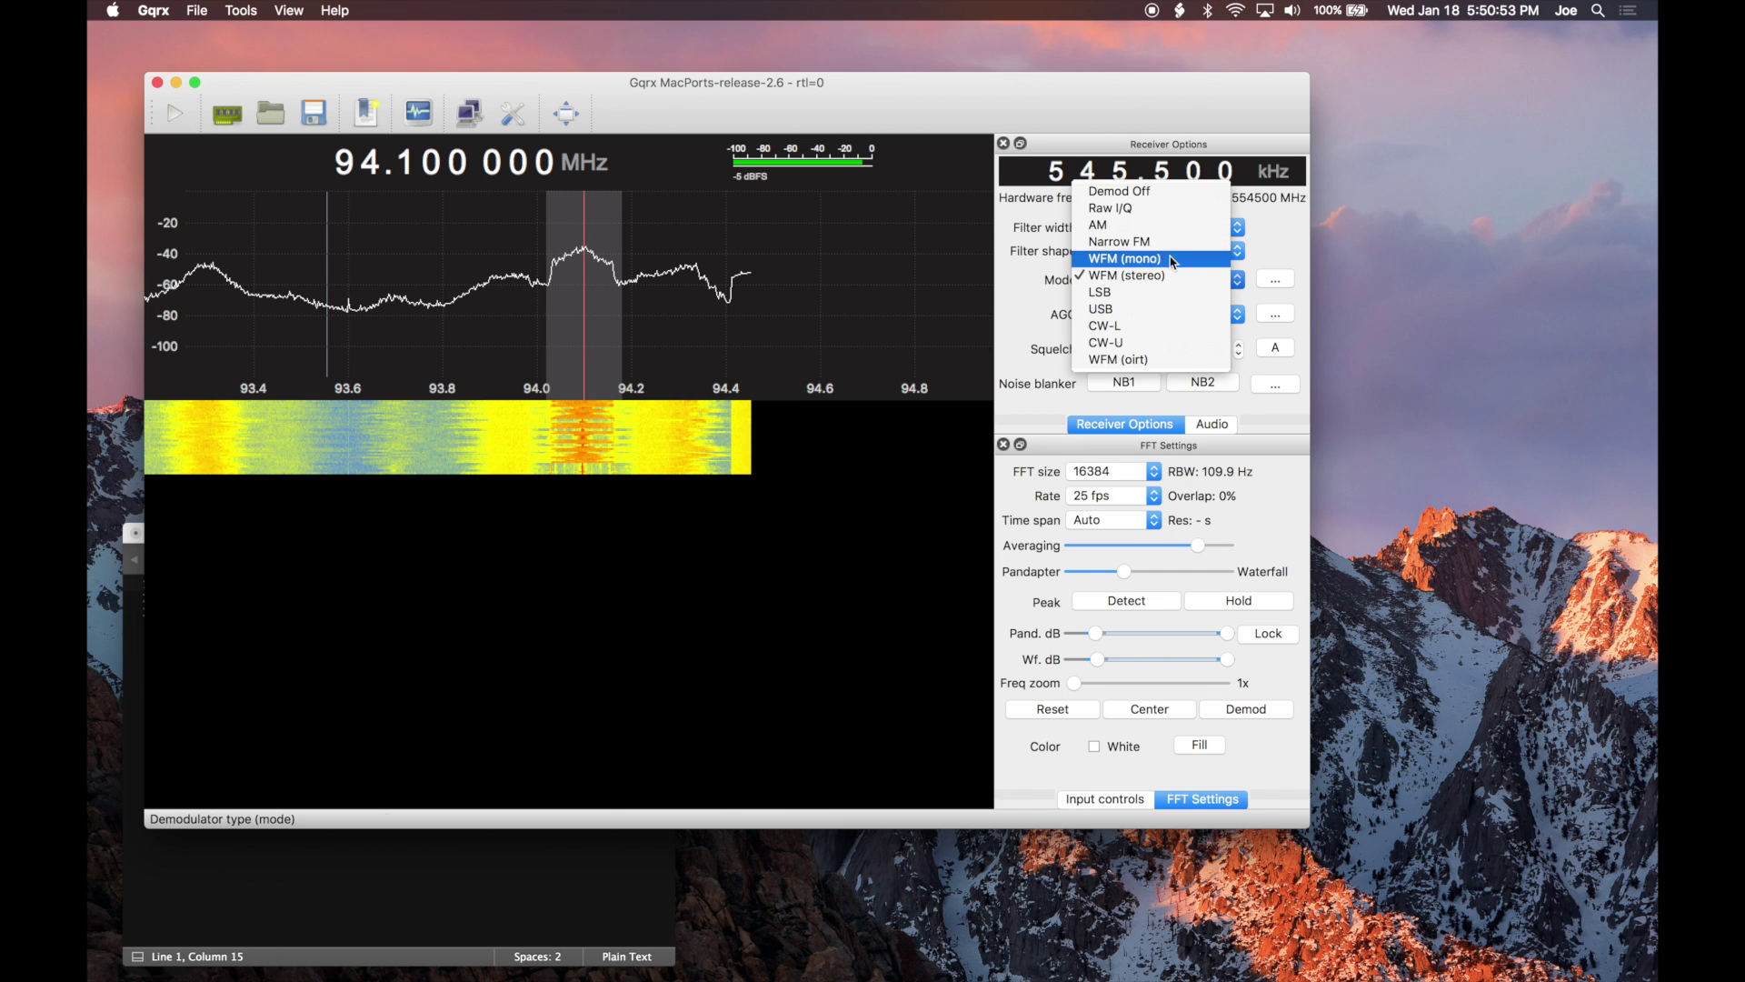
click(1127, 226)
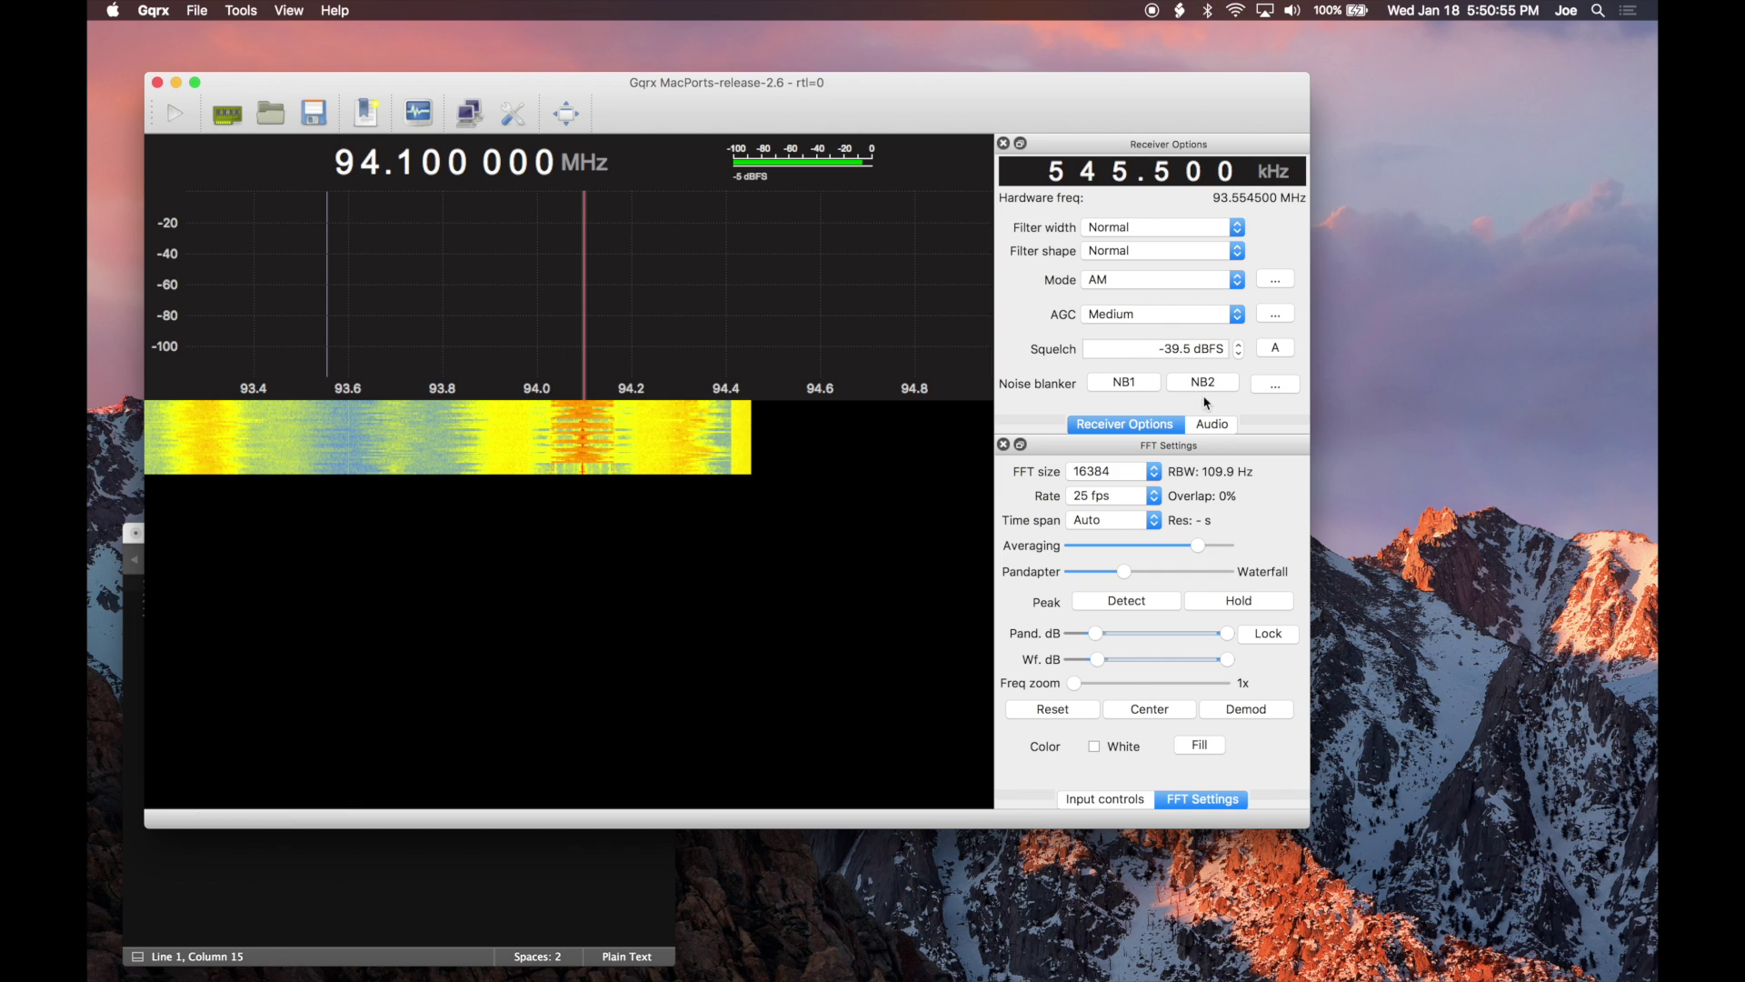
click(1218, 424)
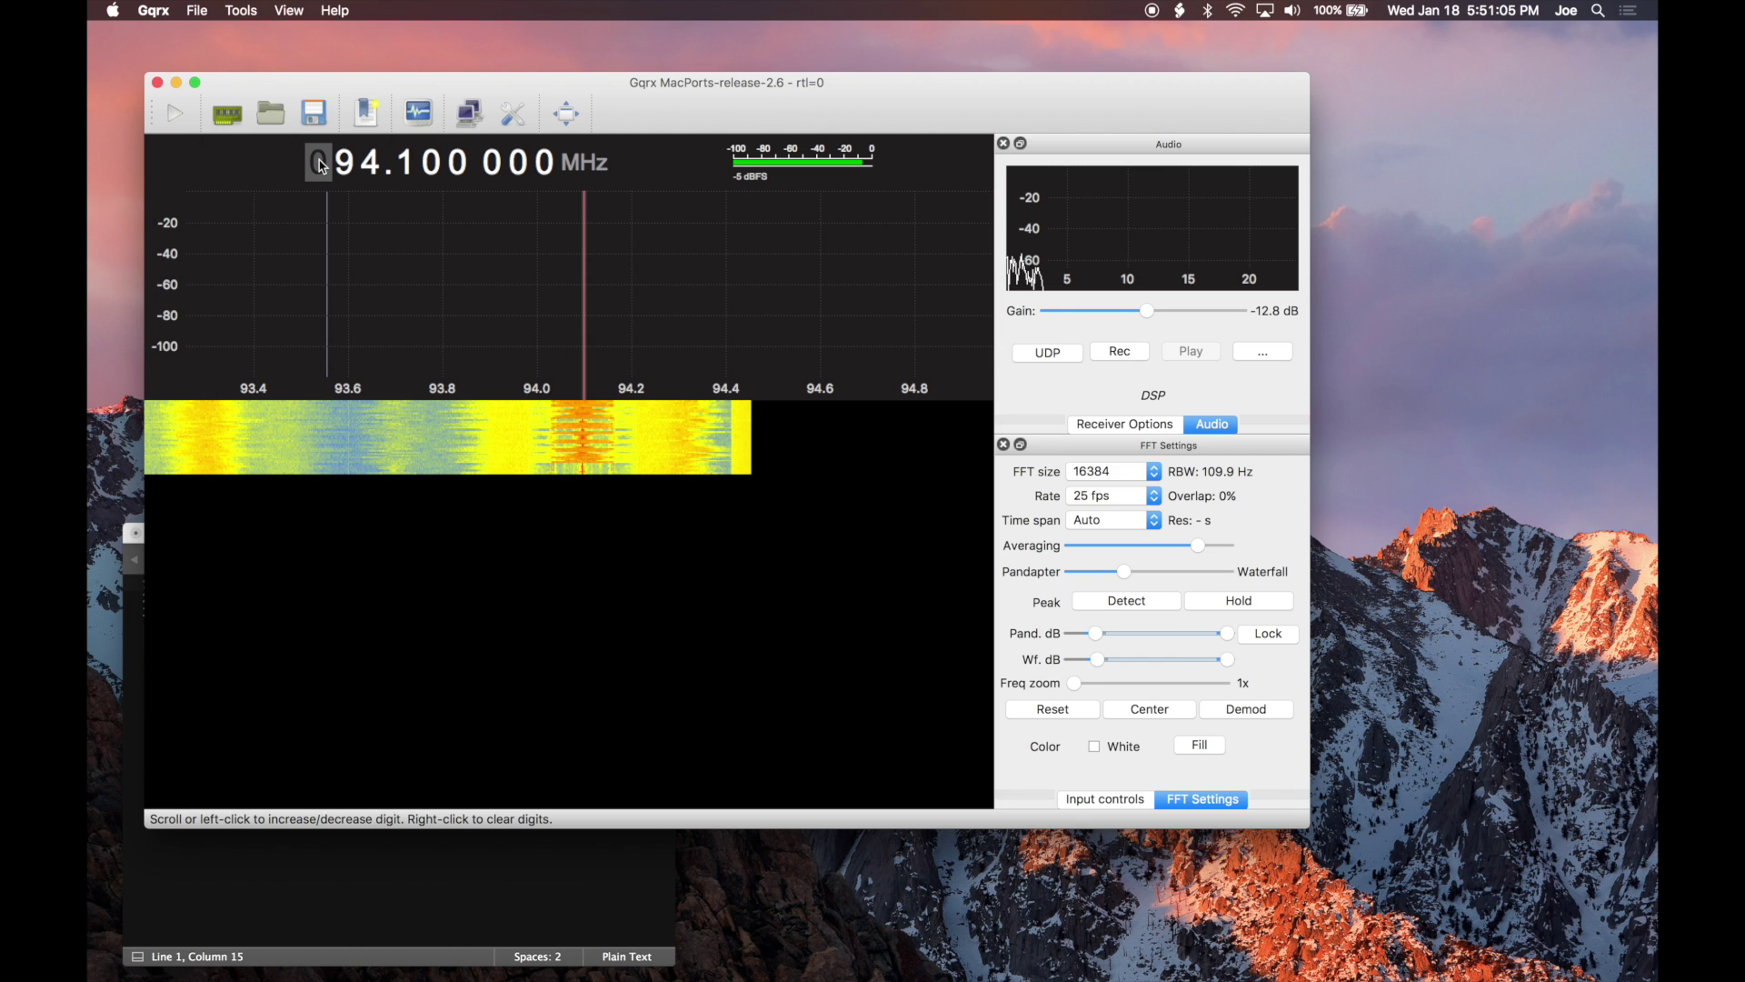
- Tune to 303.800 MHz, lower audio gain to about -39 dB and restart DSP
right_click(320, 162)
click(320, 161)
text(3038)
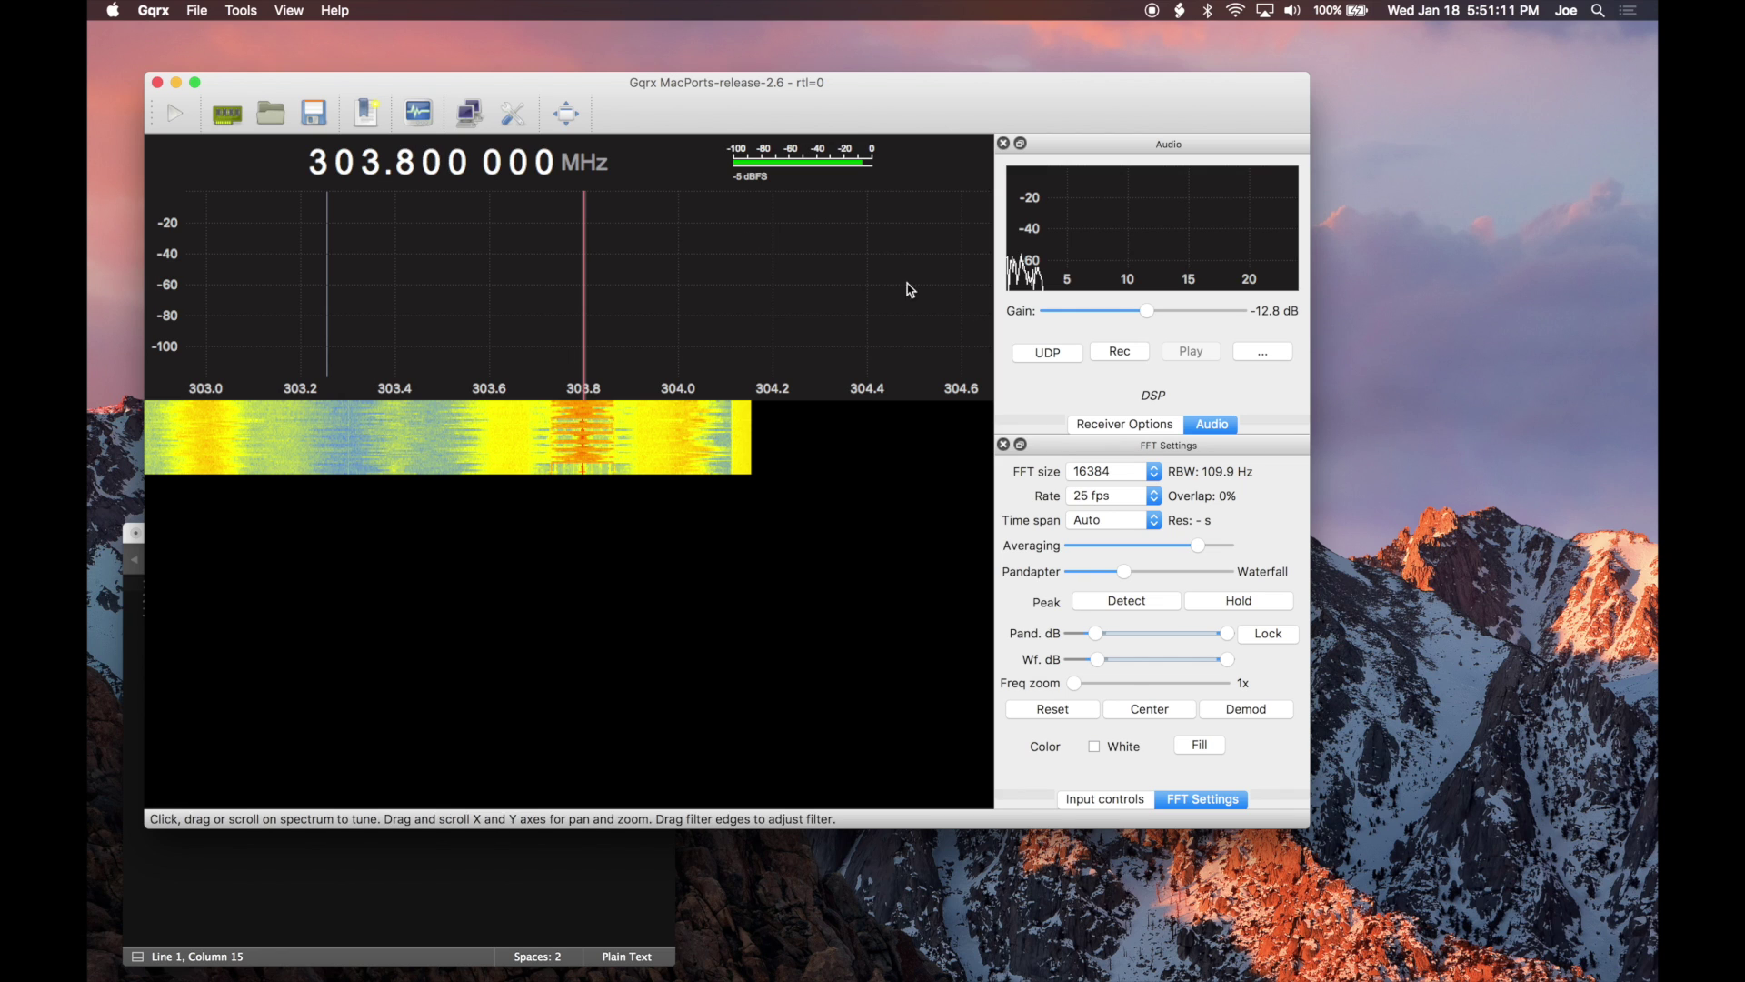
drag(1119, 308, 1107, 309)
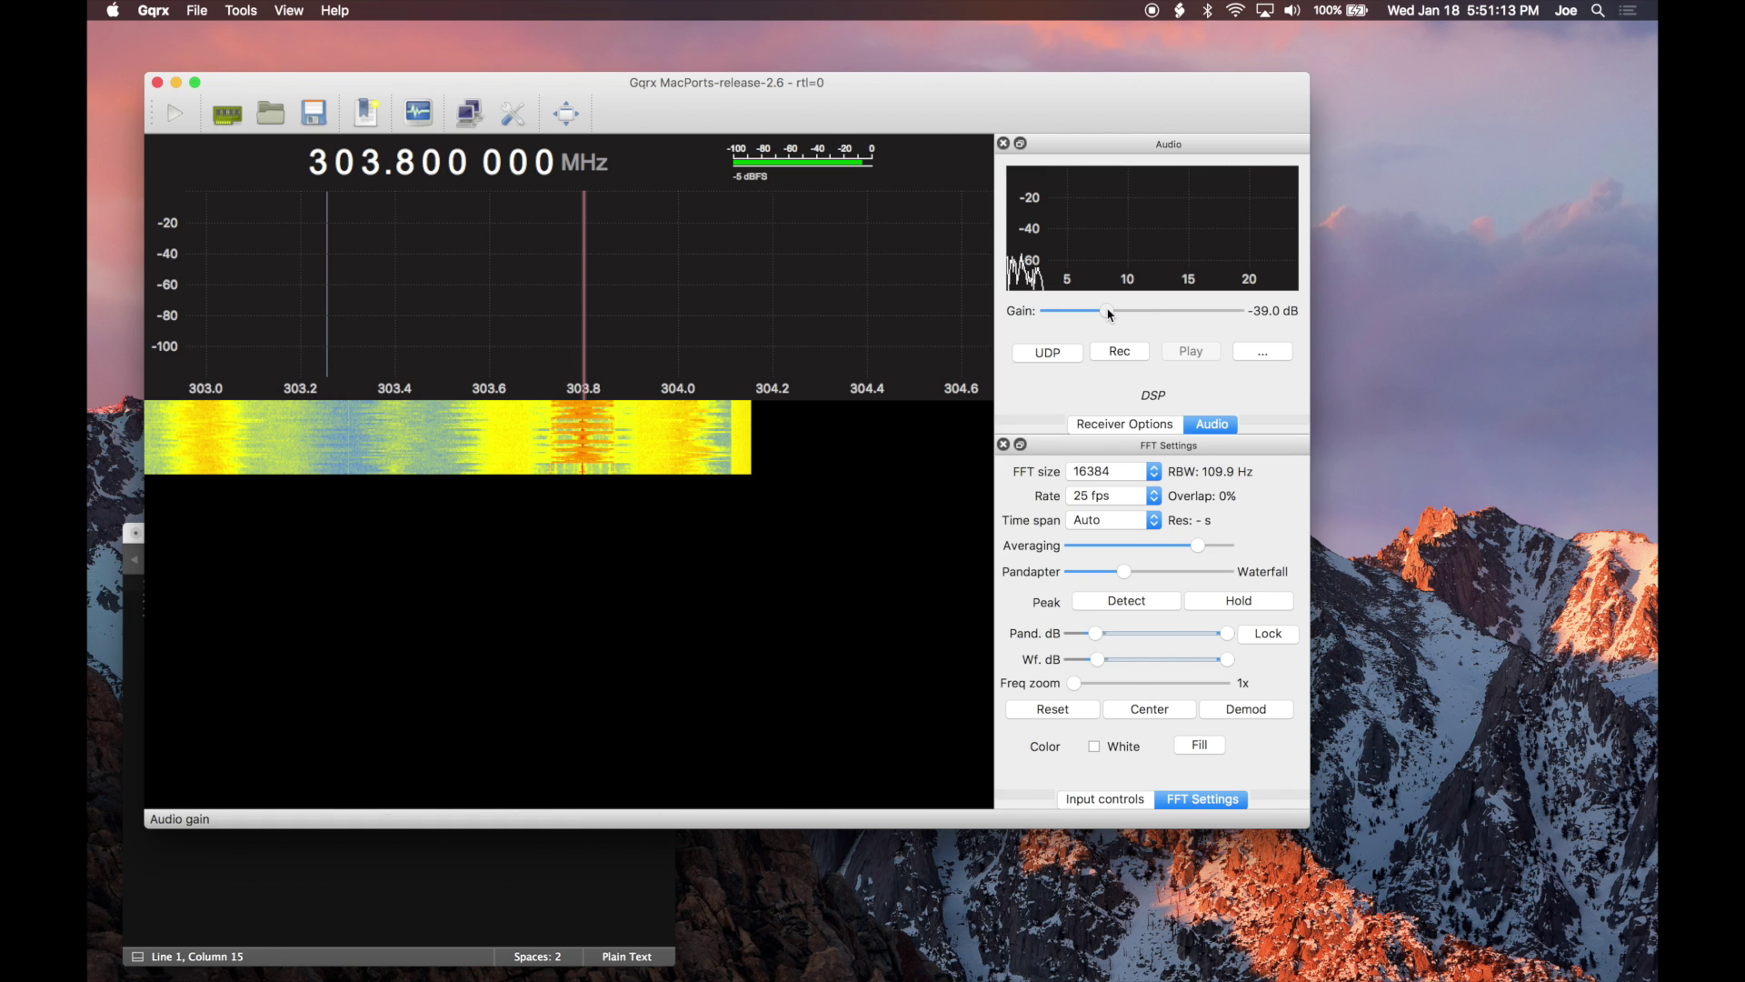
click(176, 115)
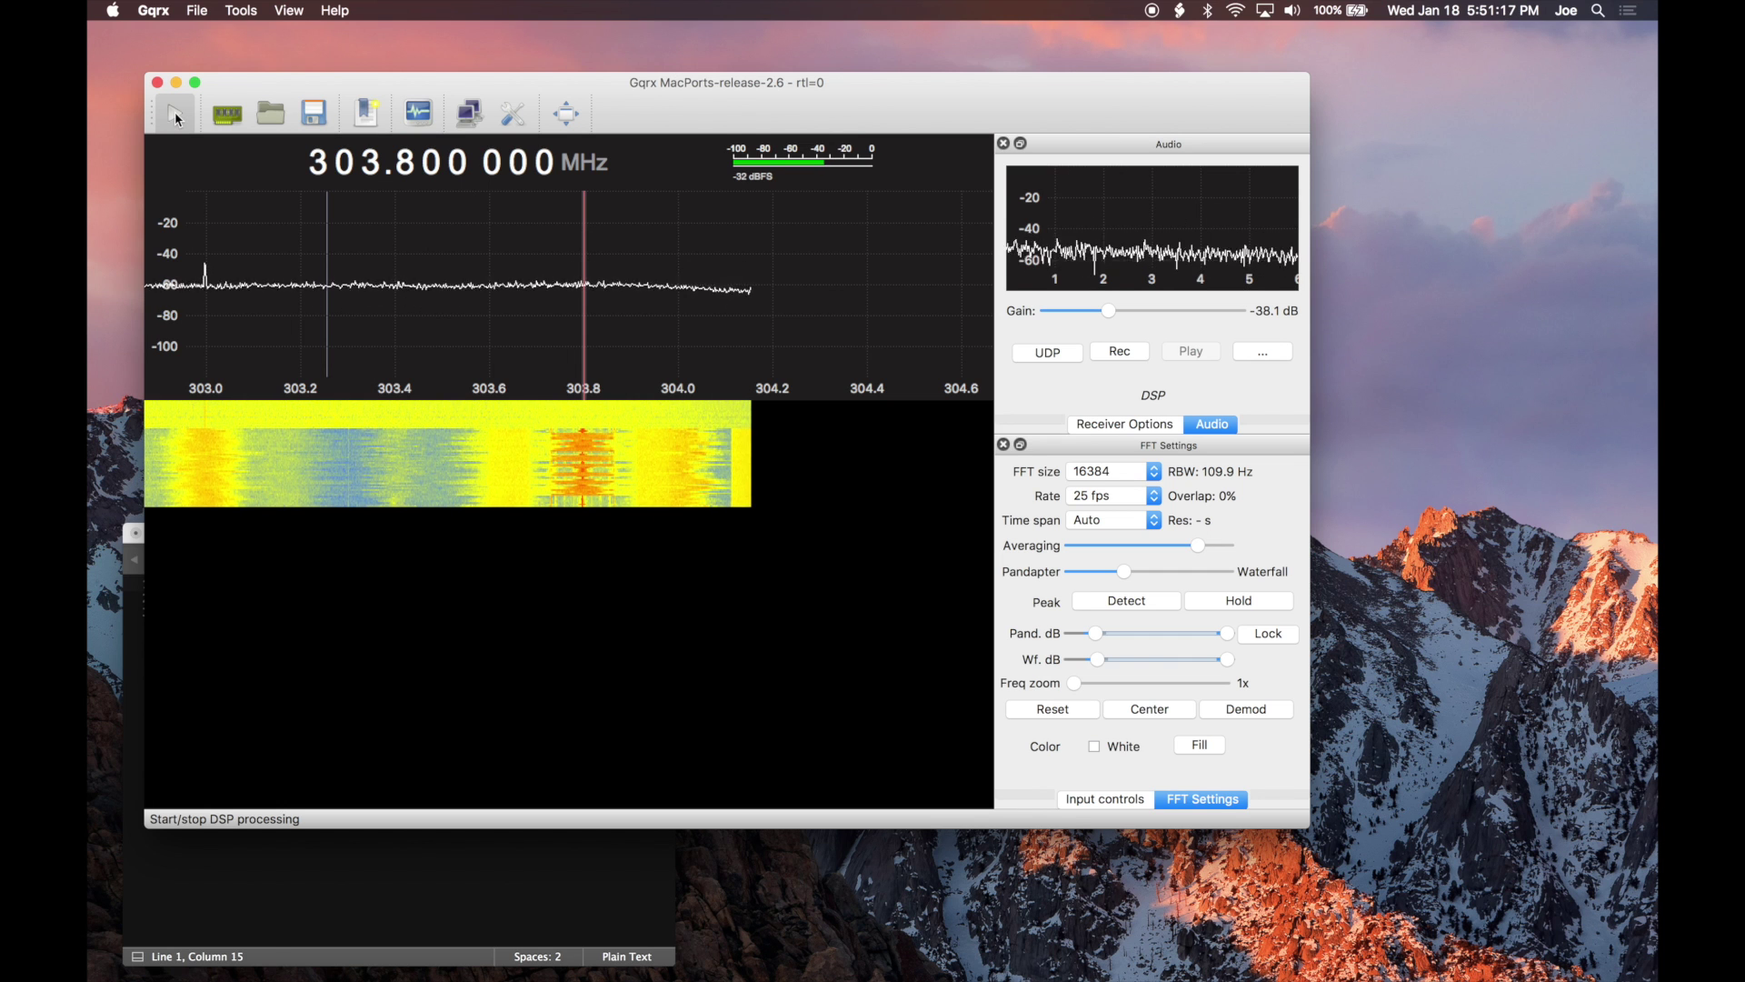
- Lower audio gain to about -49 dB, stop DSP and tune to 303.7466 MHz
drag(1108, 310, 1091, 310)
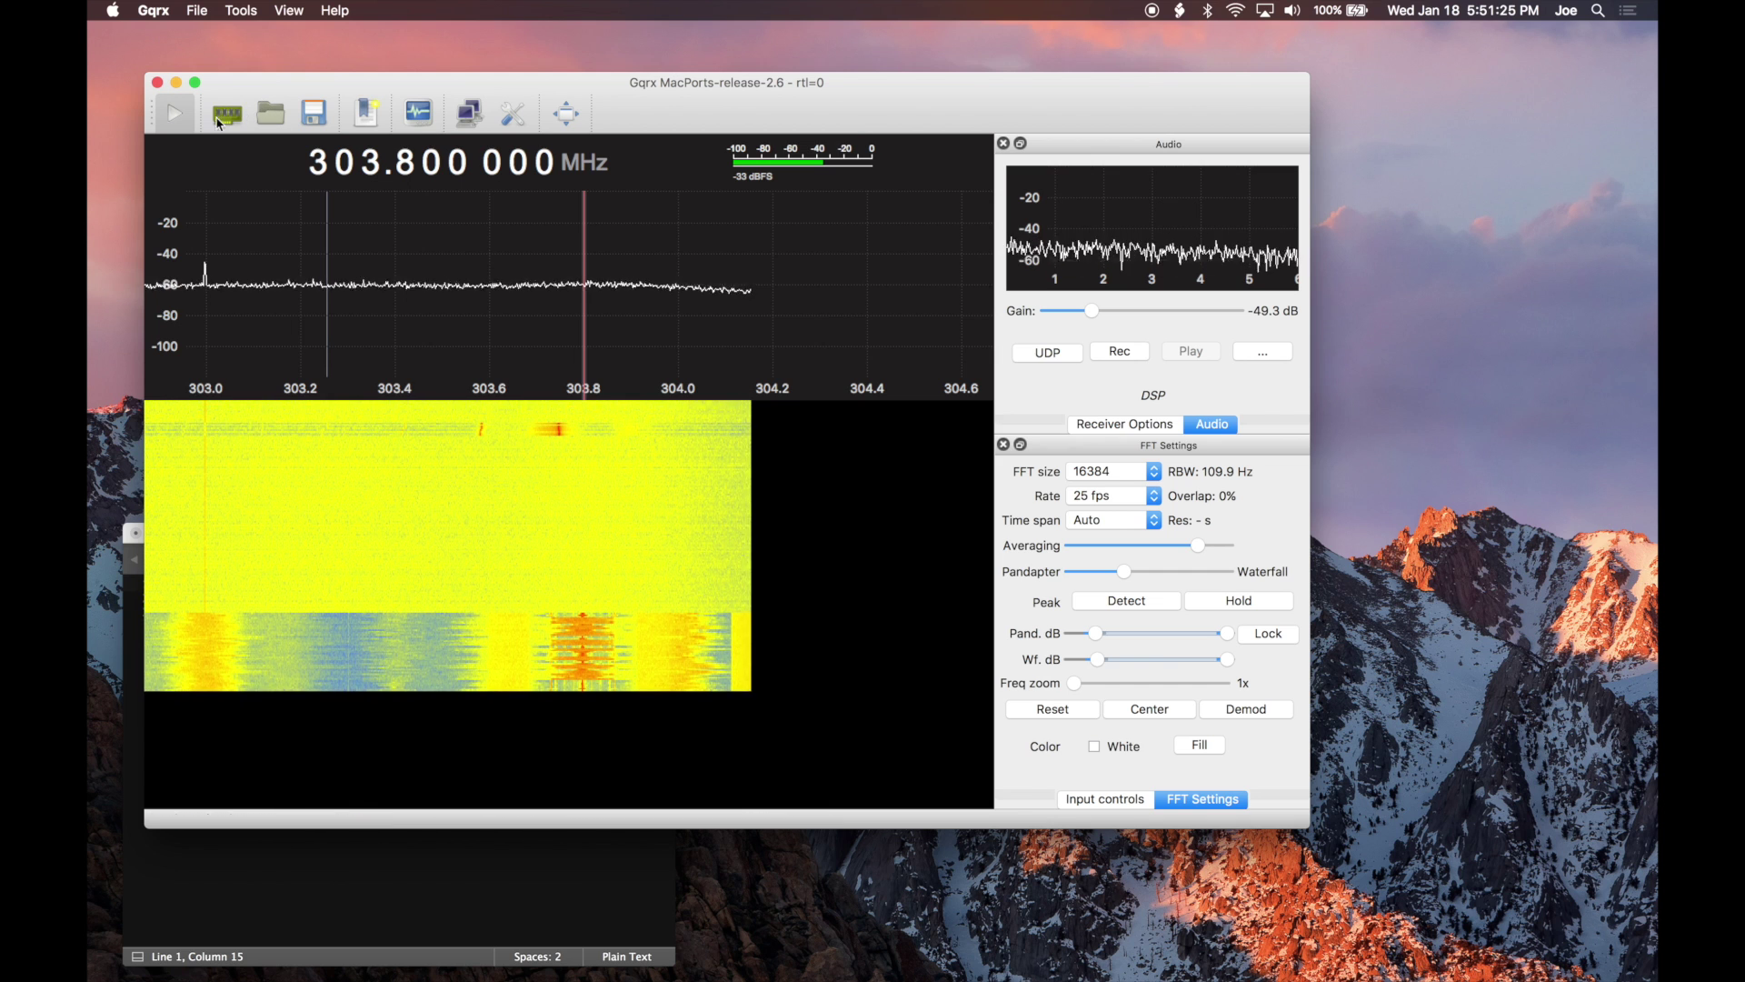
click(175, 115)
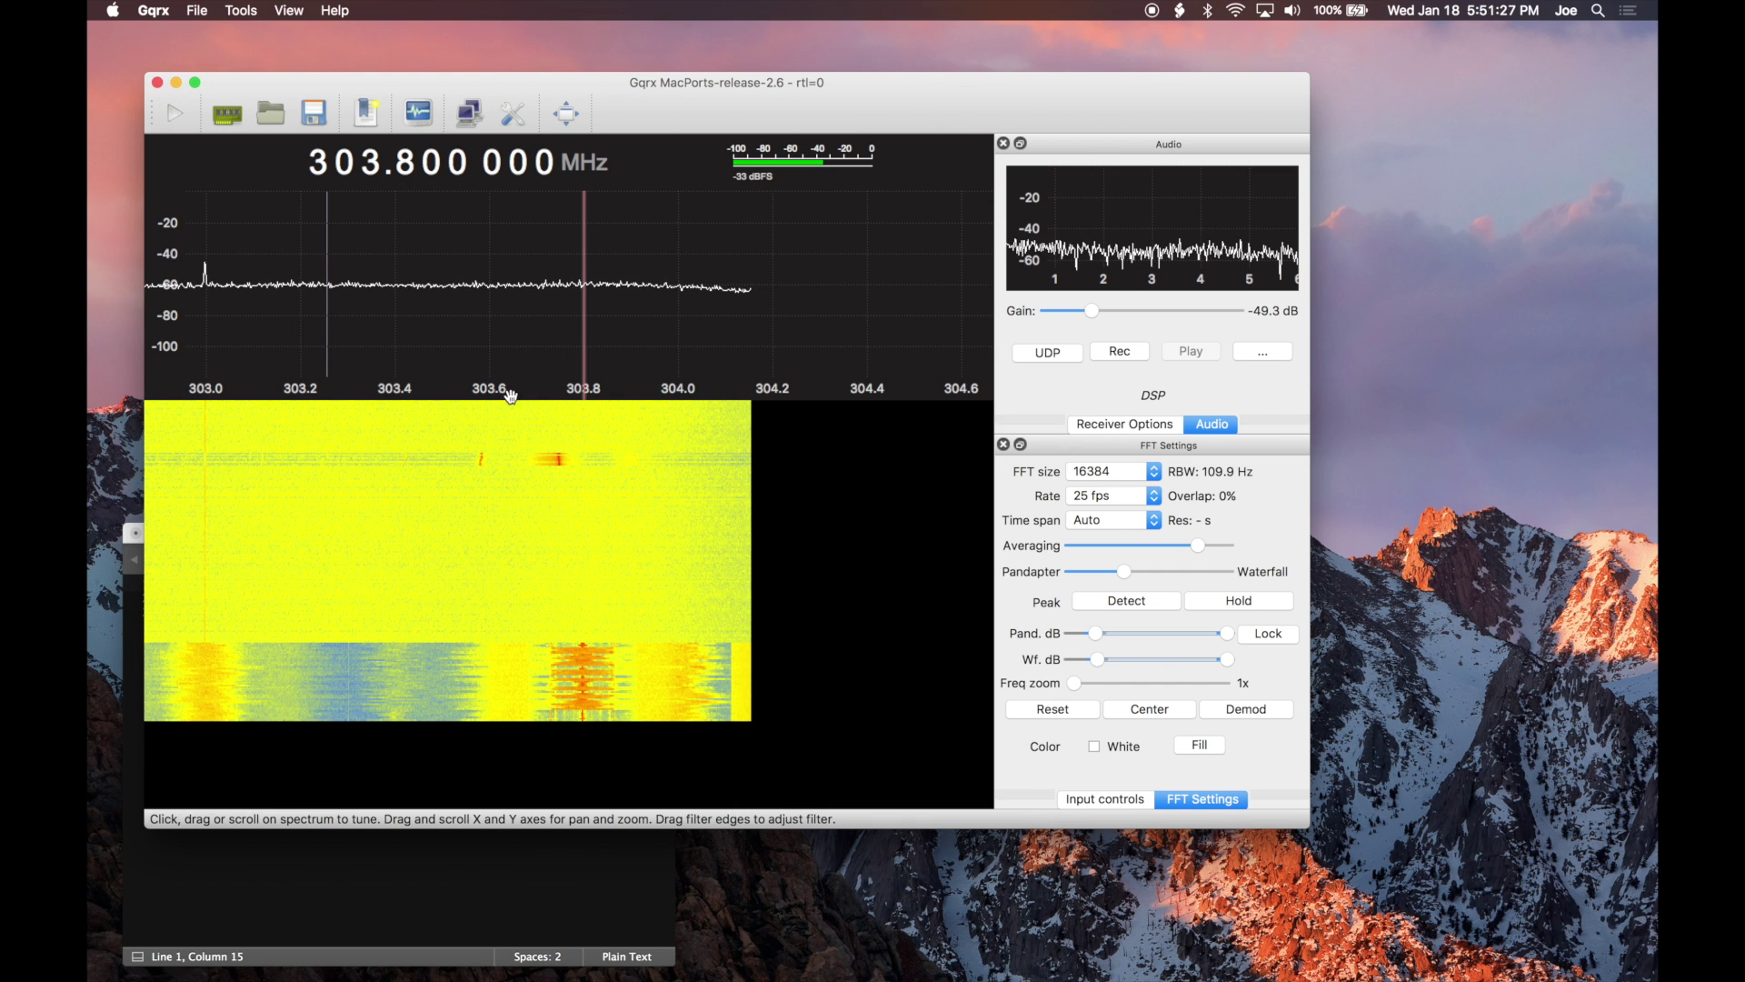
click(560, 467)
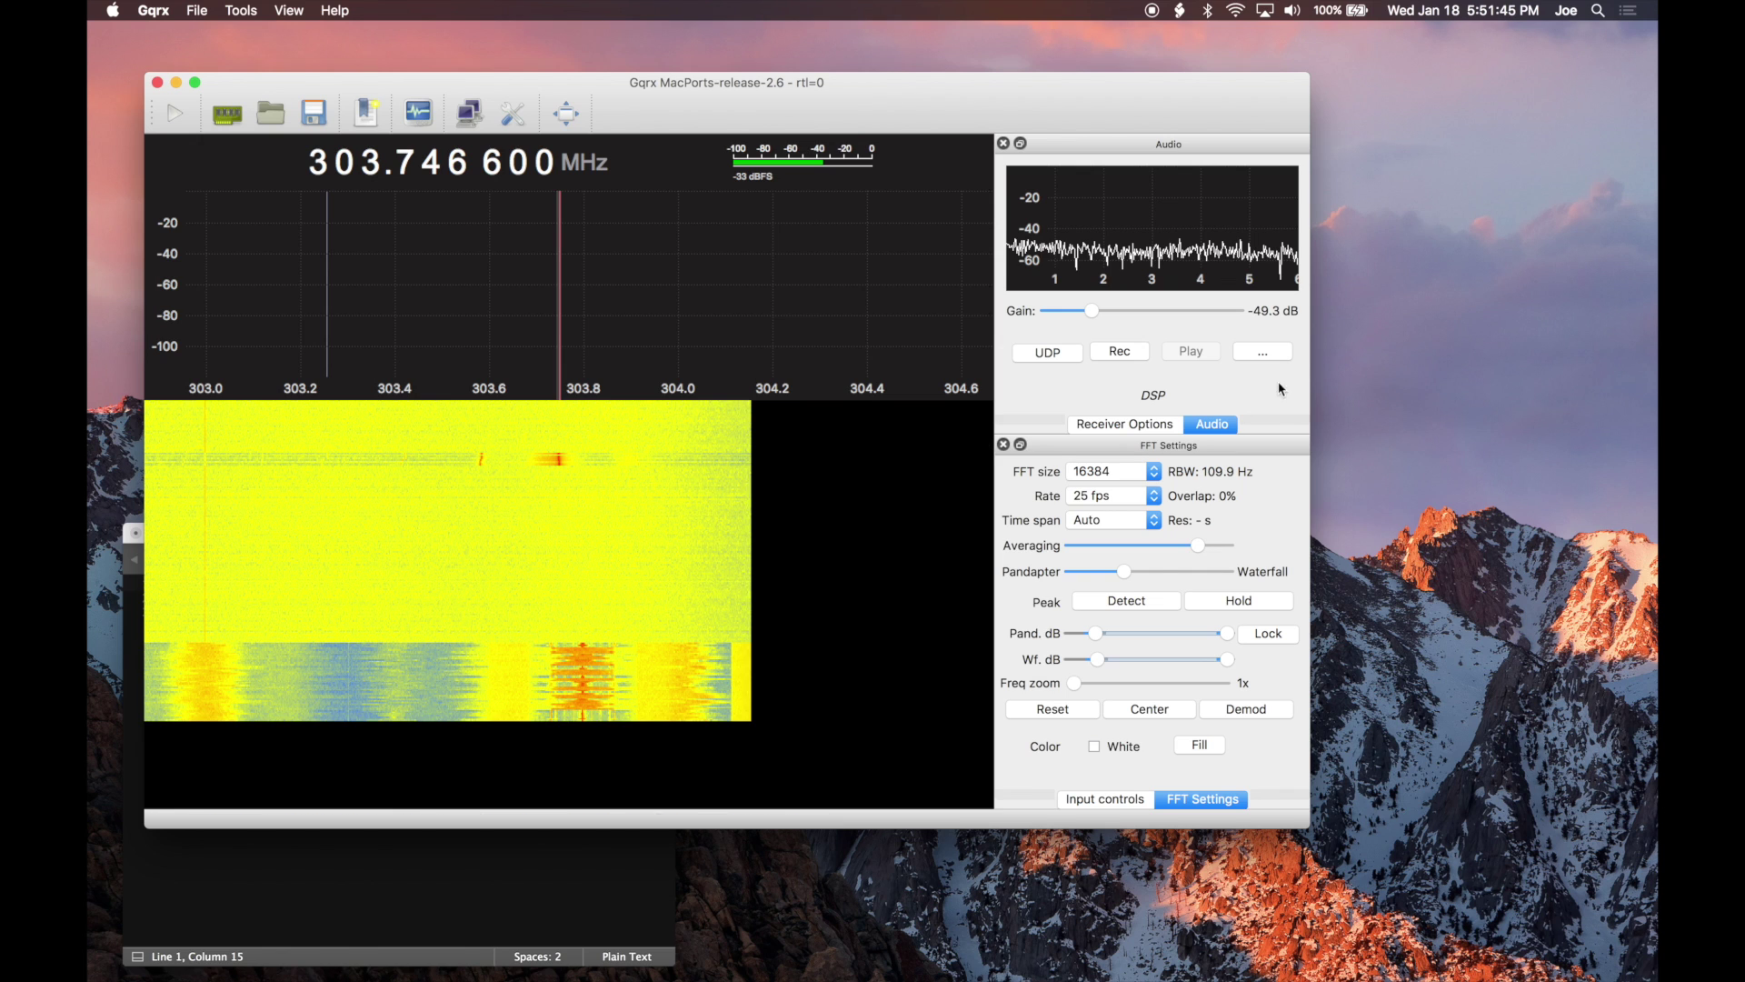
- Check the audio recording save location, then return to the ON/OFF notes
click(1260, 352)
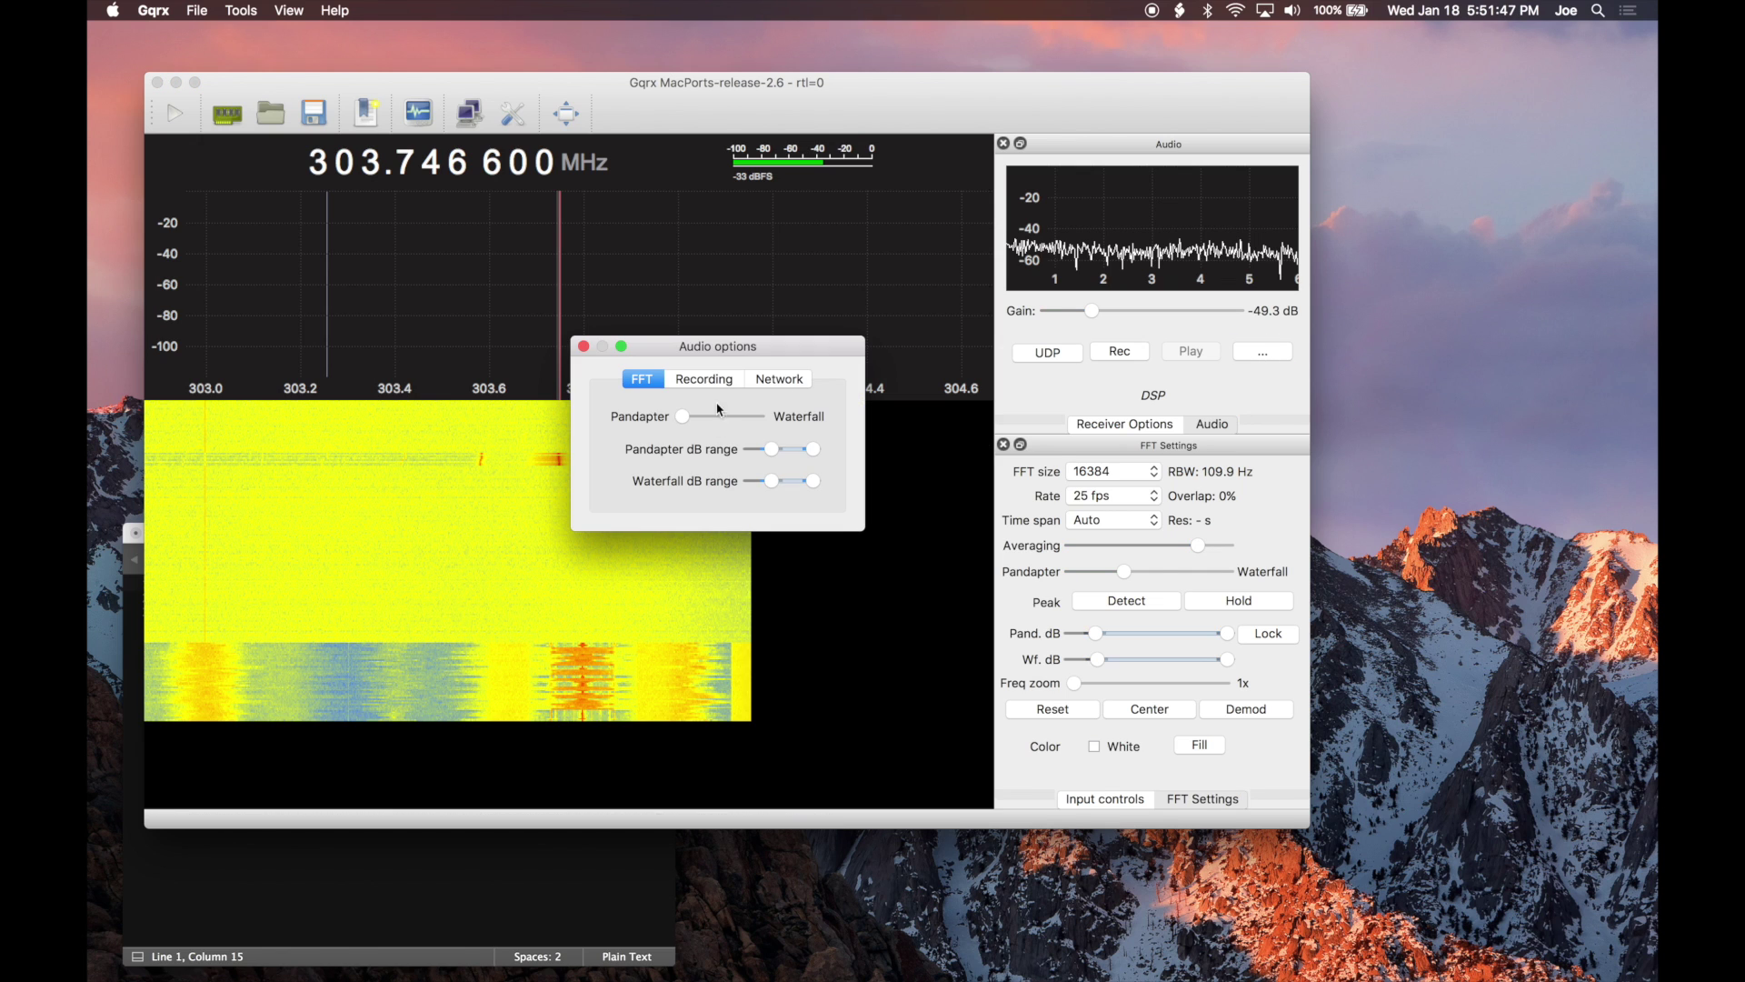
click(703, 379)
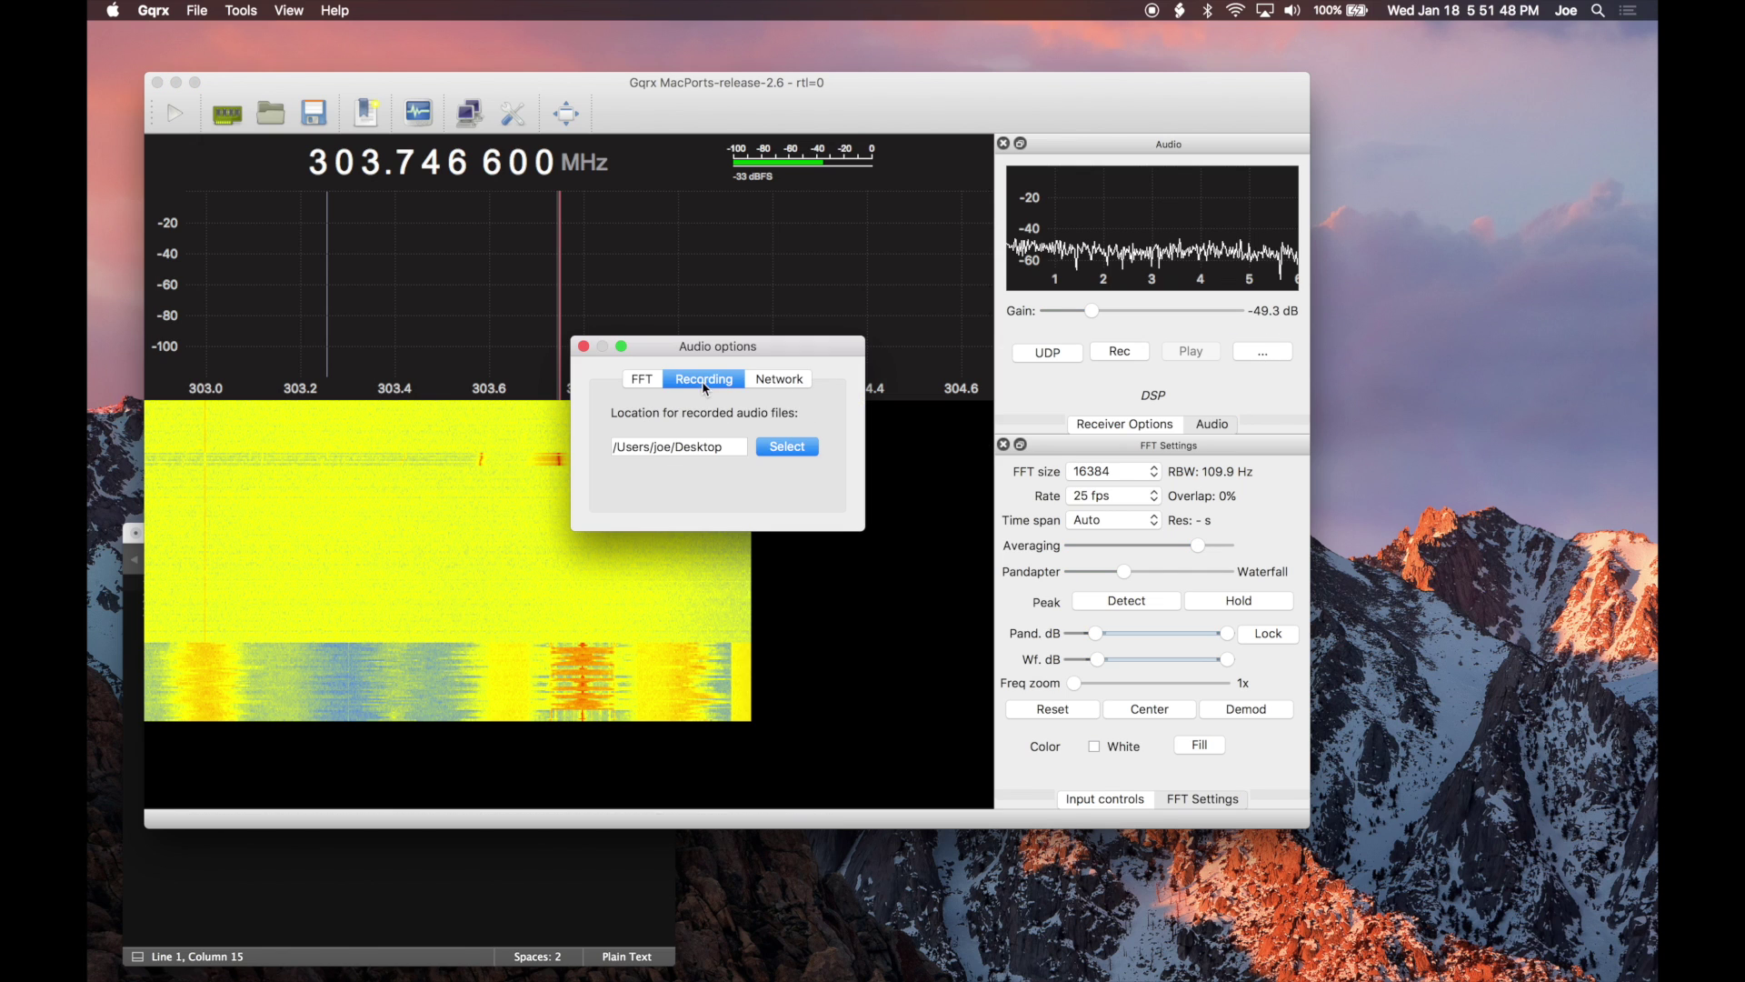
click(584, 346)
click(583, 888)
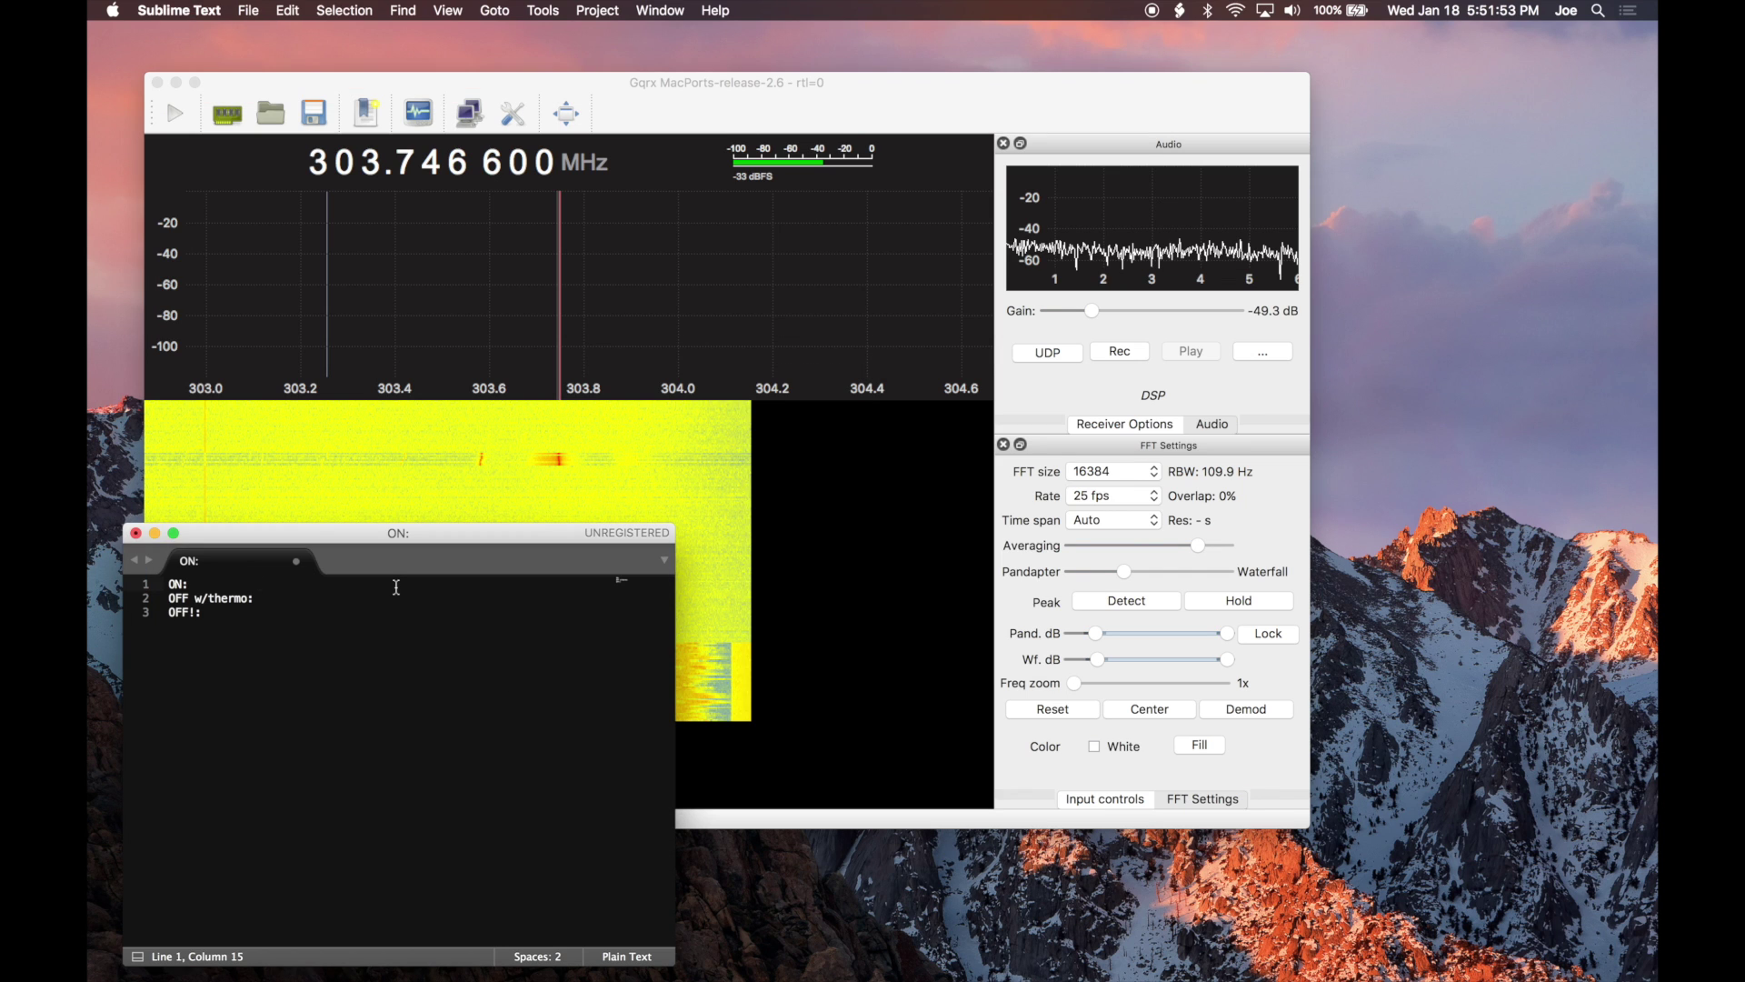
- Record a short audio clip of the remote's 303.7466 MHz signal
key(super+Tab)
click(174, 112)
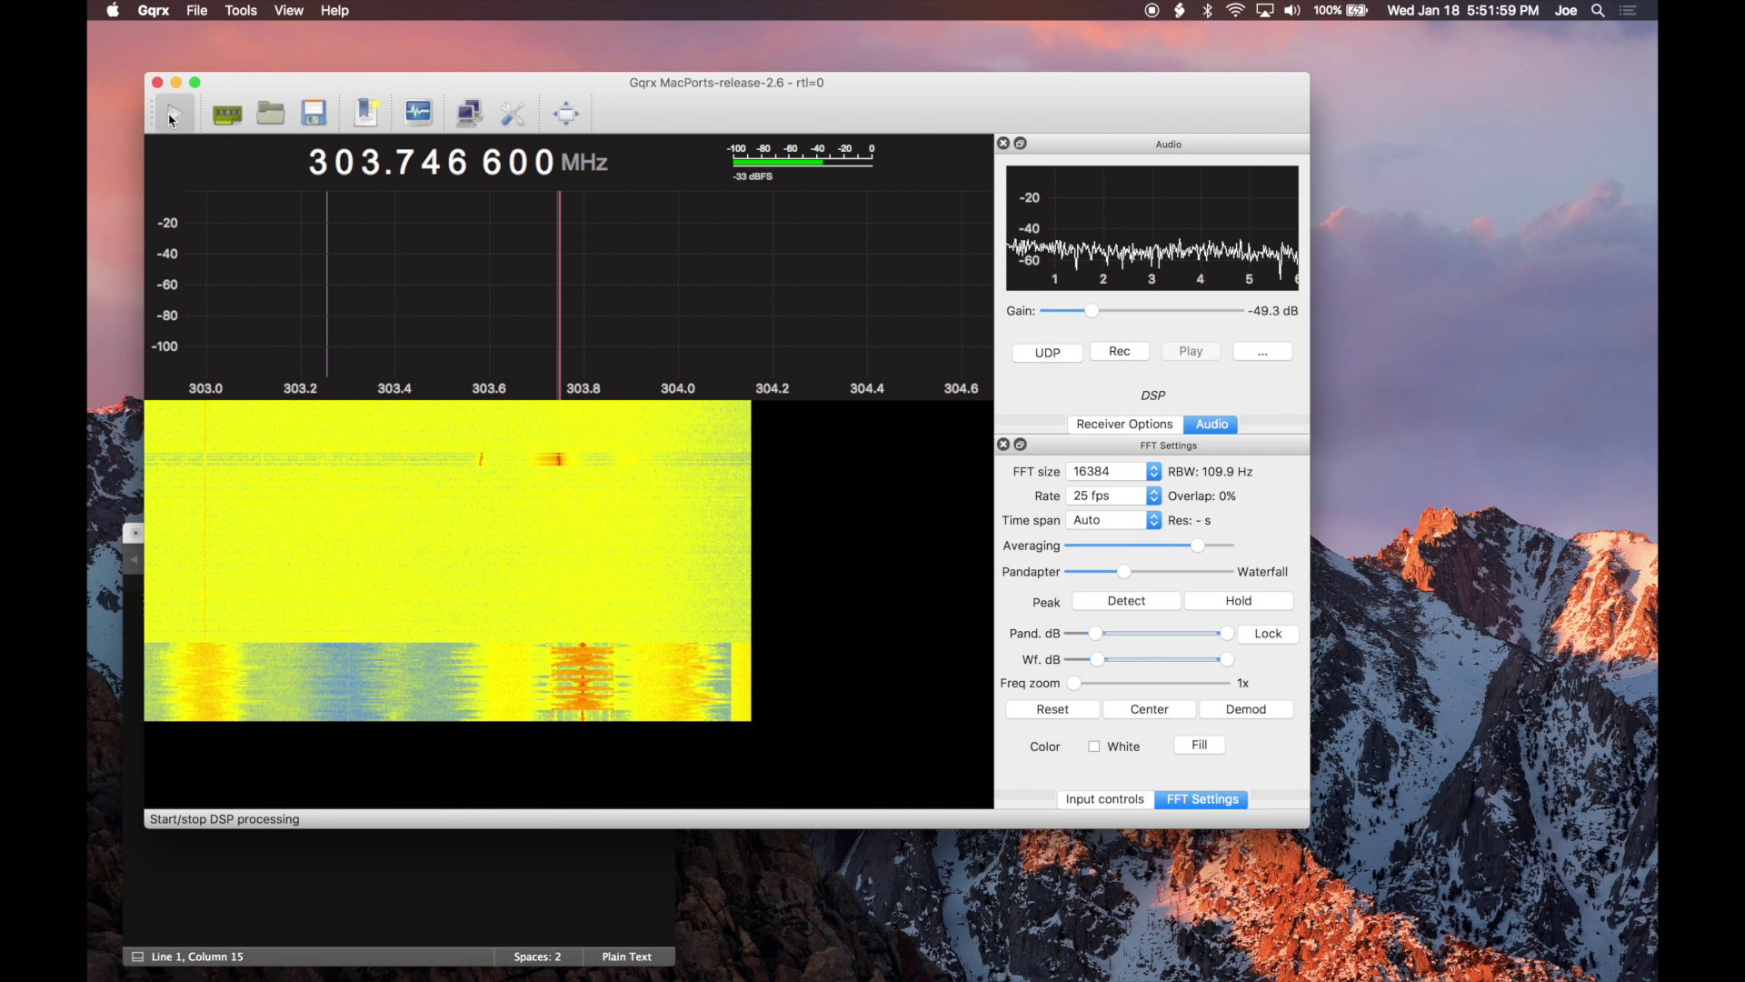
click(1127, 352)
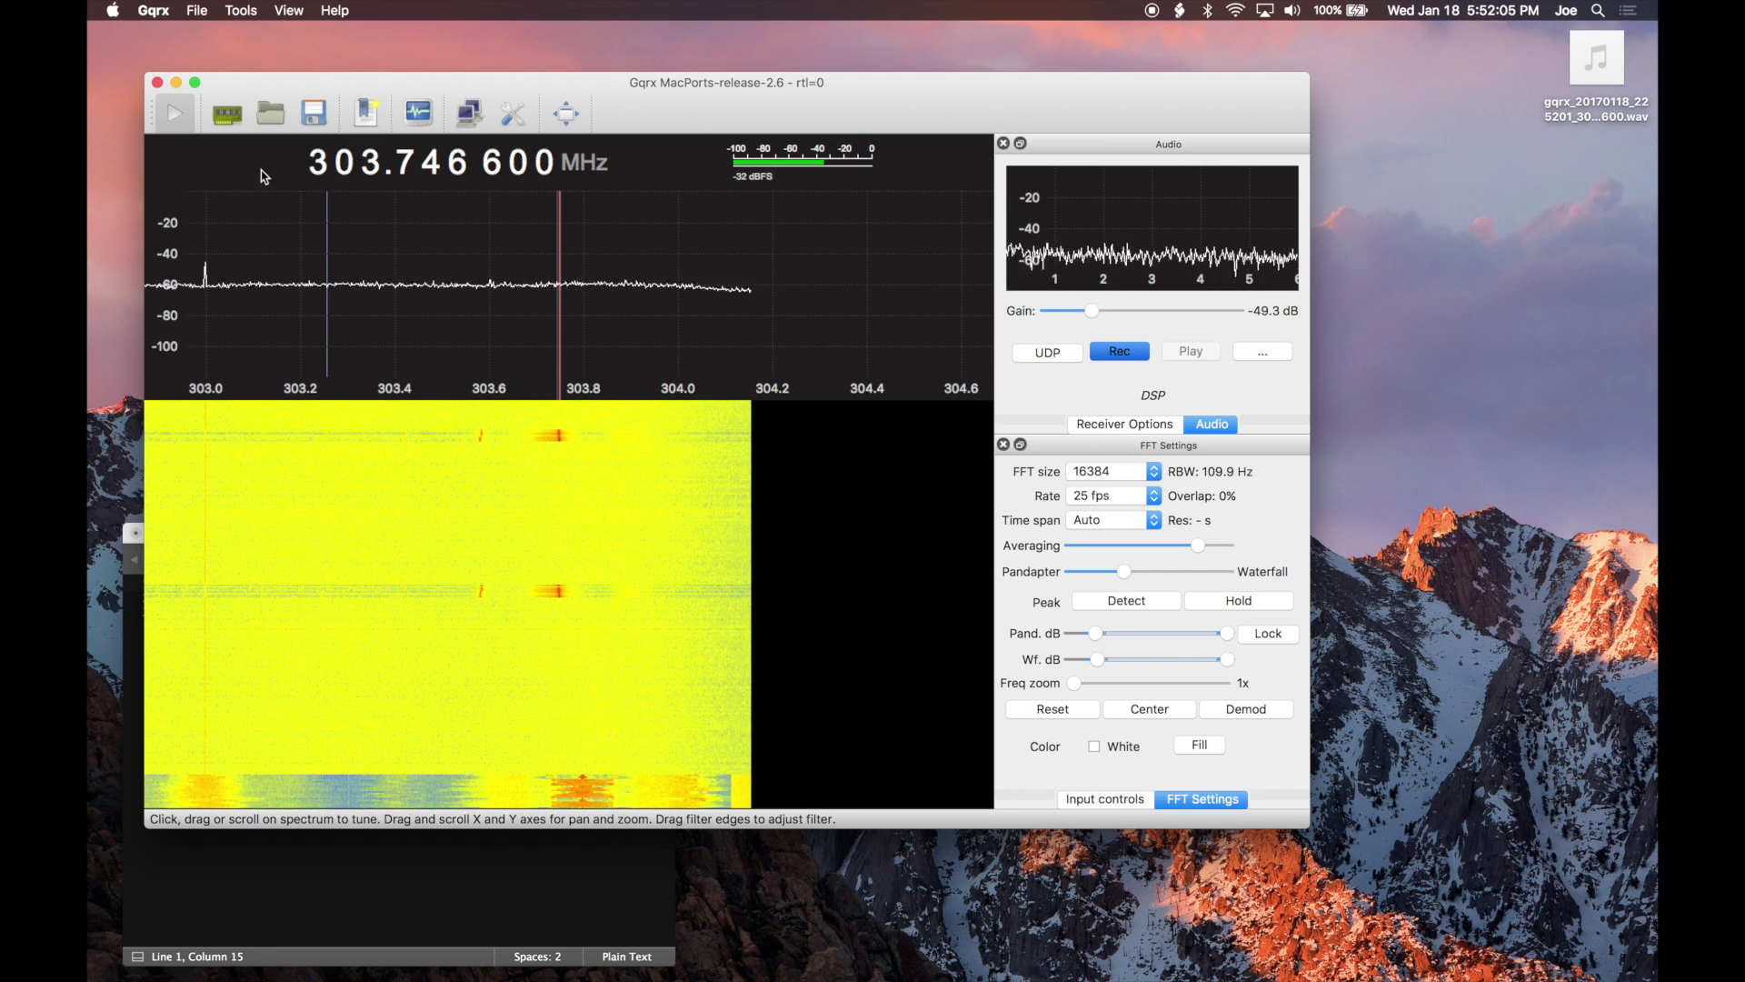
click(1120, 350)
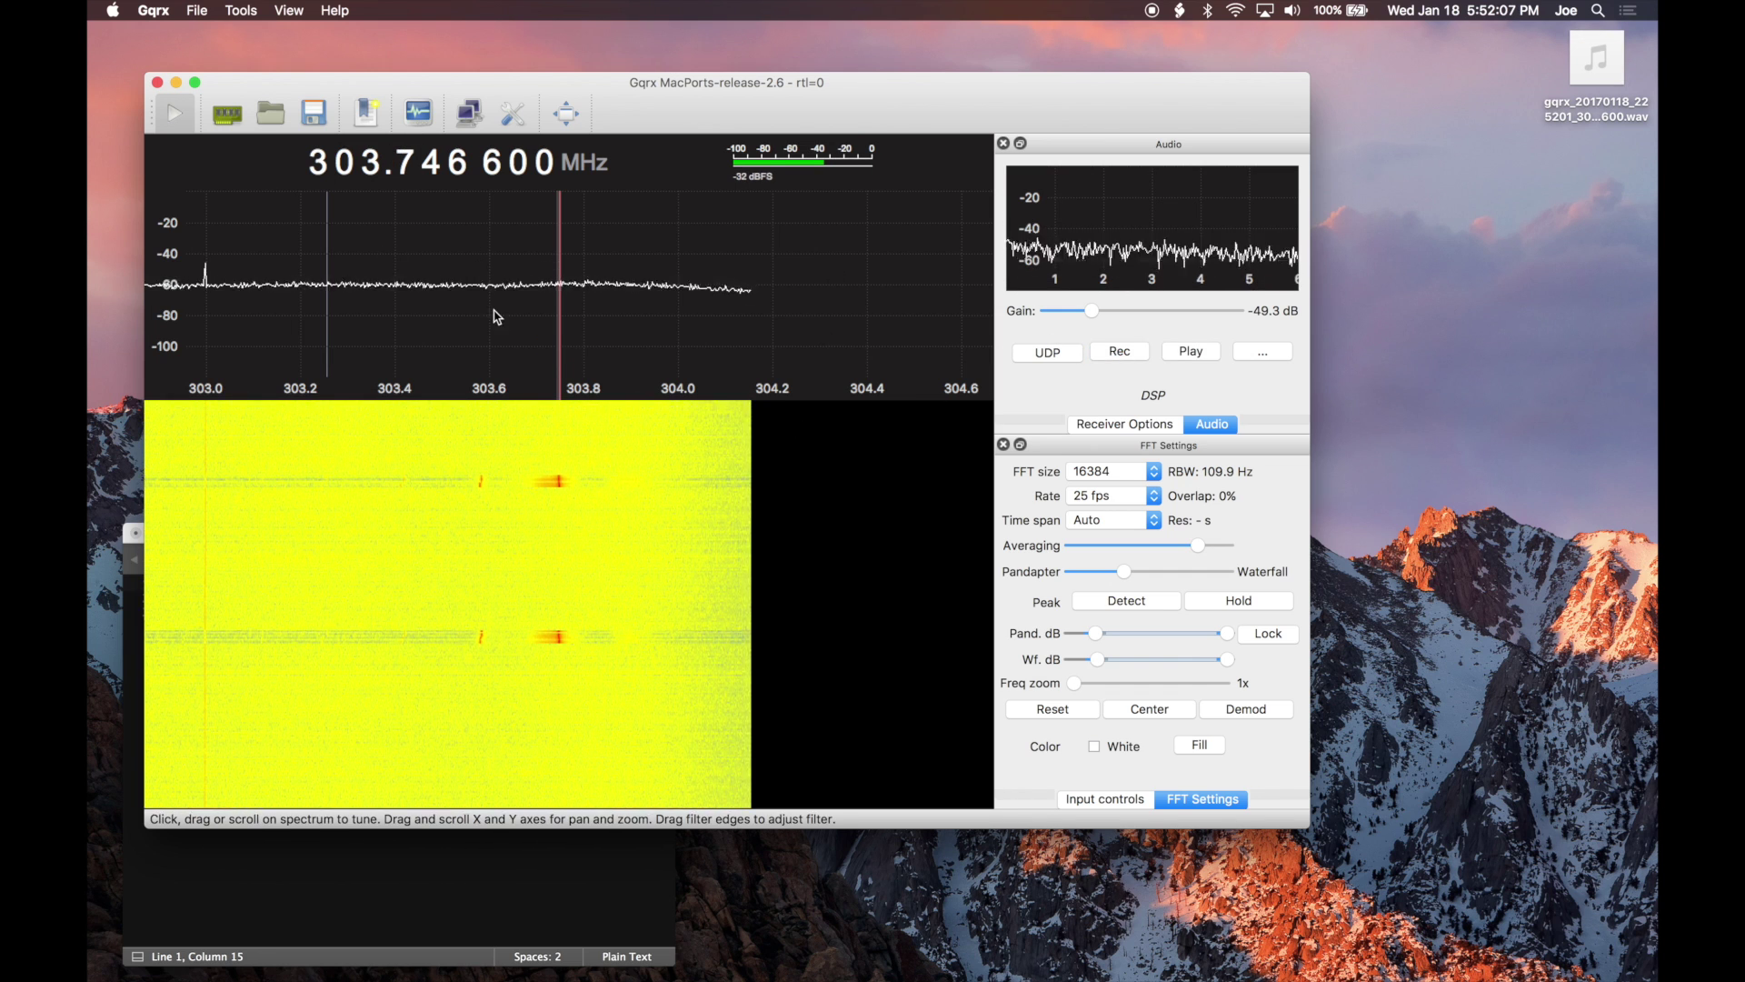
click(171, 113)
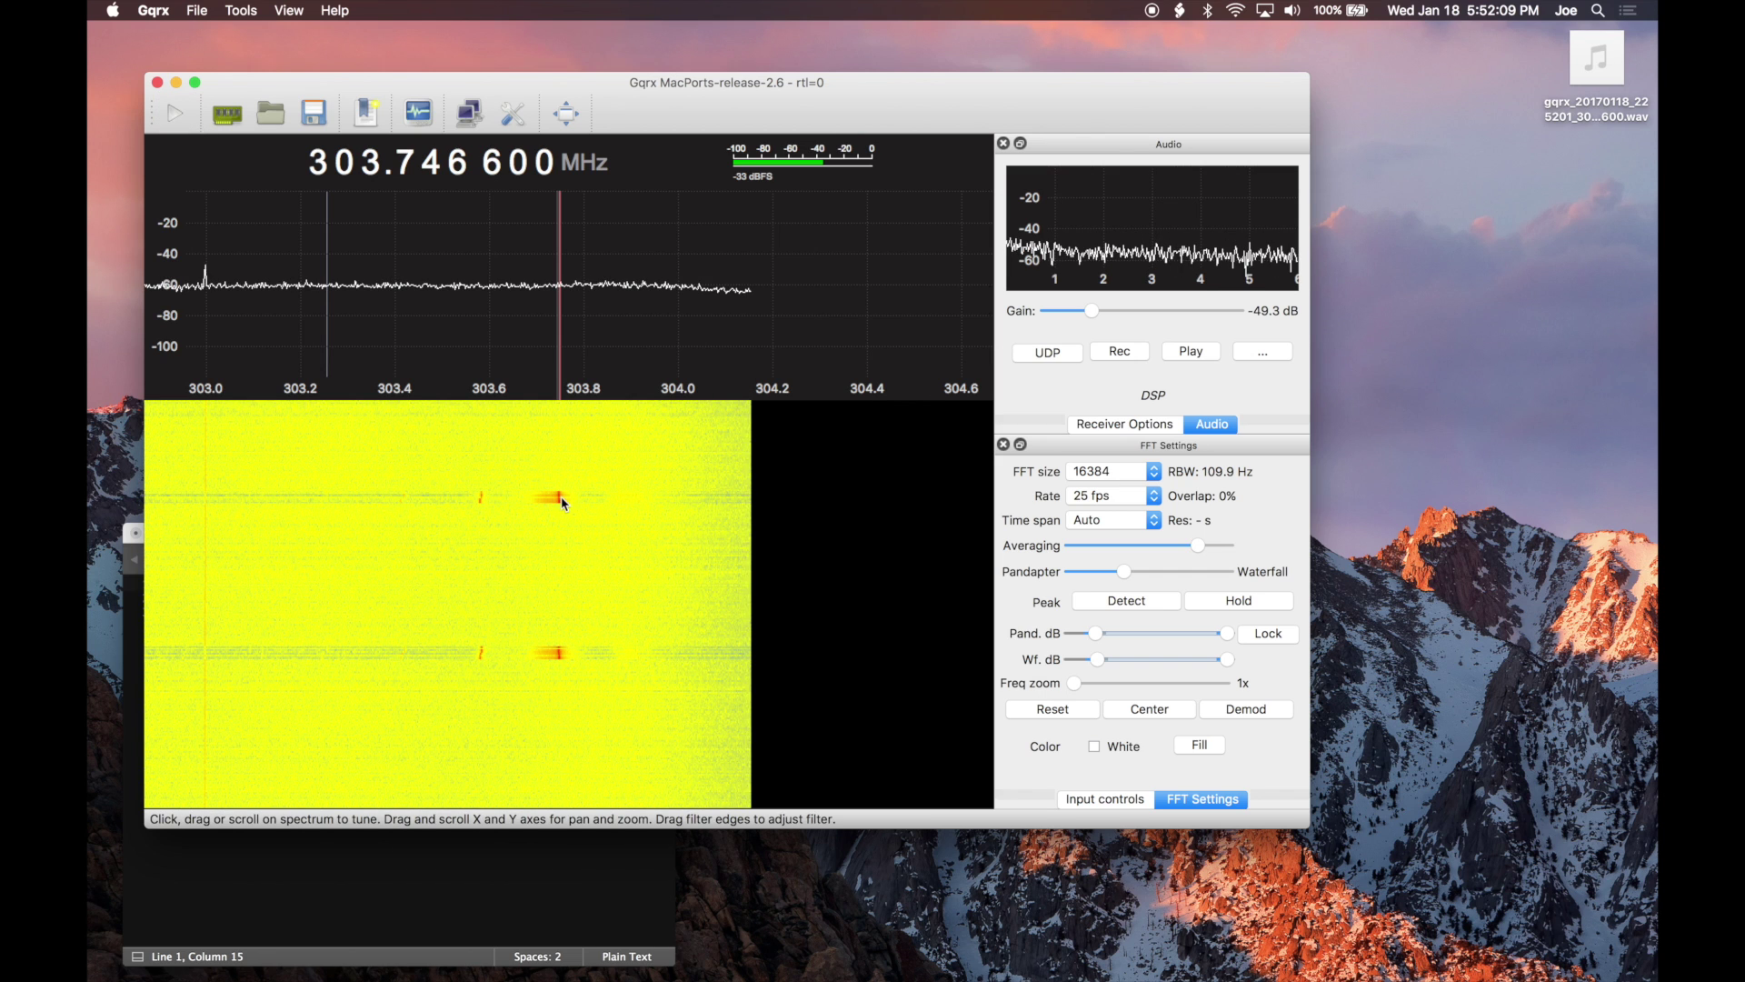
- Rename the new desktop recording to on_signal.wav
click(1577, 119)
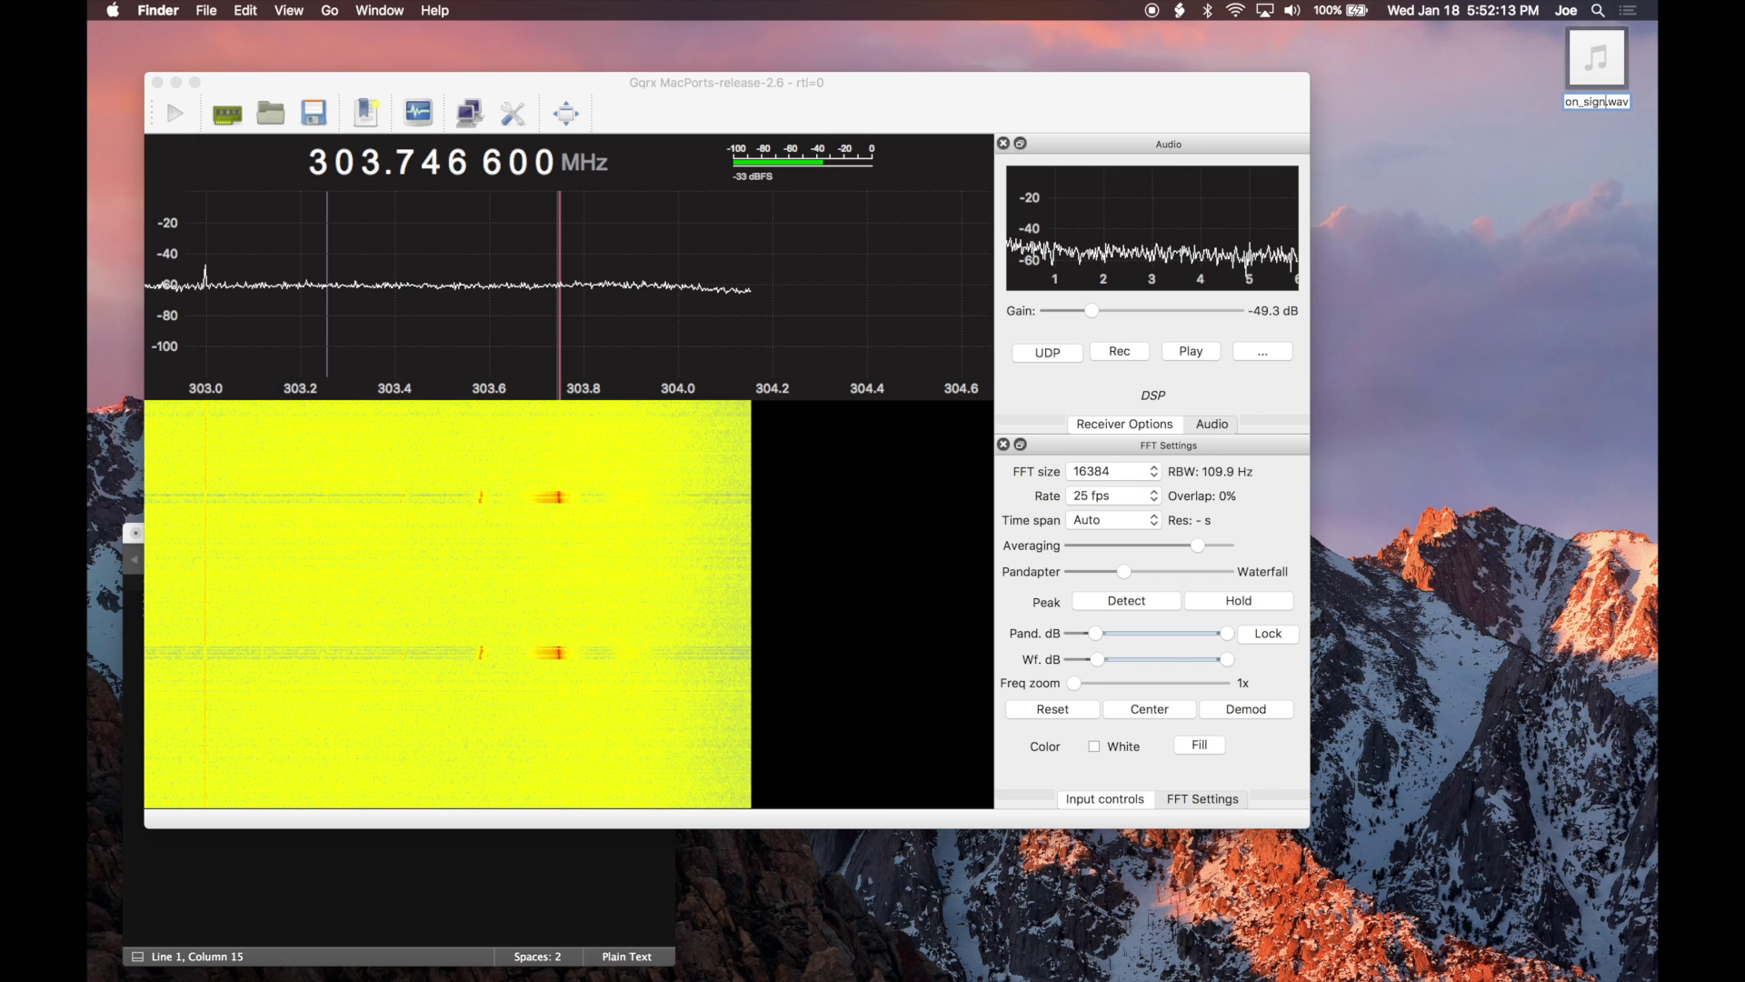
key(Return)
text(on_signal)
key(Return)
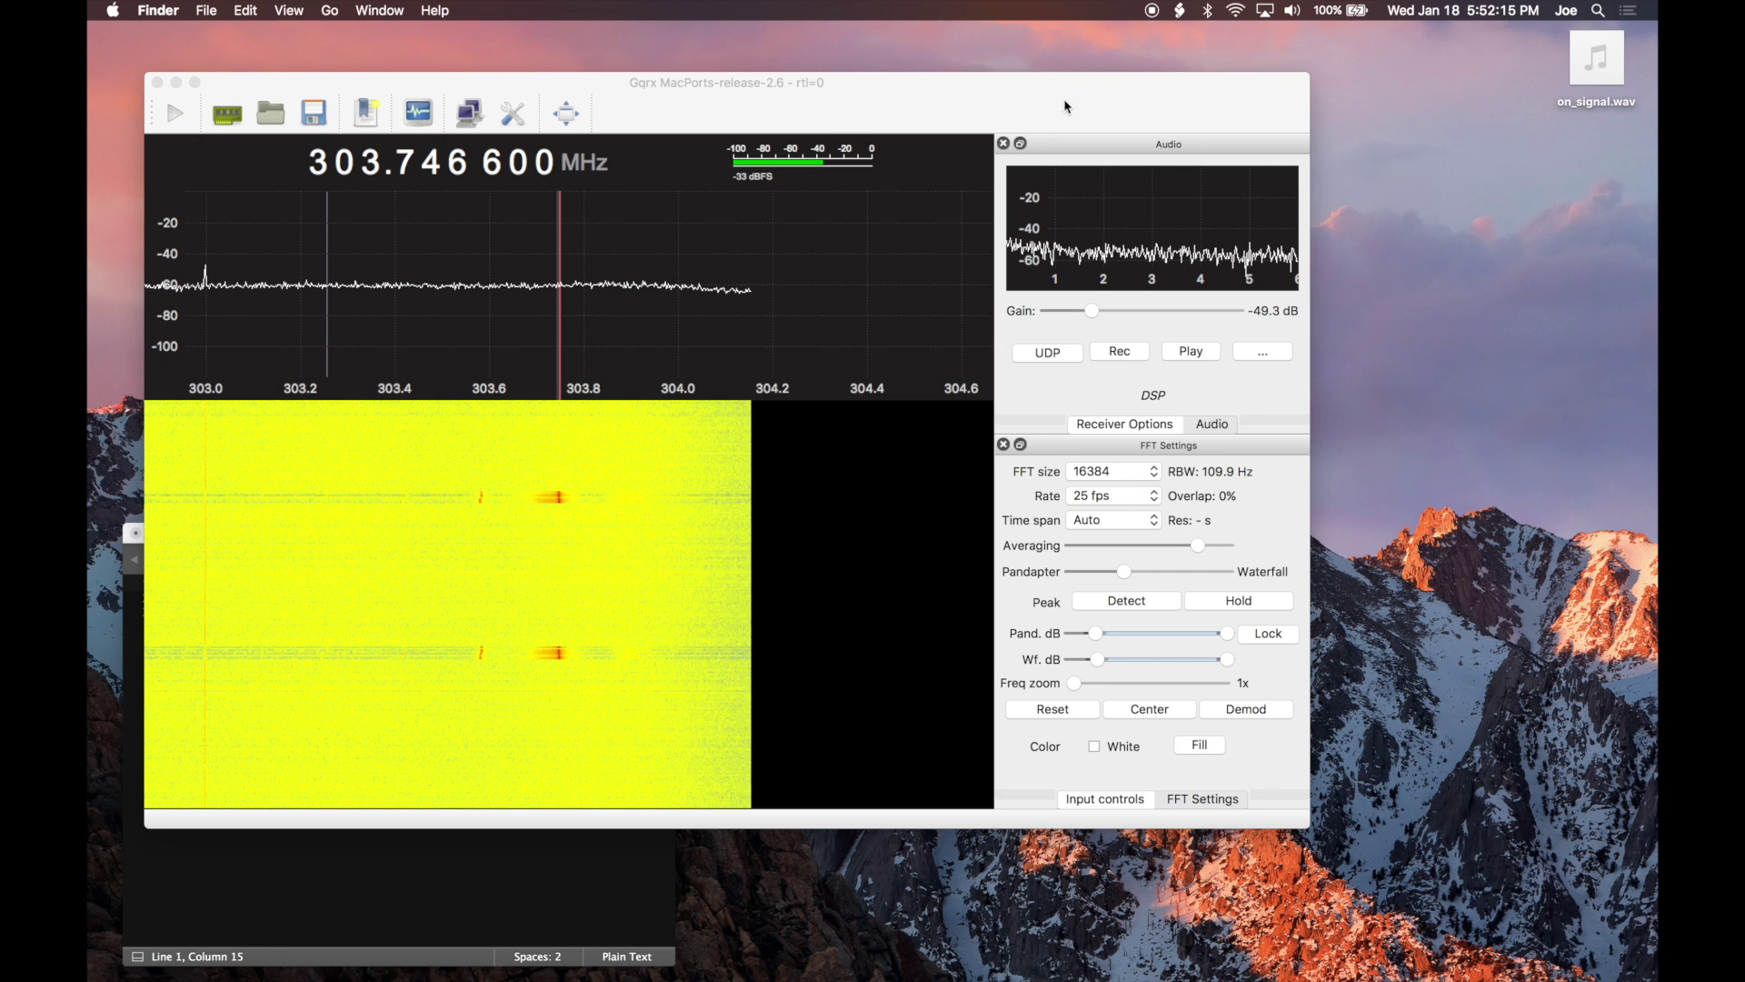
click(1007, 95)
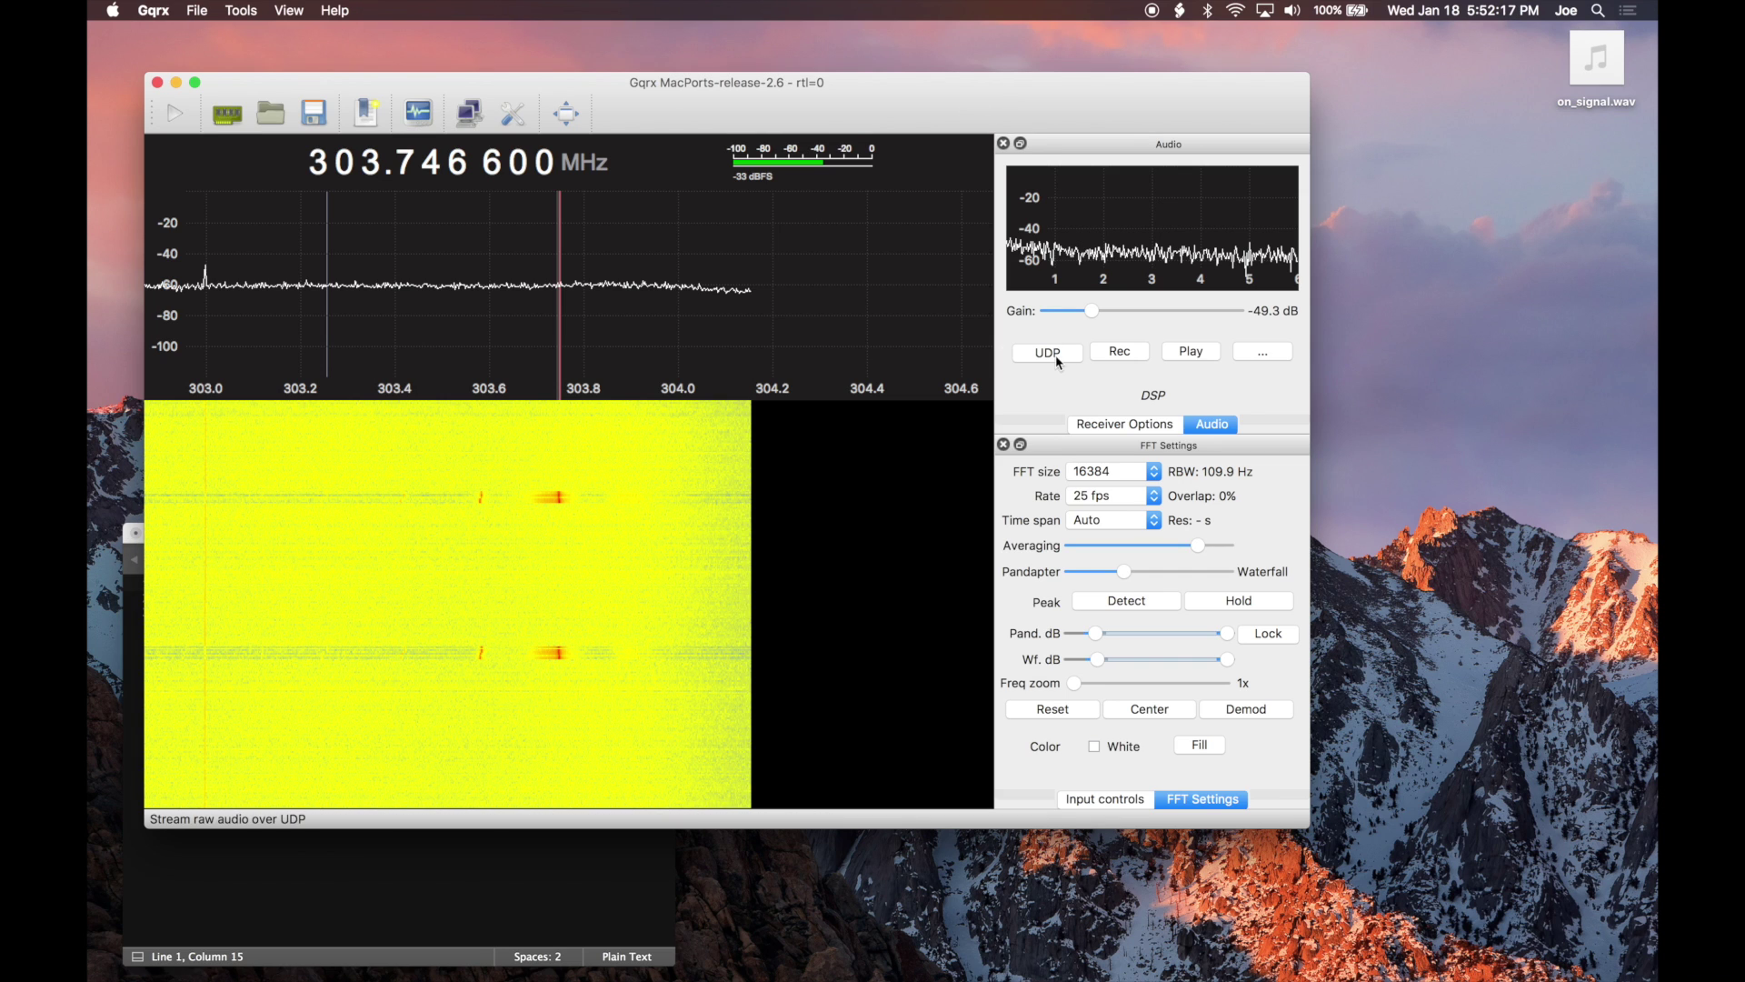
- Record a second clip and name it off_signal.wav on the desktop
click(175, 113)
click(1120, 352)
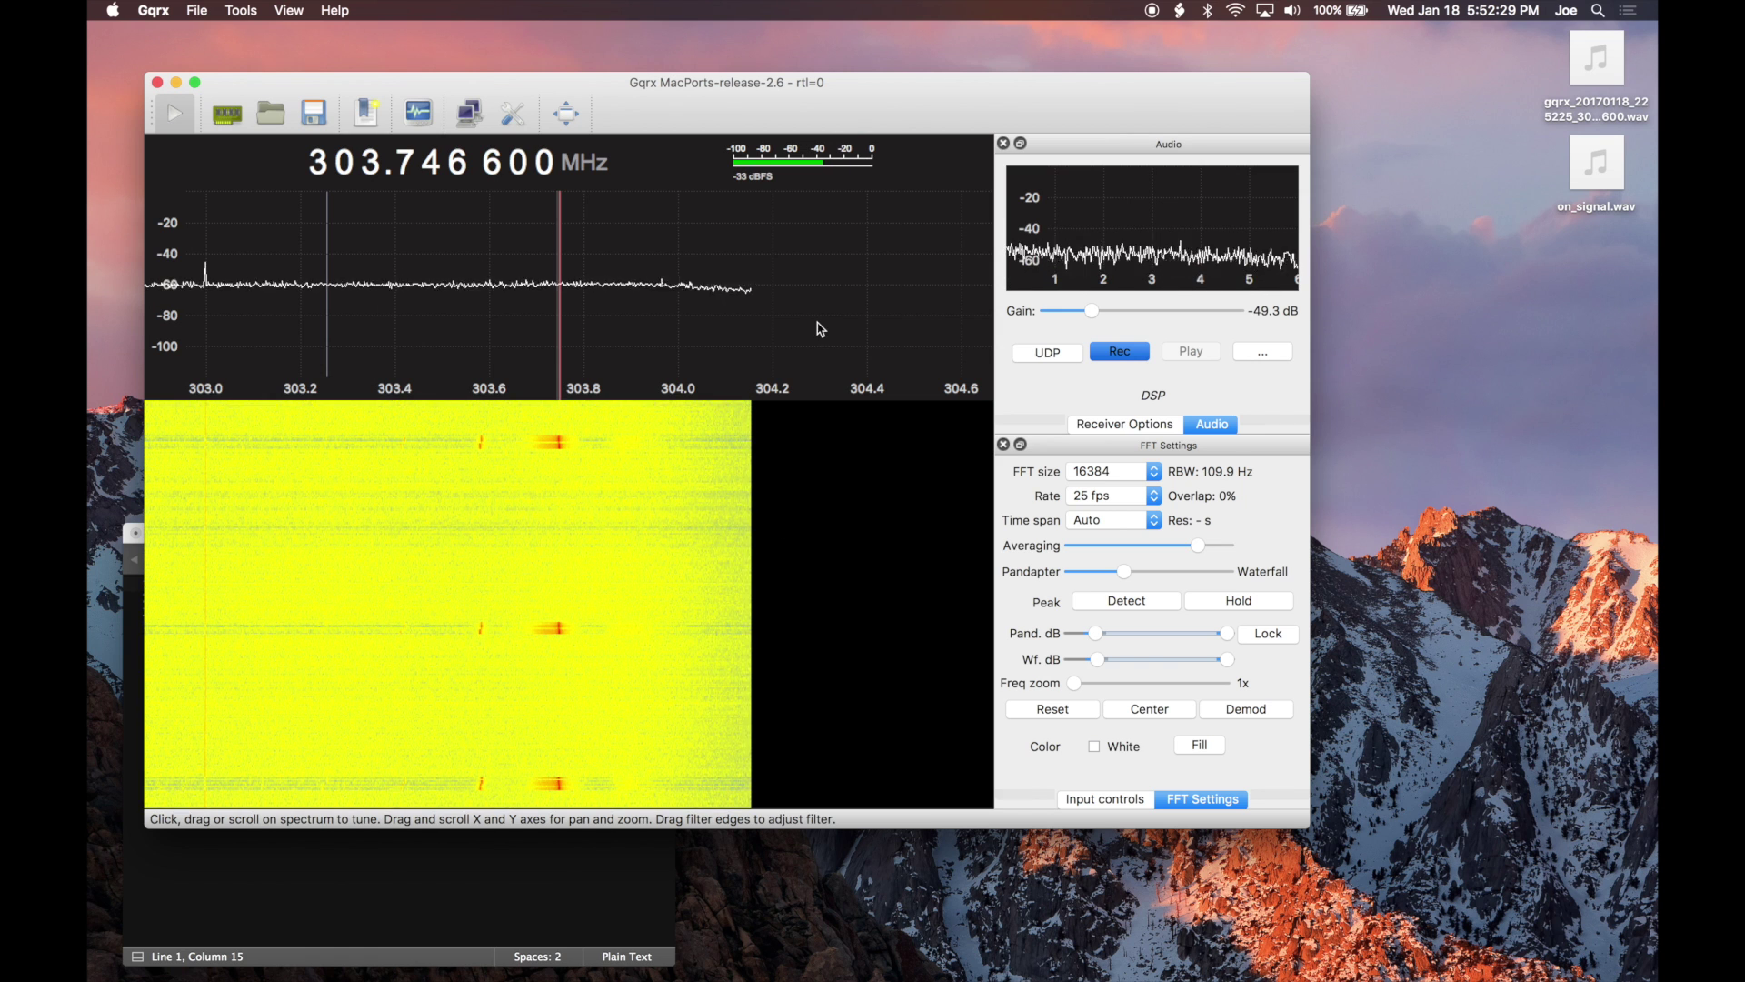
click(1120, 352)
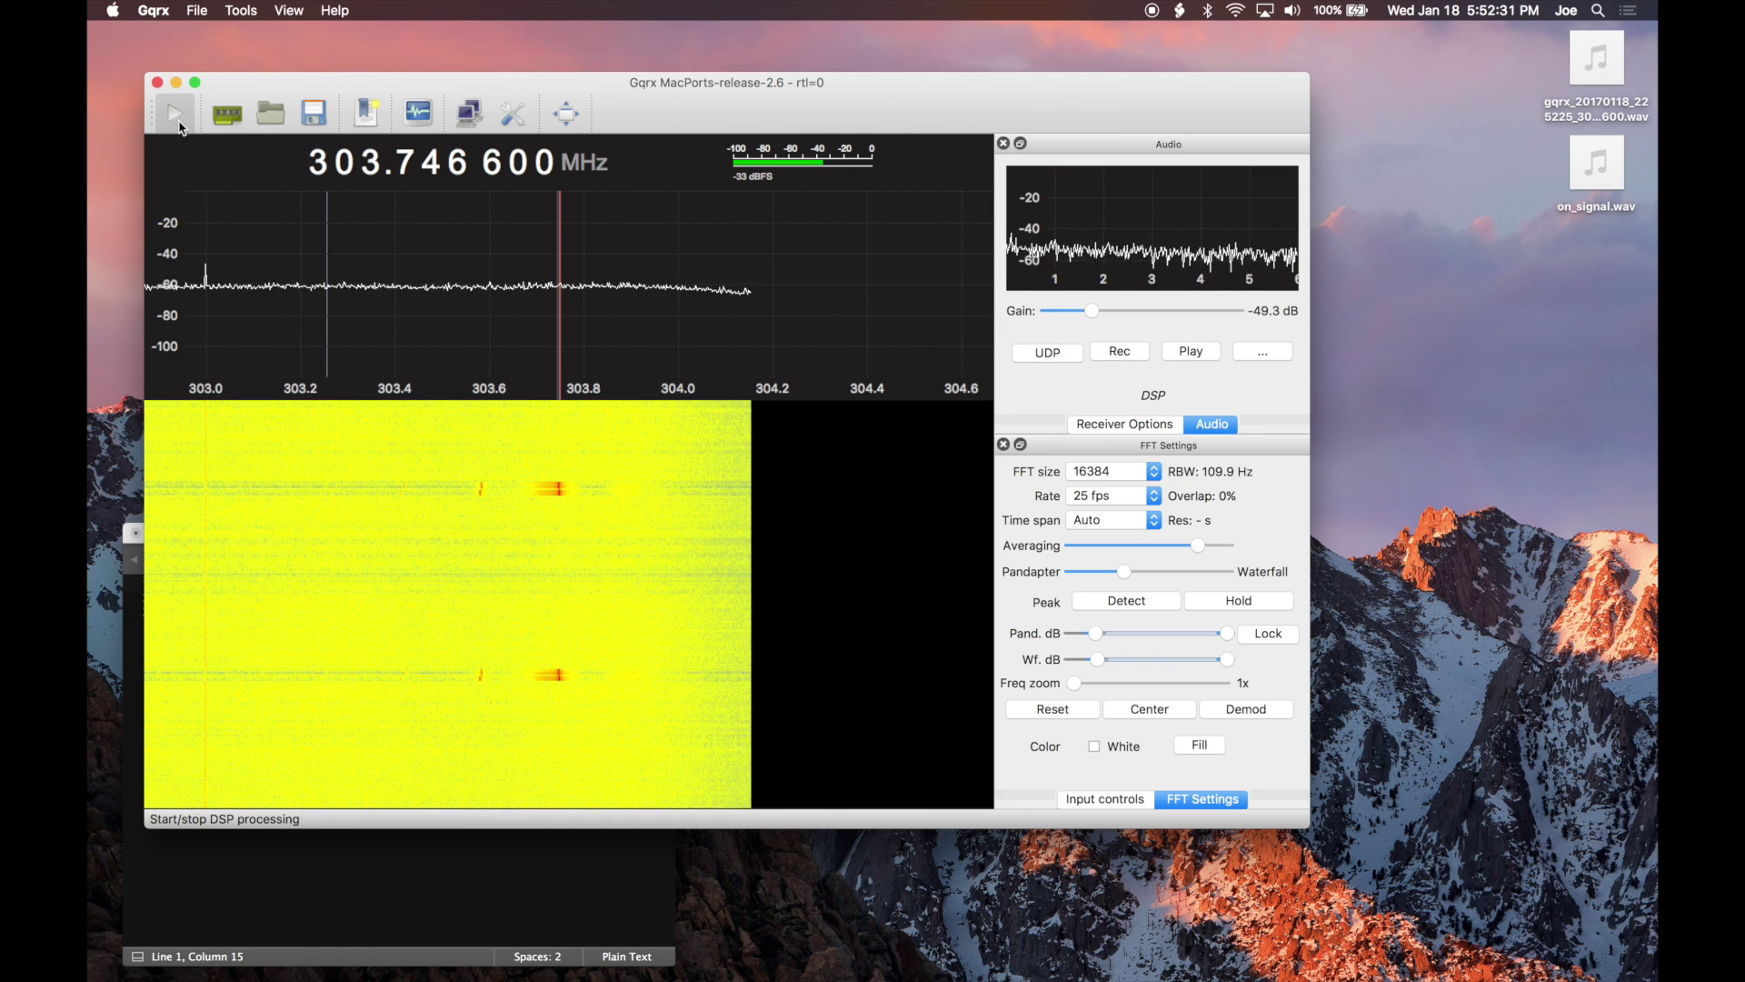
click(1577, 117)
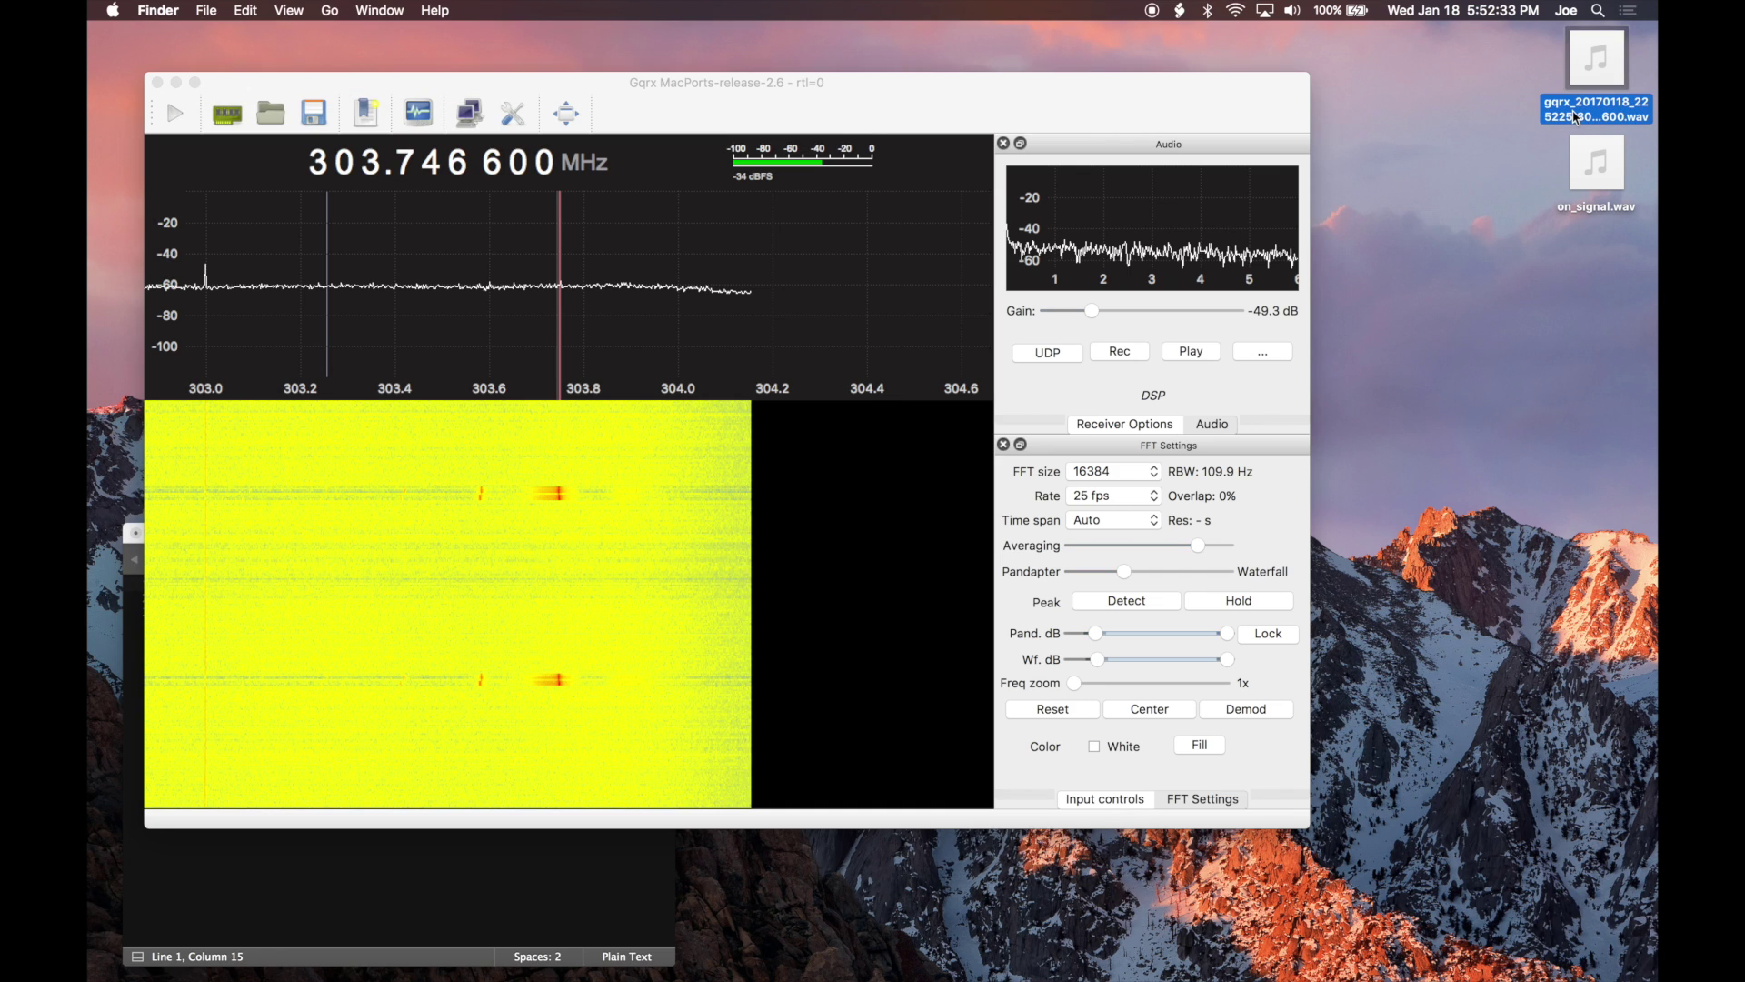
key(Return)
text(o)
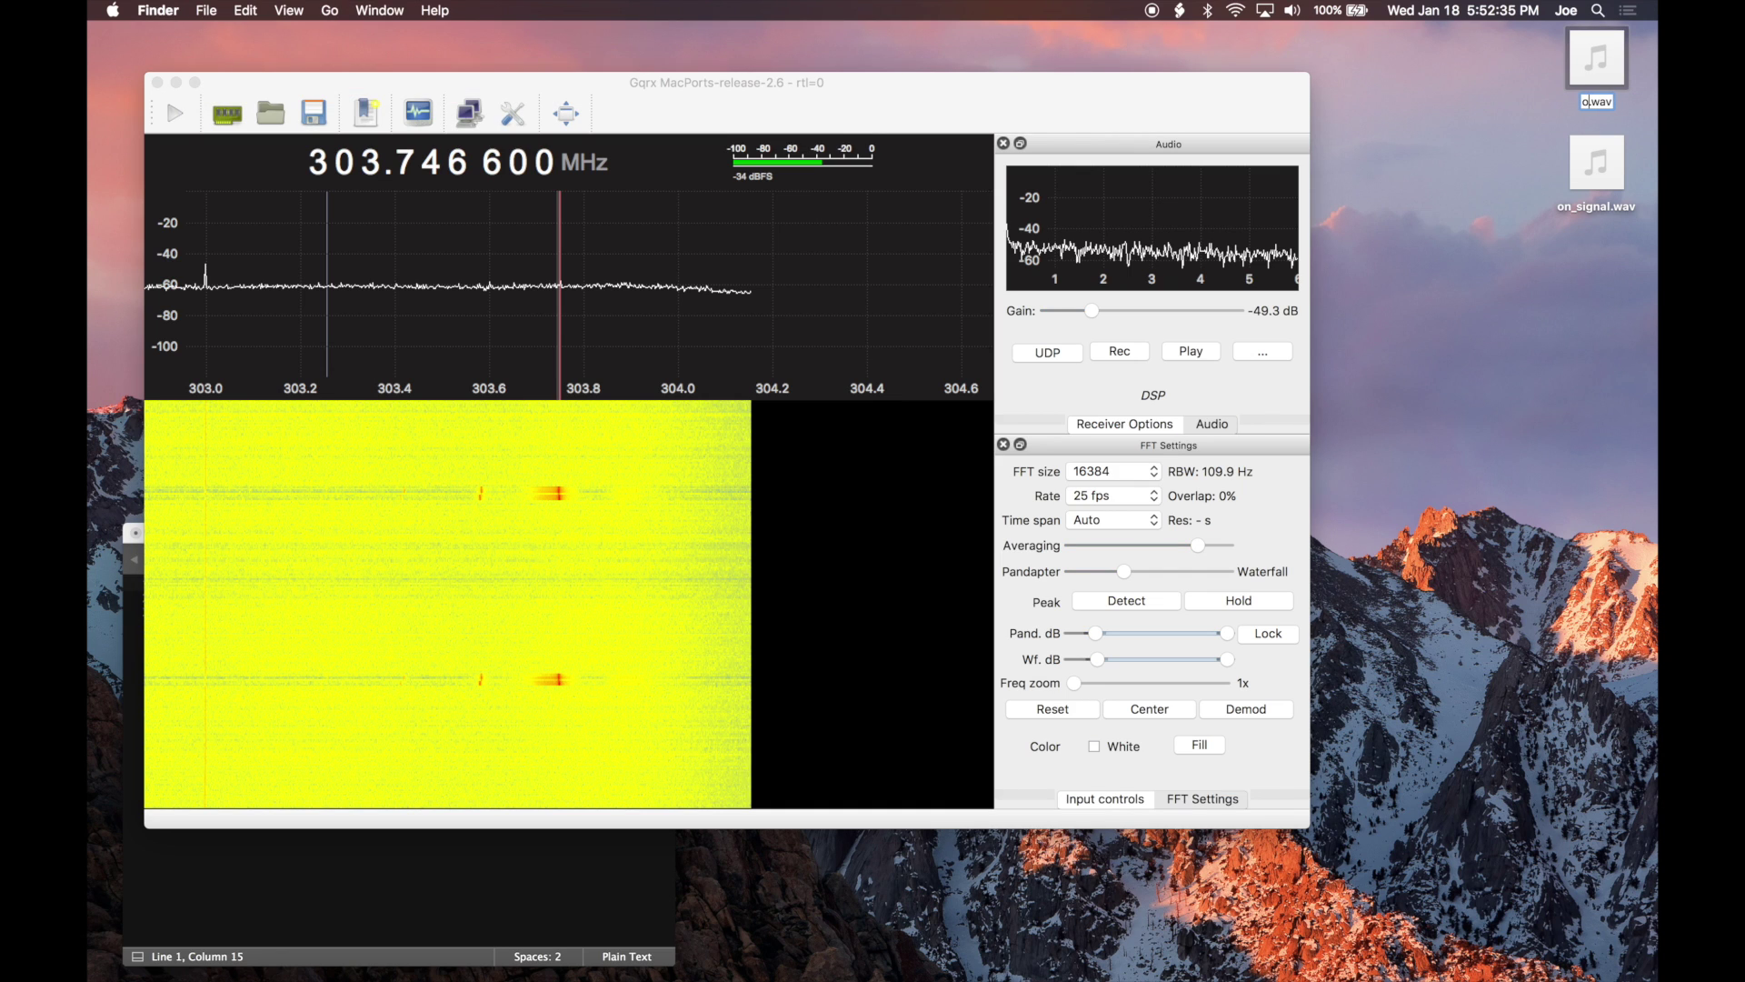
text(ff_signal)
key(Return)
click(980, 102)
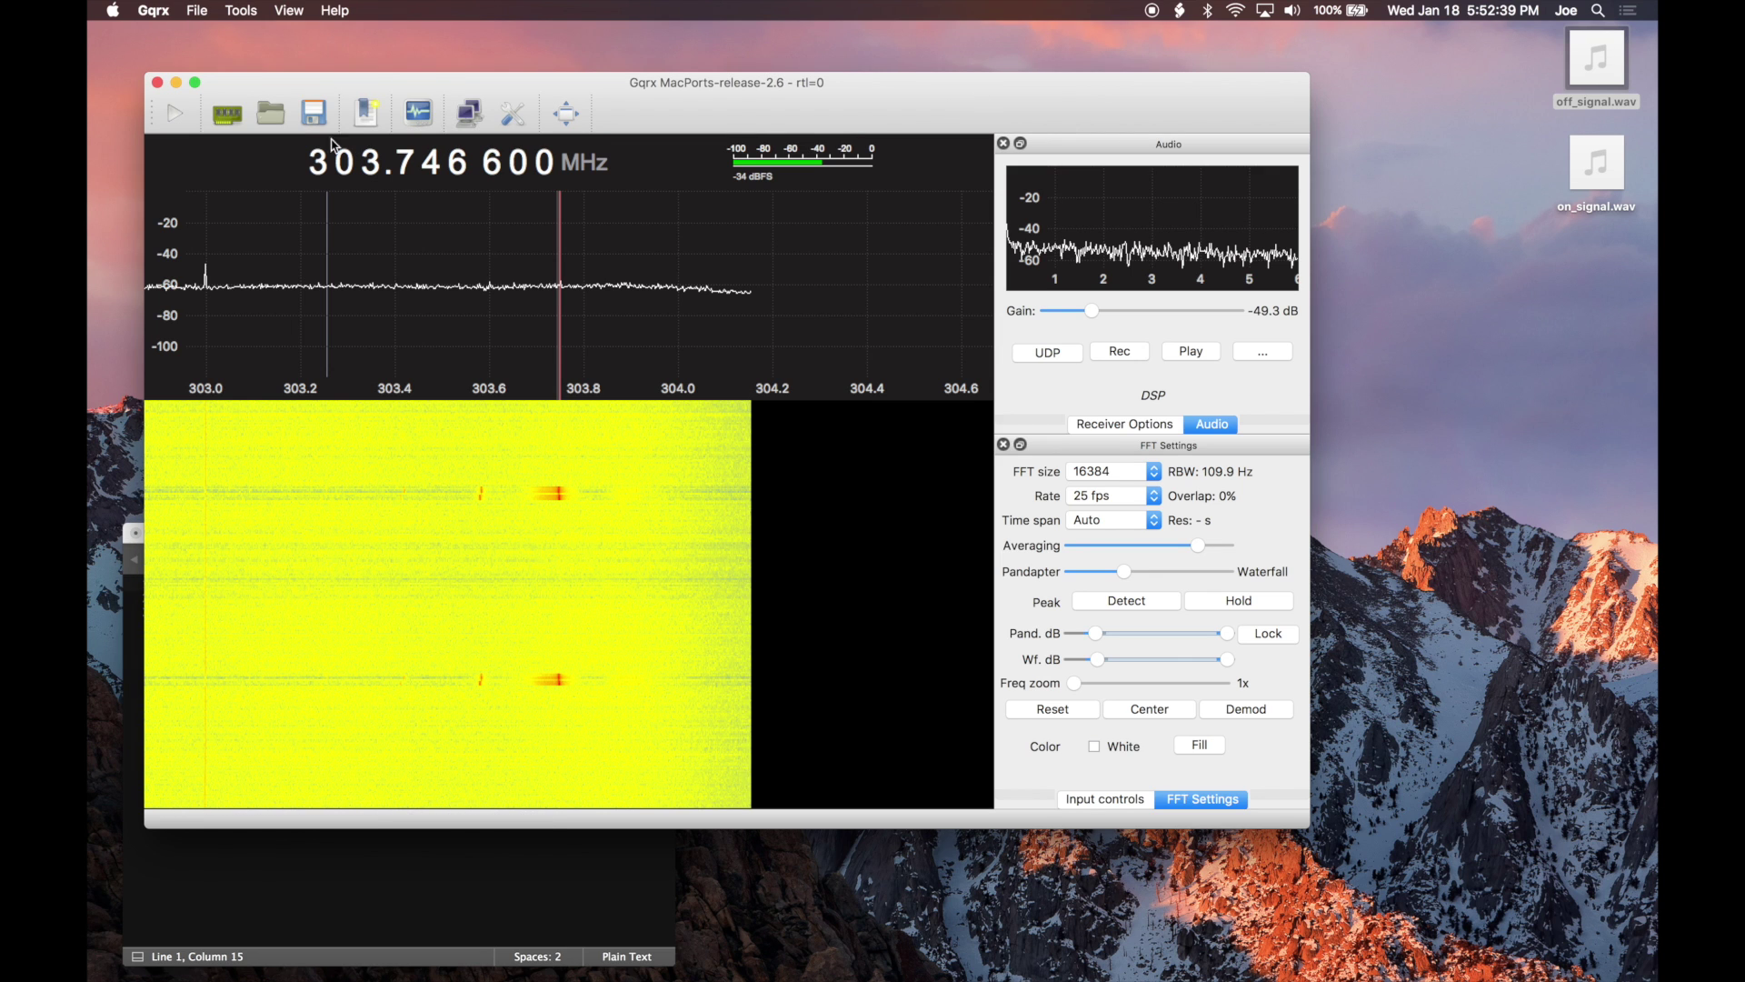
- Record a third clip and stop DSP, dismissing the duplicate-name warning
click(1121, 353)
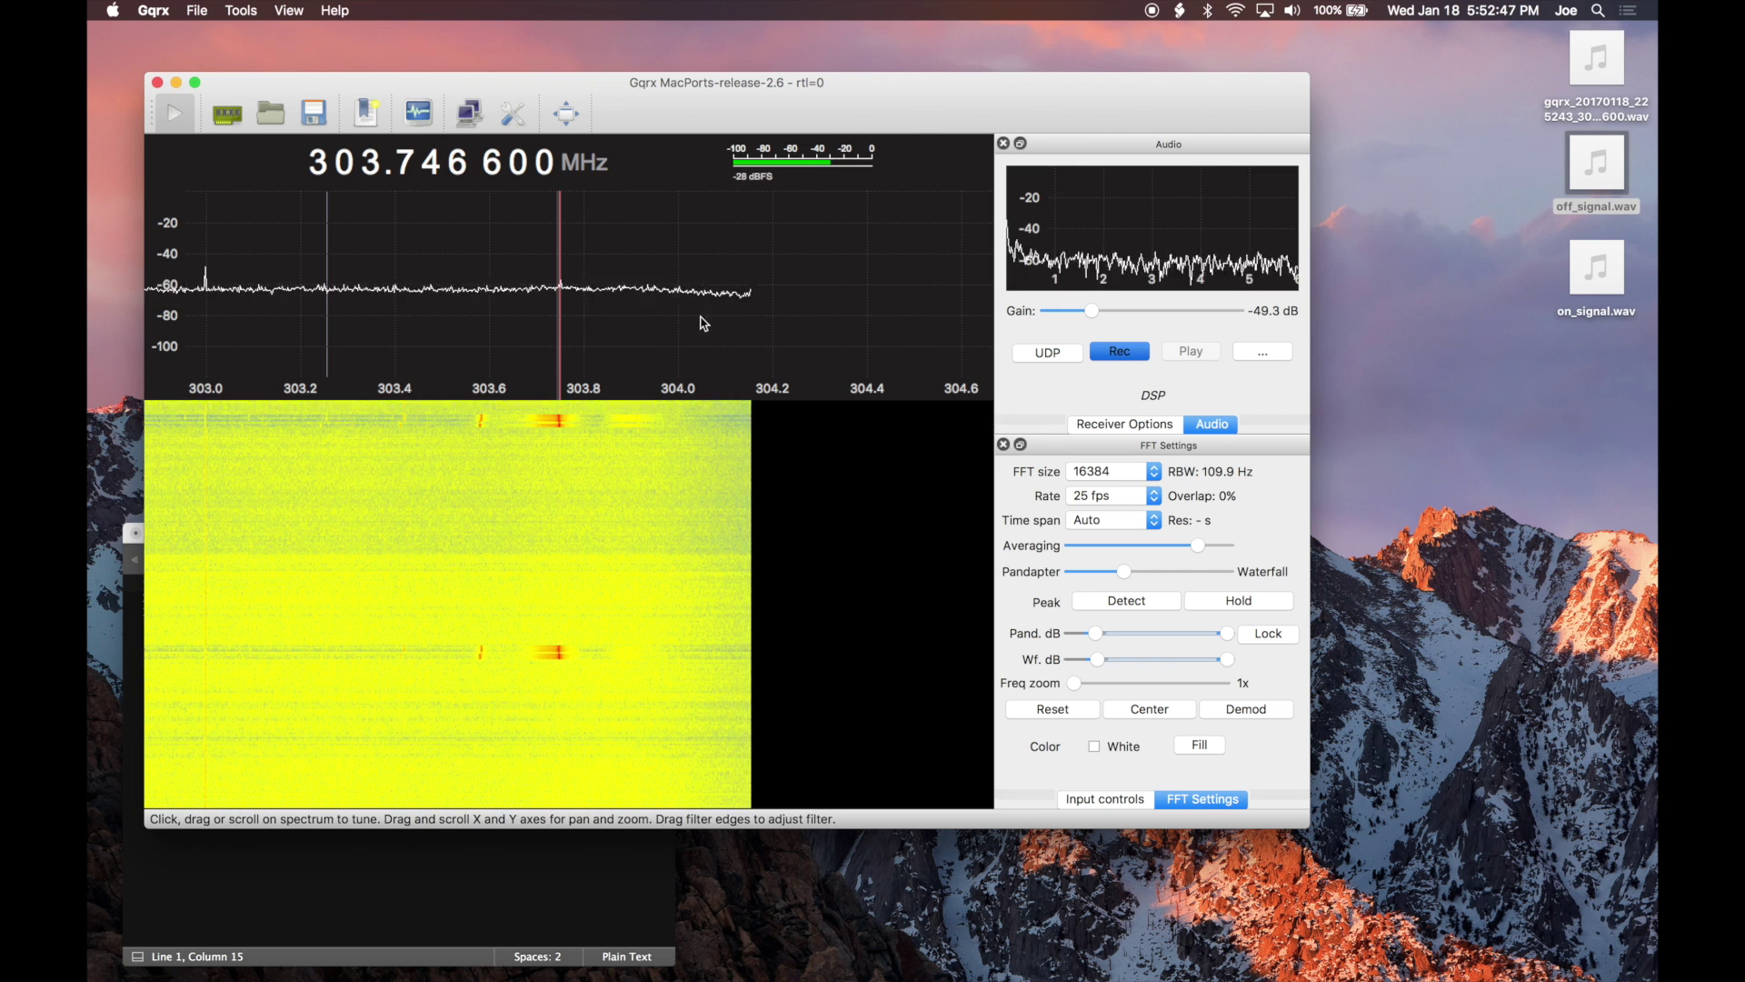
click(1120, 351)
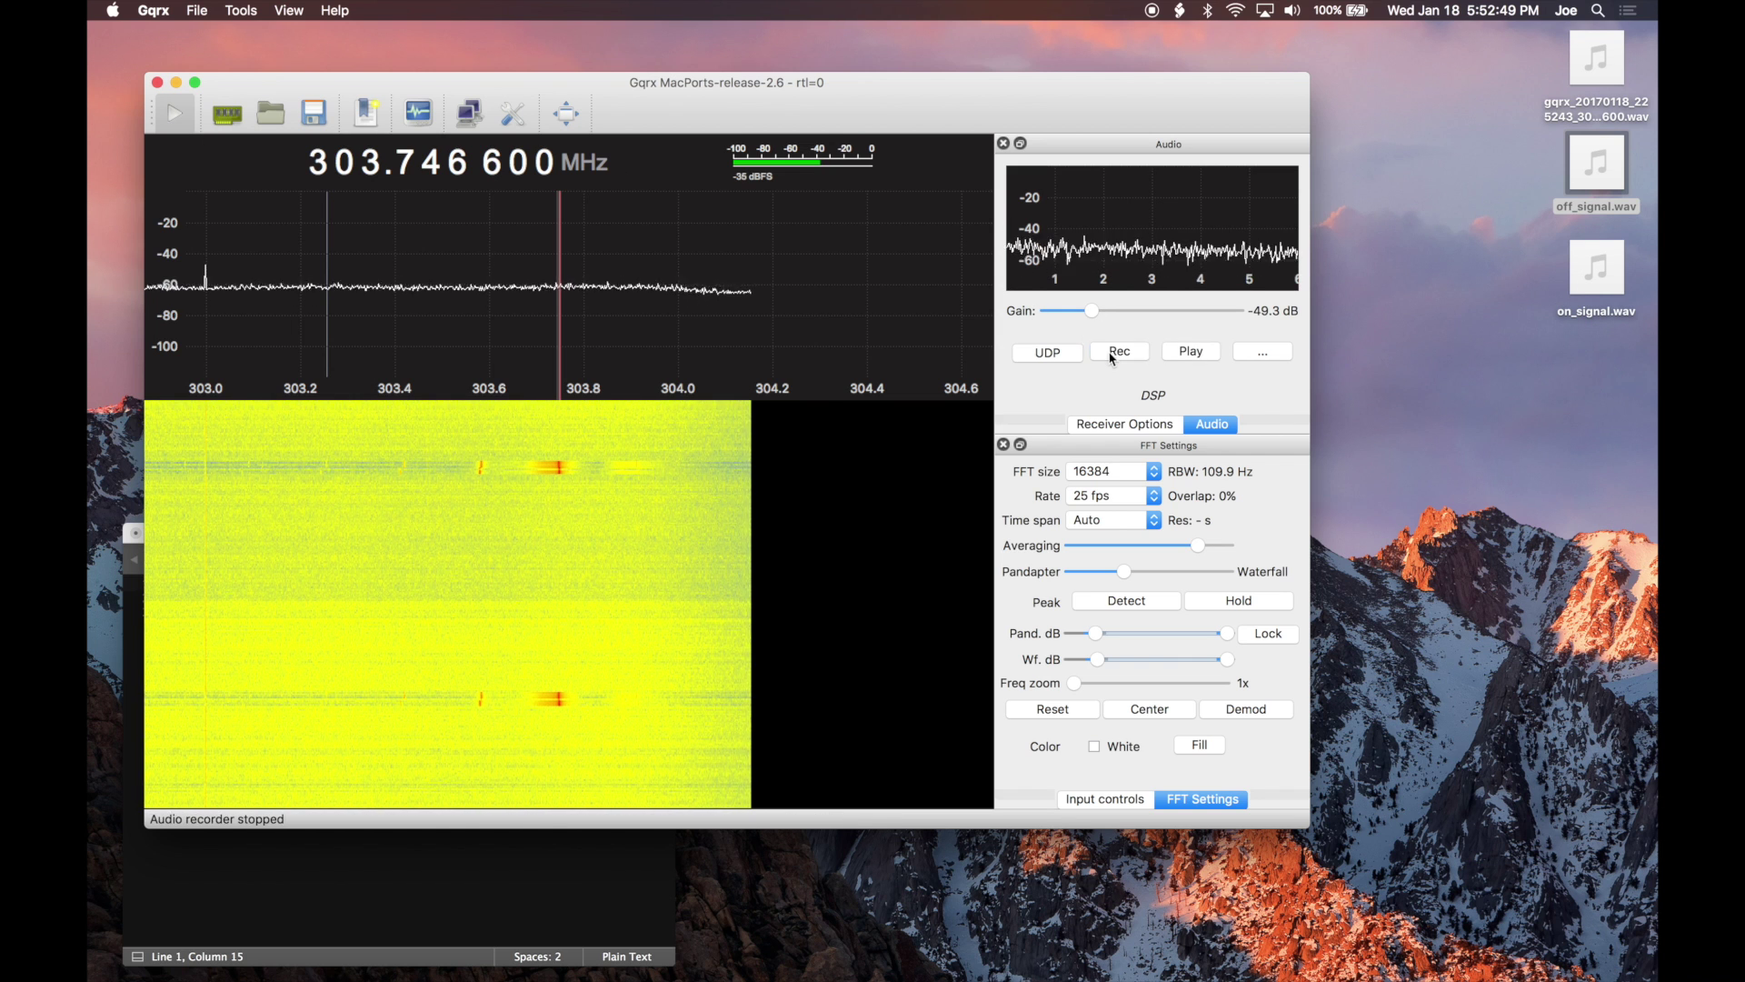
click(173, 112)
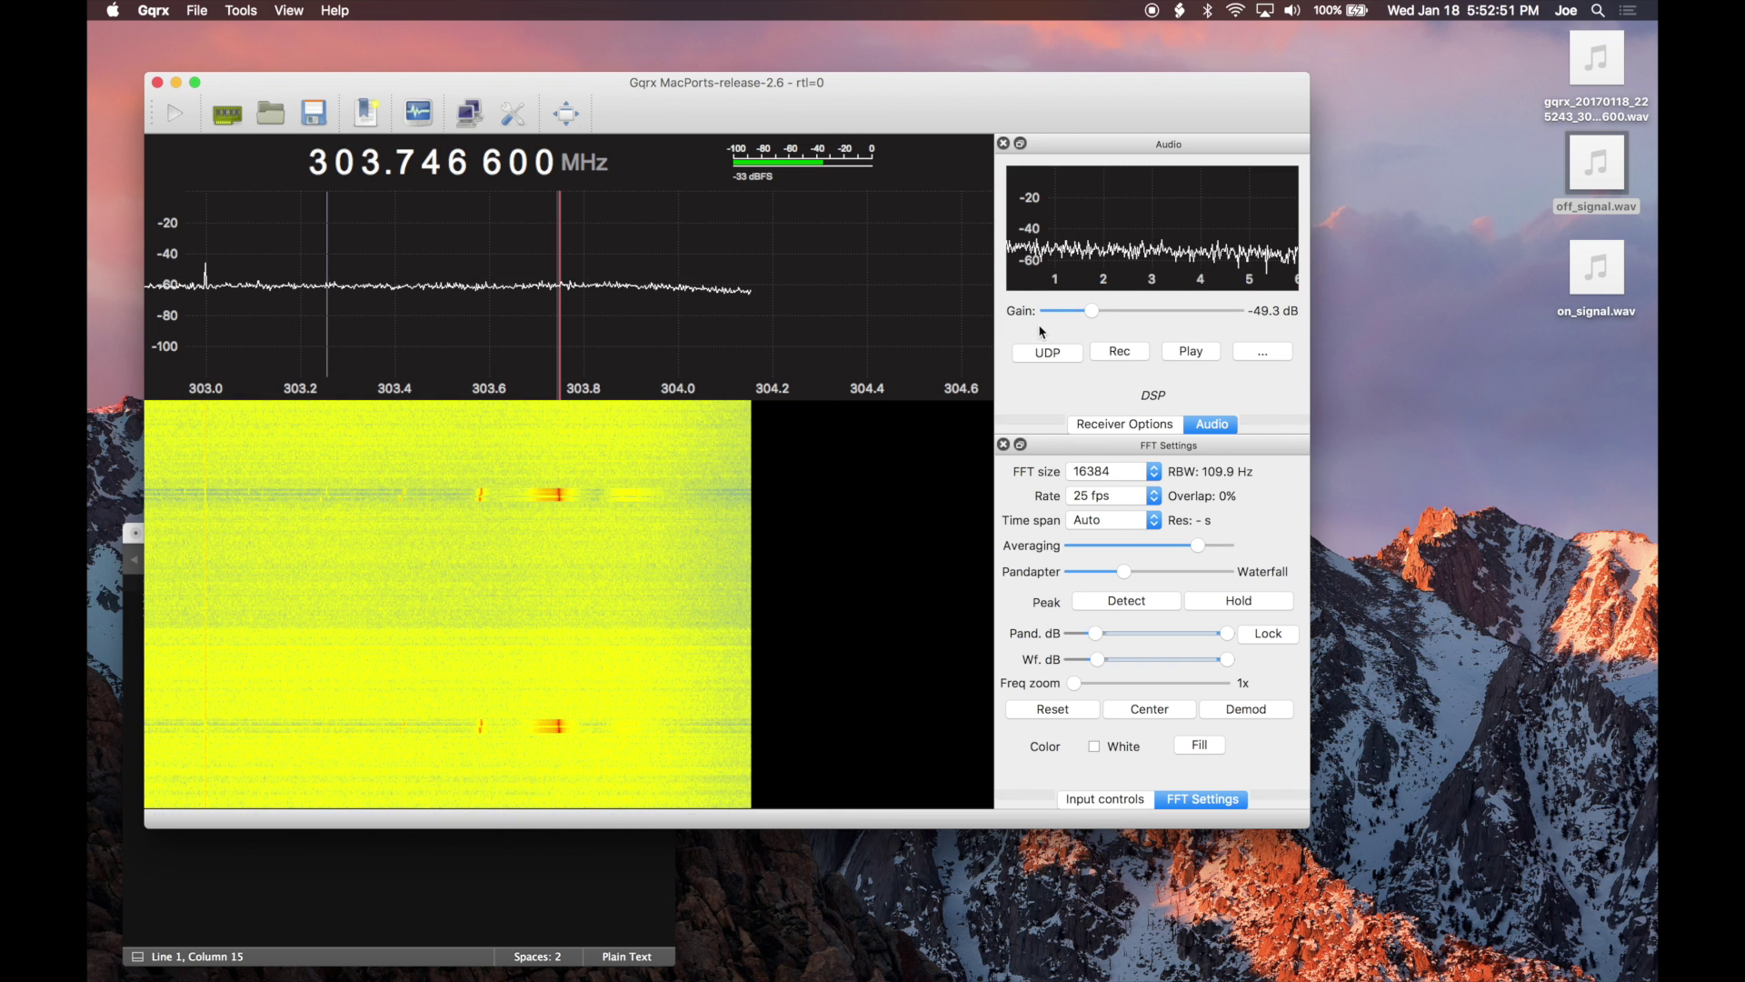
click(1584, 111)
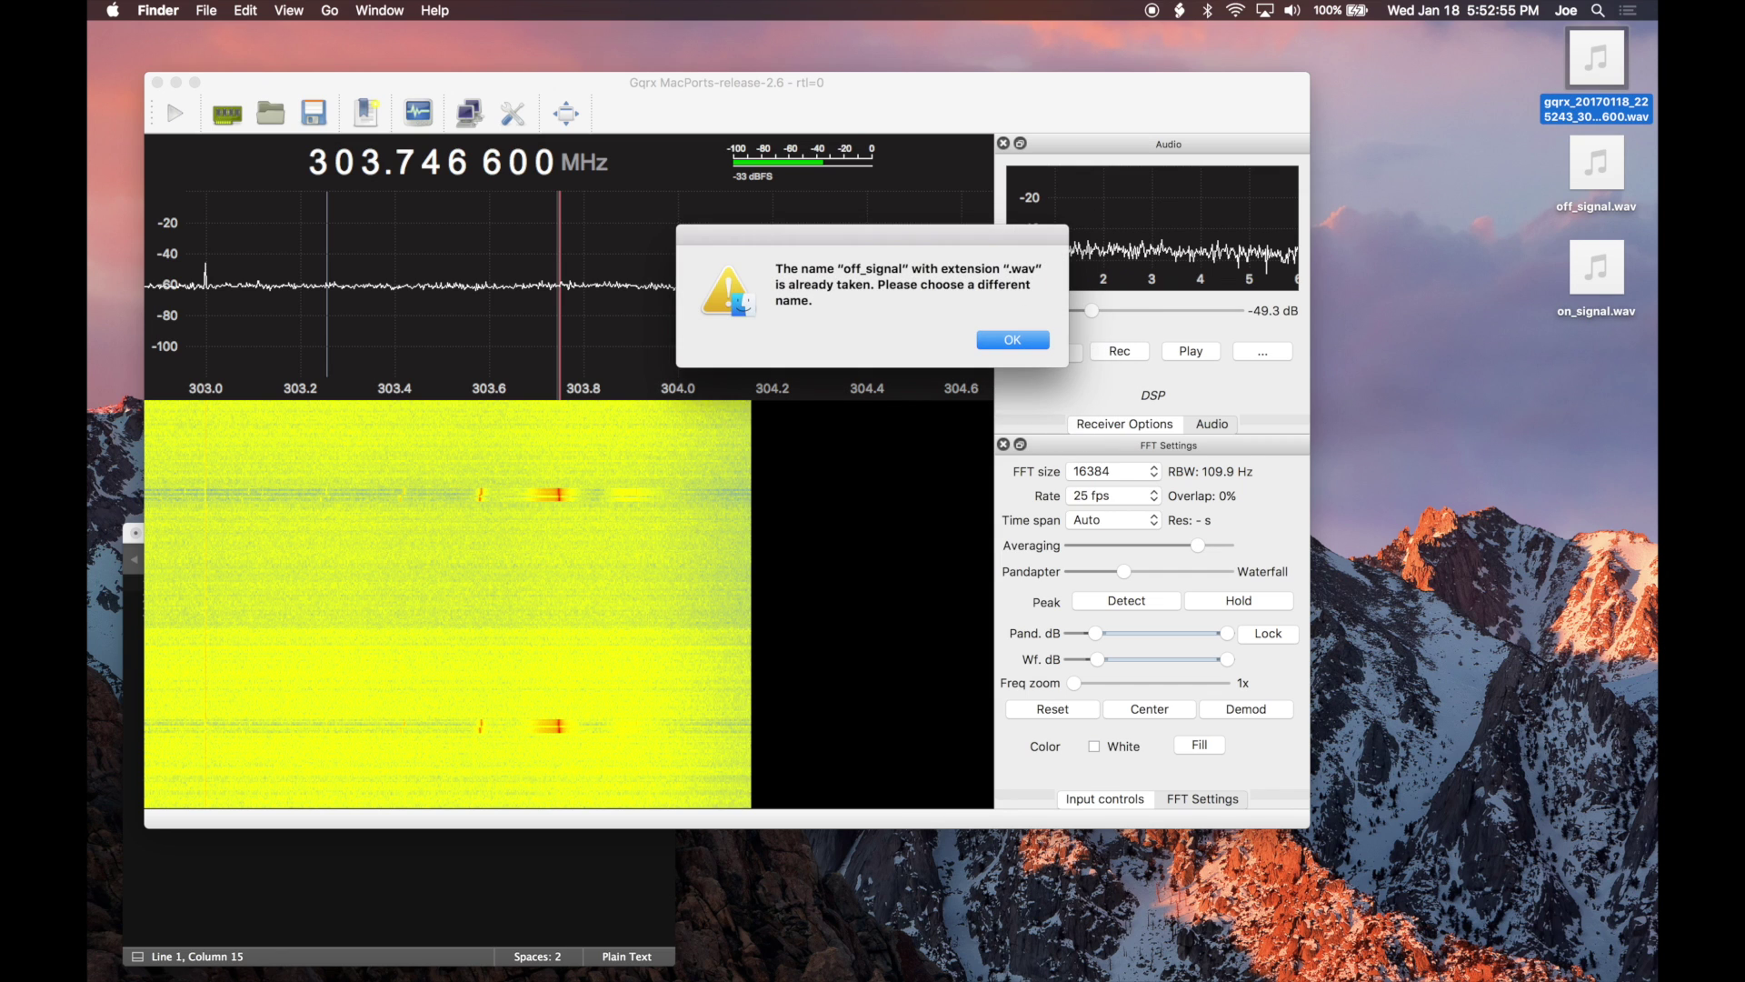
key(Return)
- Rename the earlier clip to off_thermostat.wav and the newest to off_signal.wav
click(1591, 209)
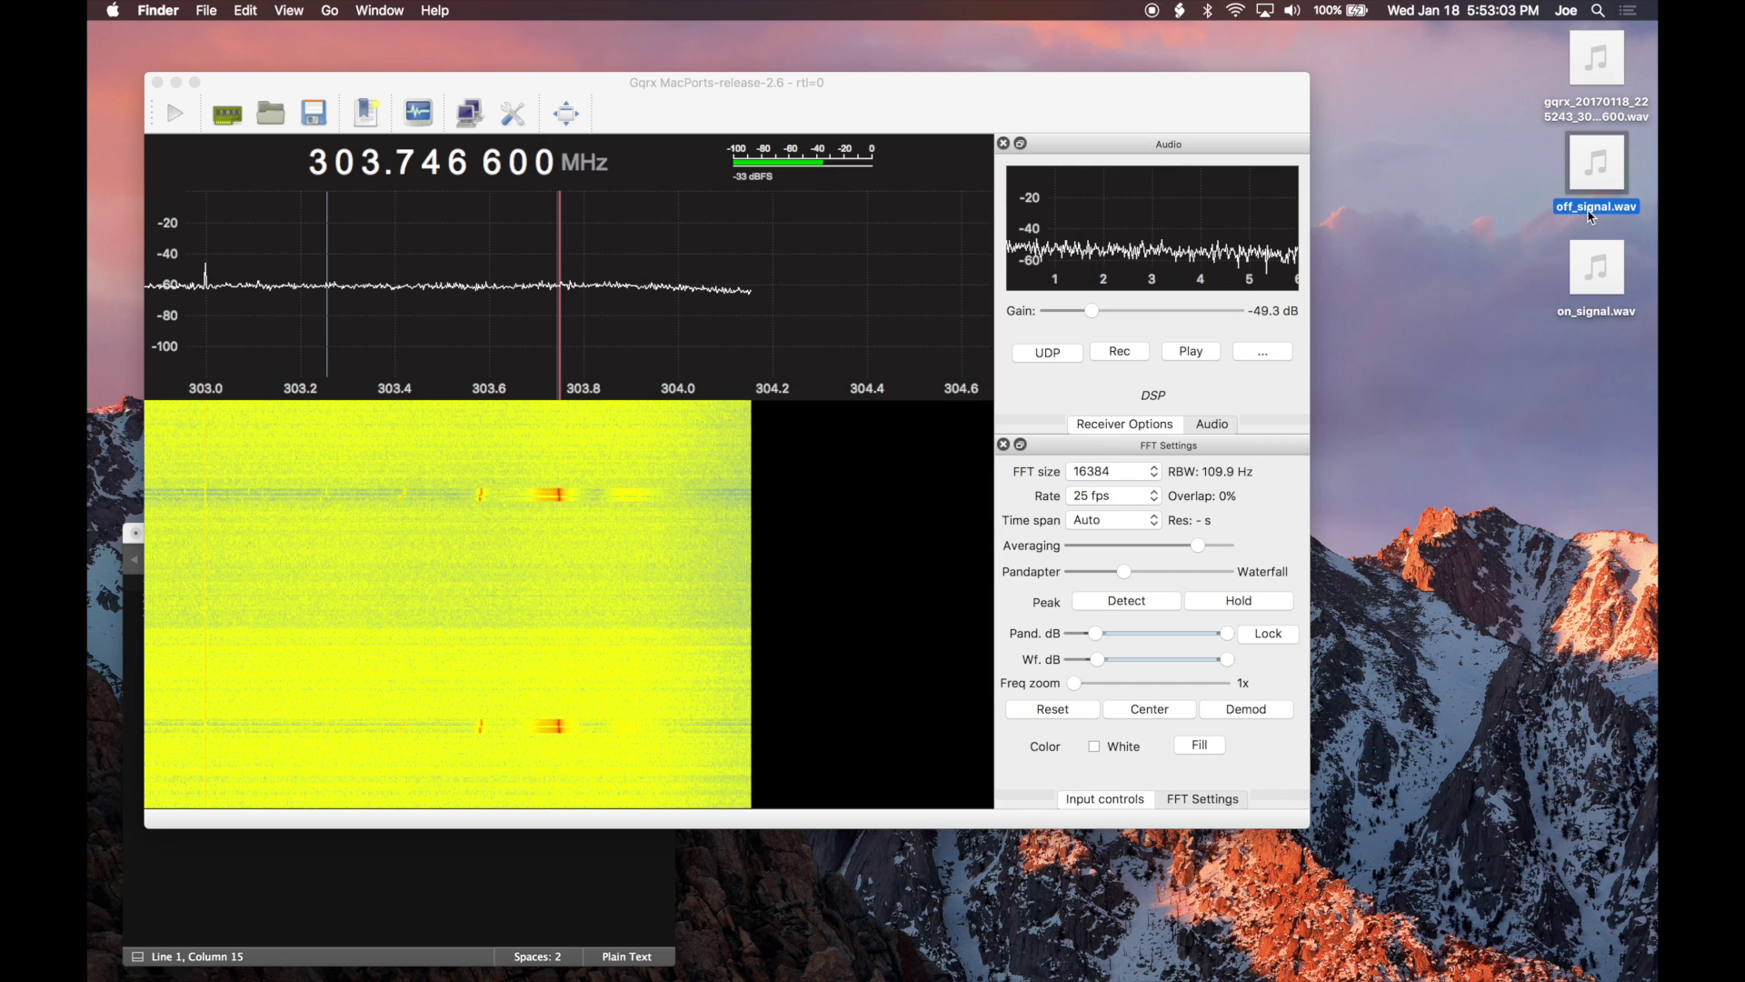
key(Return)
text(off_thermostat)
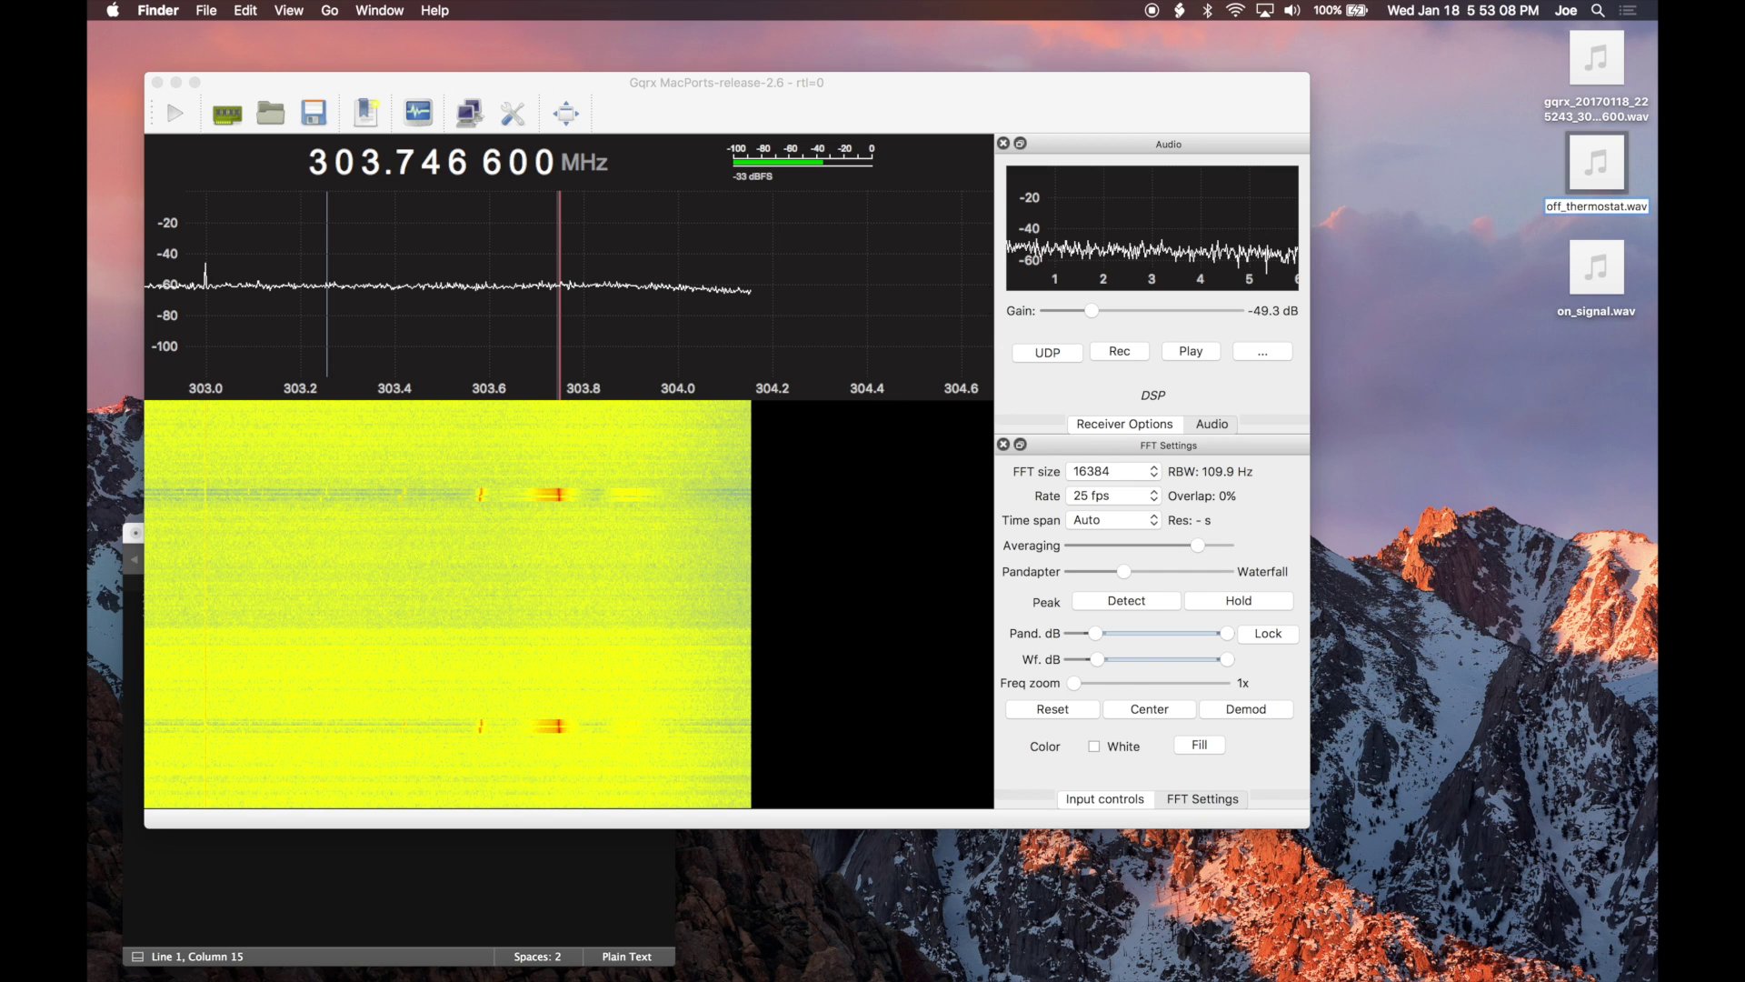
click(1596, 109)
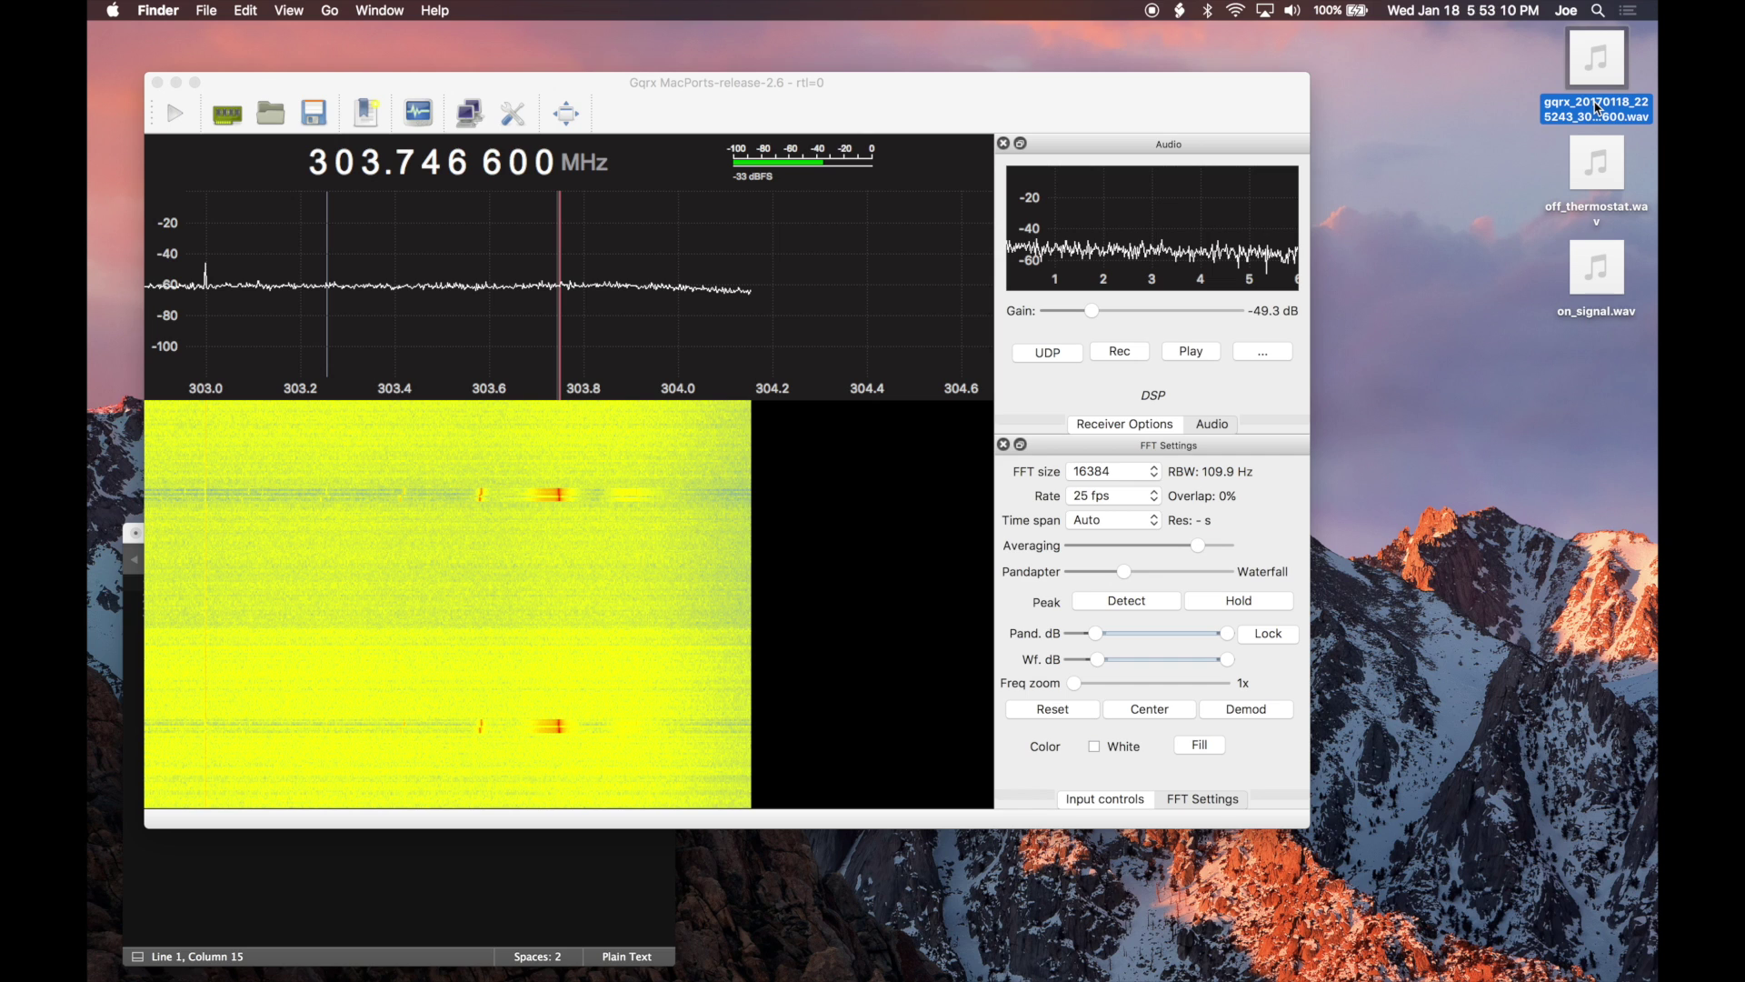
key(Return)
text(off_signal)
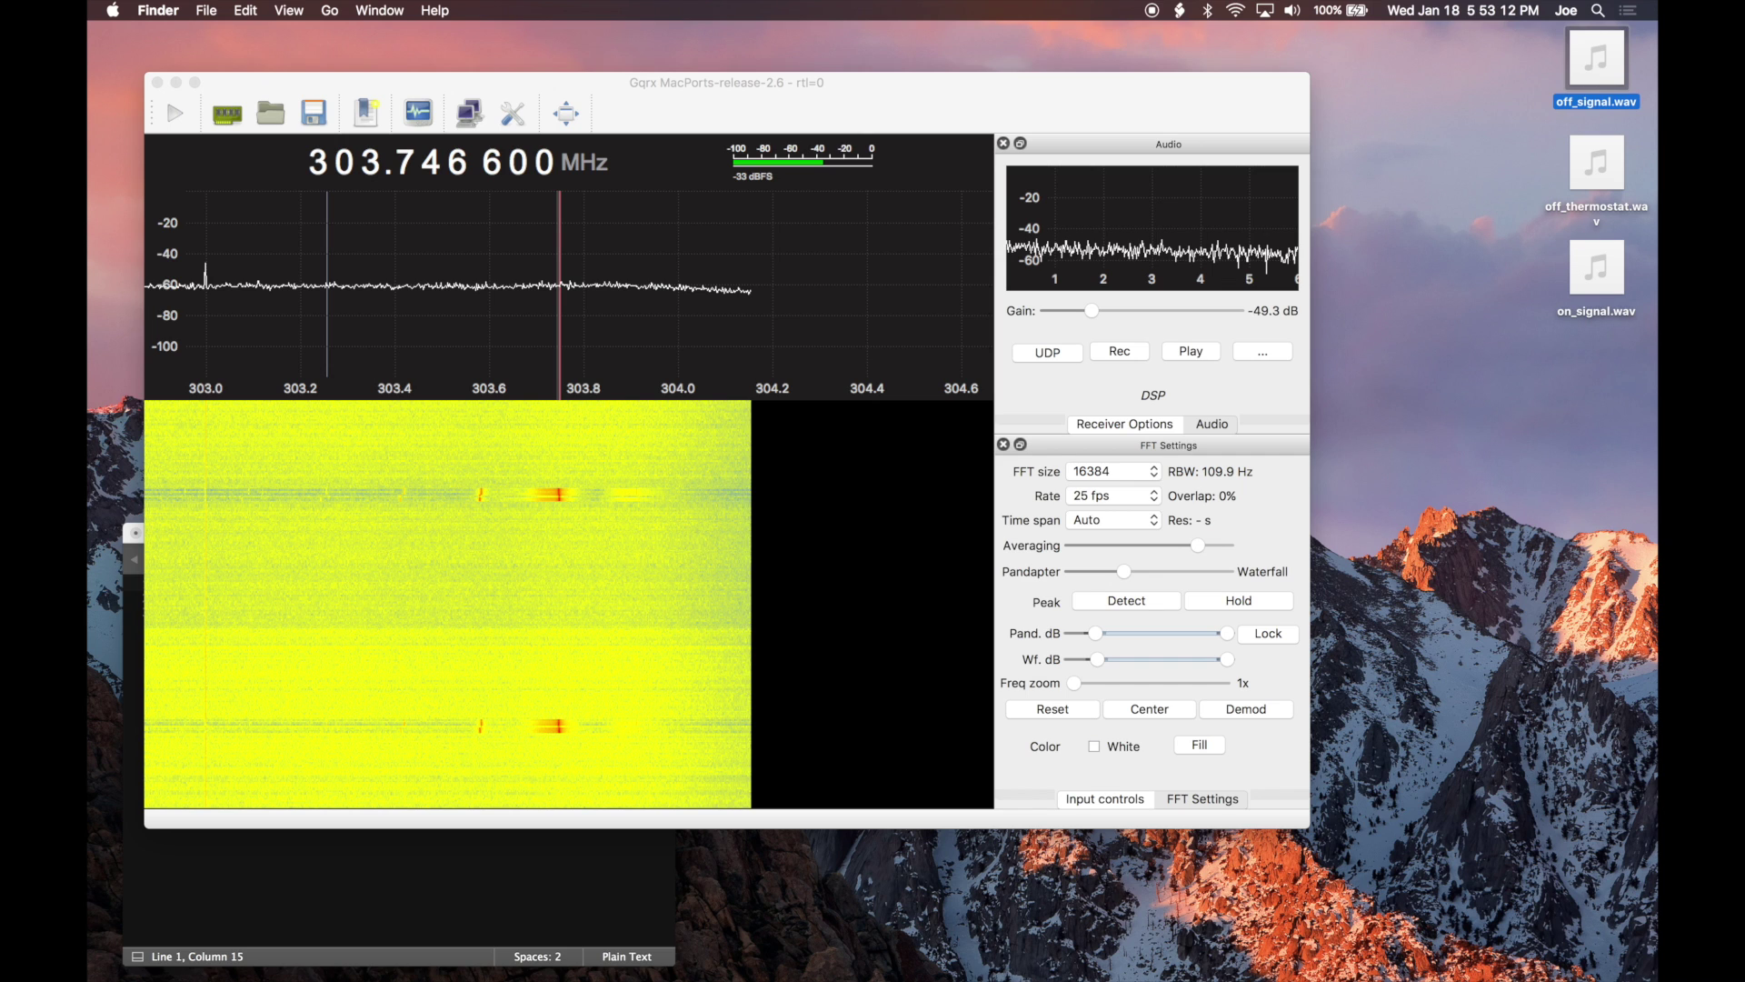
click(1435, 166)
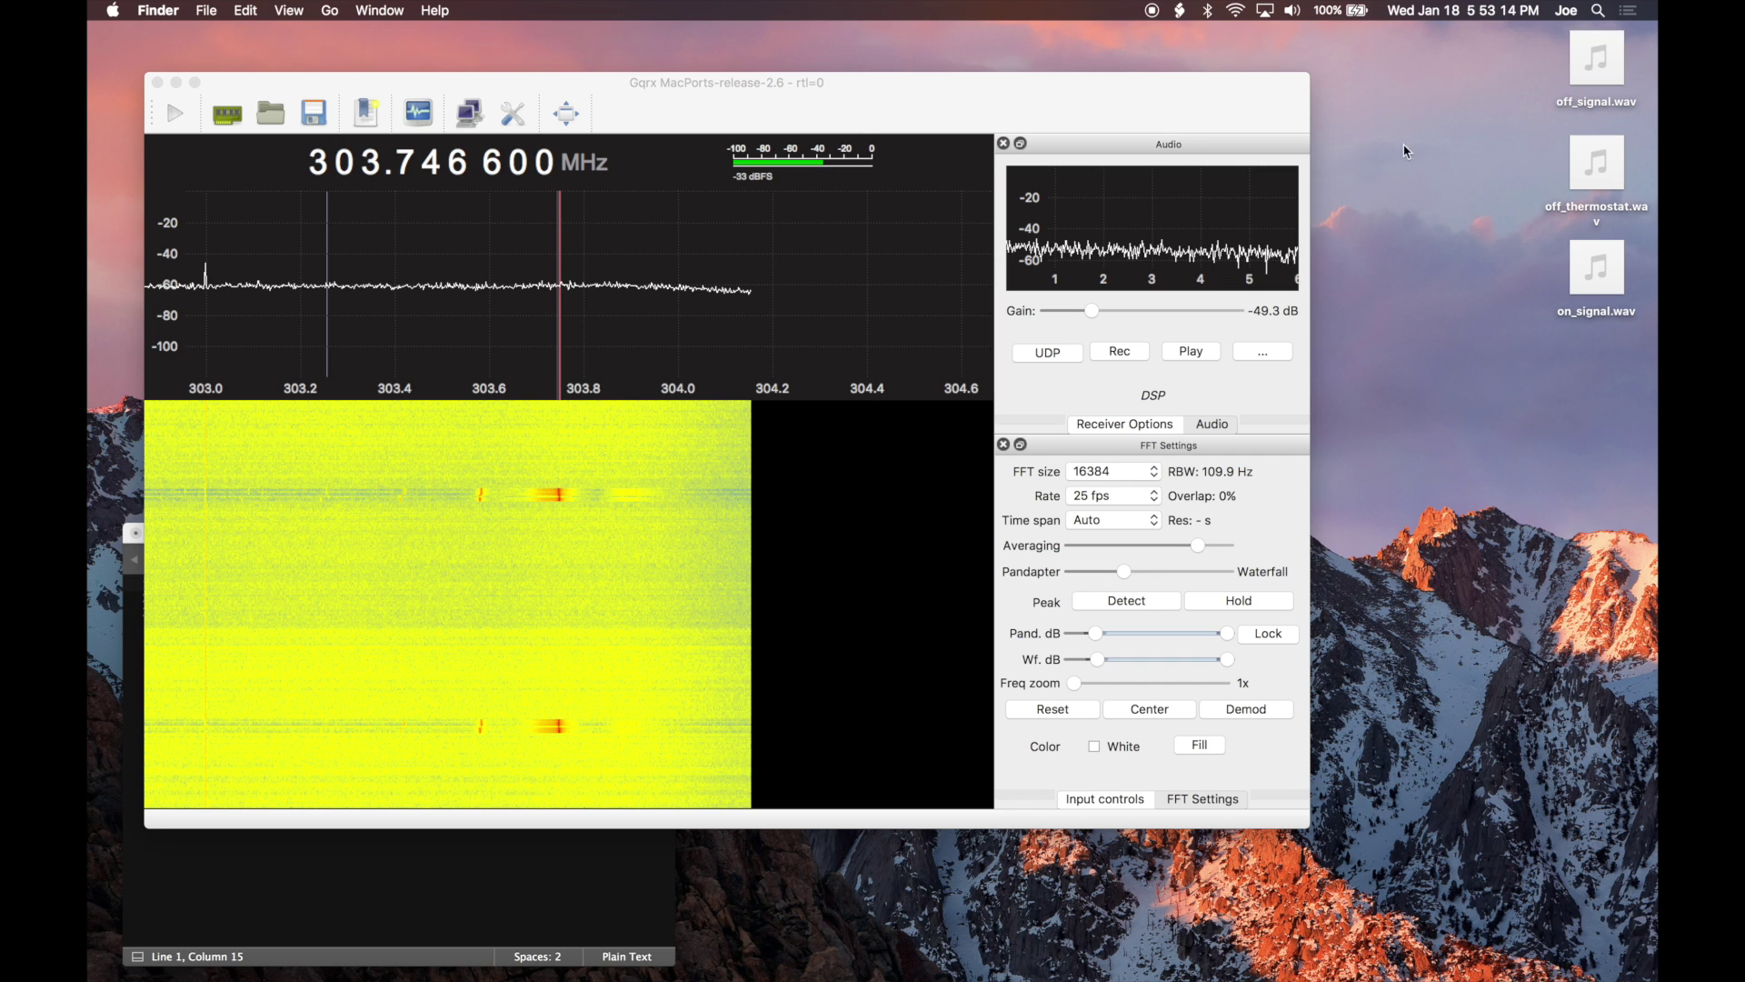
key(super+Tab)
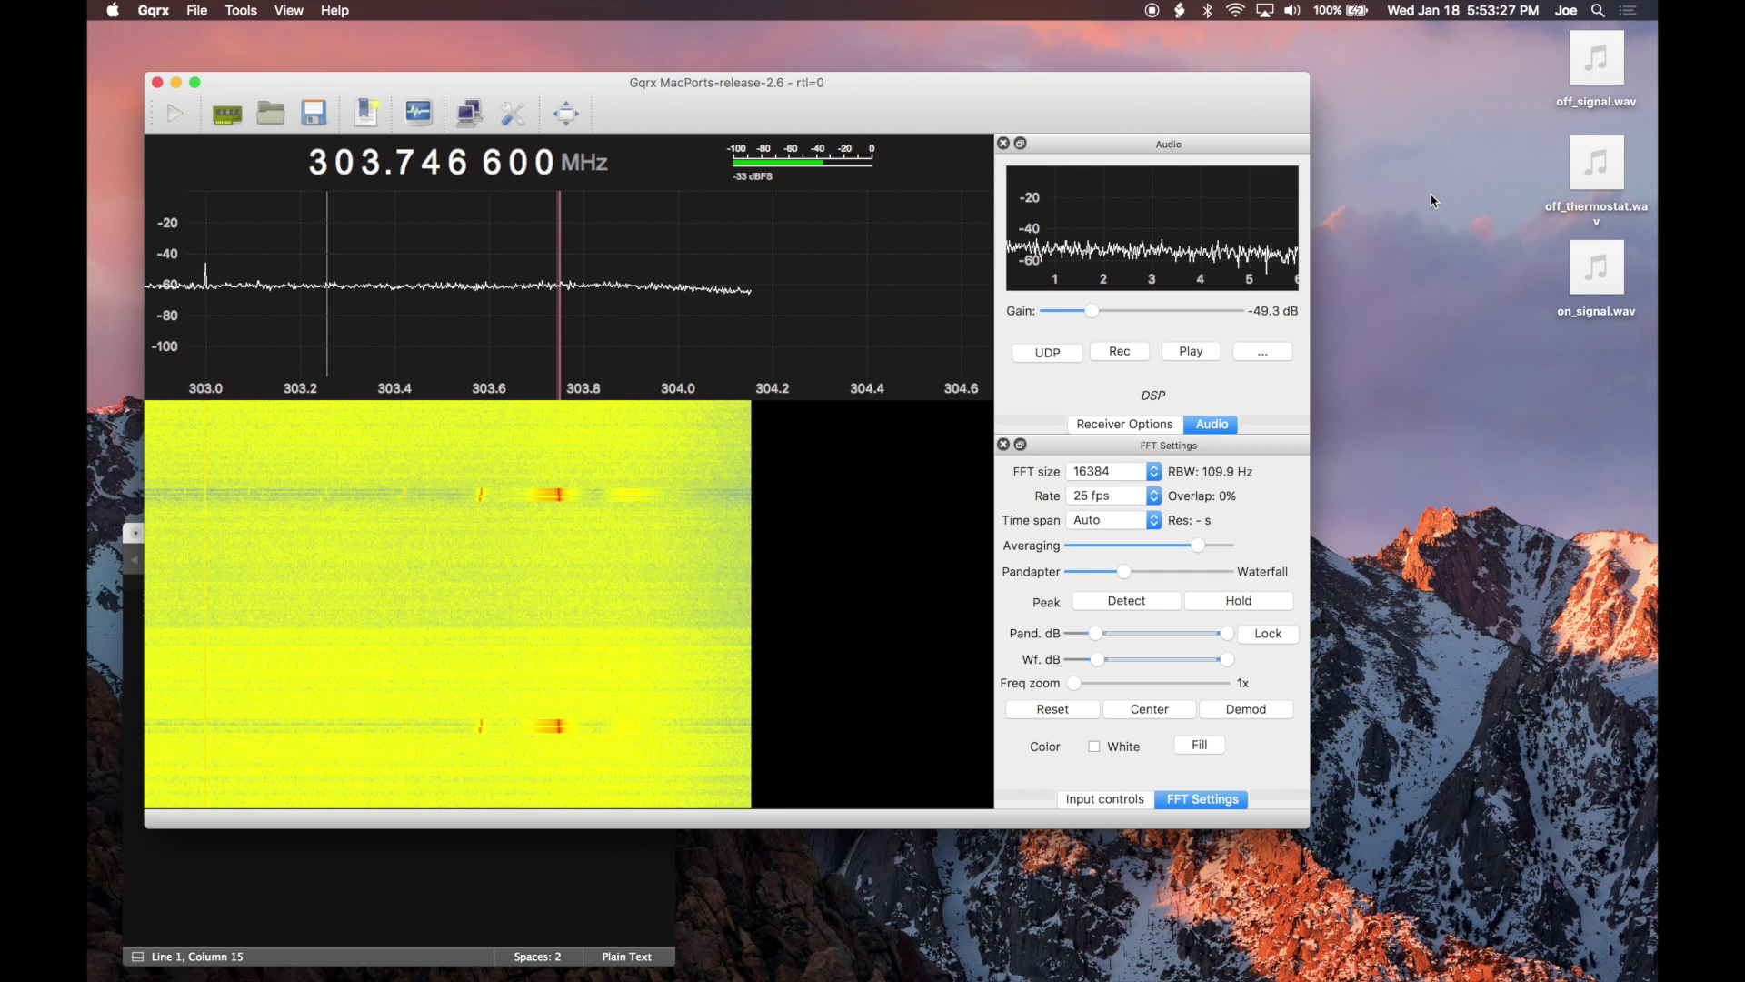
click(1584, 296)
- Open on_signal.wav with Audacity
right_click(1583, 296)
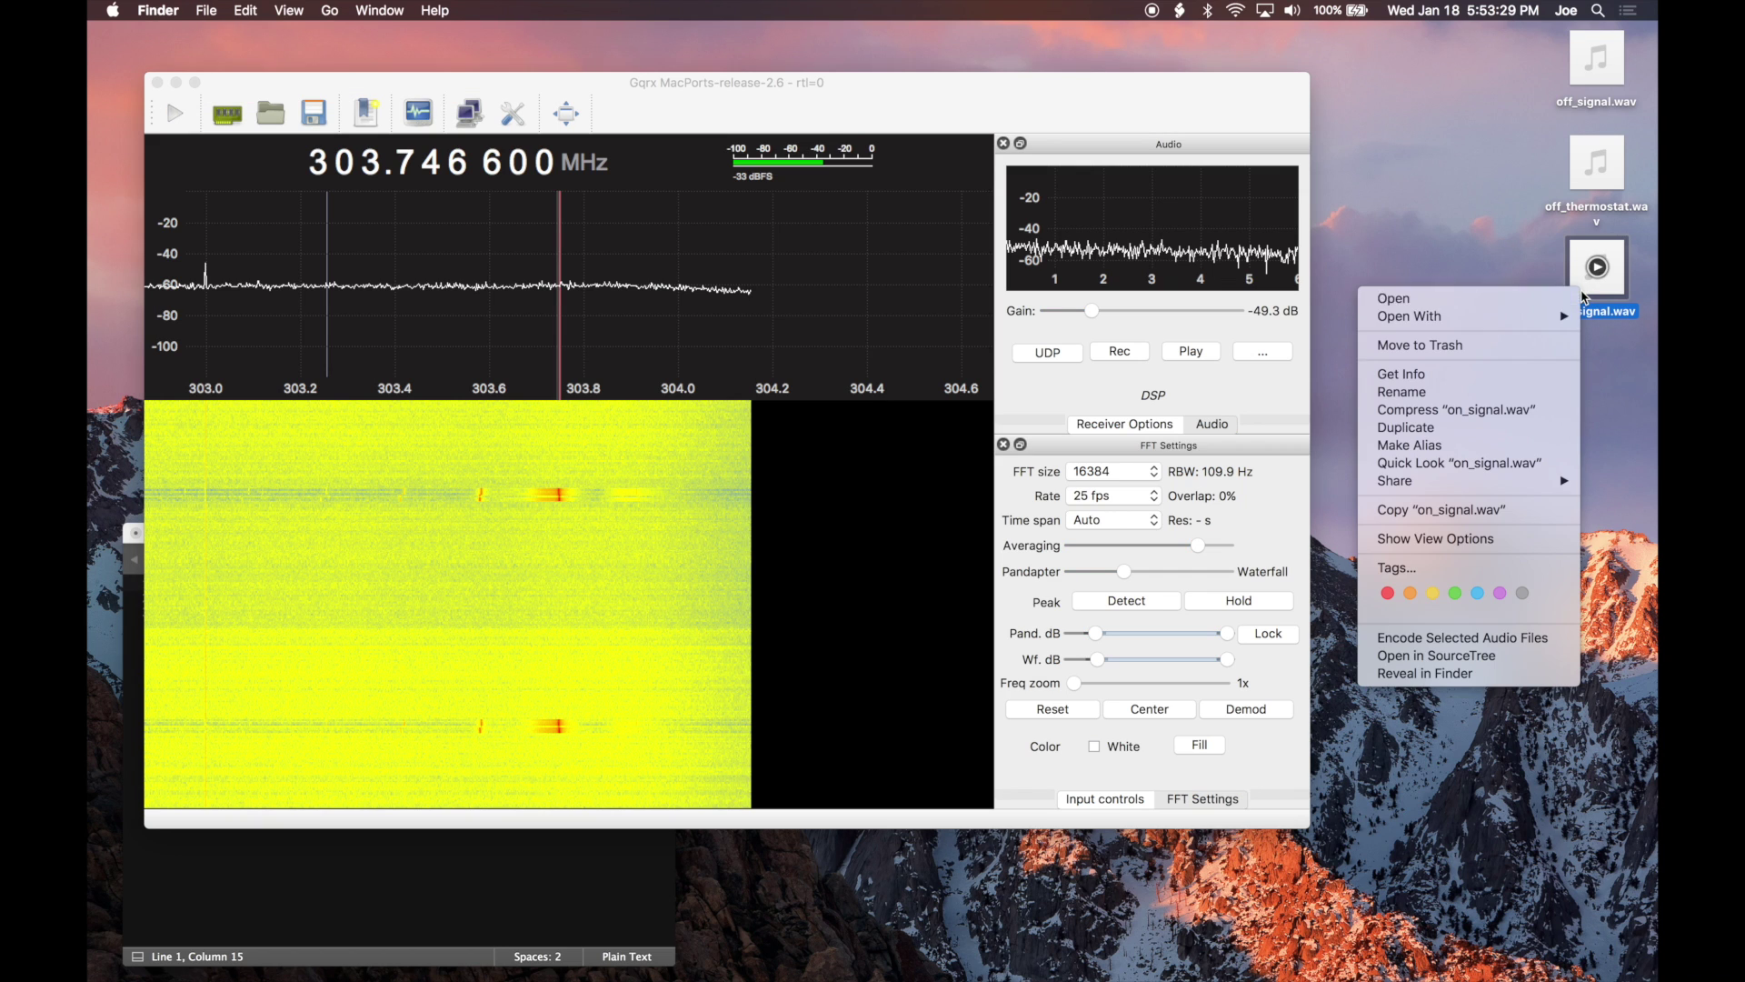
mouse_move(1500, 316)
click(1258, 349)
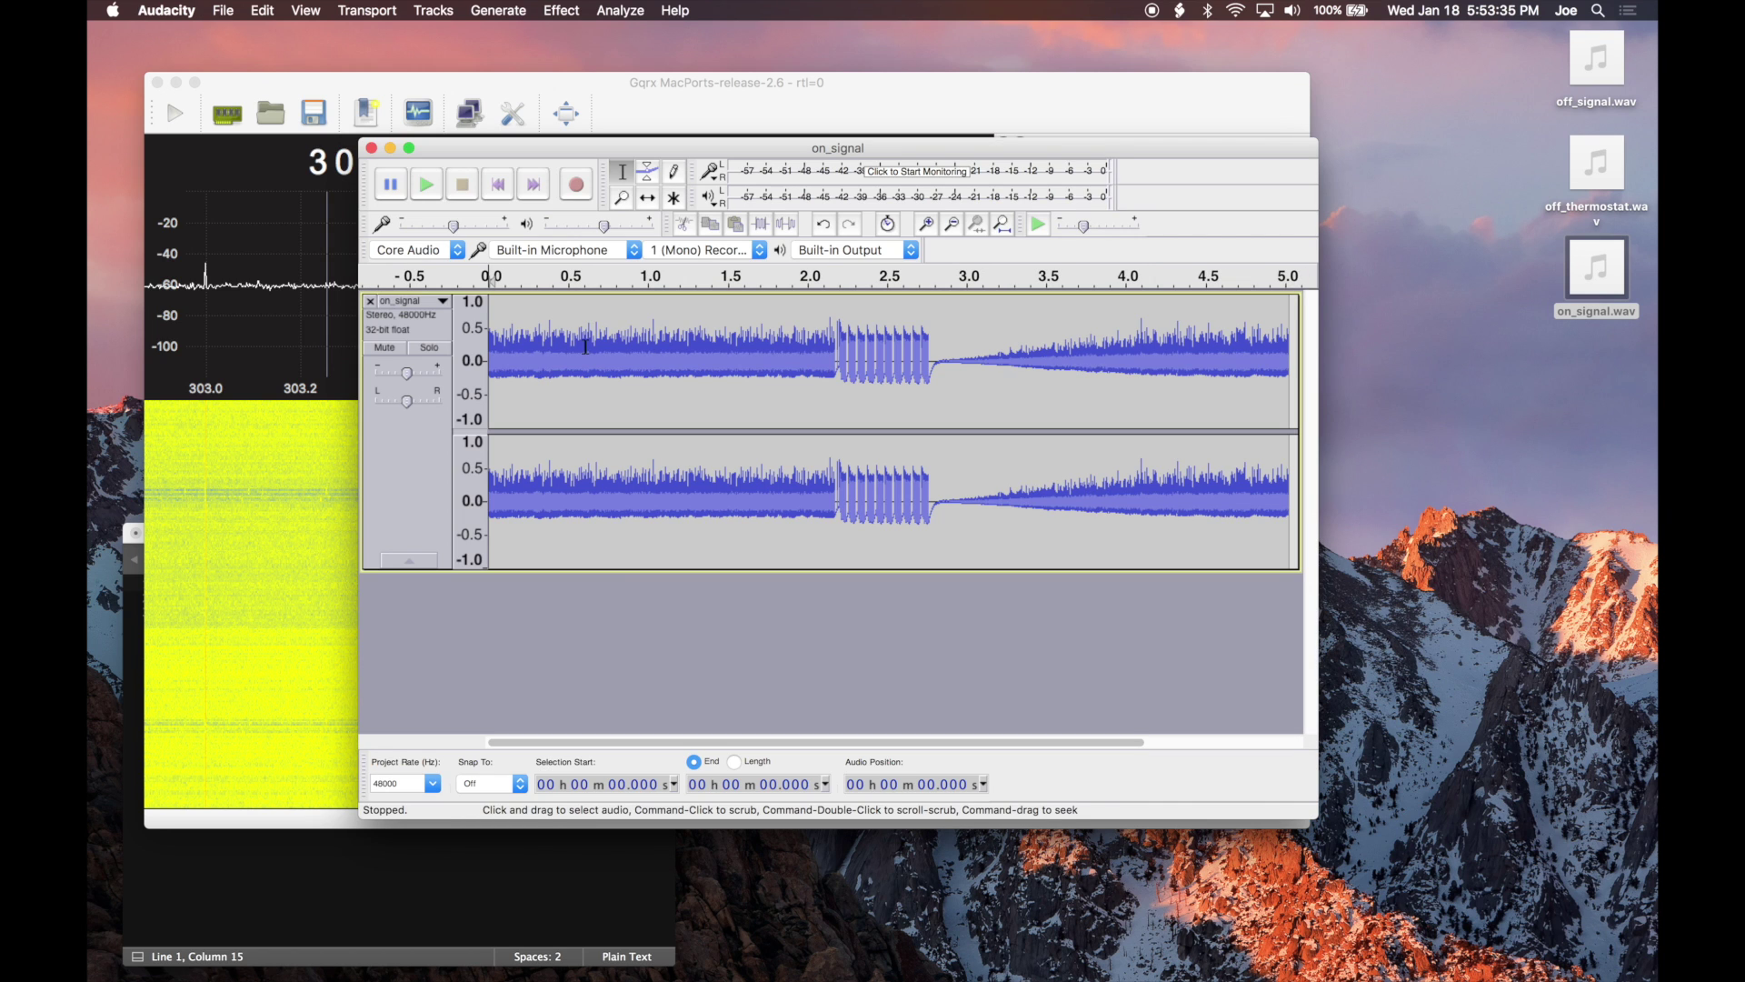
- Split the stereo track to mono, remove the second track, and select 2.19–2.81 s
click(444, 302)
click(442, 598)
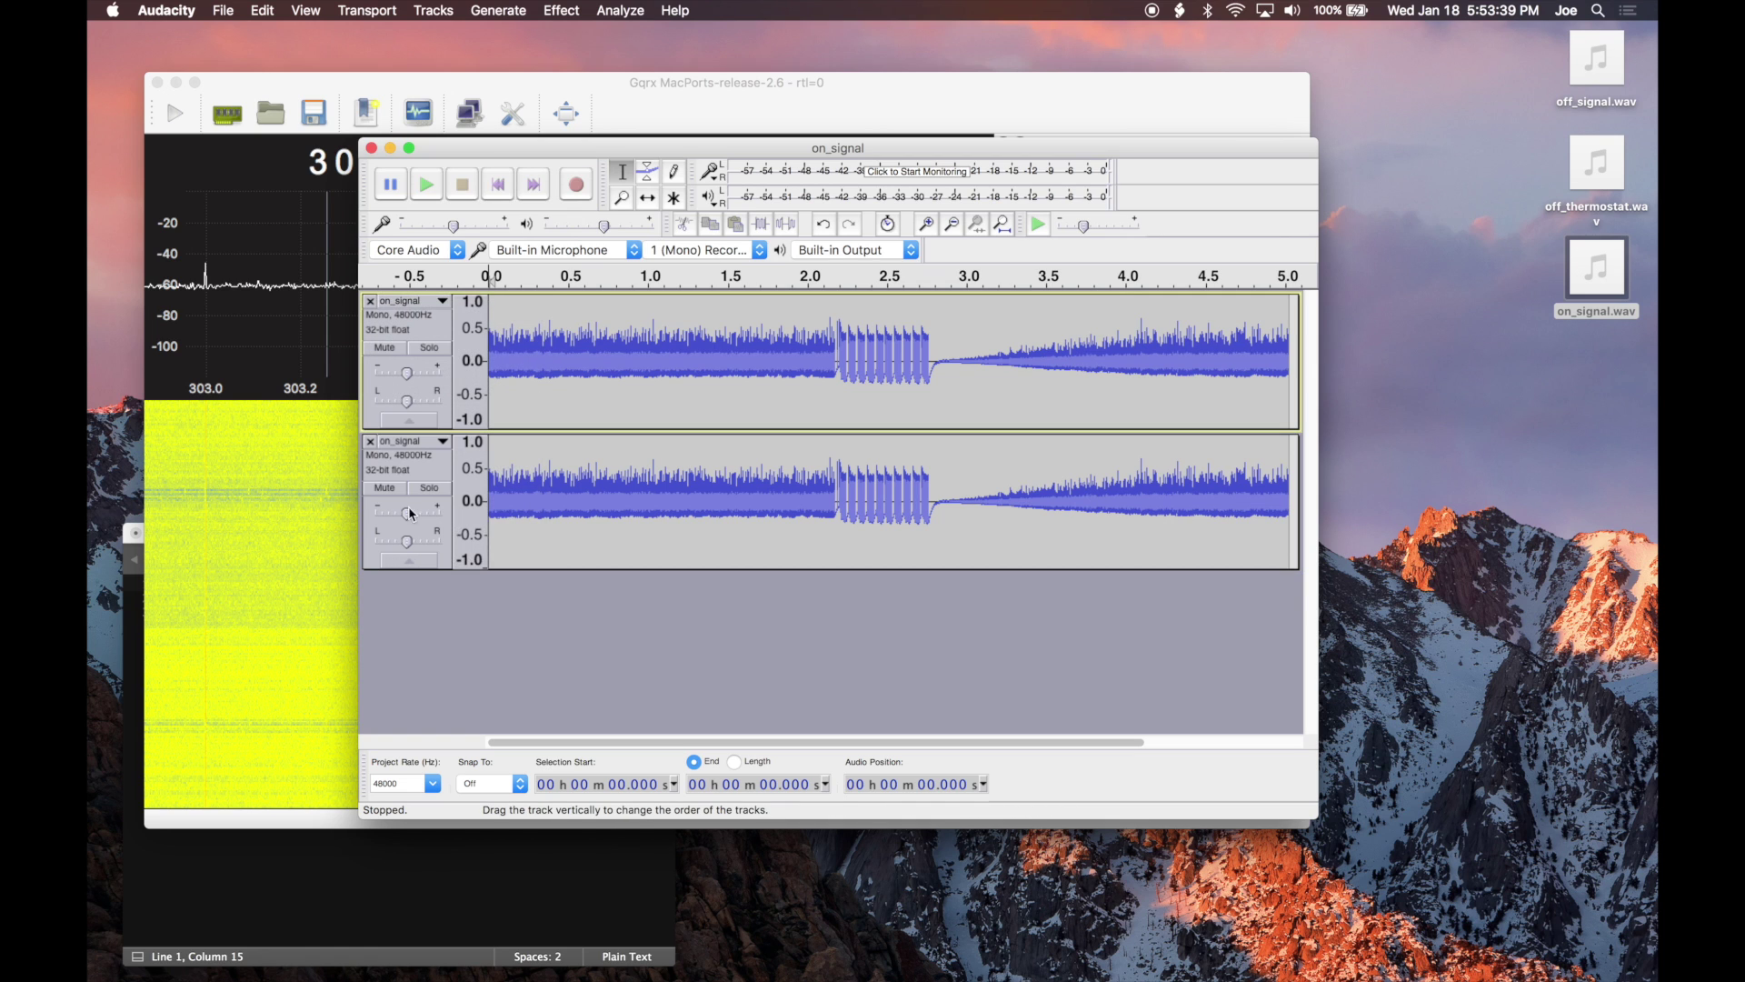
click(370, 443)
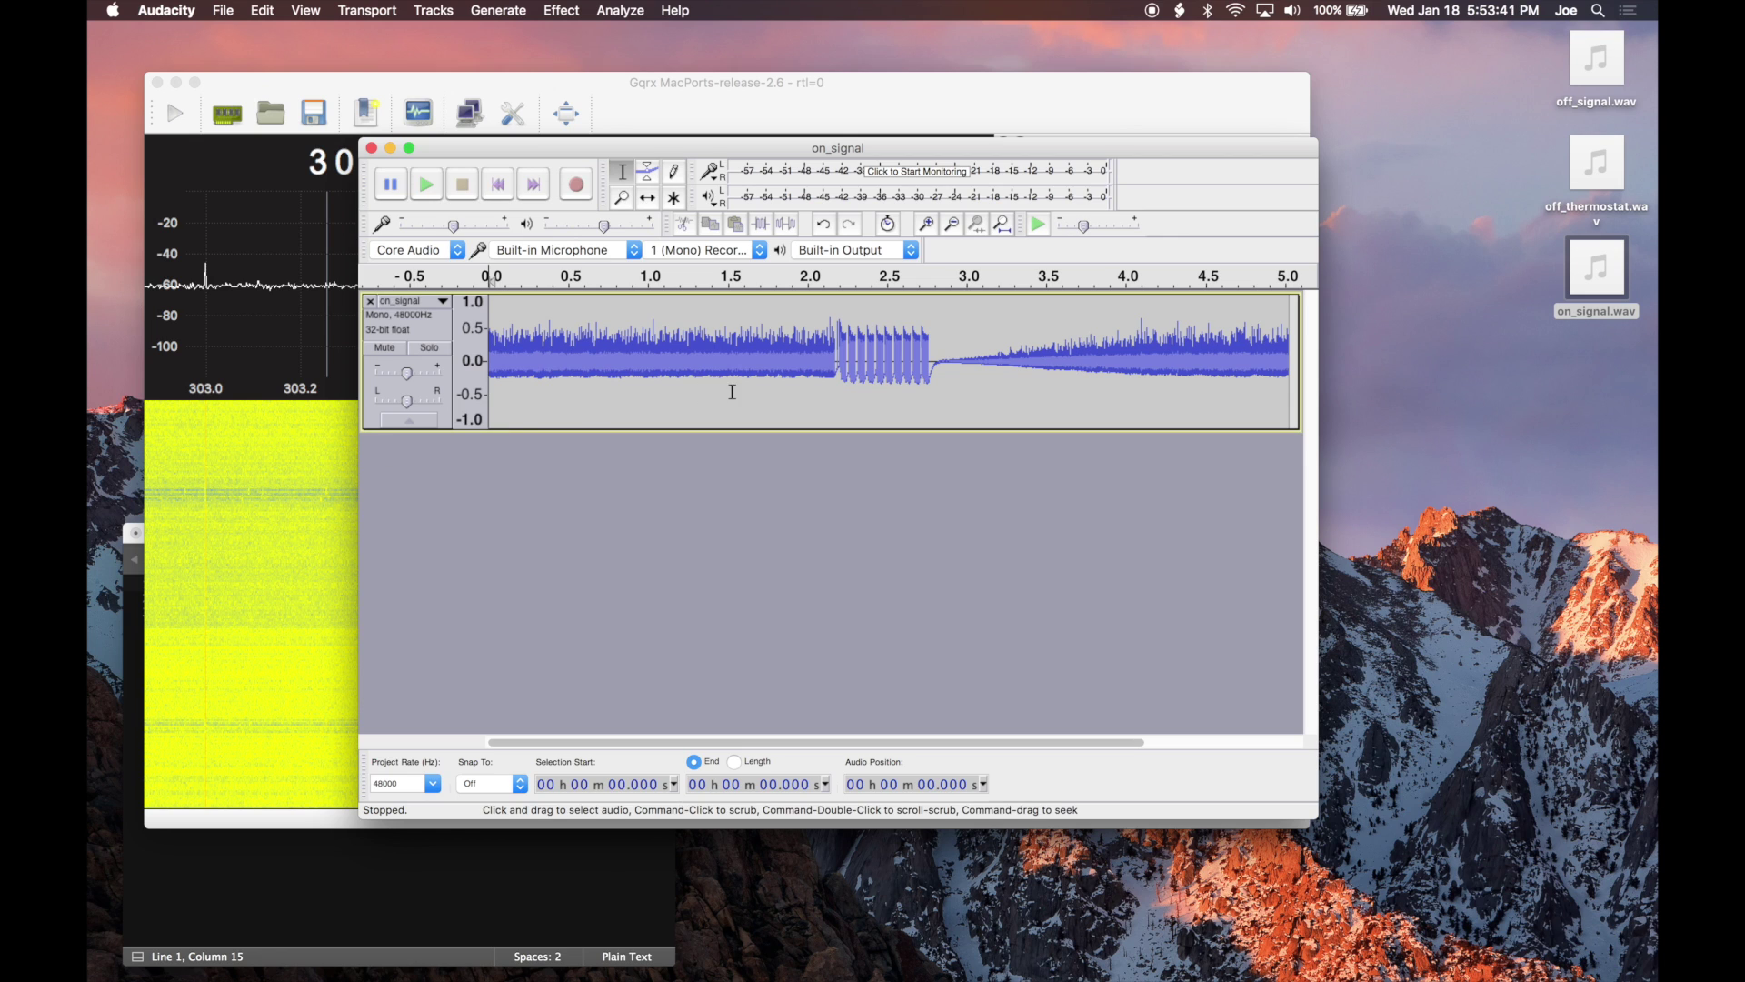
drag(837, 368, 936, 374)
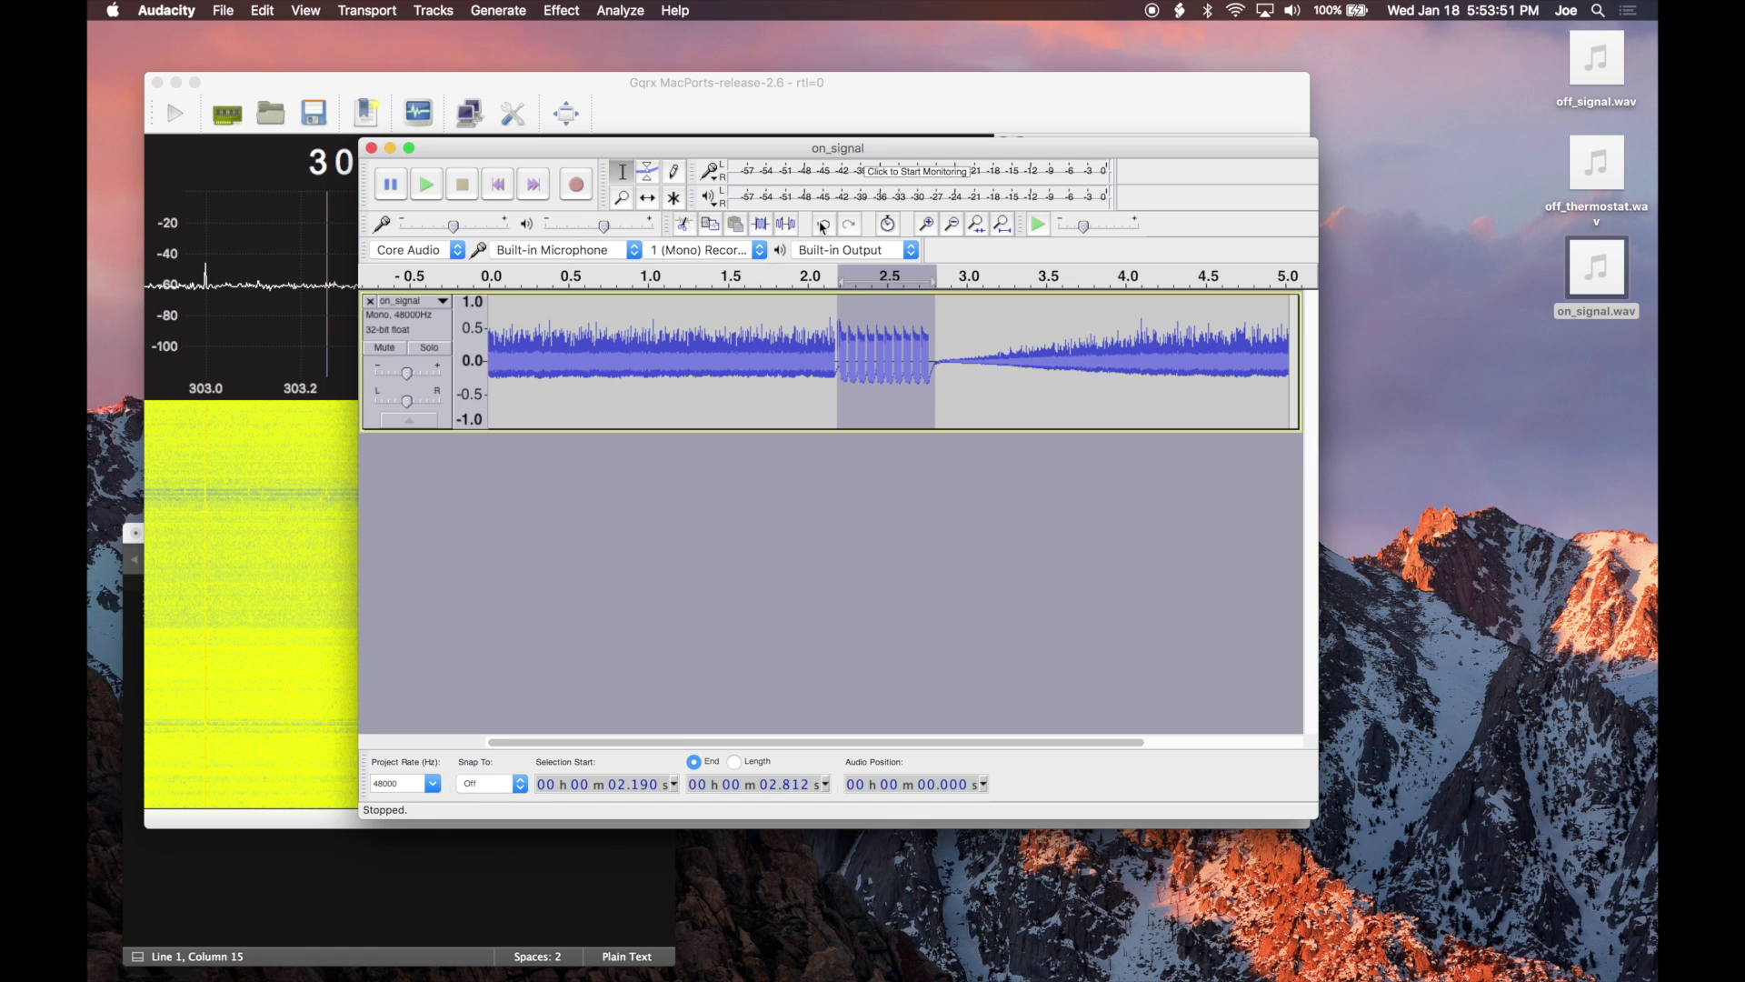
- Zoom in, select the 2.429–2.479 s burst, and zoom until it fills the view
click(926, 226)
click(925, 227)
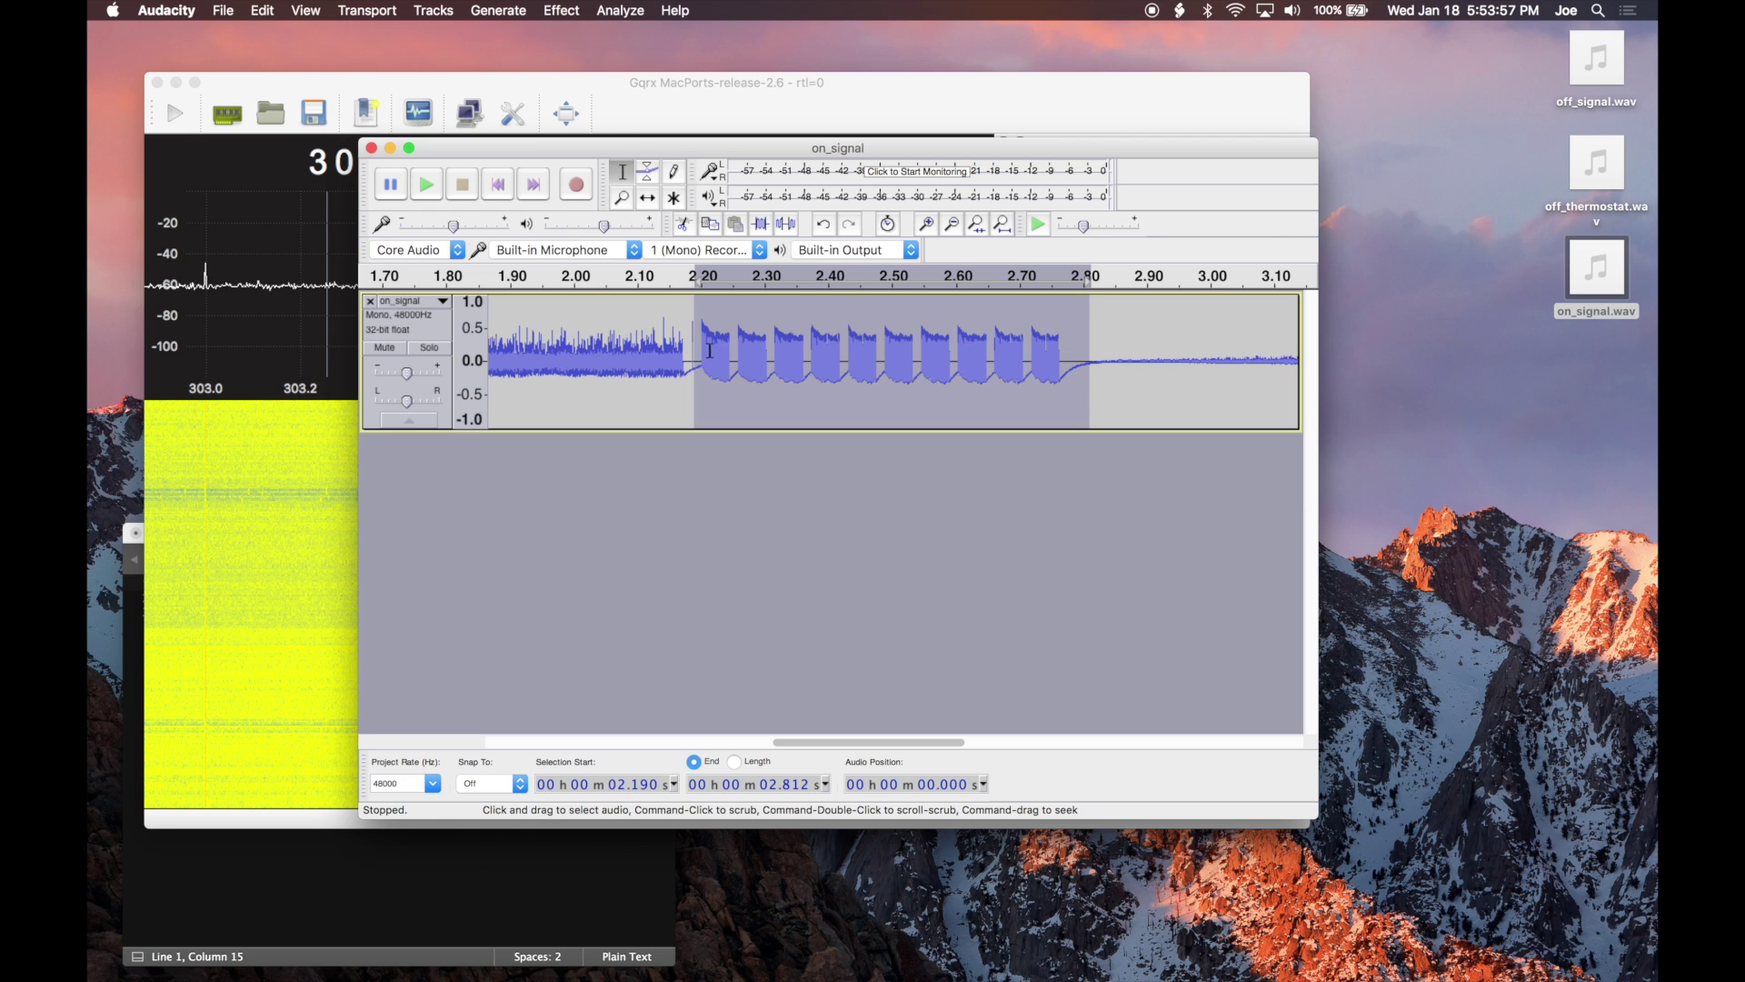
click(927, 225)
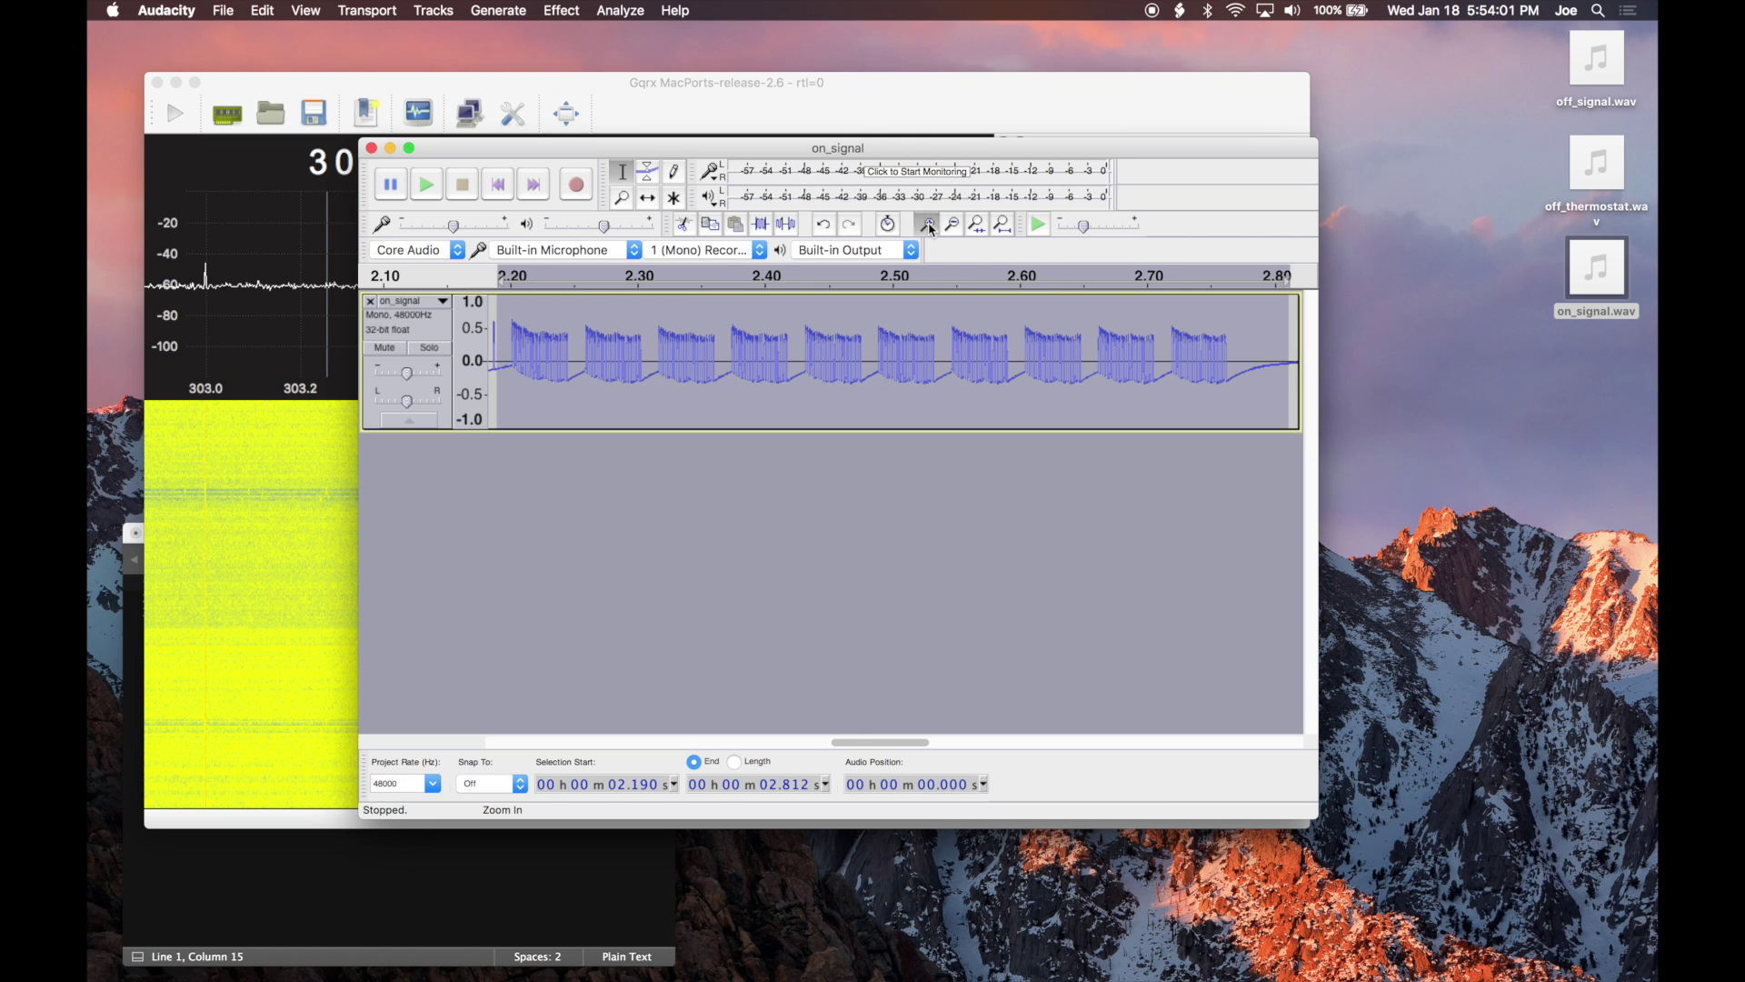
click(929, 225)
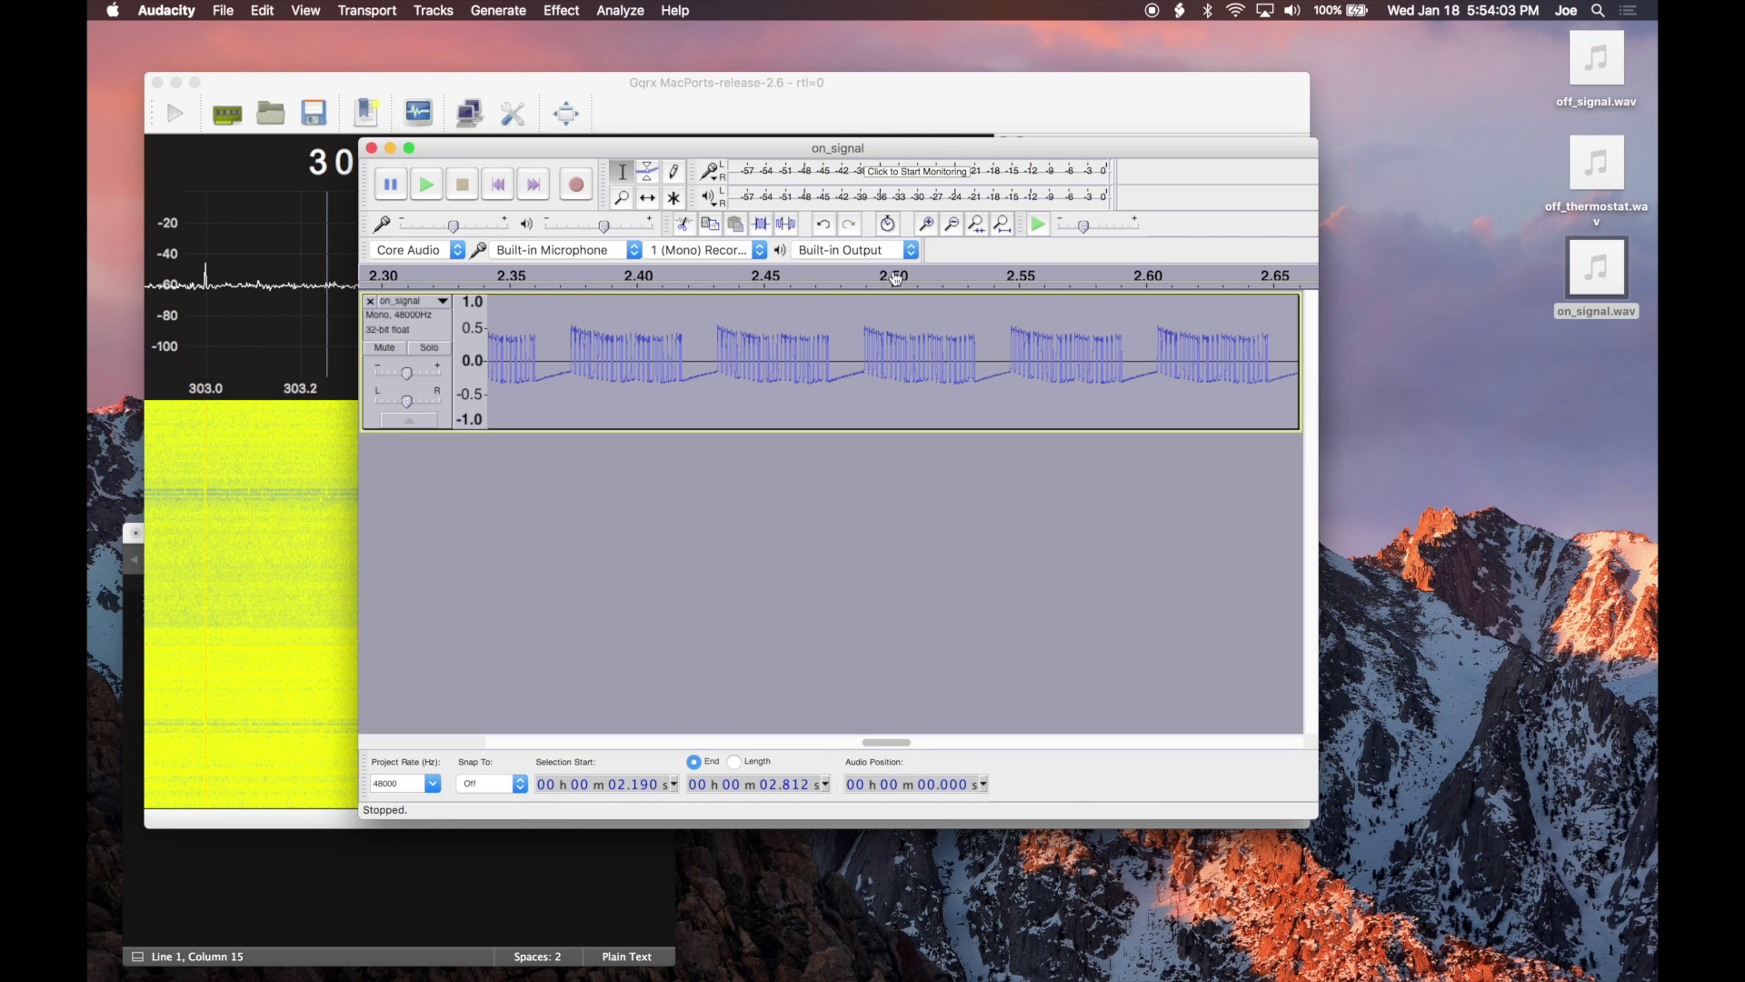
drag(709, 346, 837, 352)
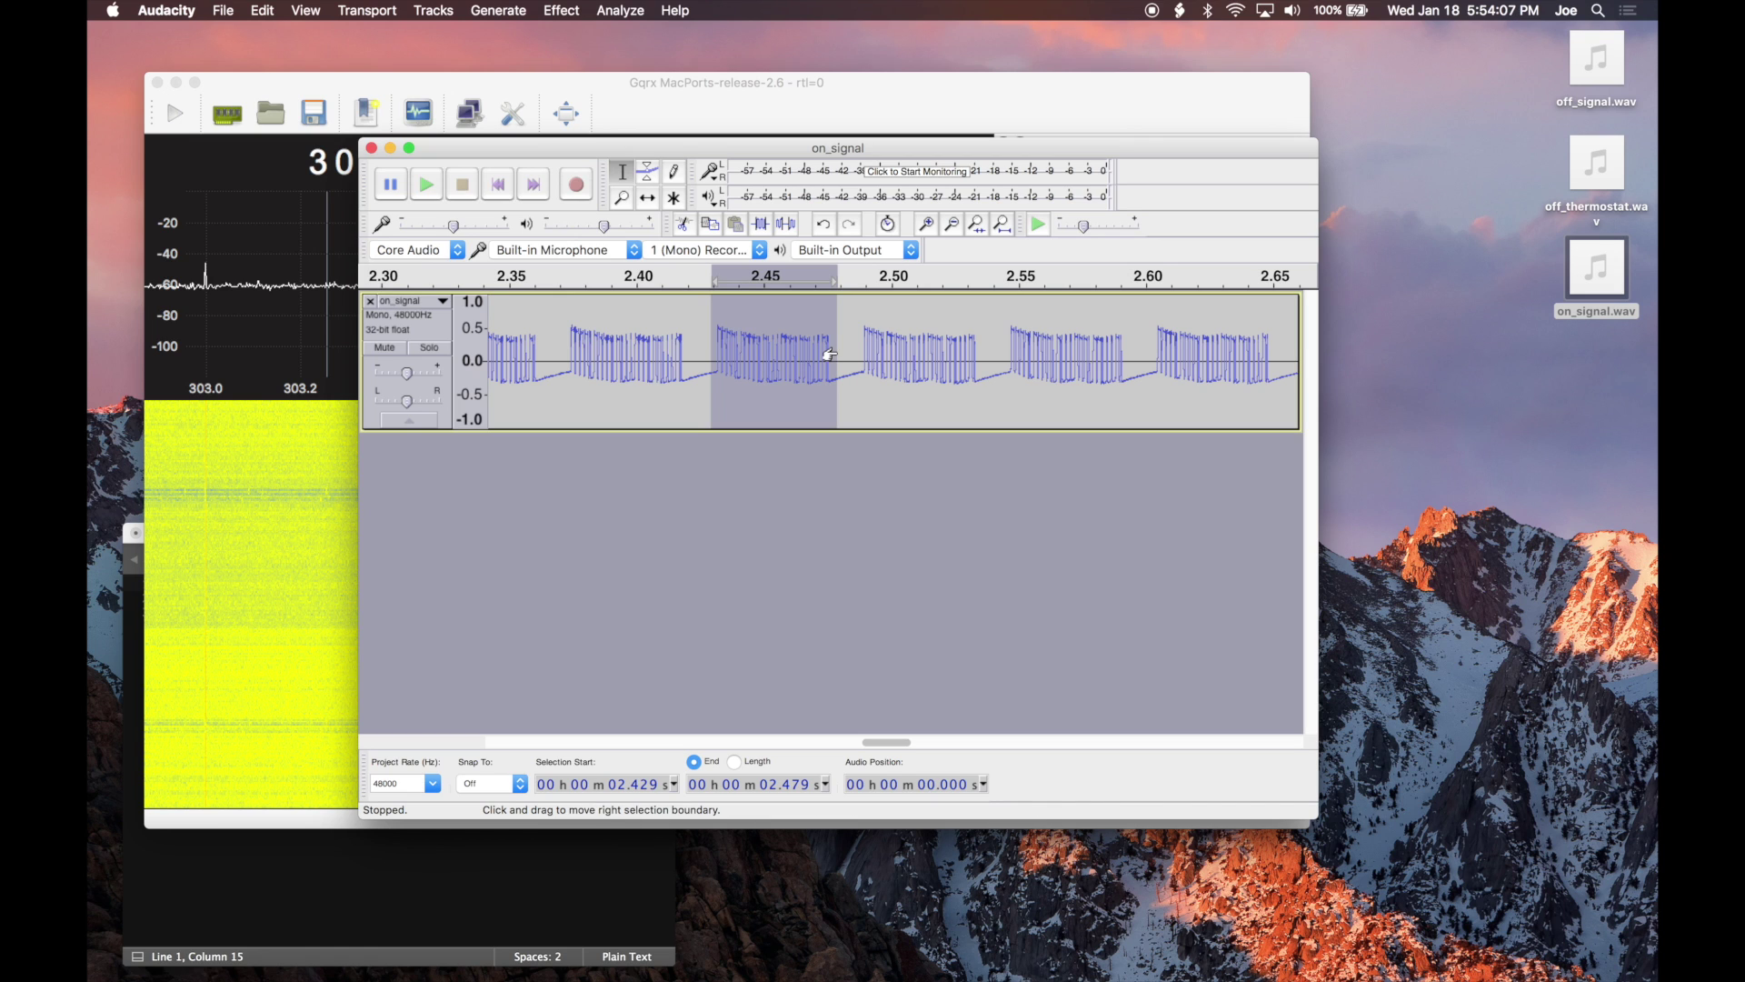
click(929, 227)
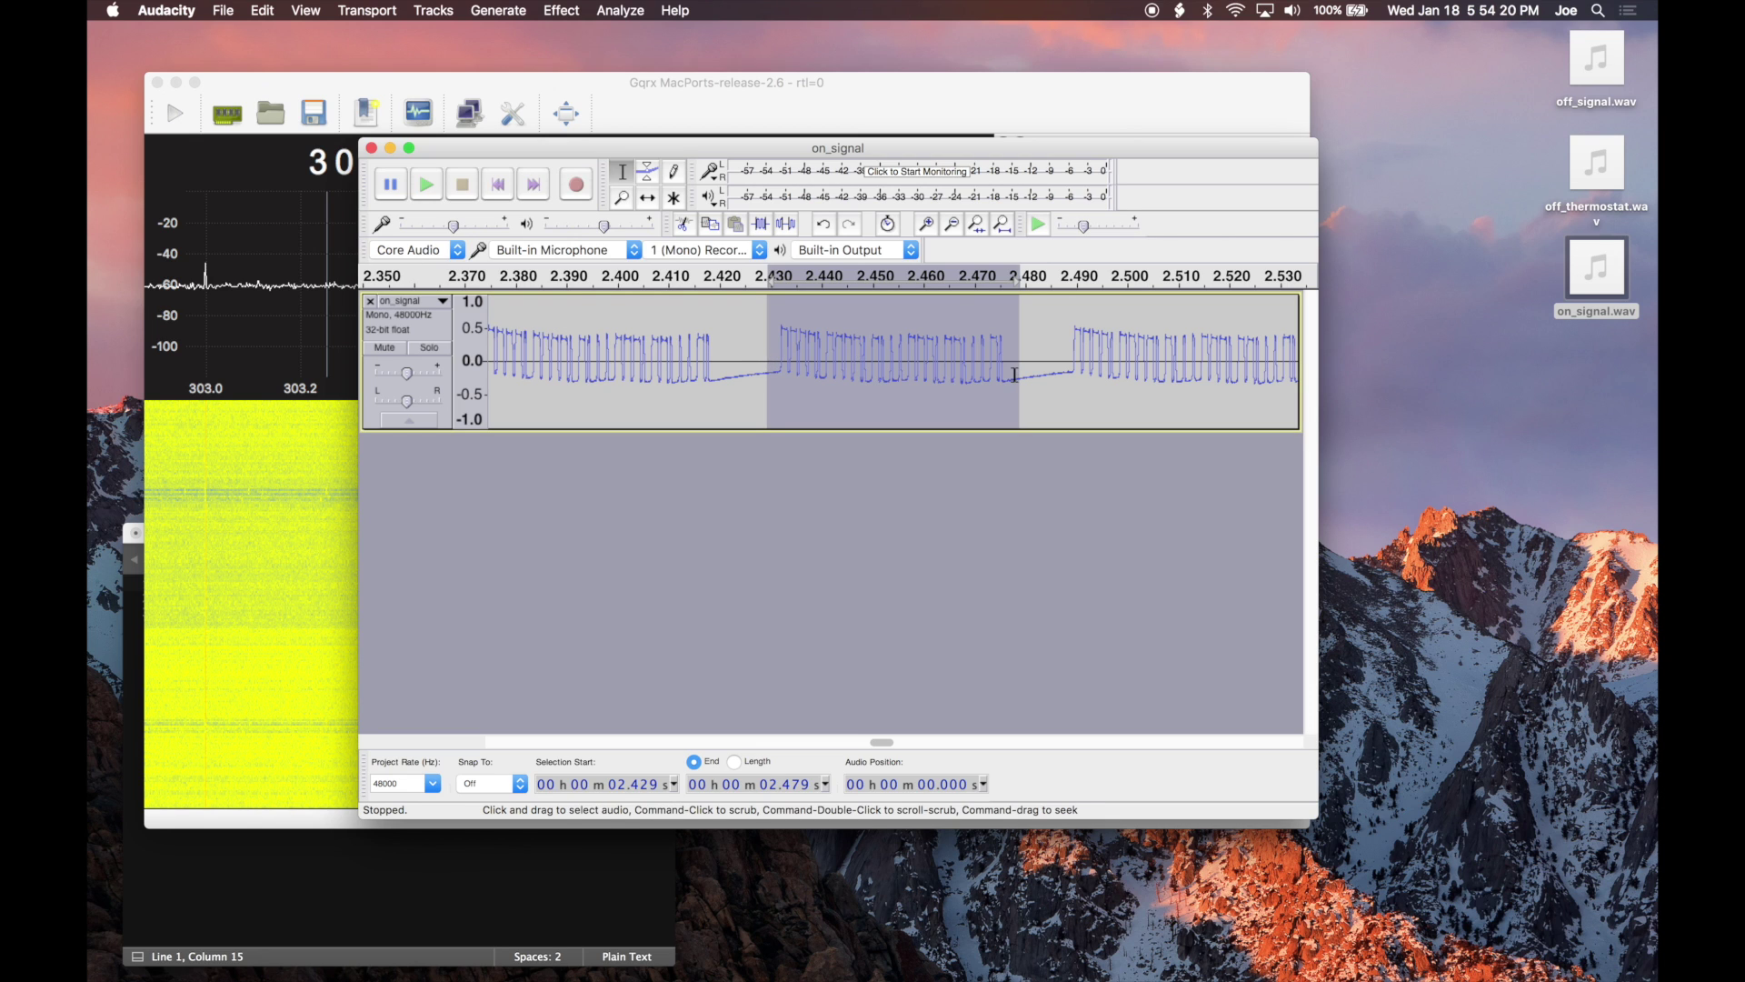
click(928, 225)
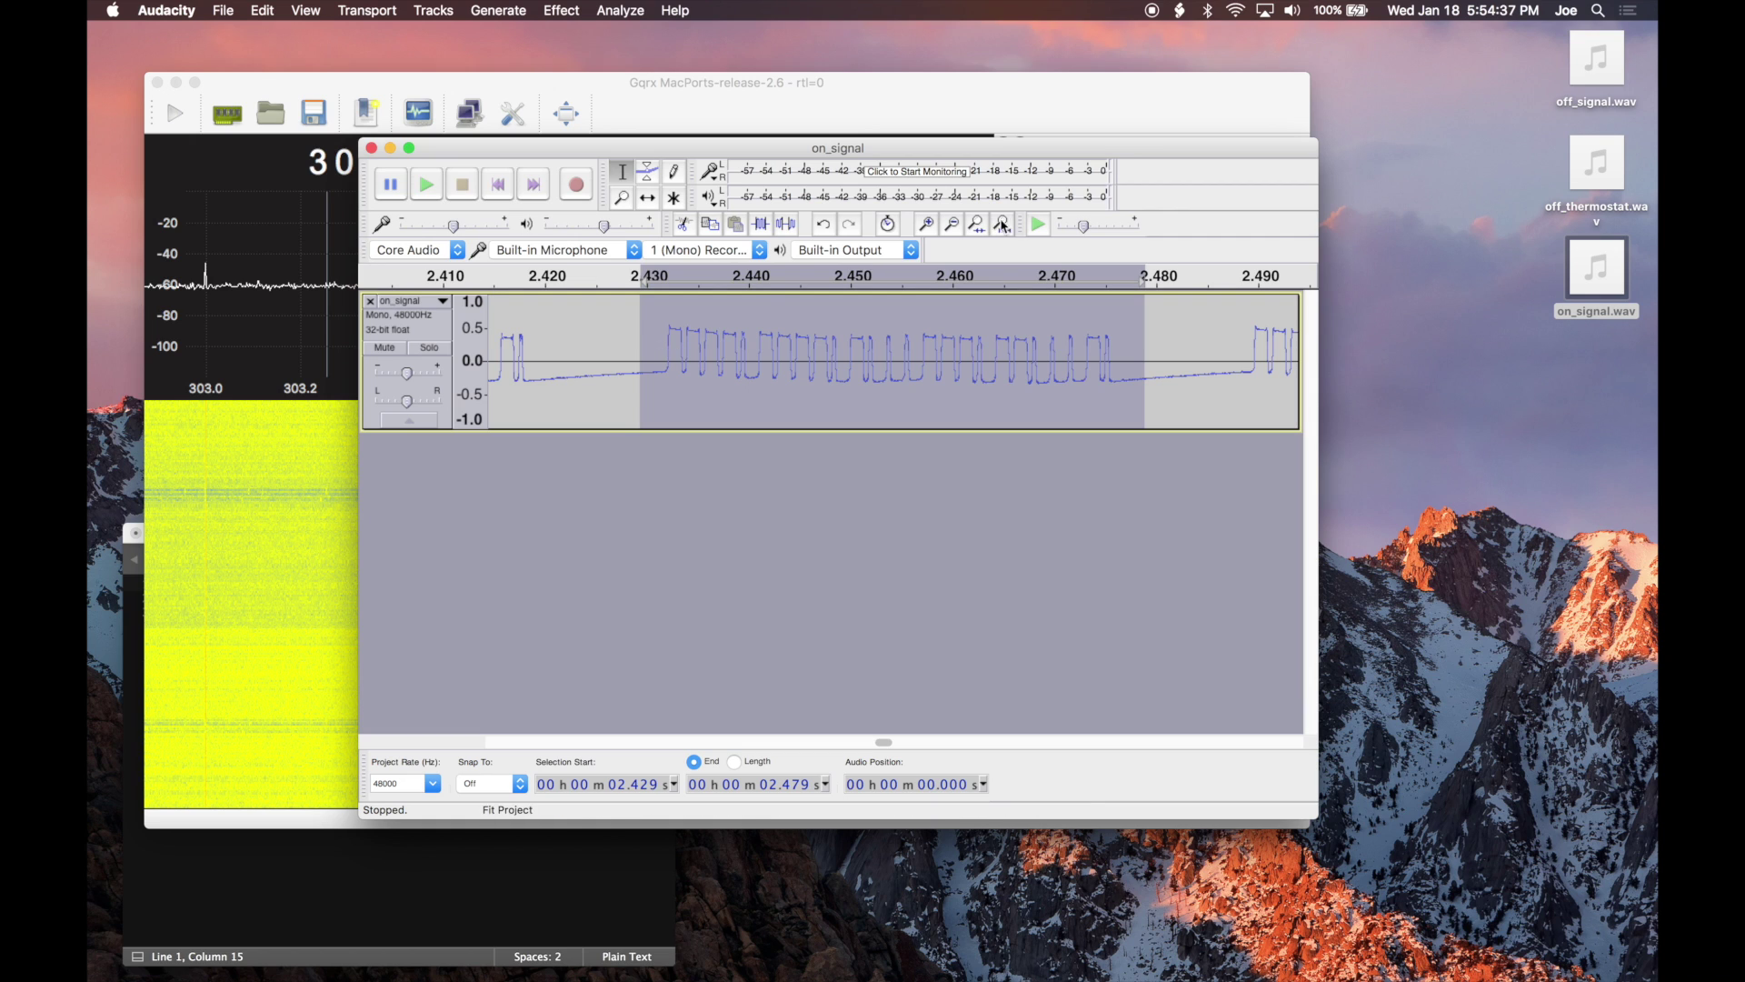
- Zoom into the code burst and measure pulse widths and the 2.432–2.441 s span
click(927, 226)
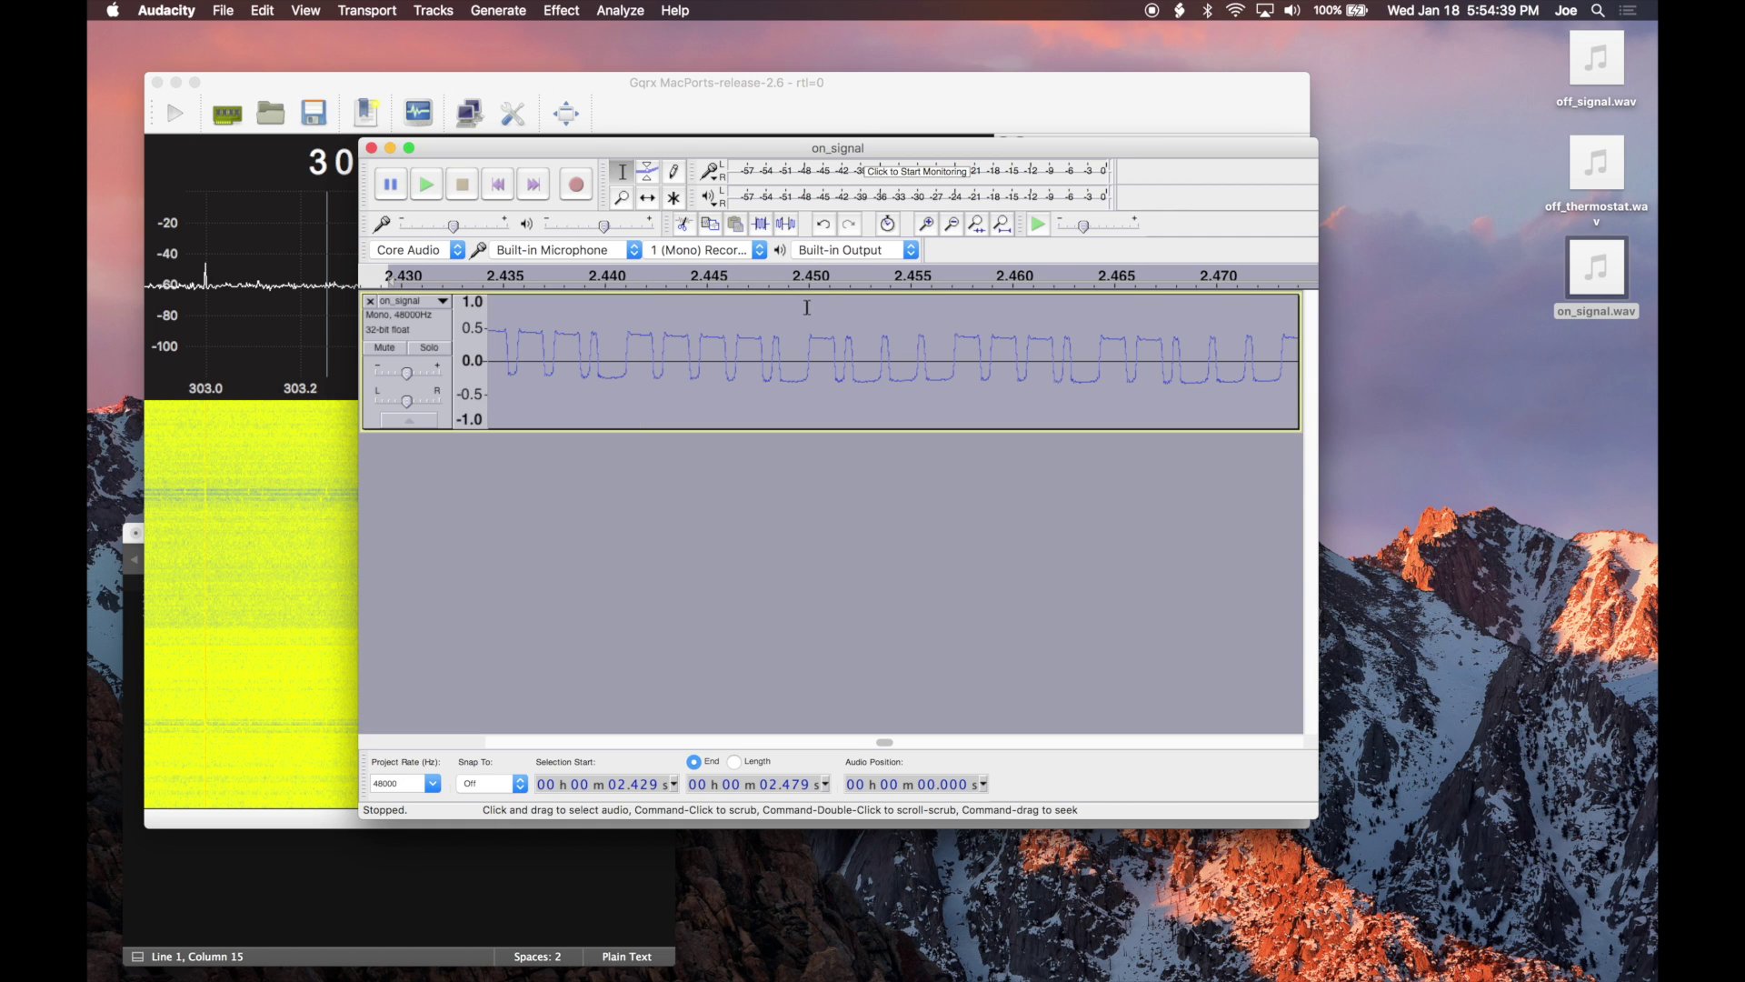
click(952, 225)
click(665, 354)
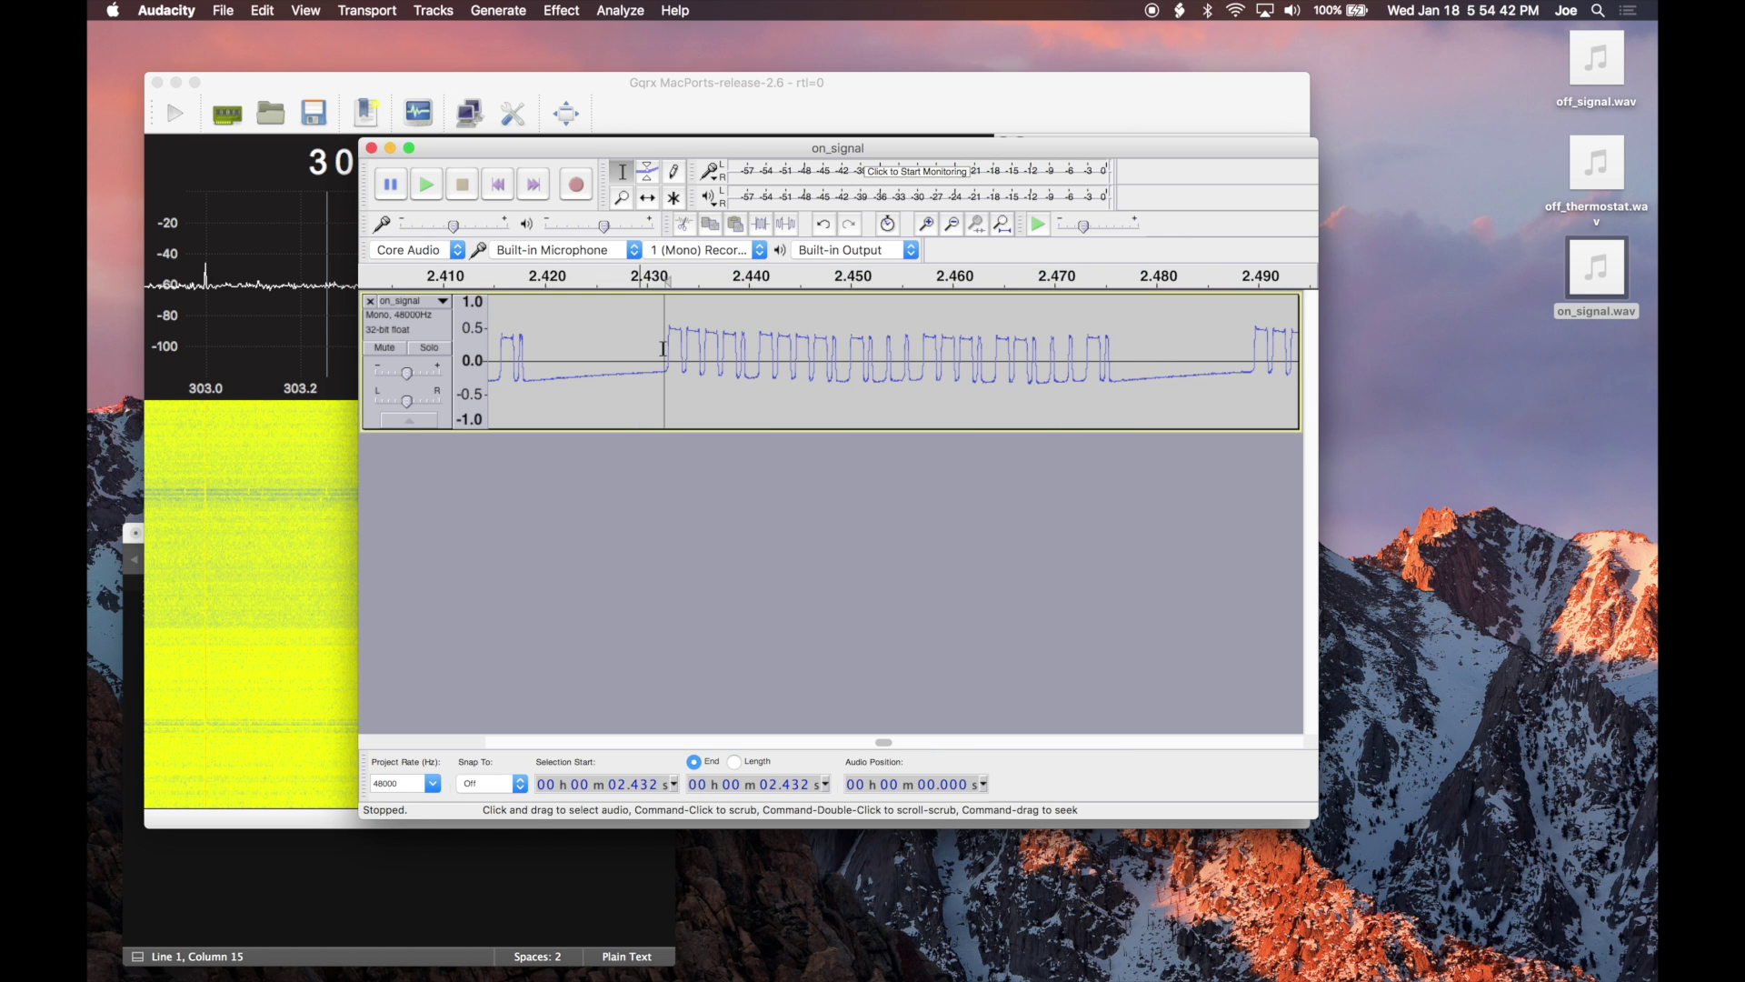
drag(668, 348, 682, 350)
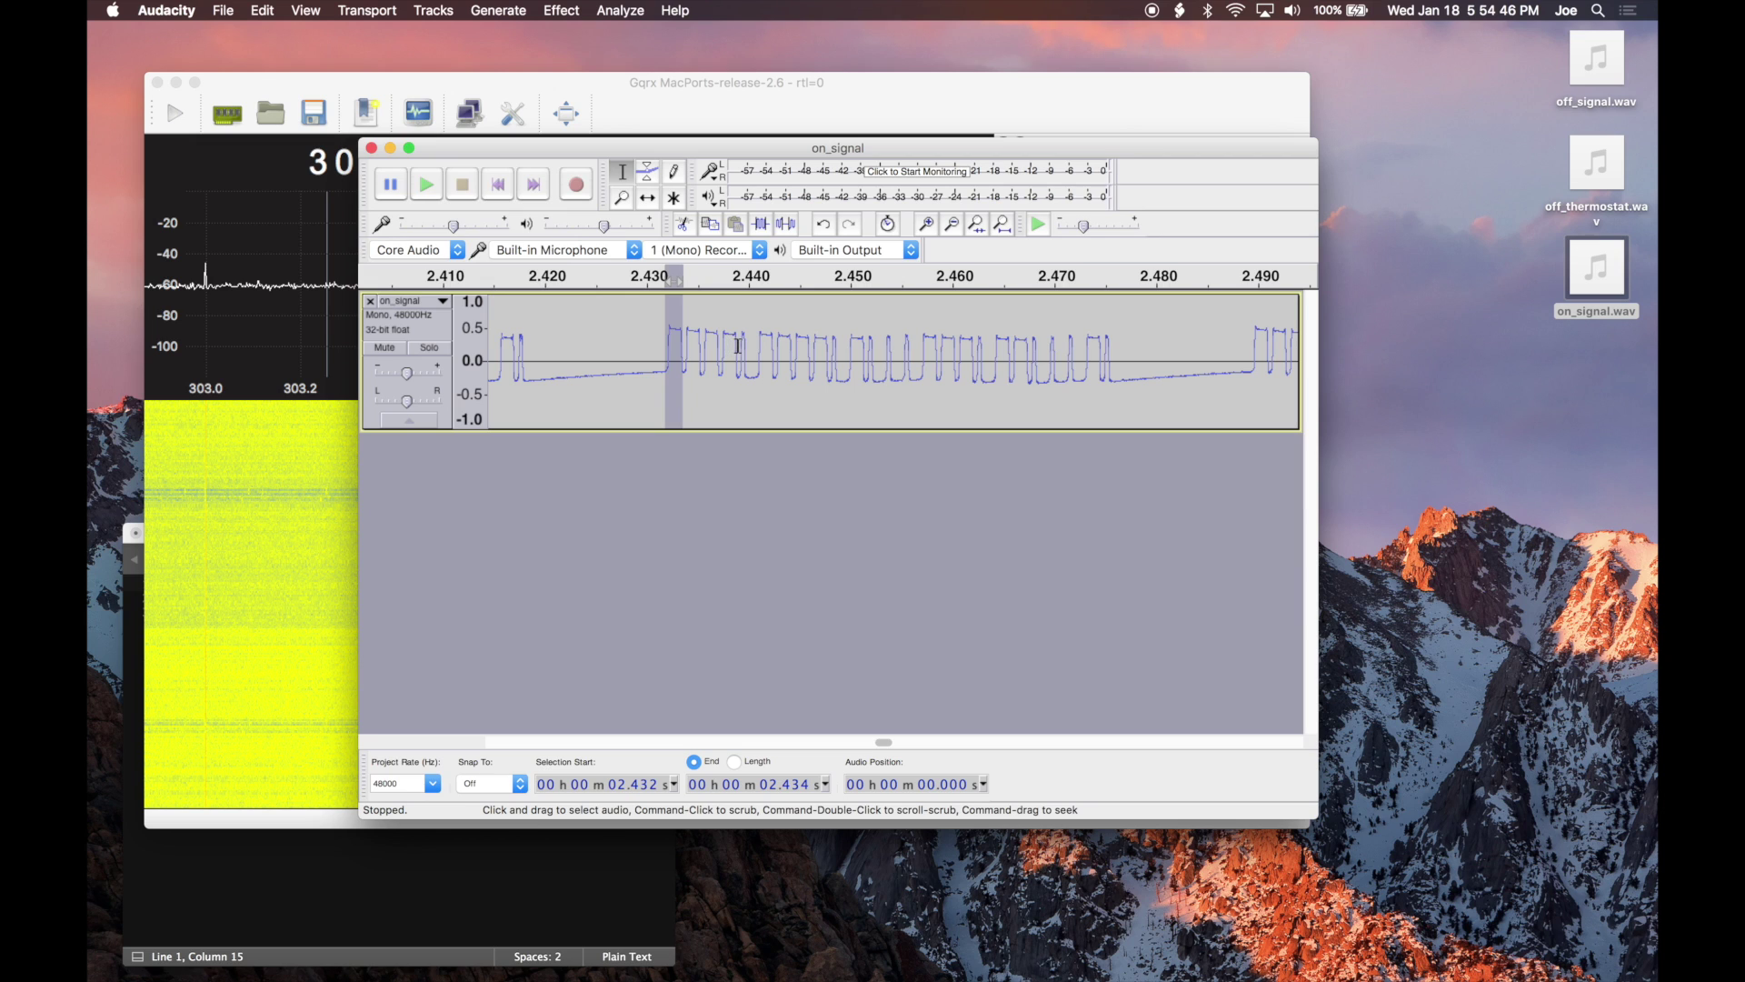
drag(738, 346, 756, 348)
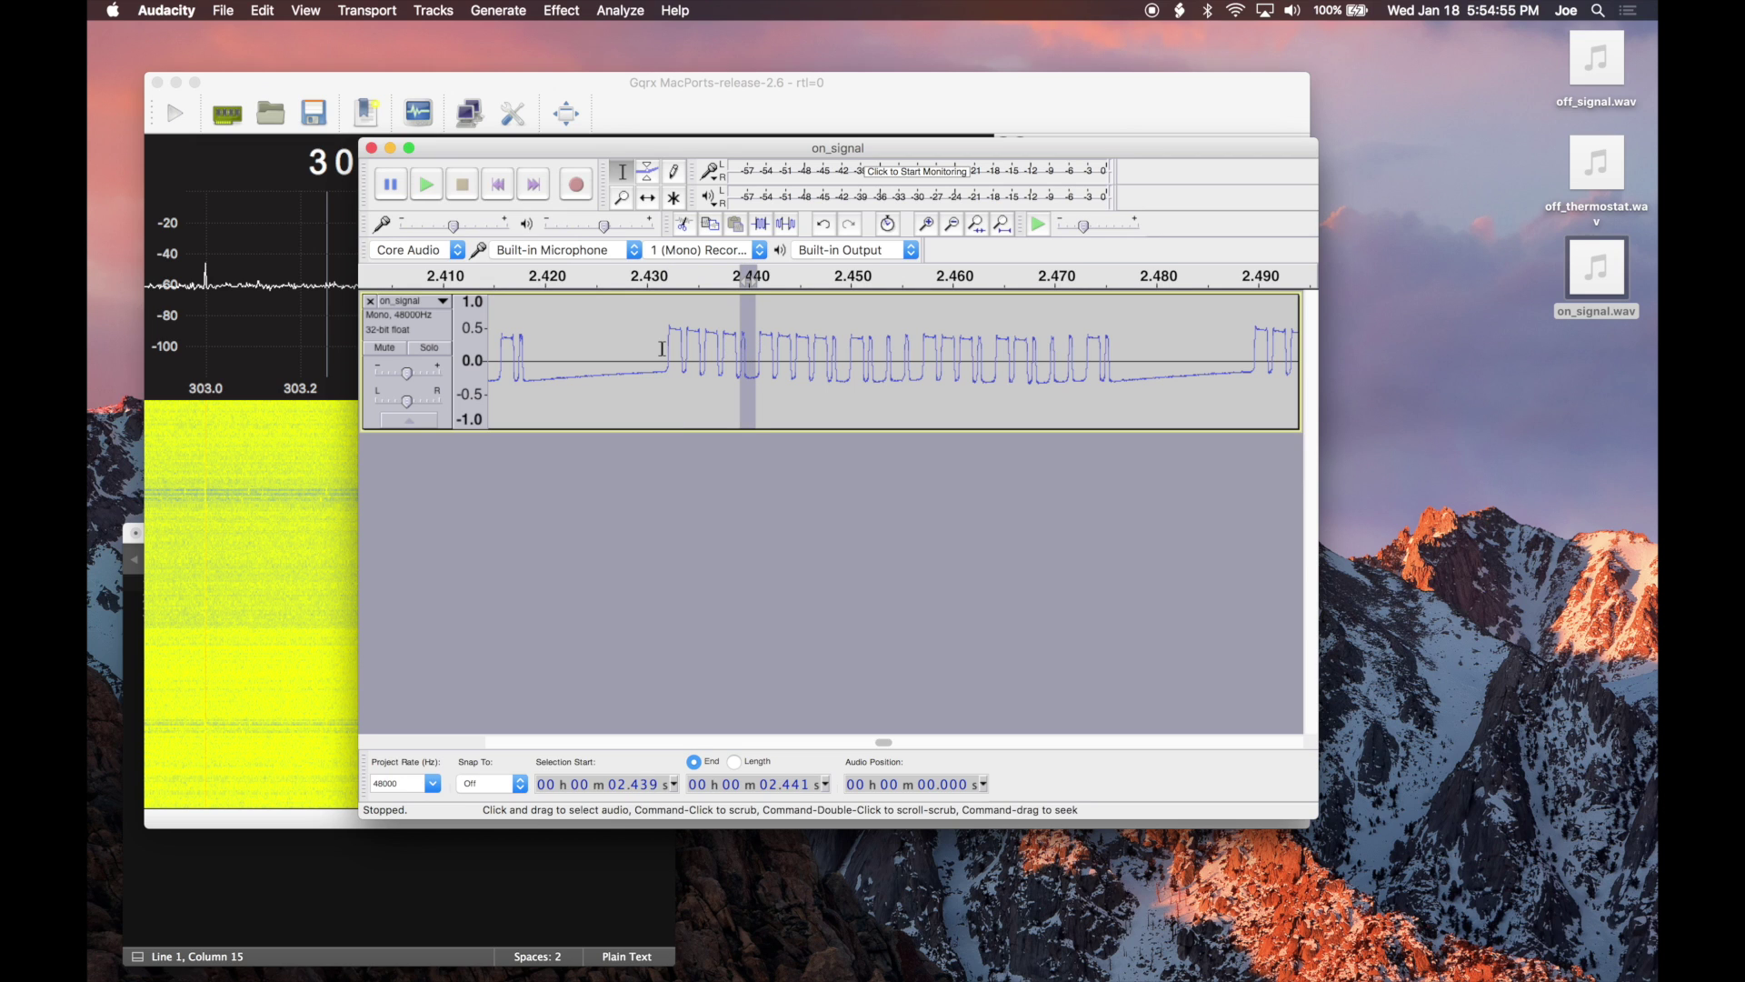
drag(662, 348, 758, 351)
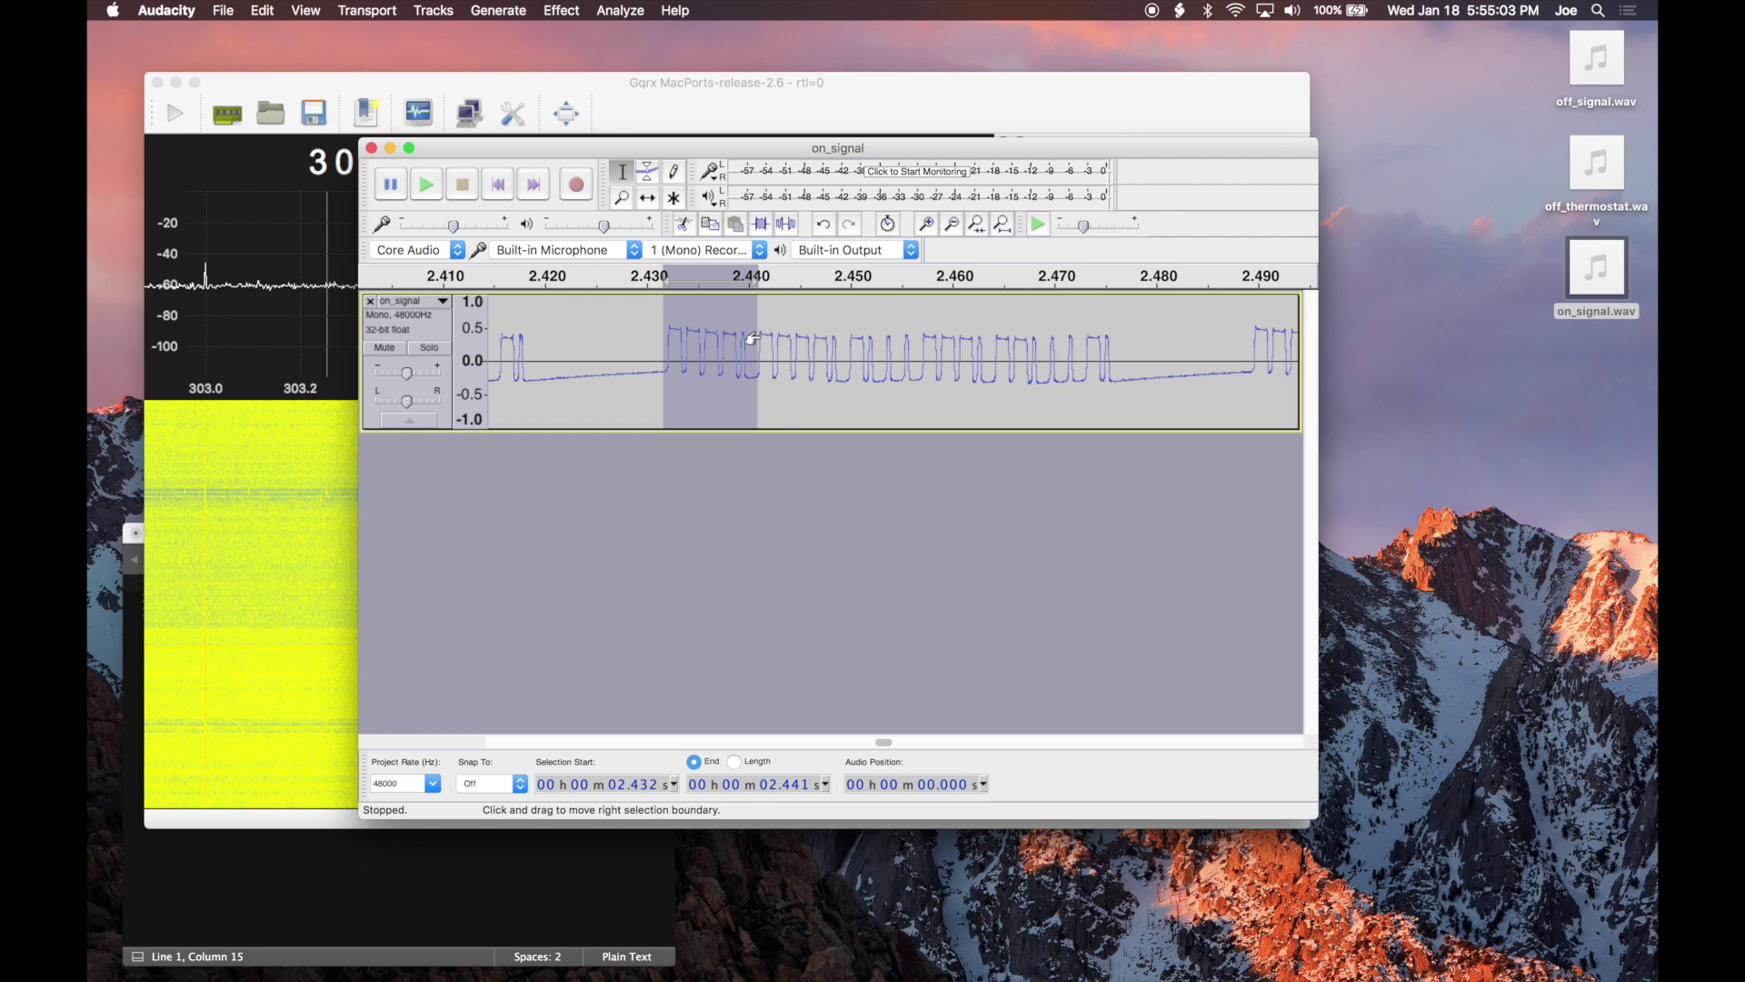
- Measure the 2.441–2.450 s and following spans, then select the whole burst 2.430–2.477 s
click(758, 337)
drag(758, 341, 847, 347)
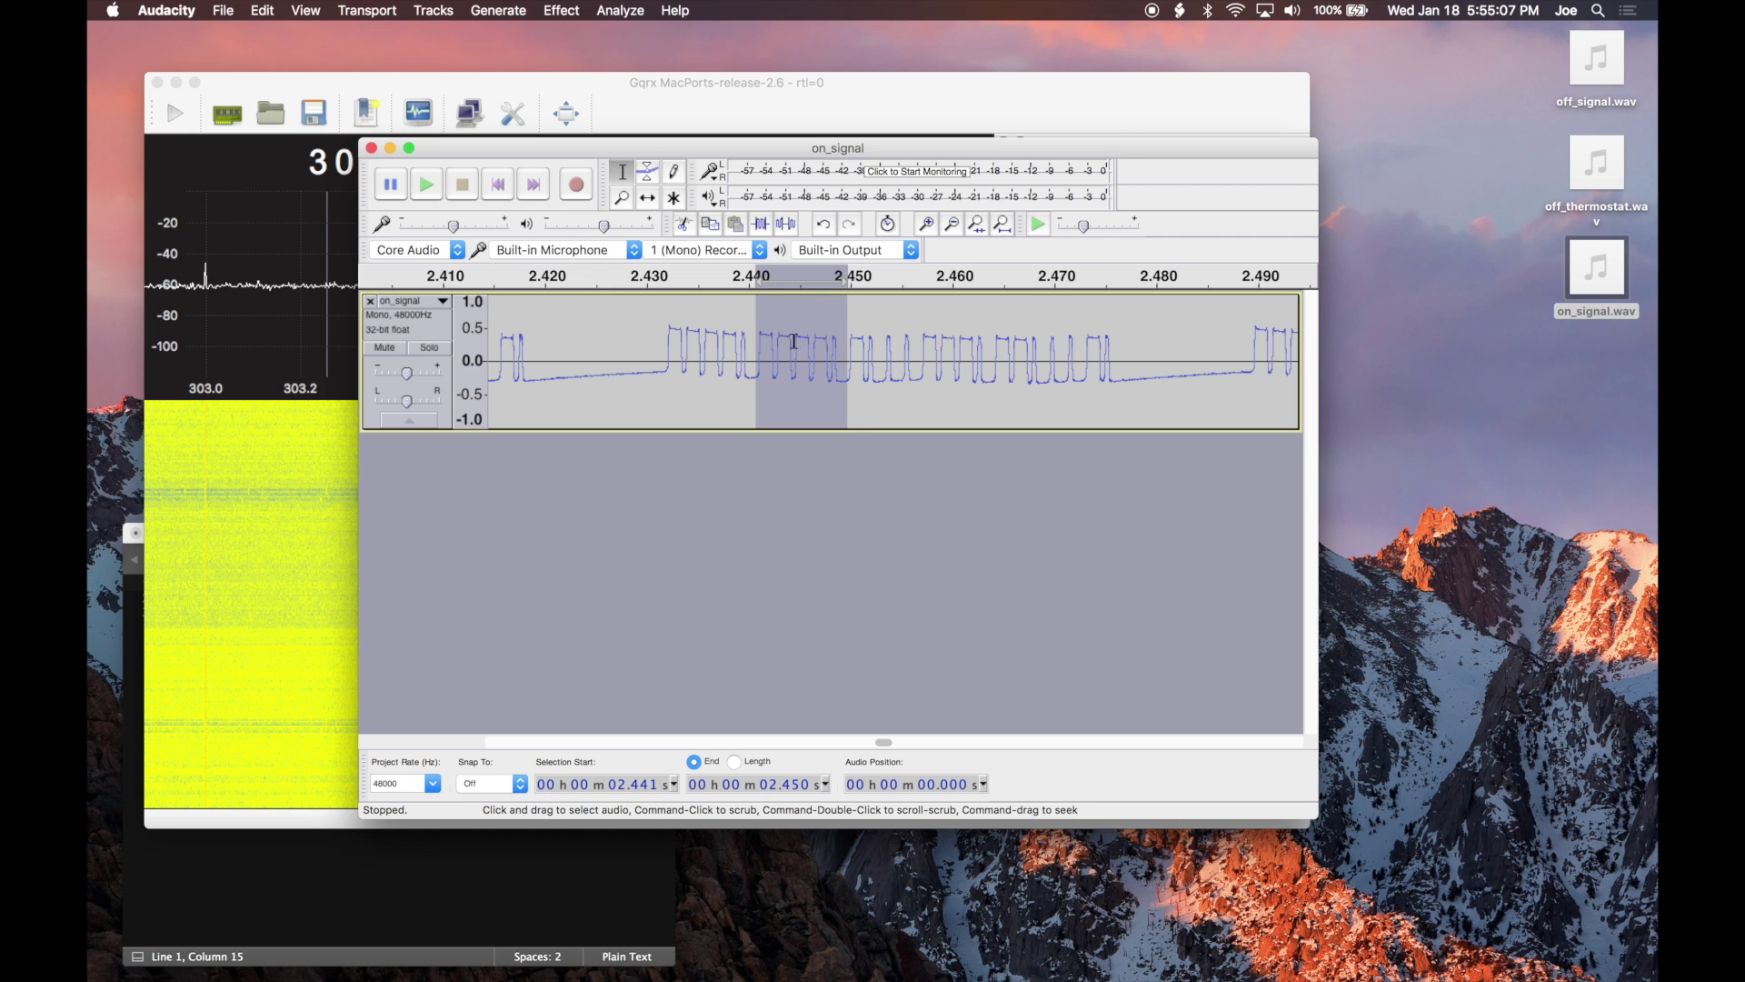
click(847, 350)
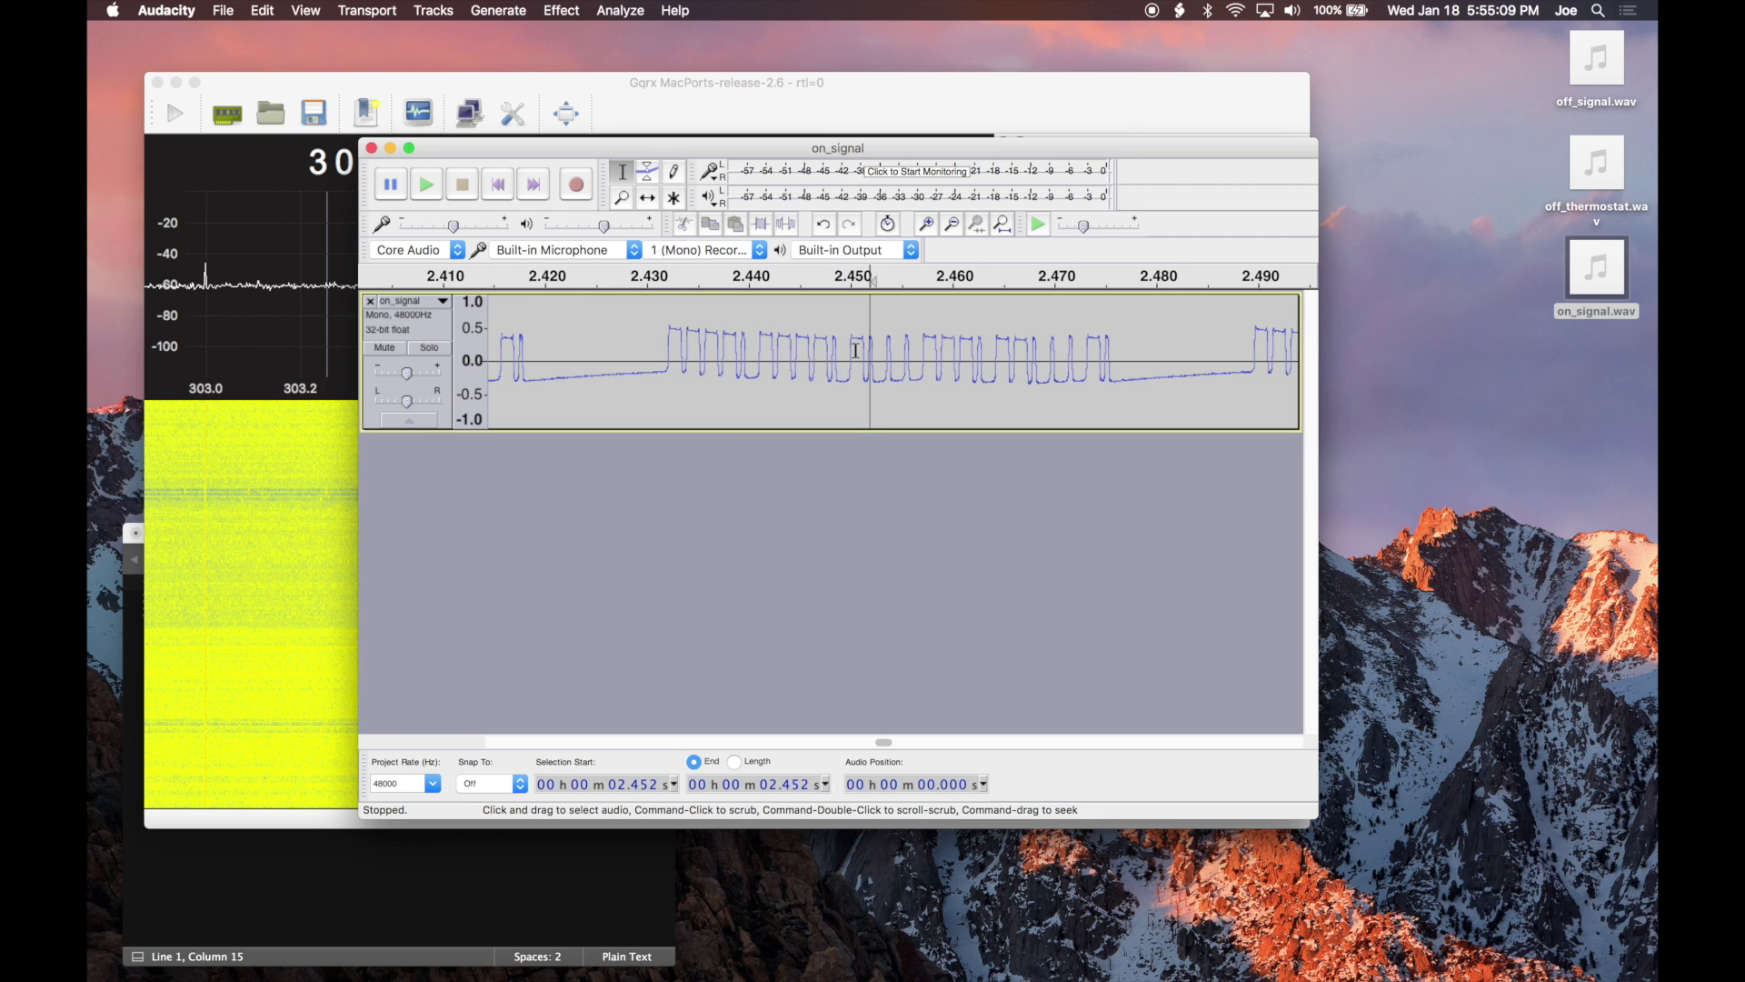
drag(847, 350, 940, 349)
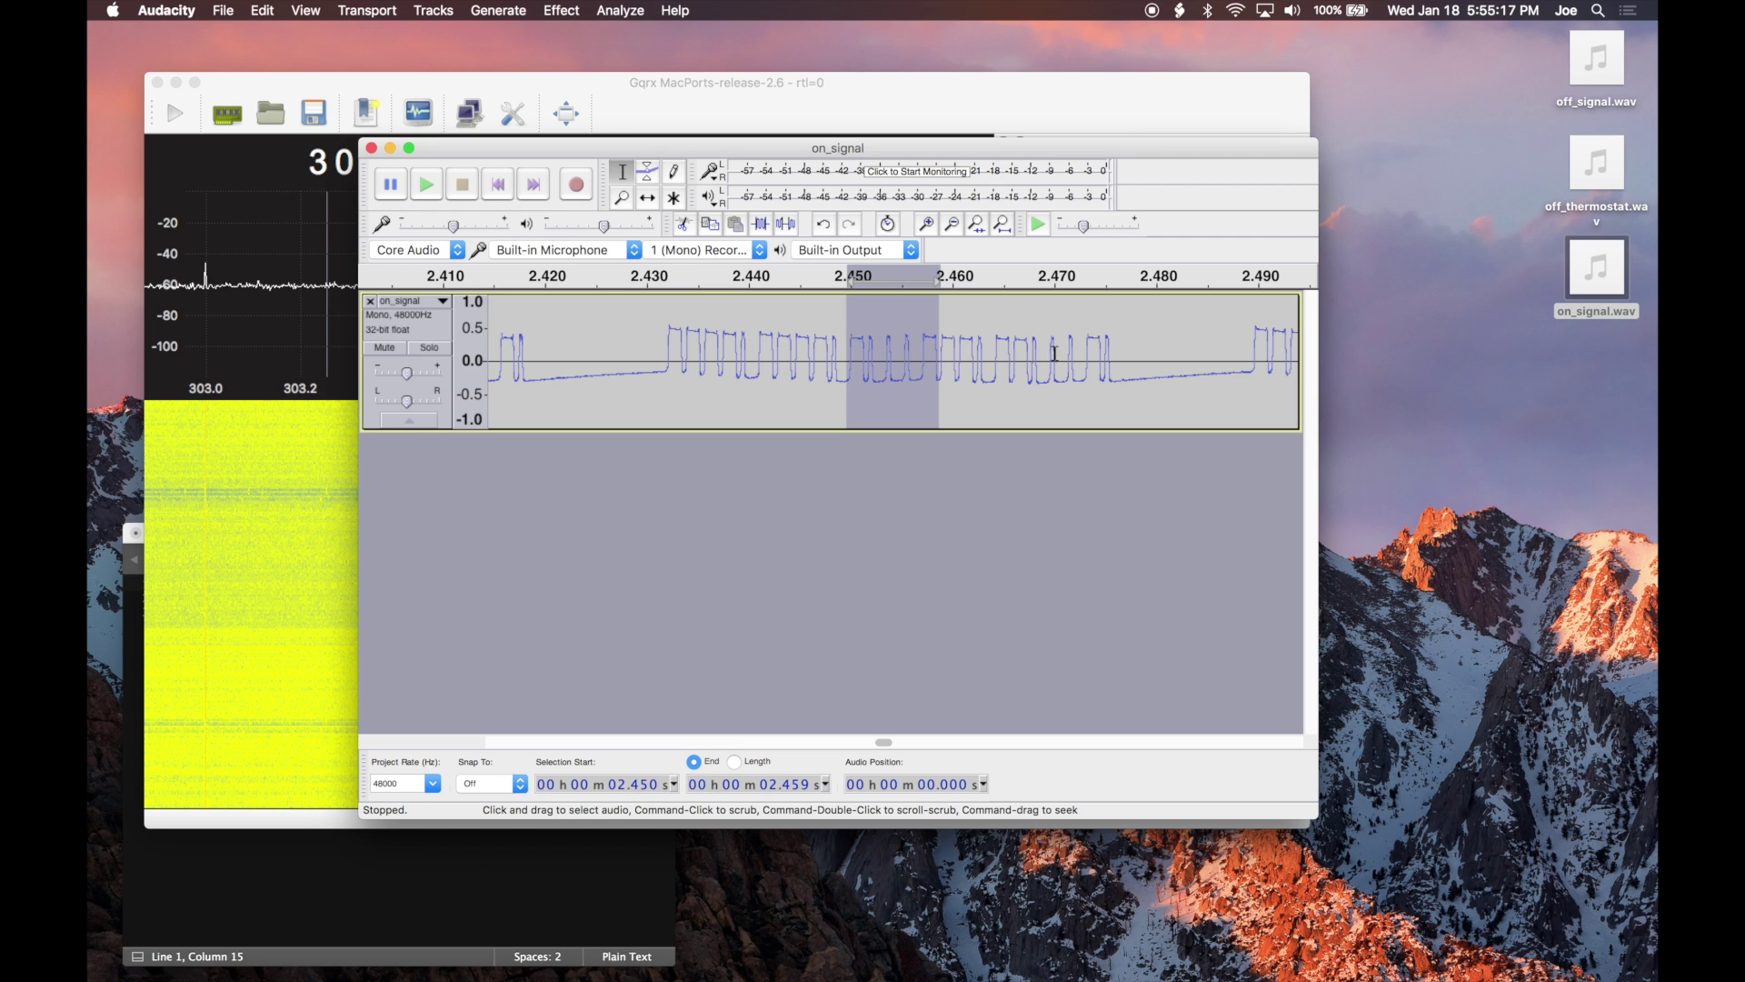
click(1130, 358)
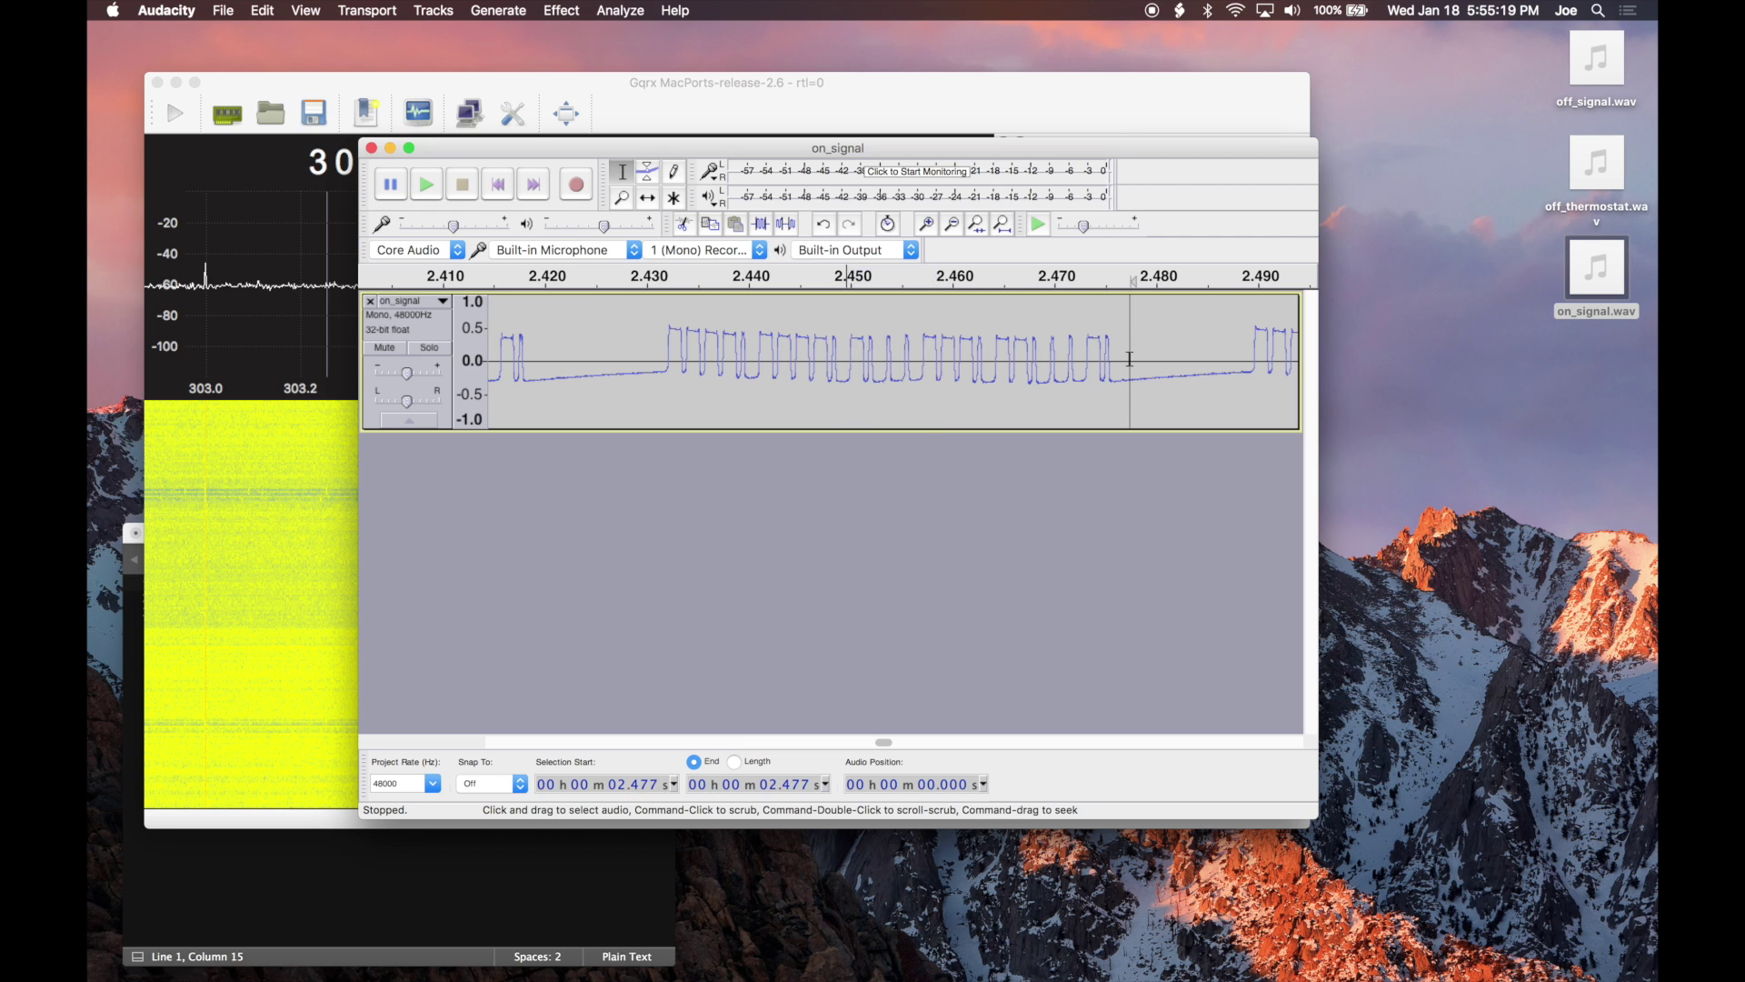
drag(1129, 358, 645, 338)
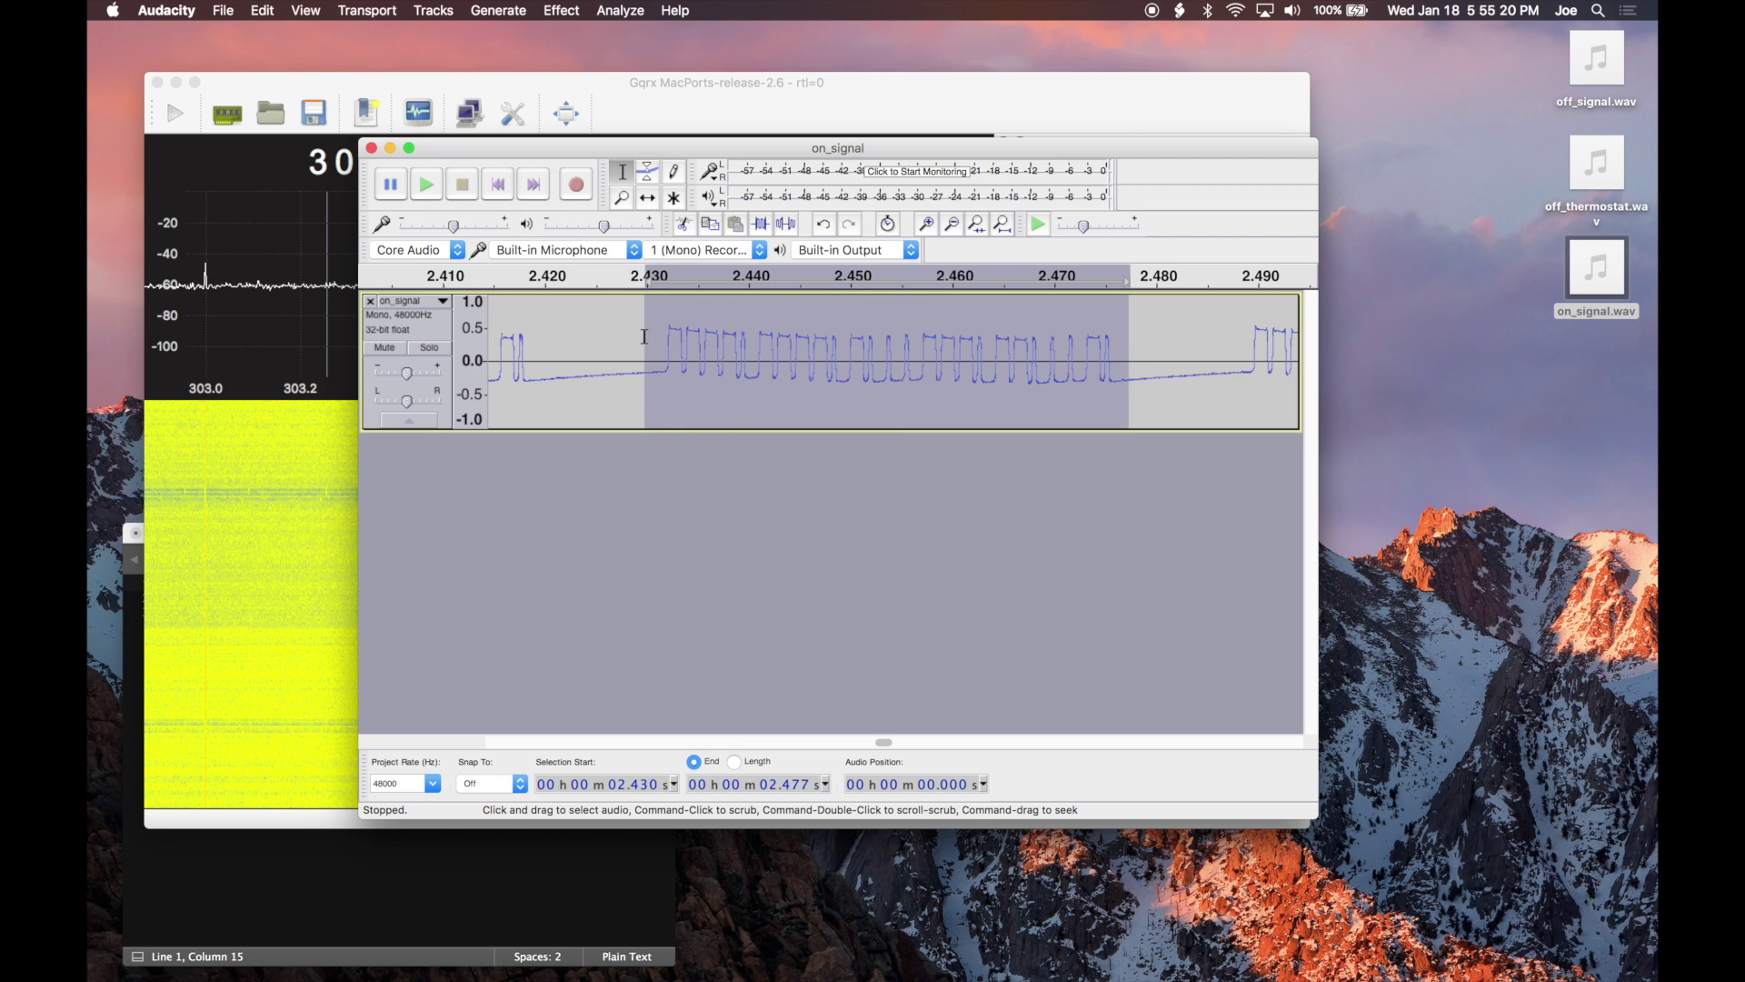
click(455, 888)
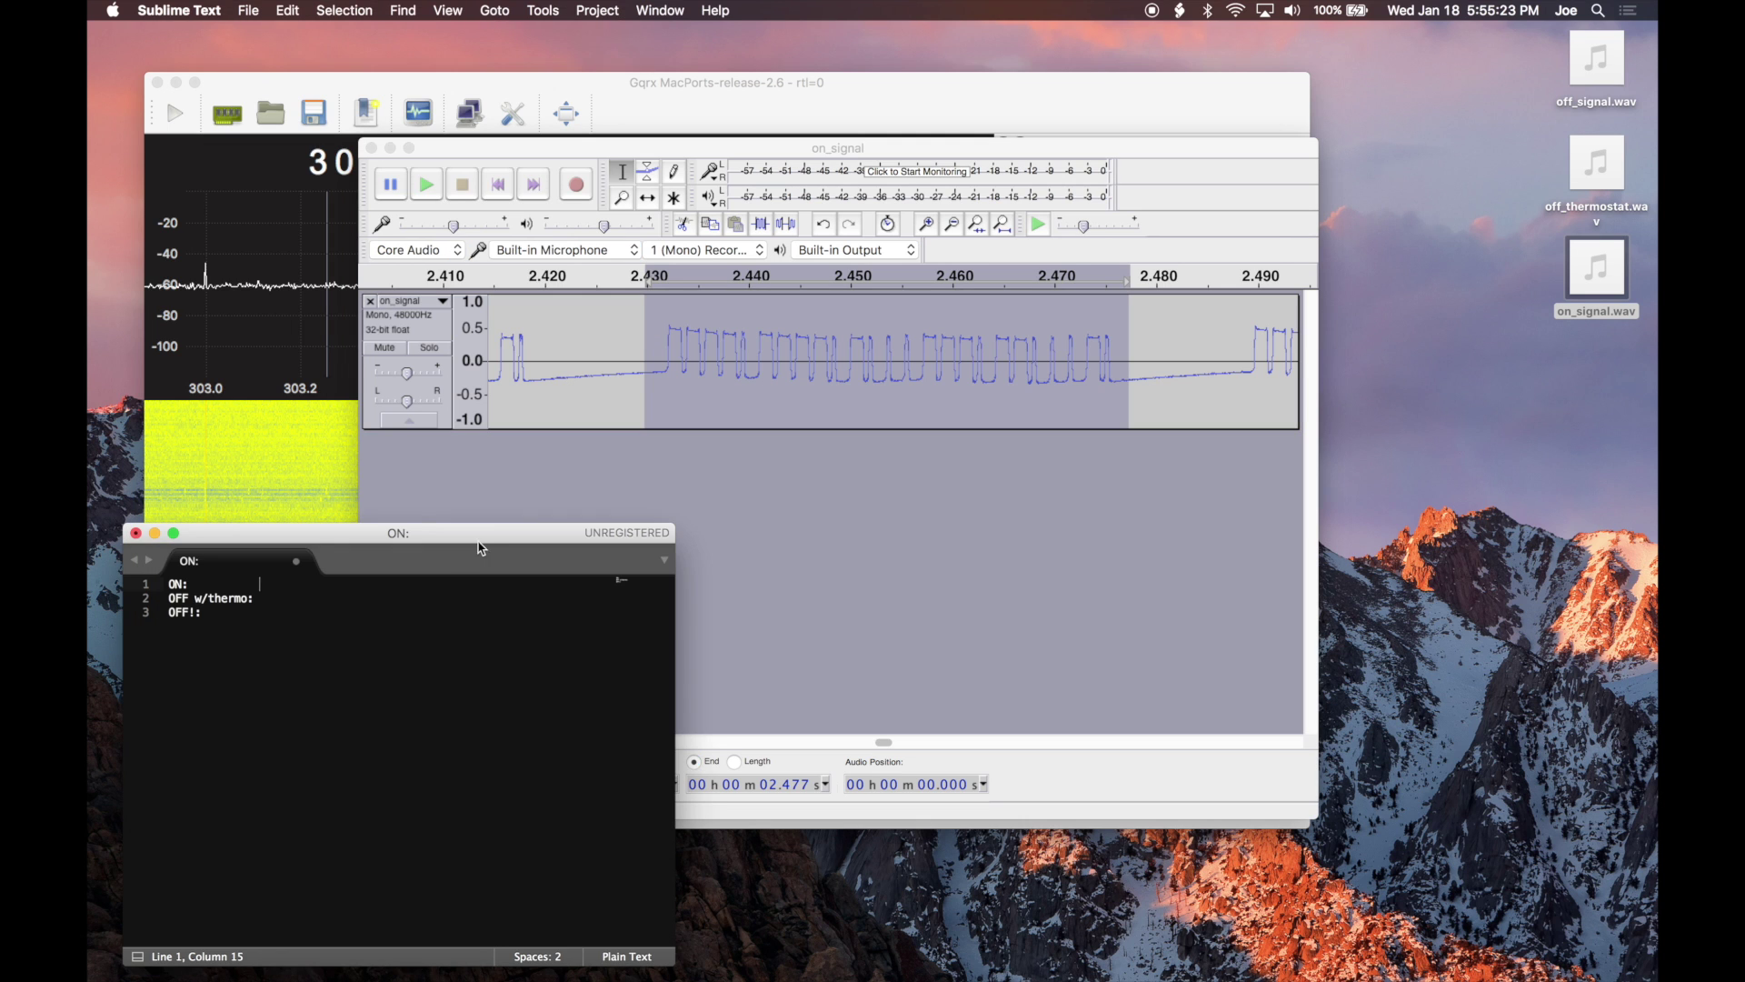
drag(491, 543, 1004, 421)
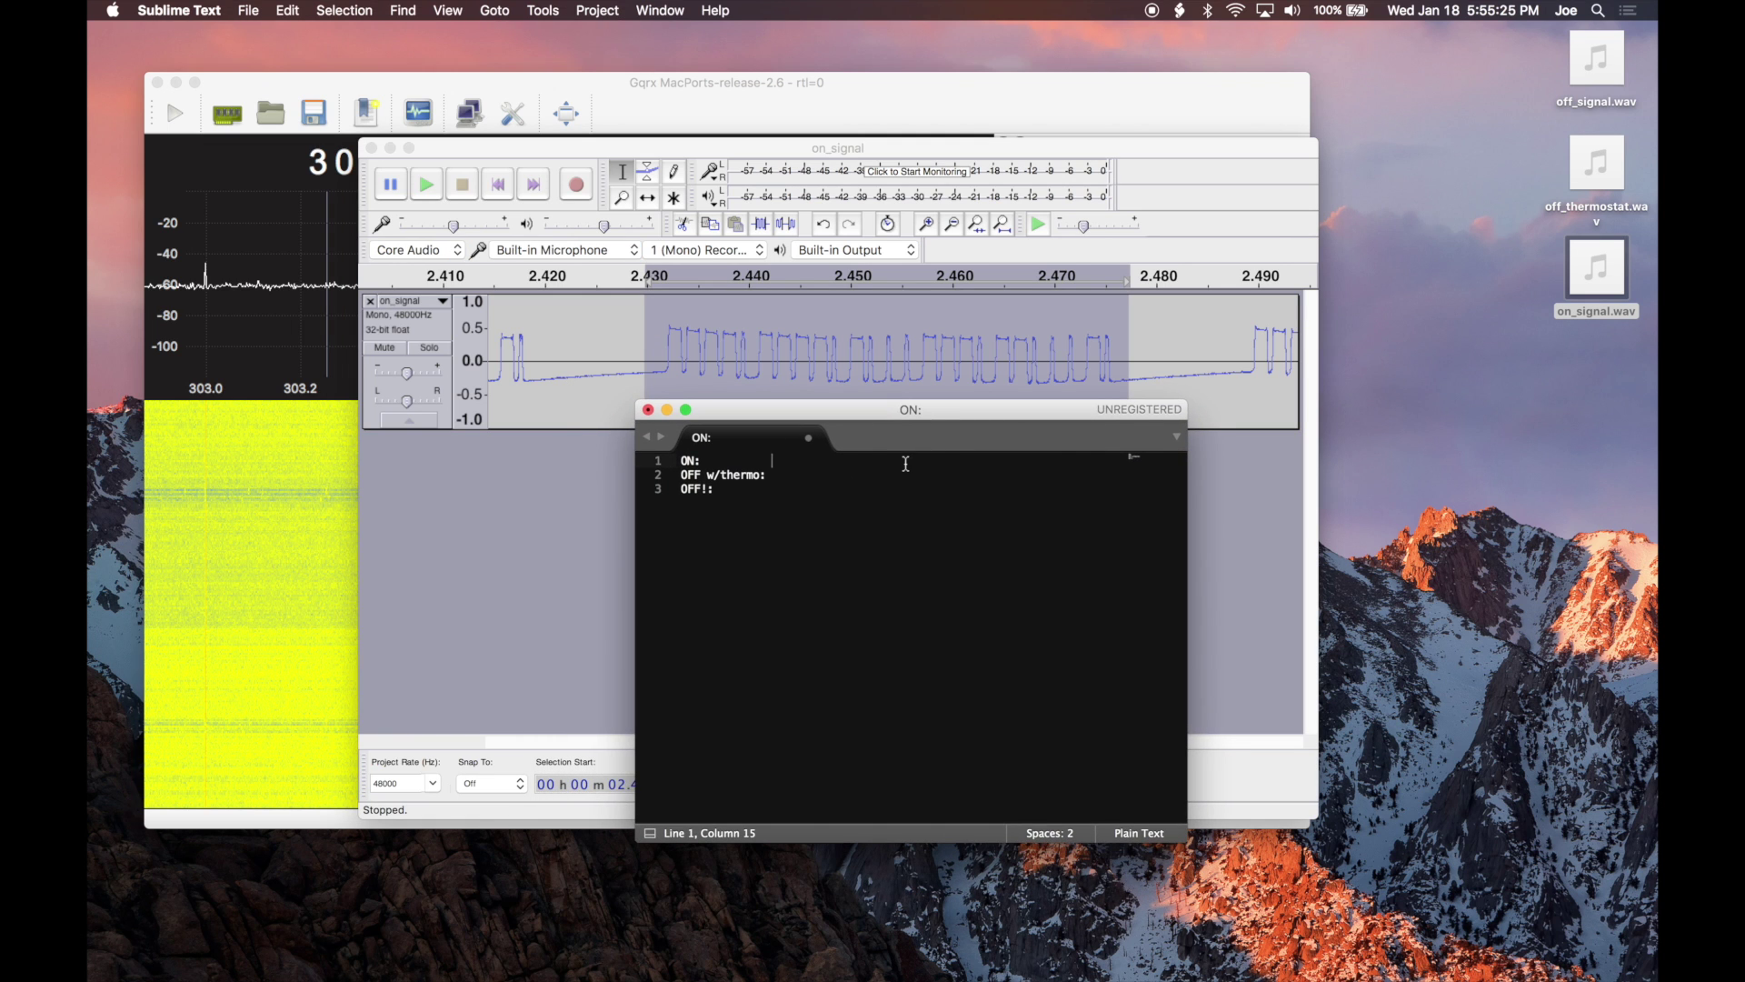
text(1111011)
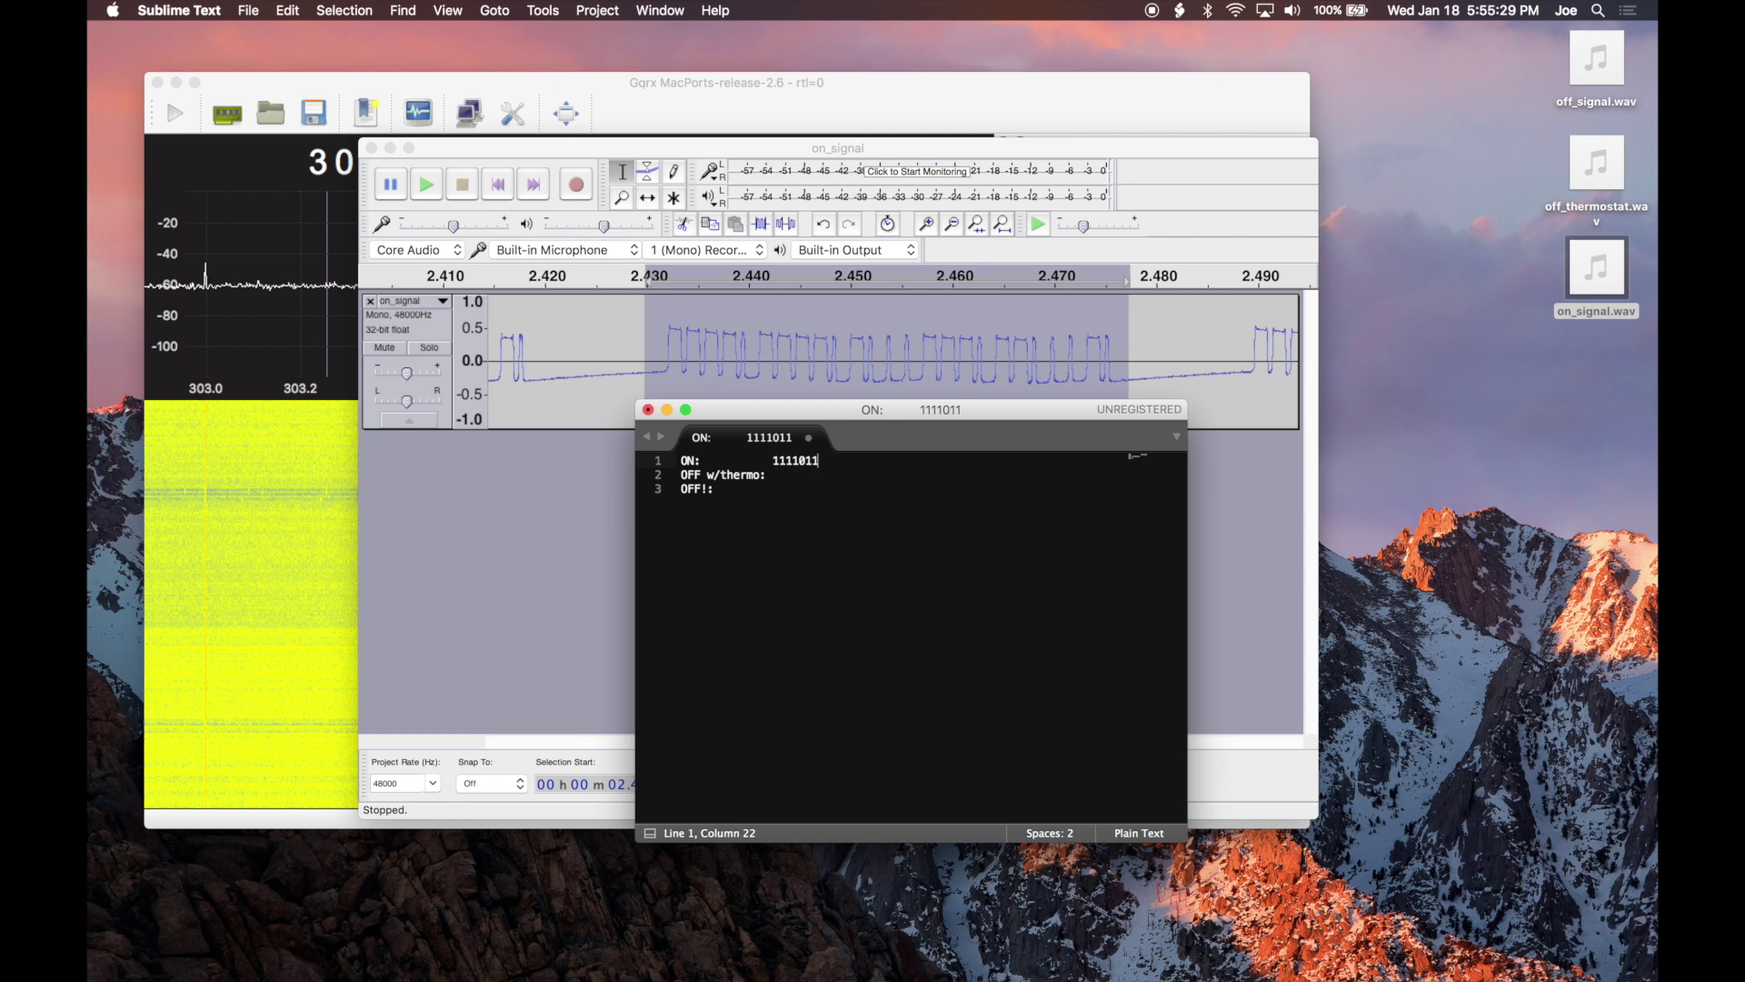
text(1101000)
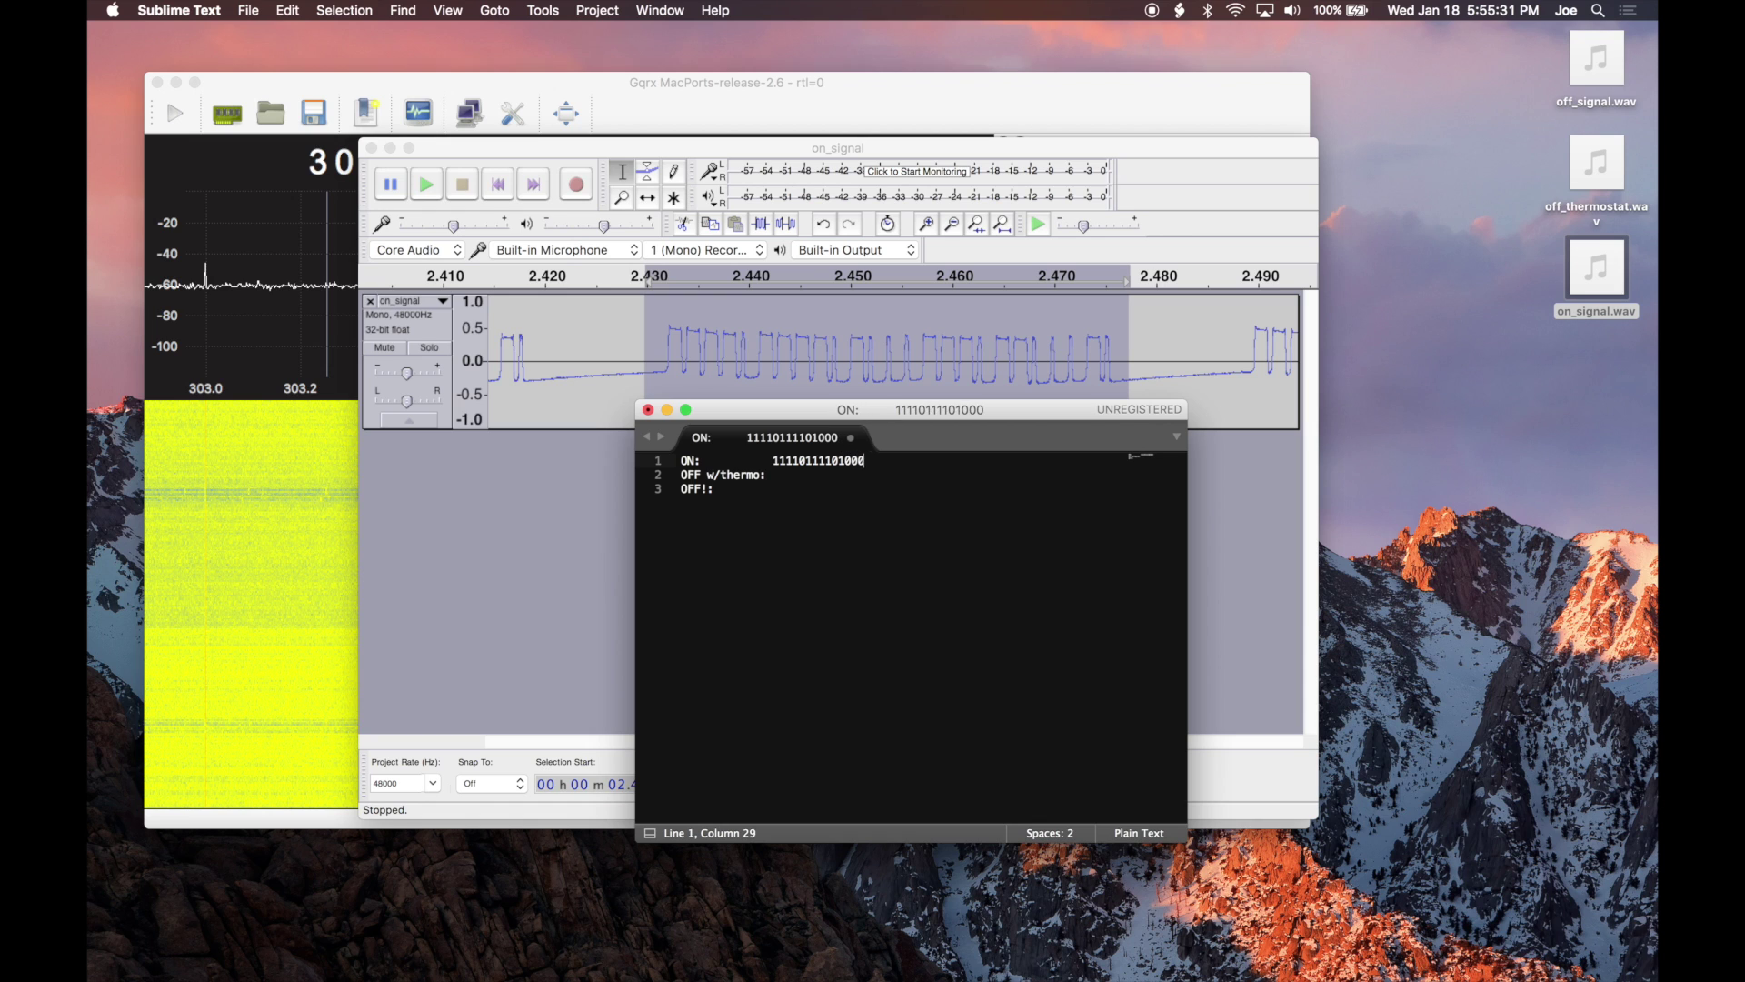
text(1110110)
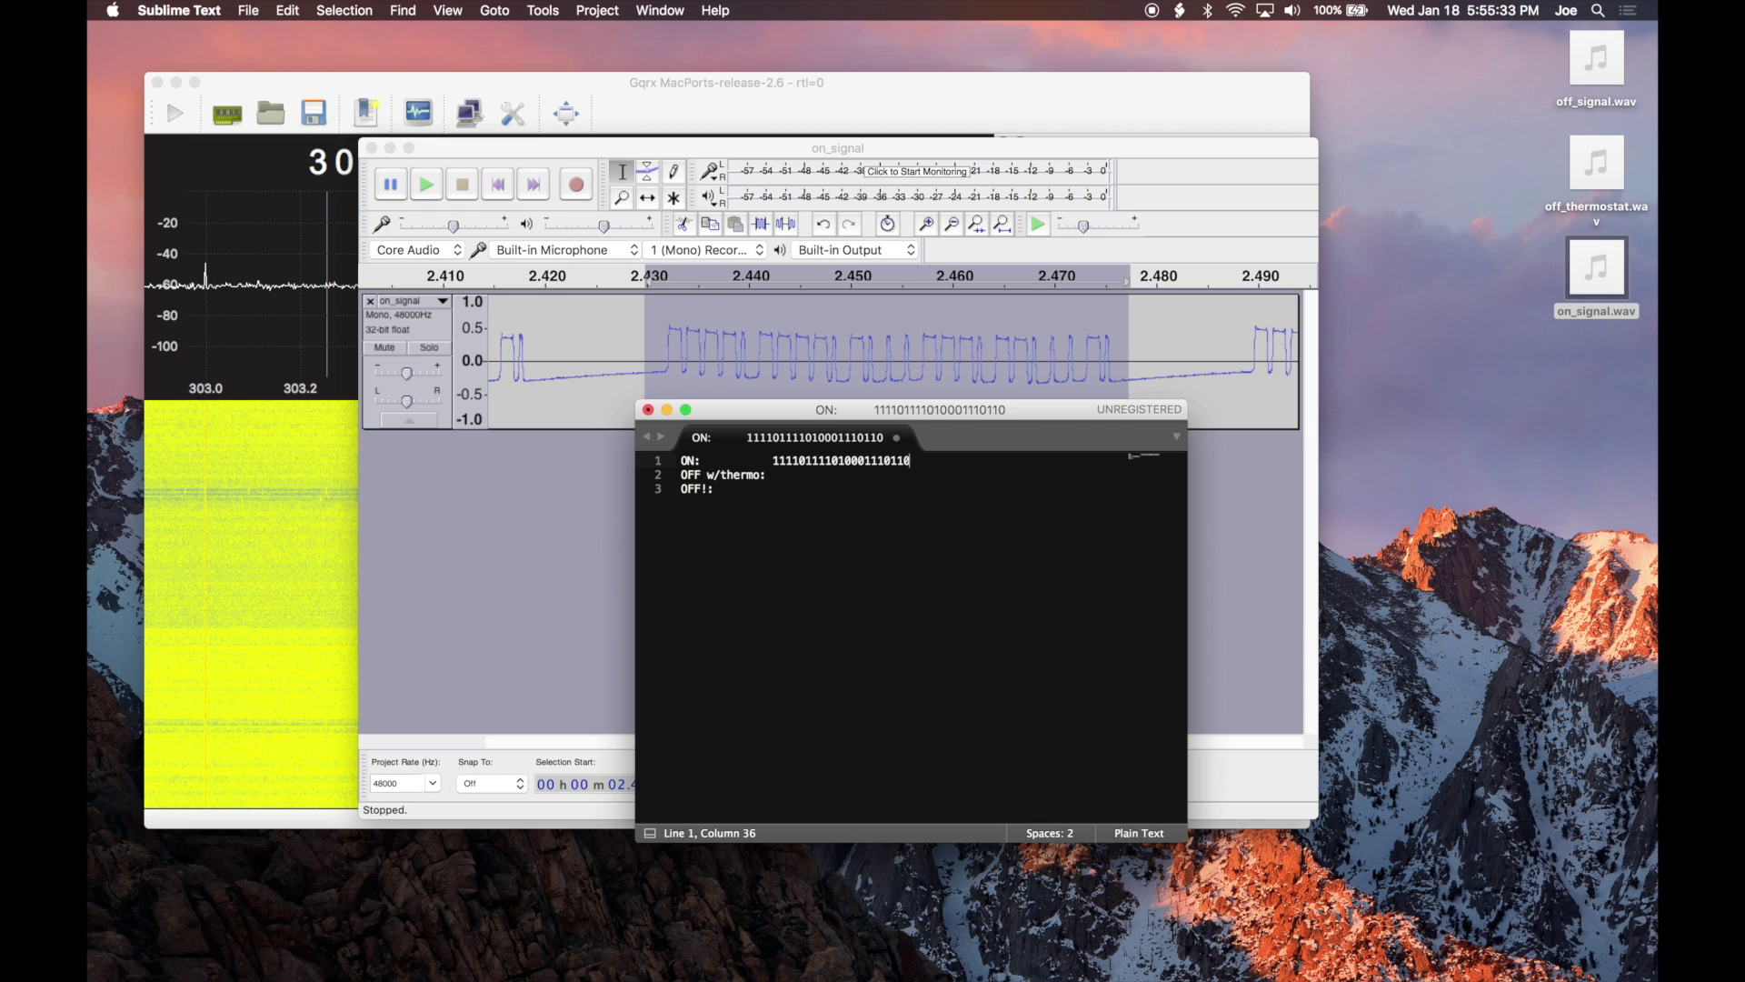
text(0010)
key(alt+shift+Left)
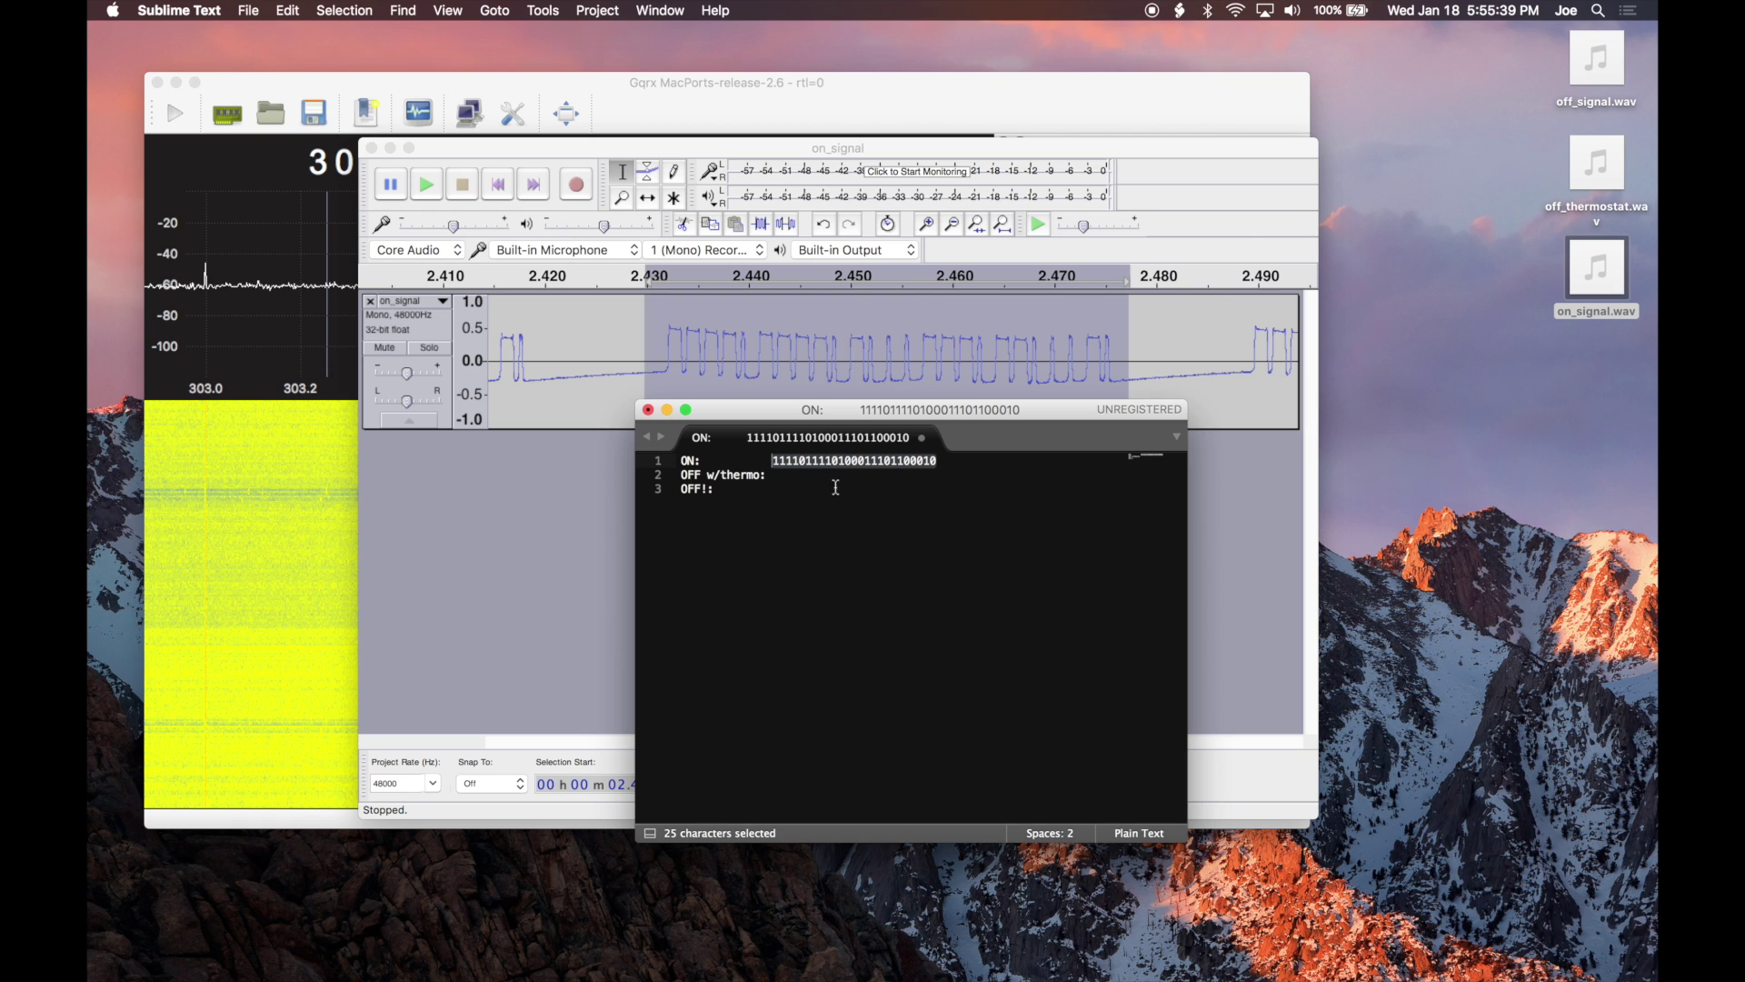
click(919, 476)
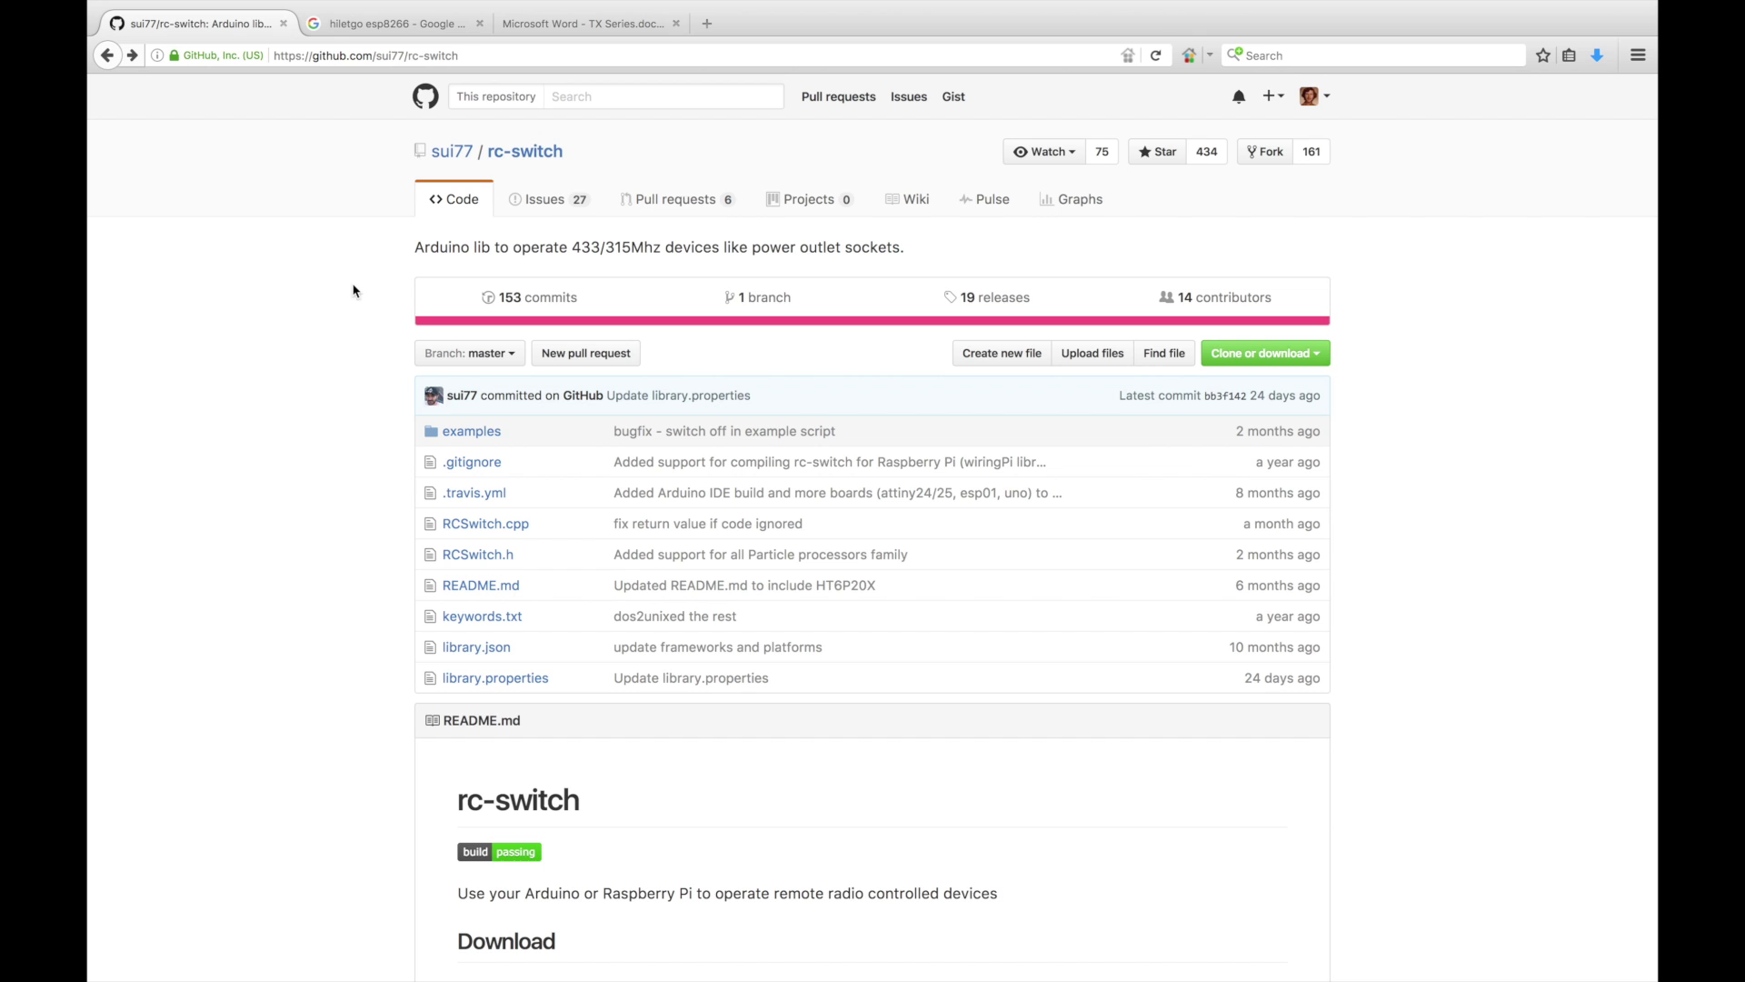
- Scroll through the ESP8266 NodeMCU pinout image, then bring up the TX Series datasheet
click(392, 27)
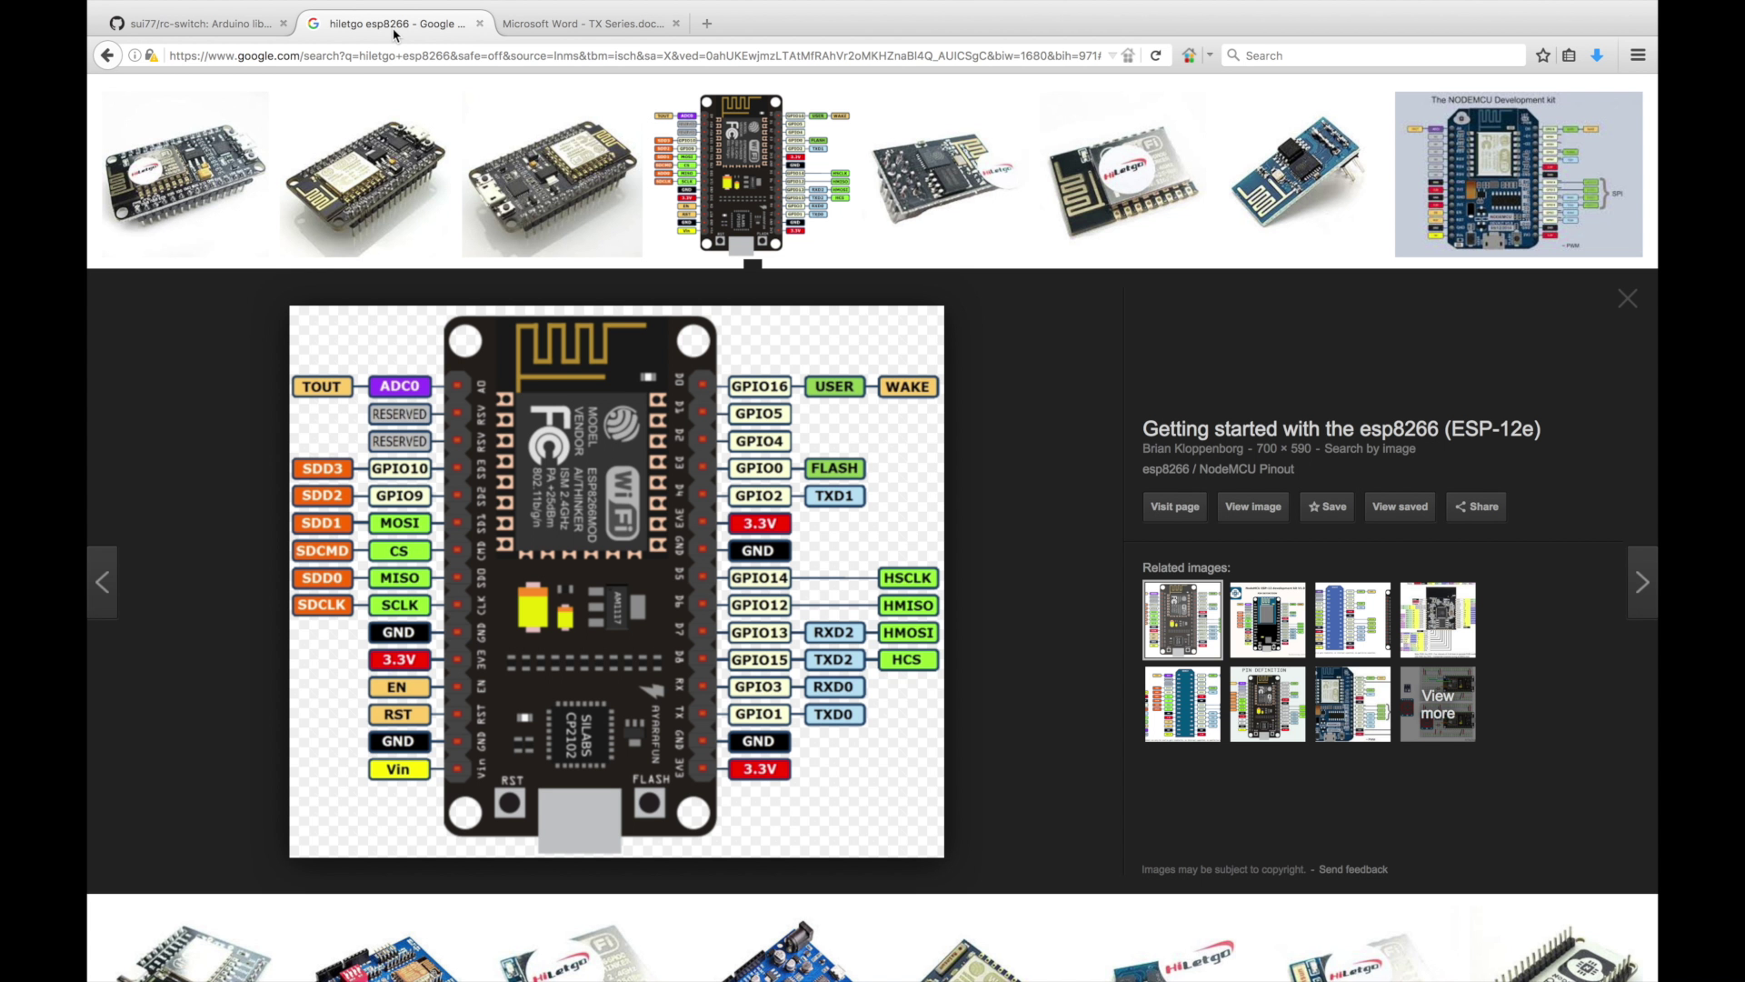
scroll(200, 519, up, 1)
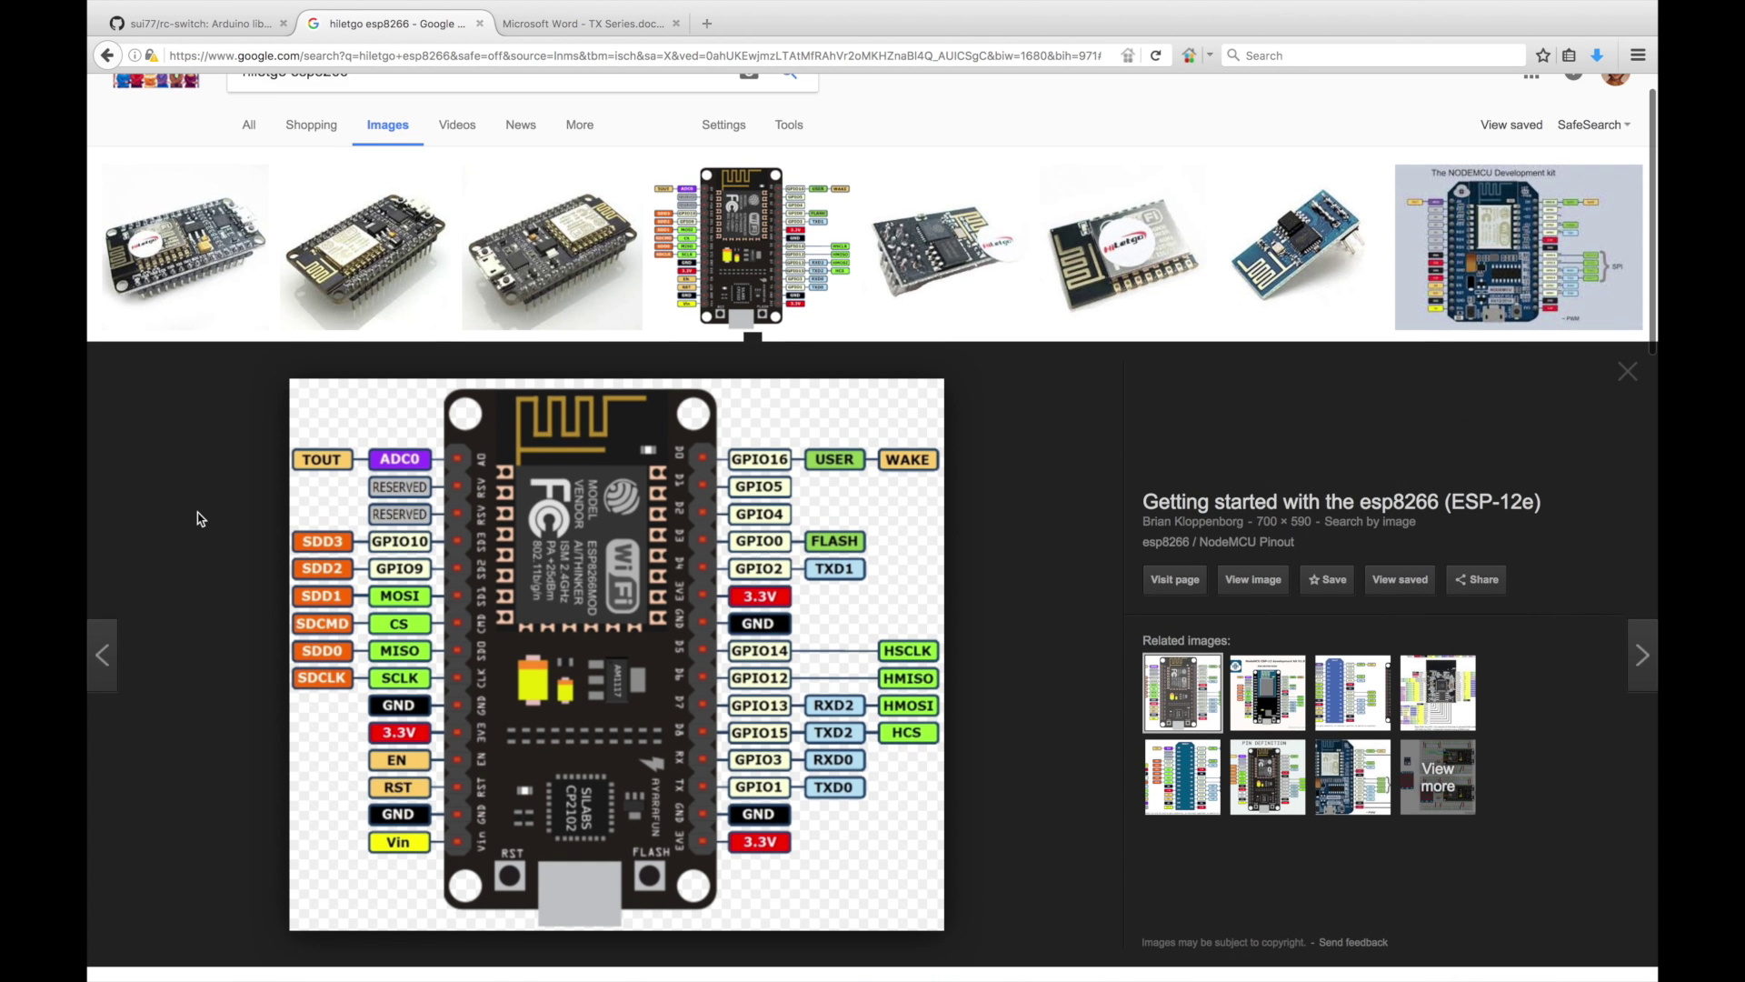
scroll(200, 519, down, 1)
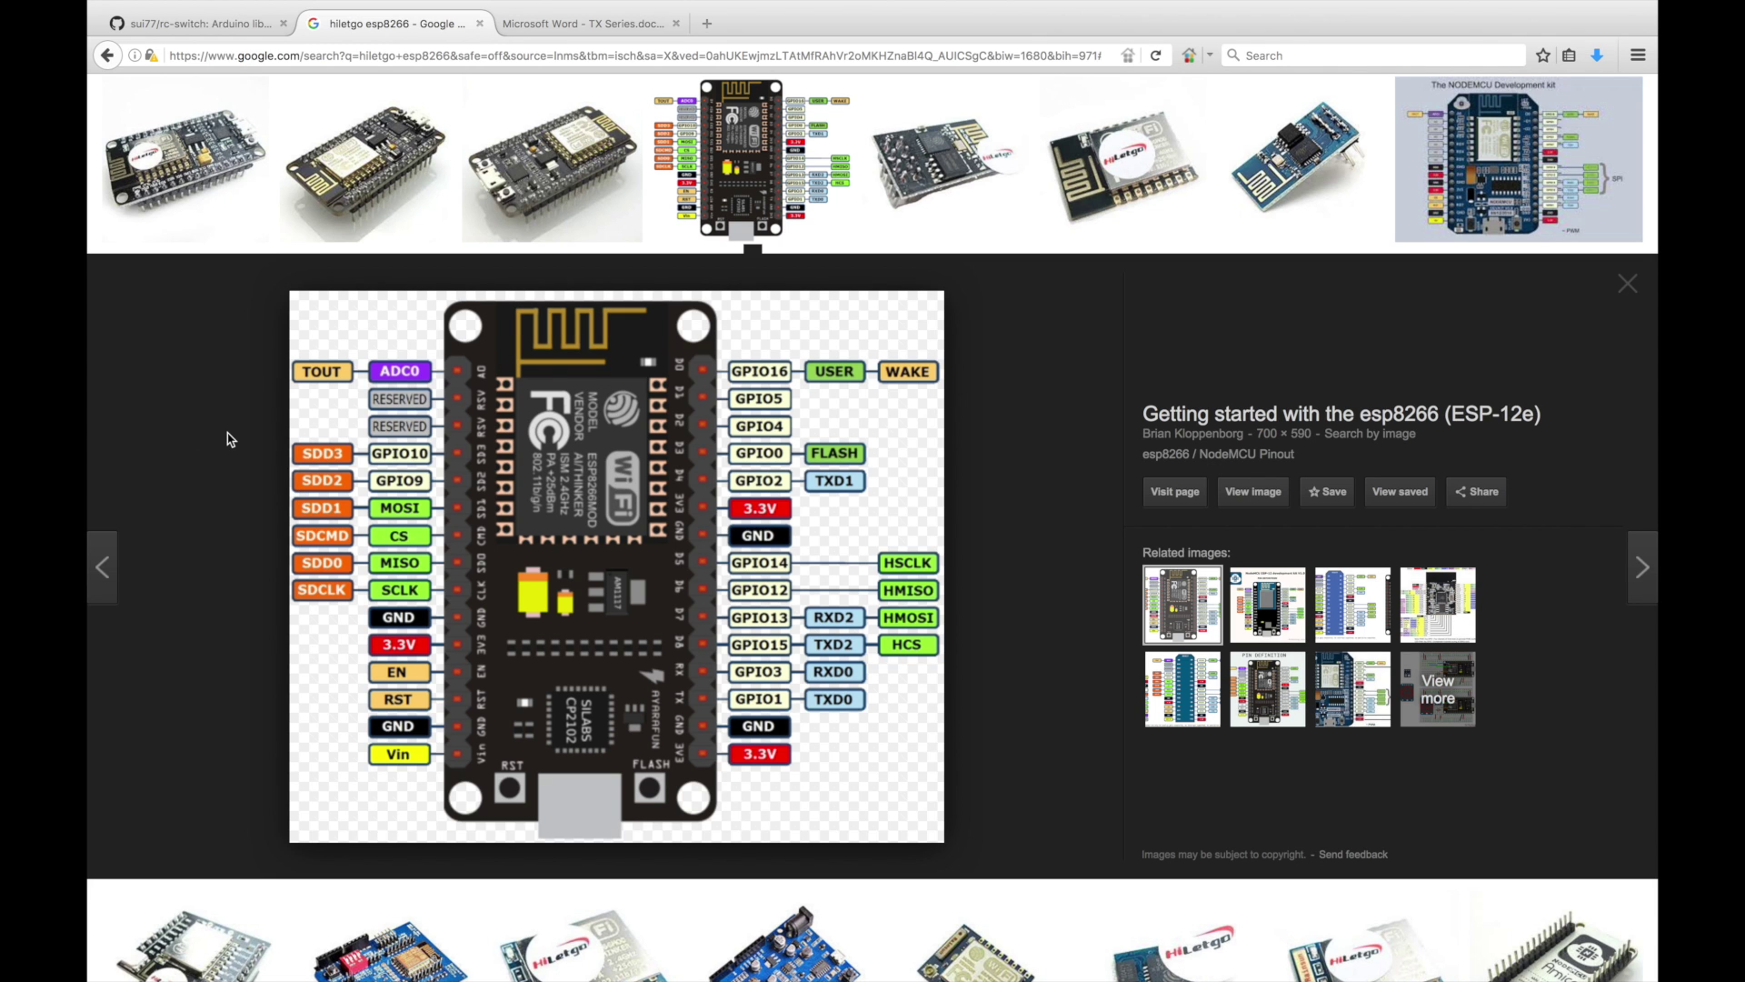
scroll(228, 440, up, 1)
scroll(227, 440, up, 2)
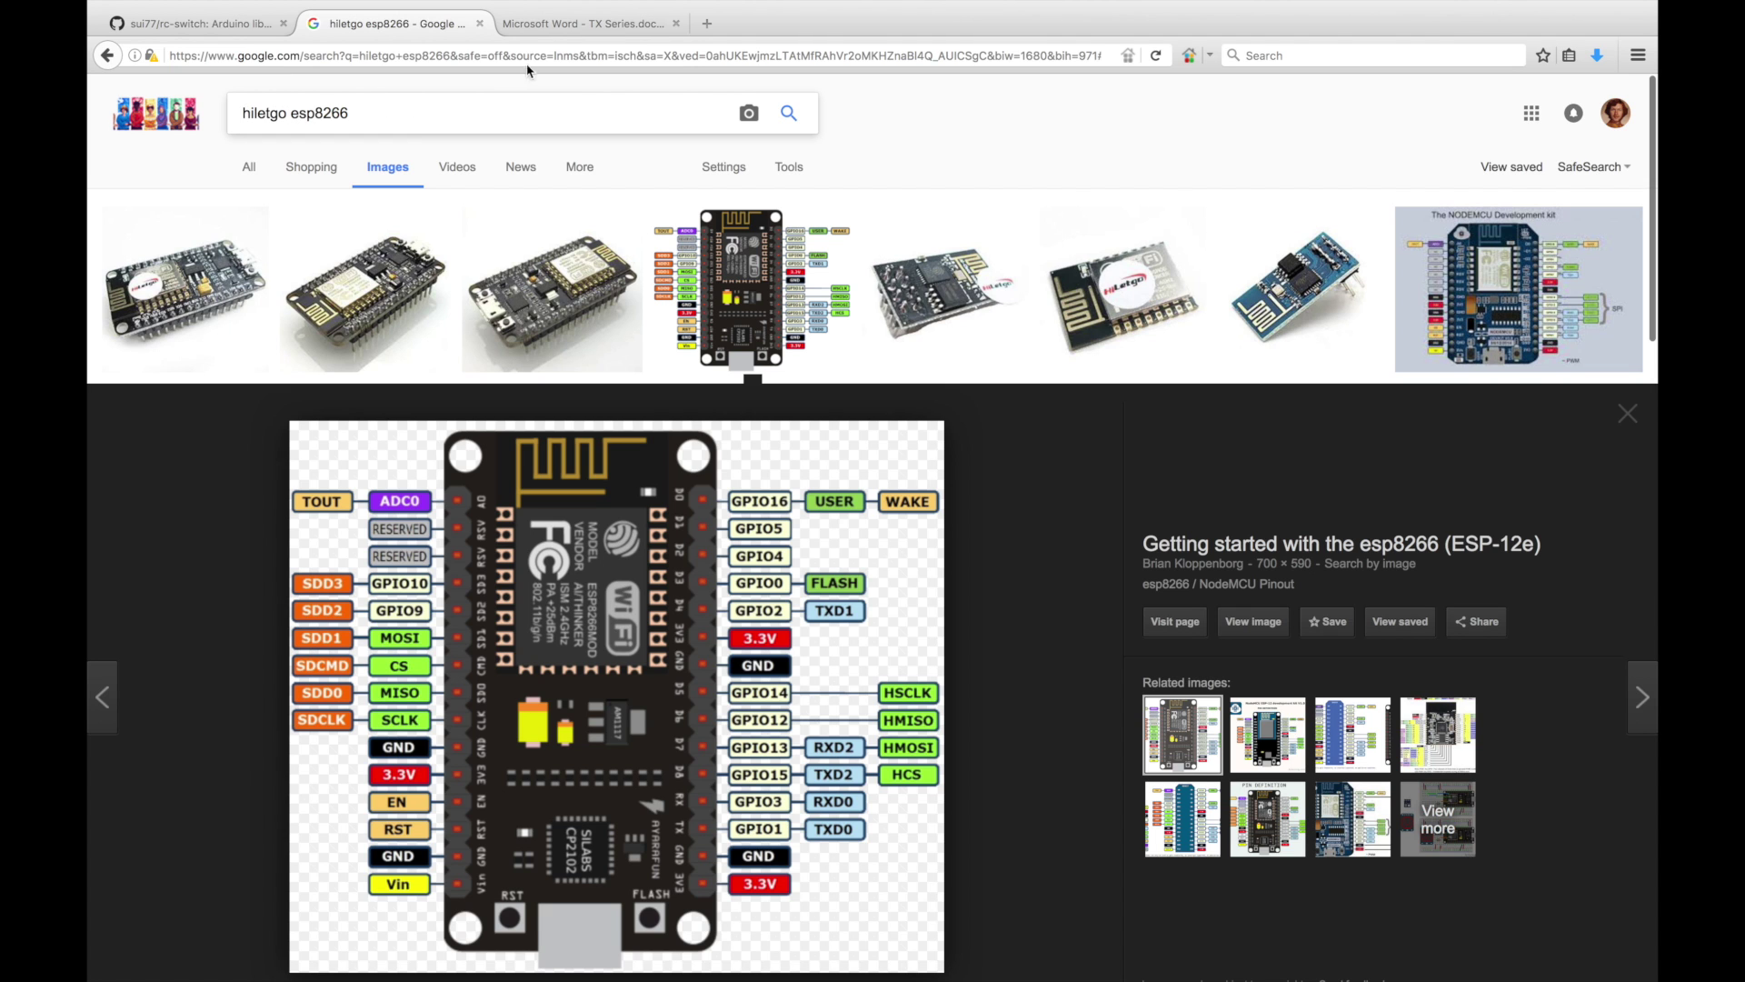
click(581, 24)
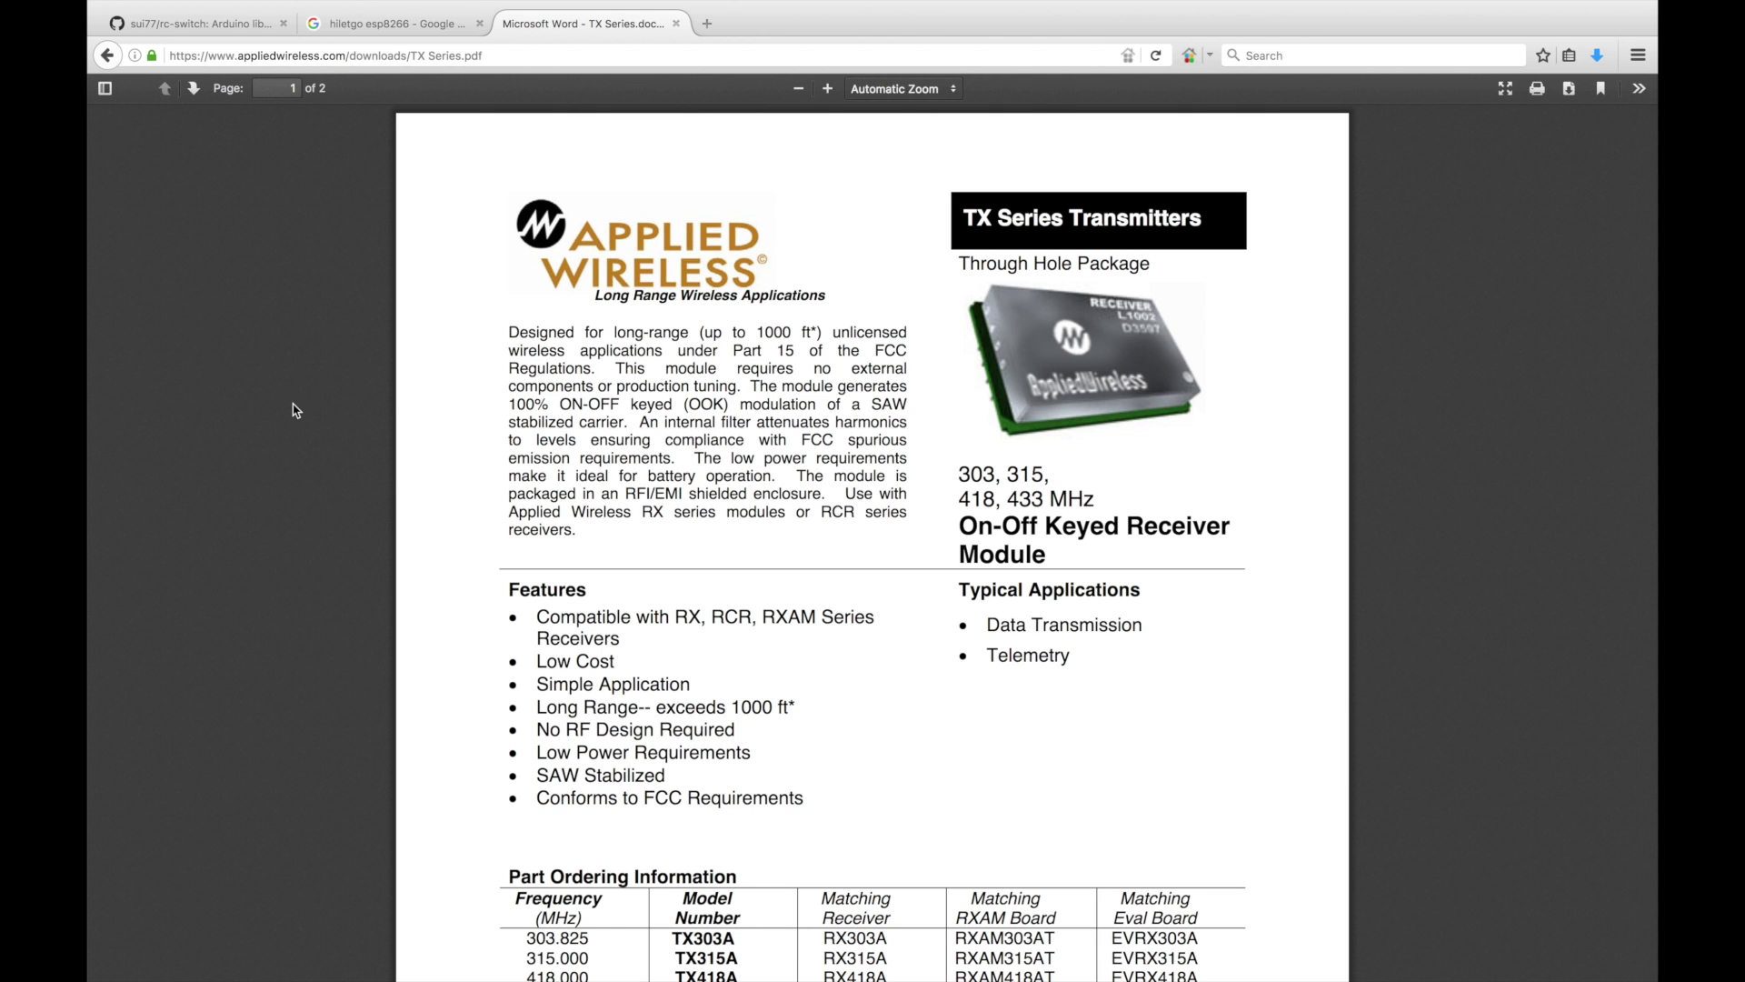
- Scroll the TX Series datasheet past Part Ordering Information to the page 2 pinouts
scroll(352, 289, down, 7)
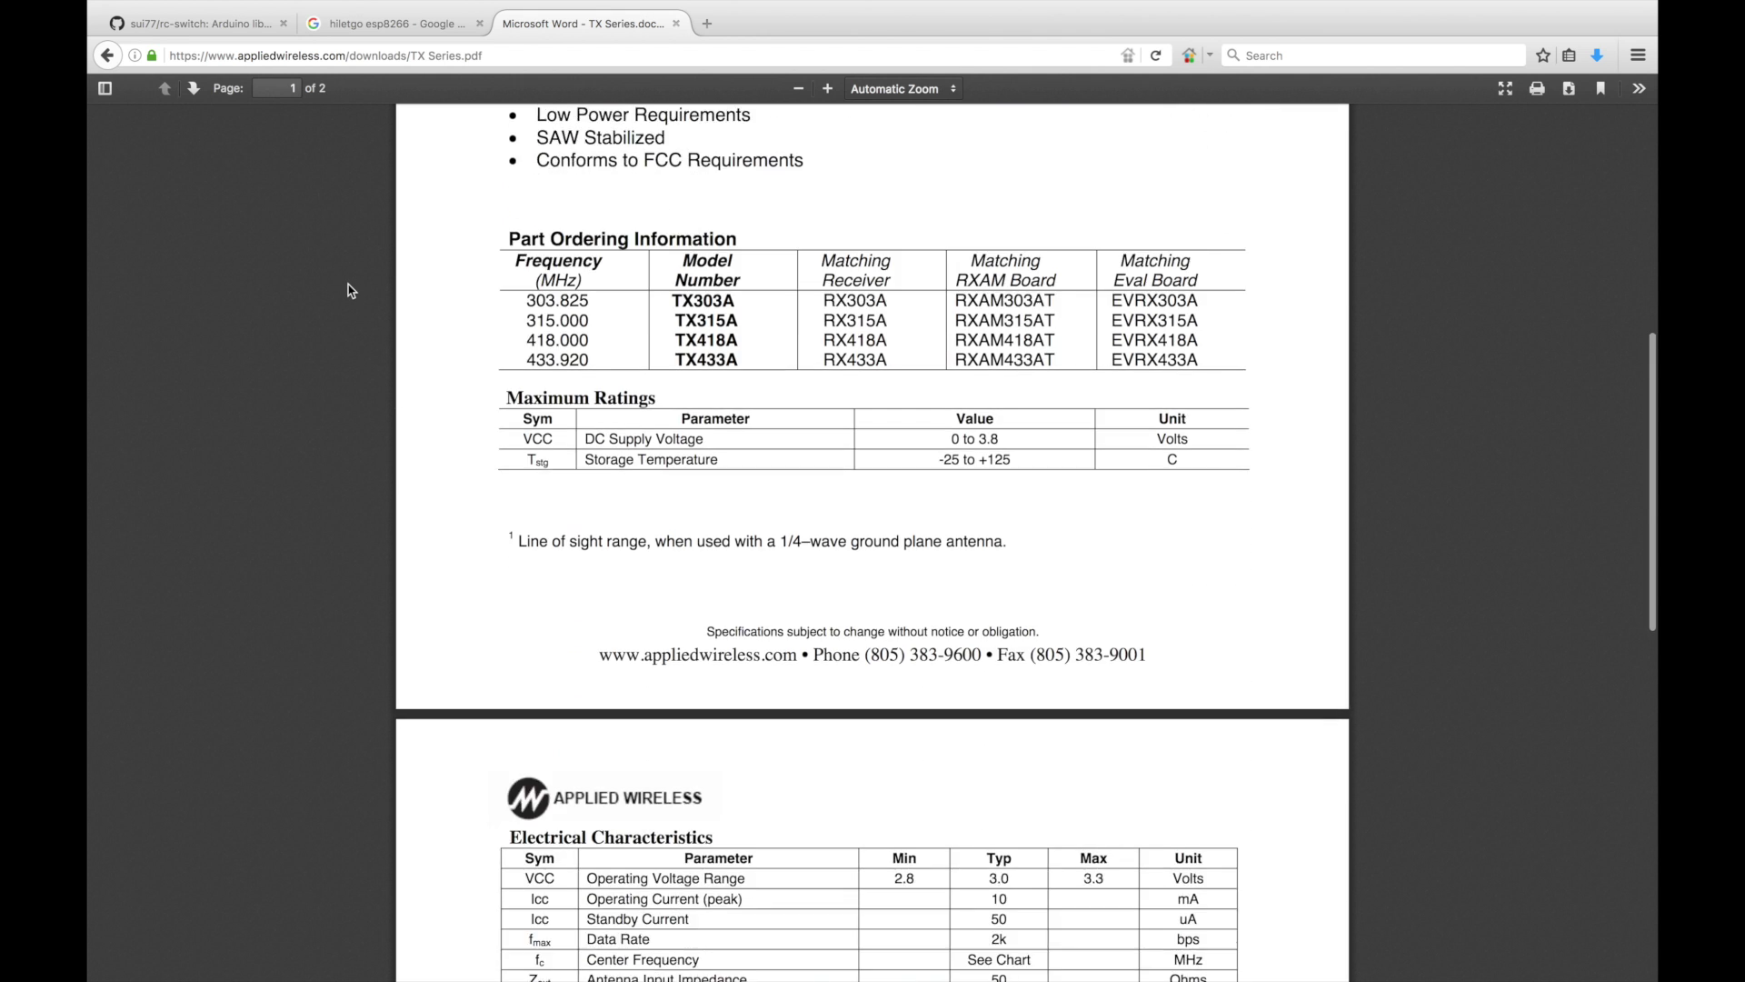
scroll(351, 290, down, 9)
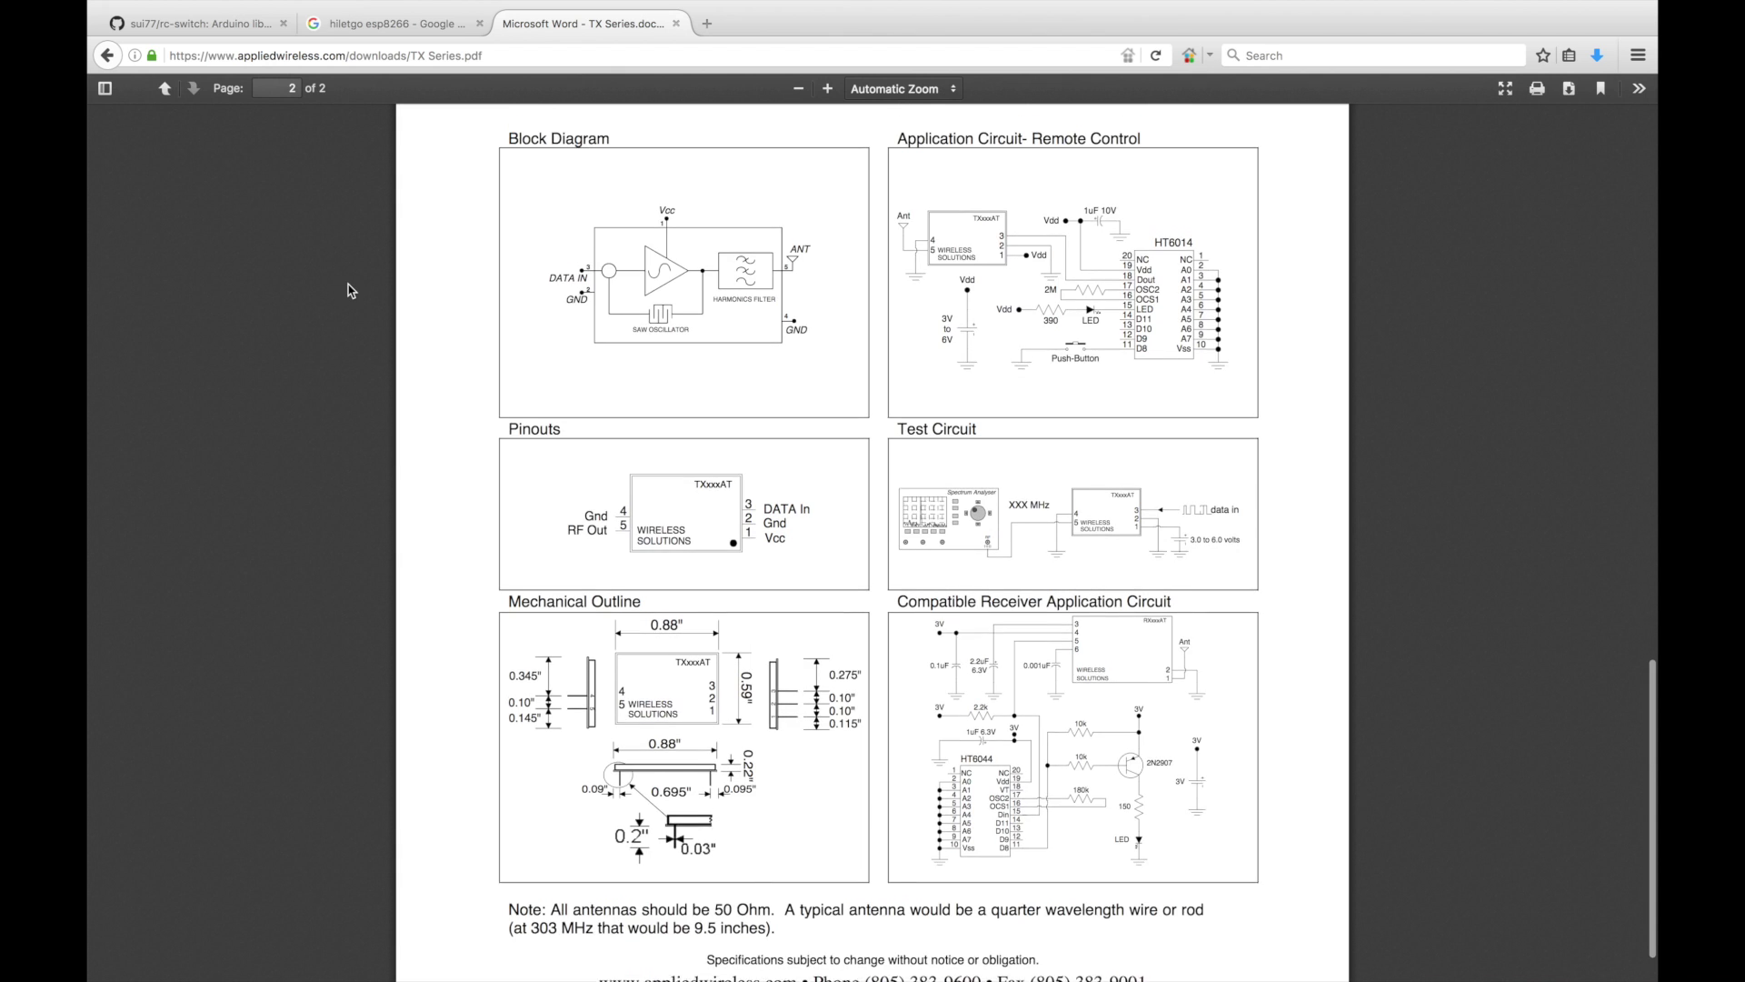
scroll(351, 290, up, 1)
scroll(351, 287, down, 1)
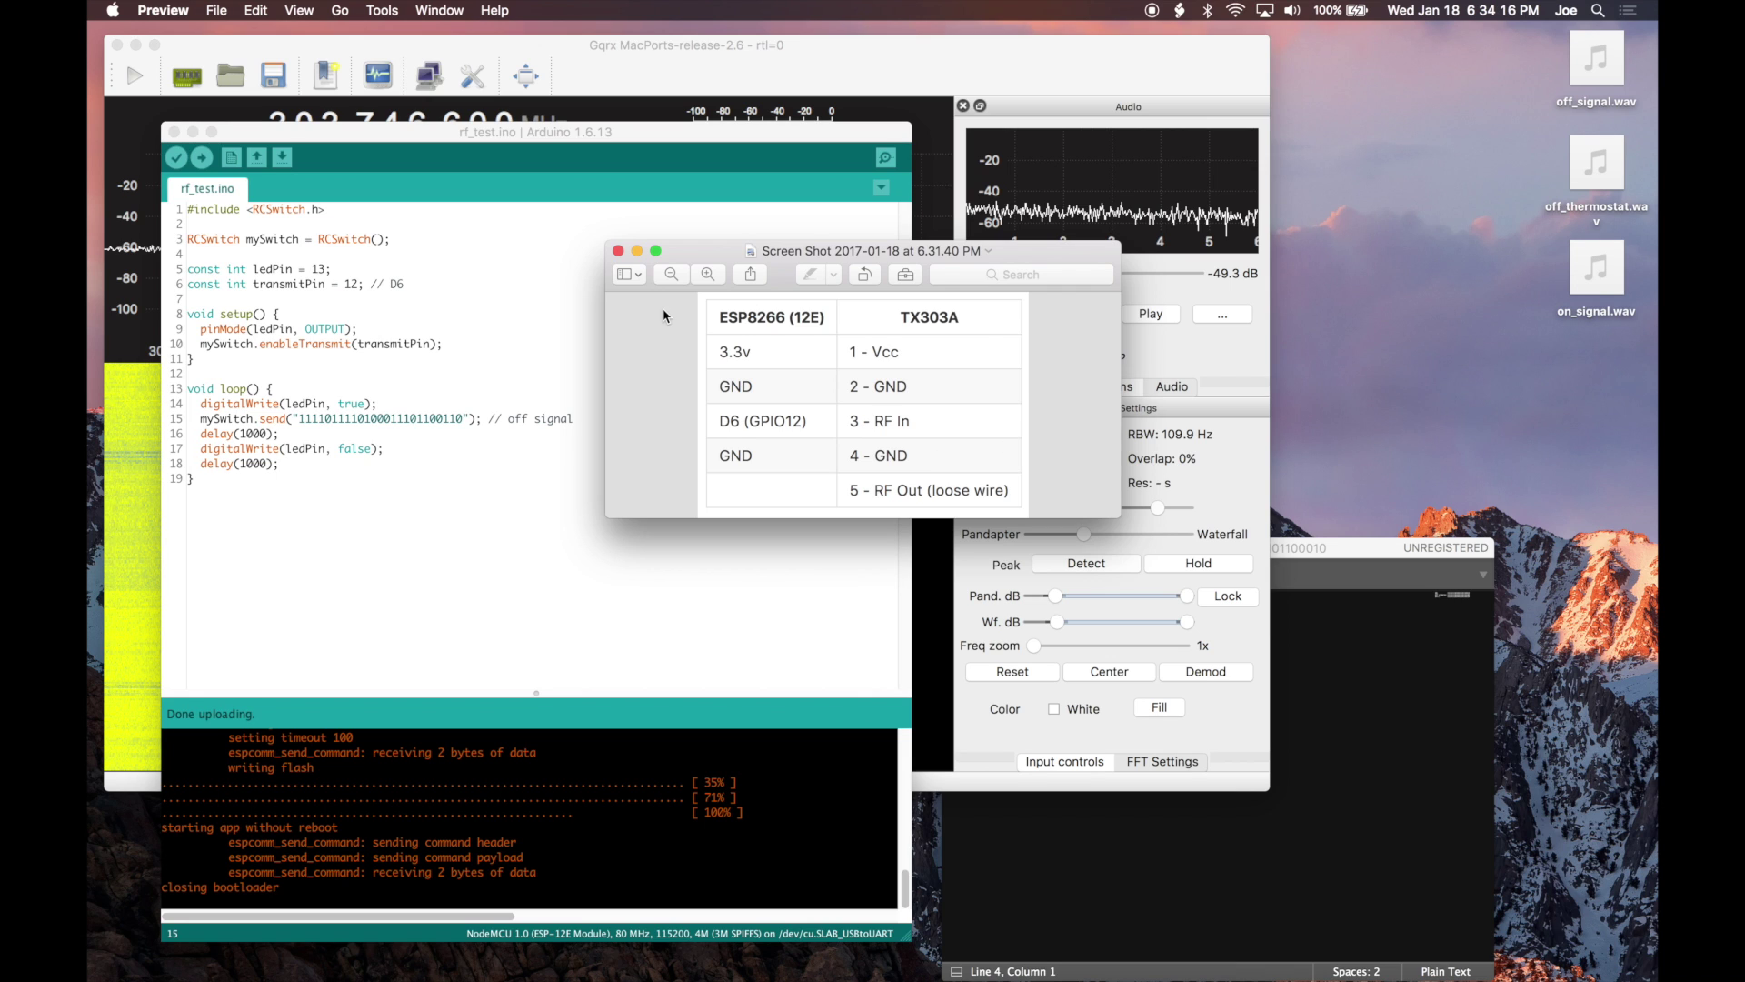
- Close the ESP8266-to-TX303A wiring table screenshot to reveal rf_test.ino
click(618, 252)
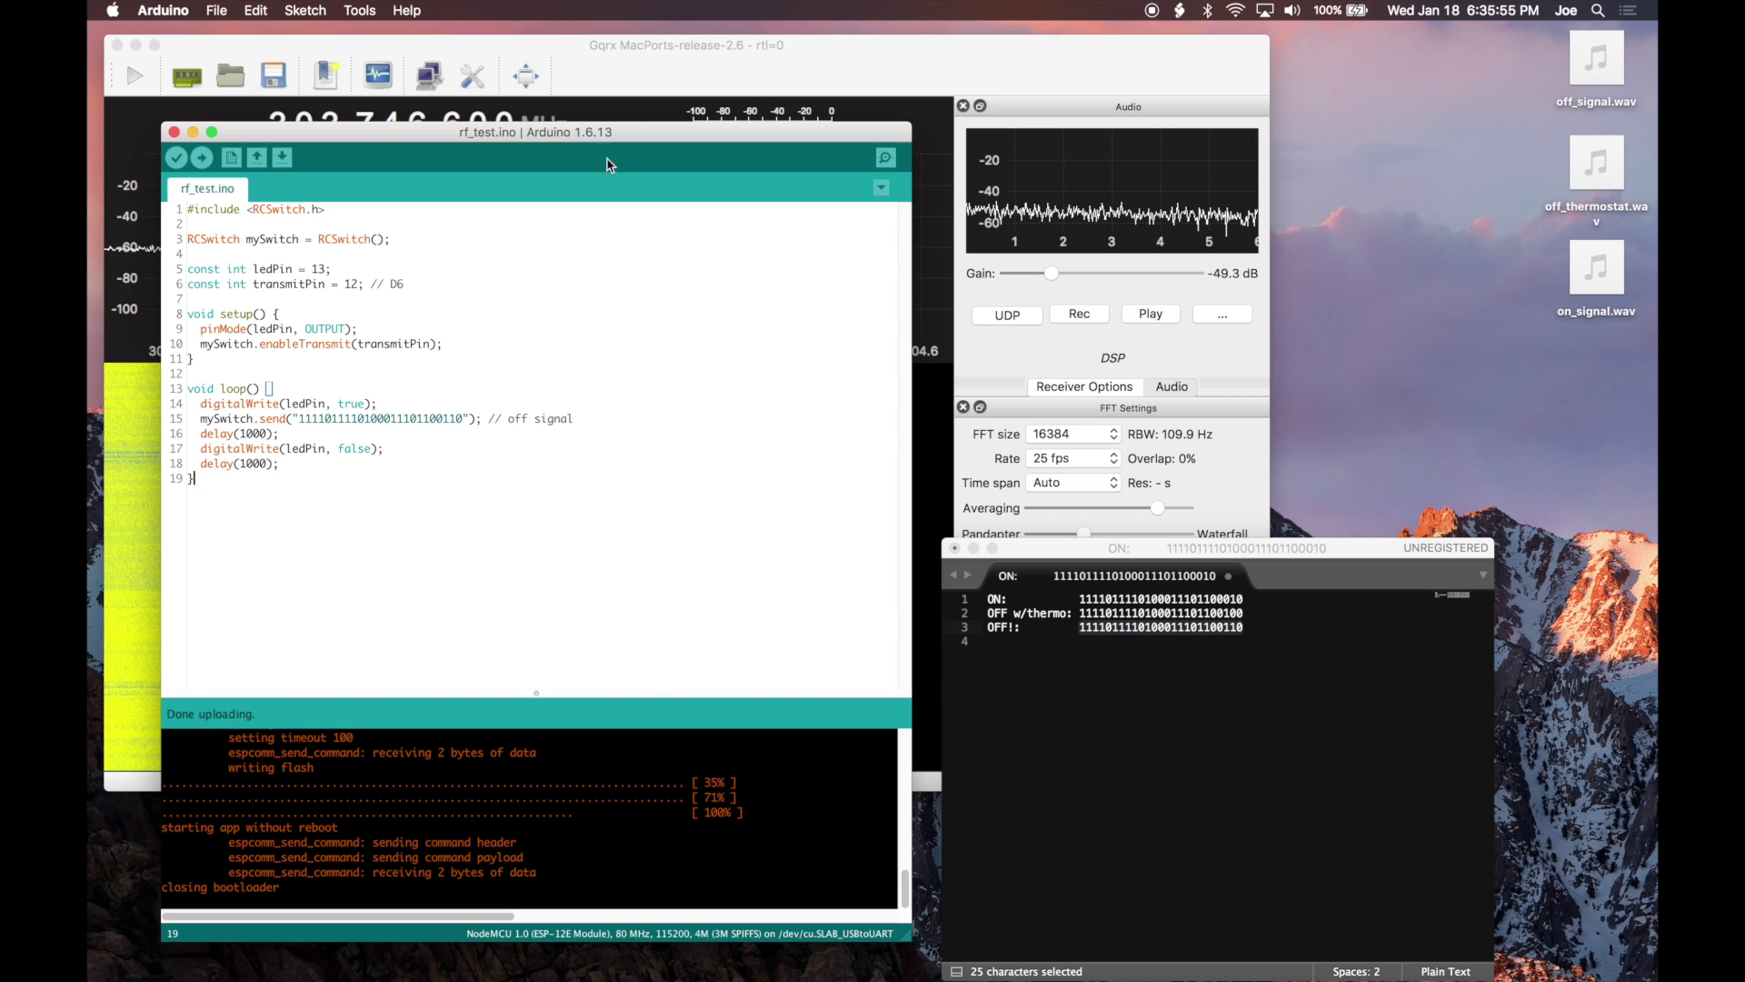
- Start DSP, lower audio gain to -54.5 dB, tune to 303.855500 MHz and record a short wav clip
click(647, 86)
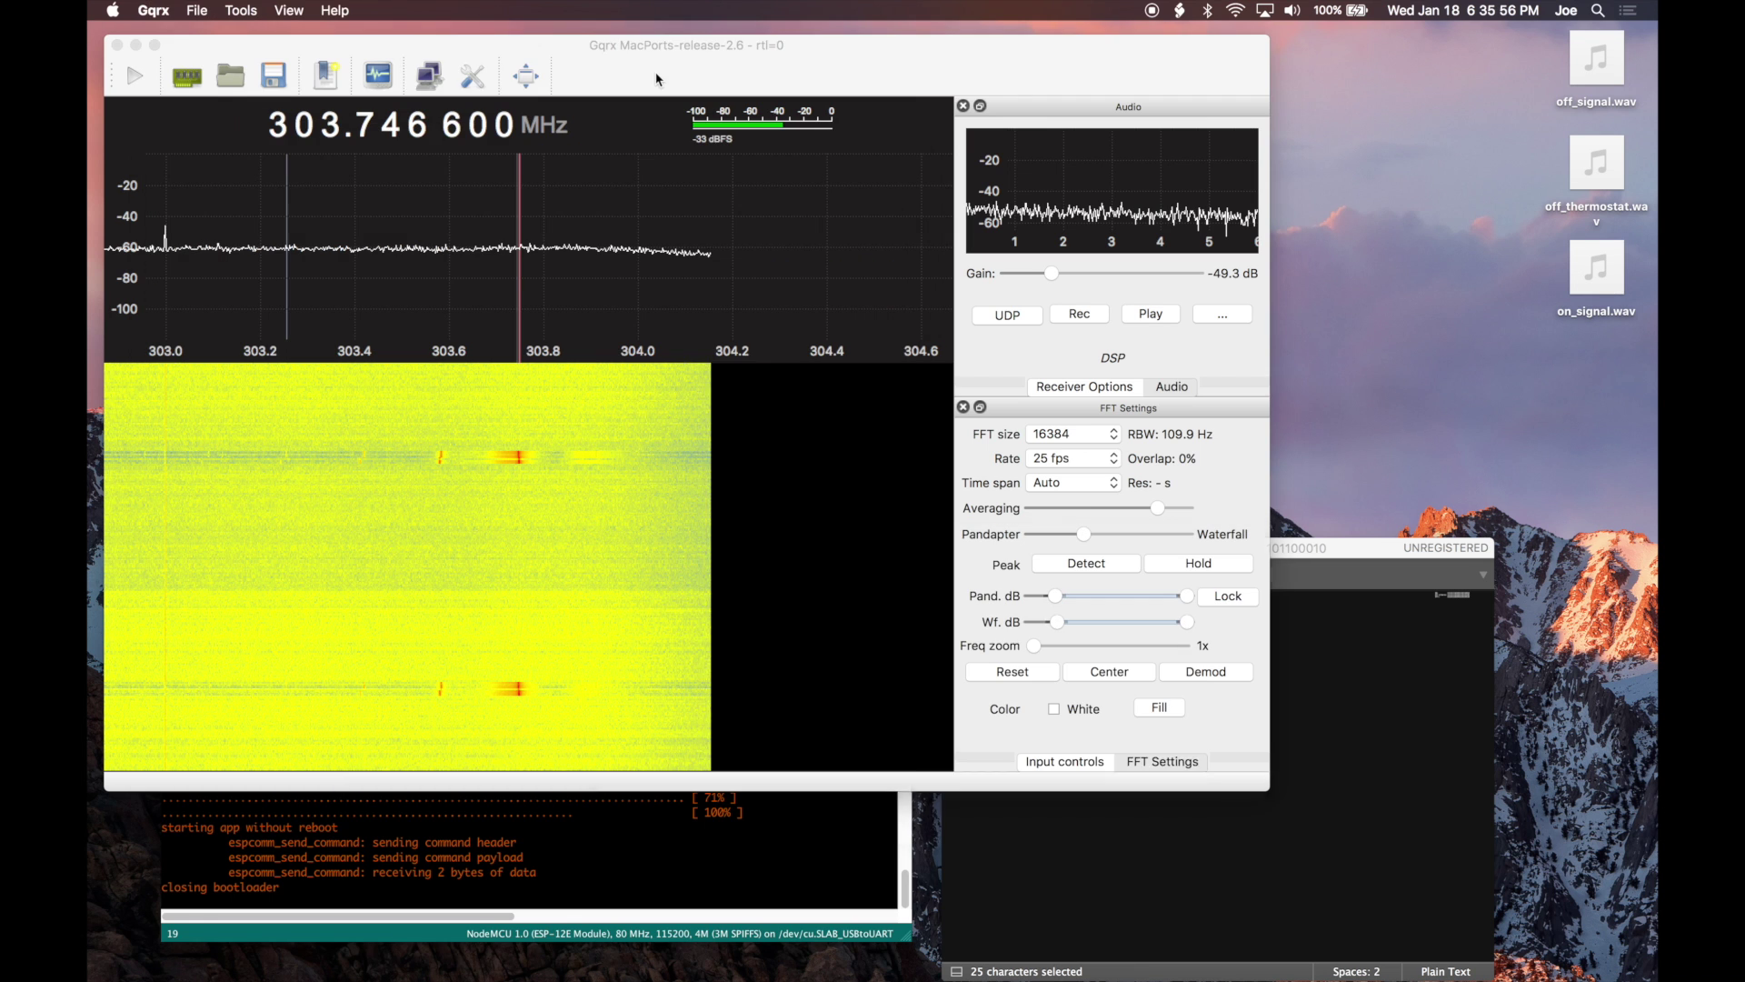
click(135, 75)
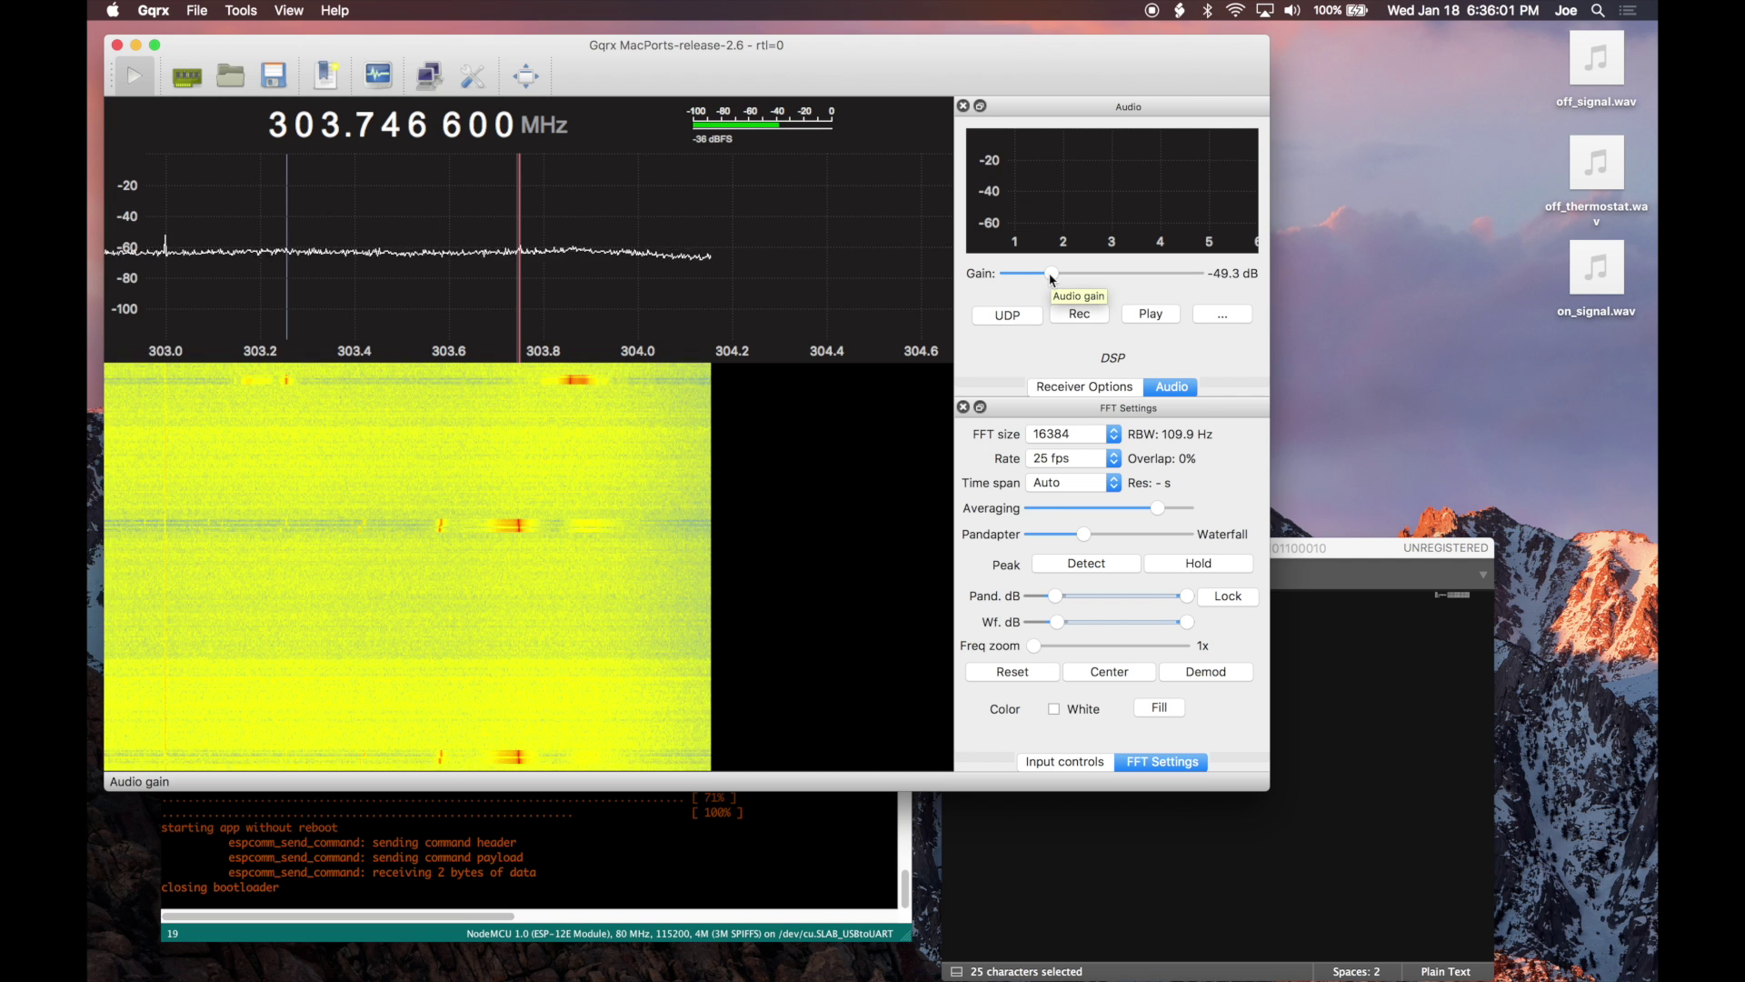
drag(1052, 272, 1045, 273)
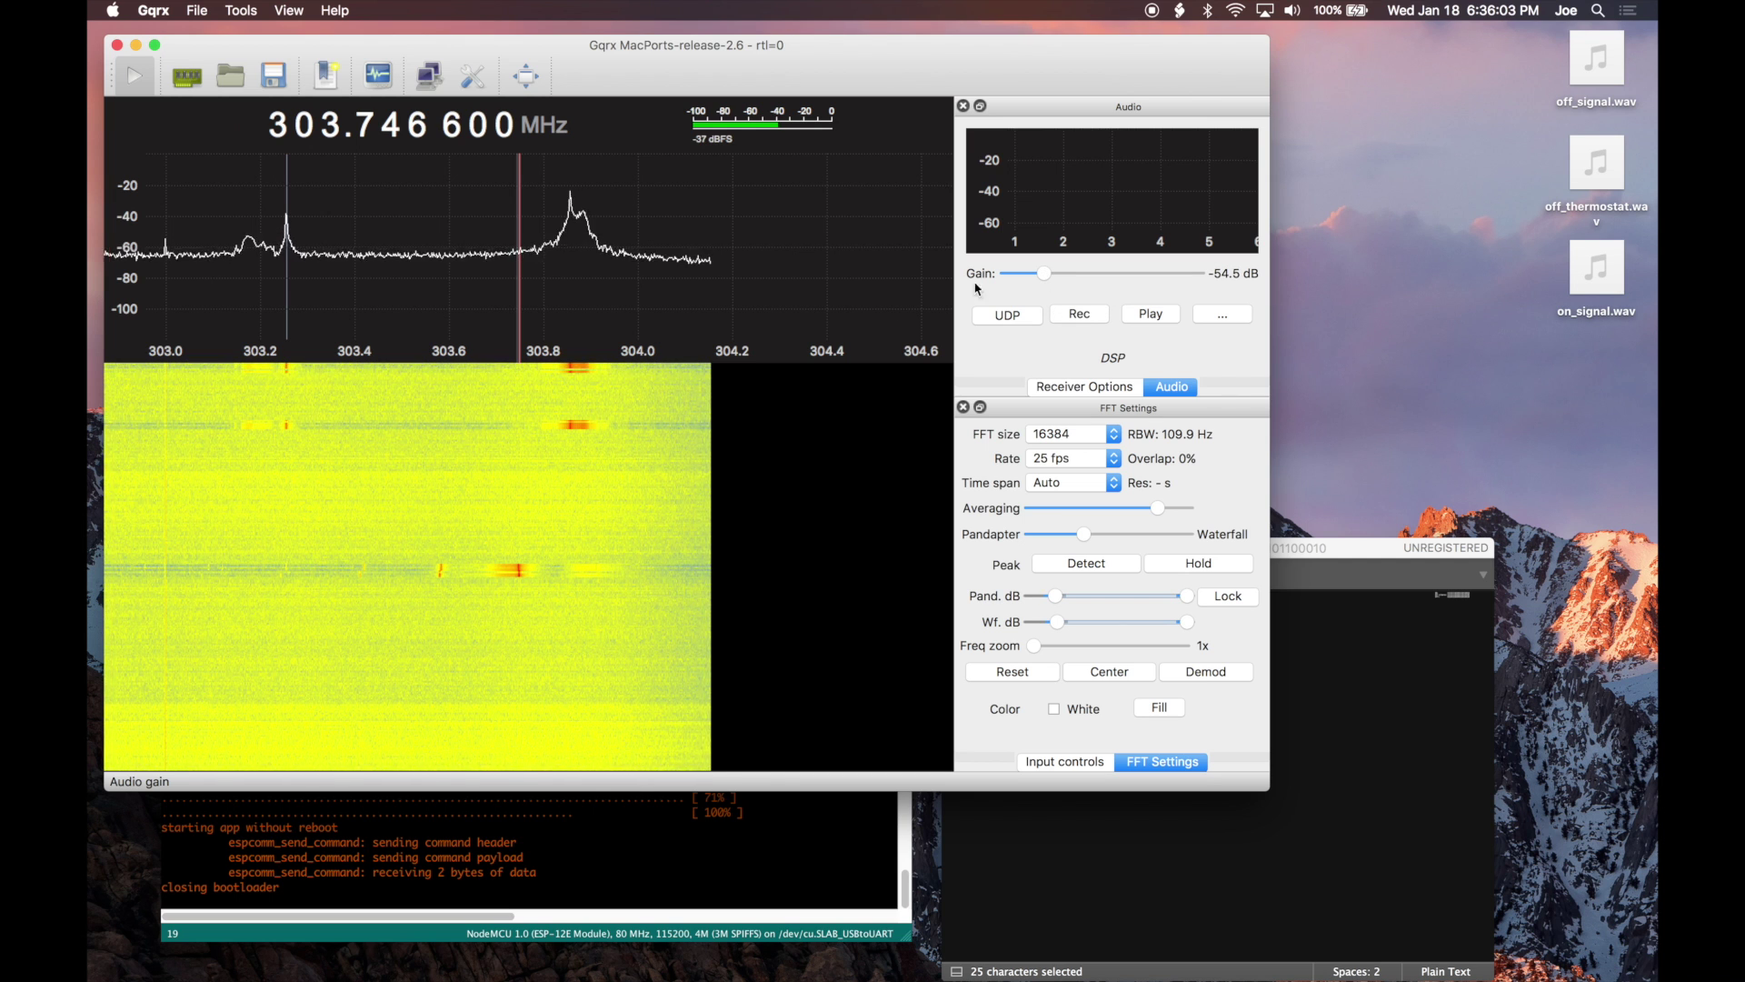
click(571, 396)
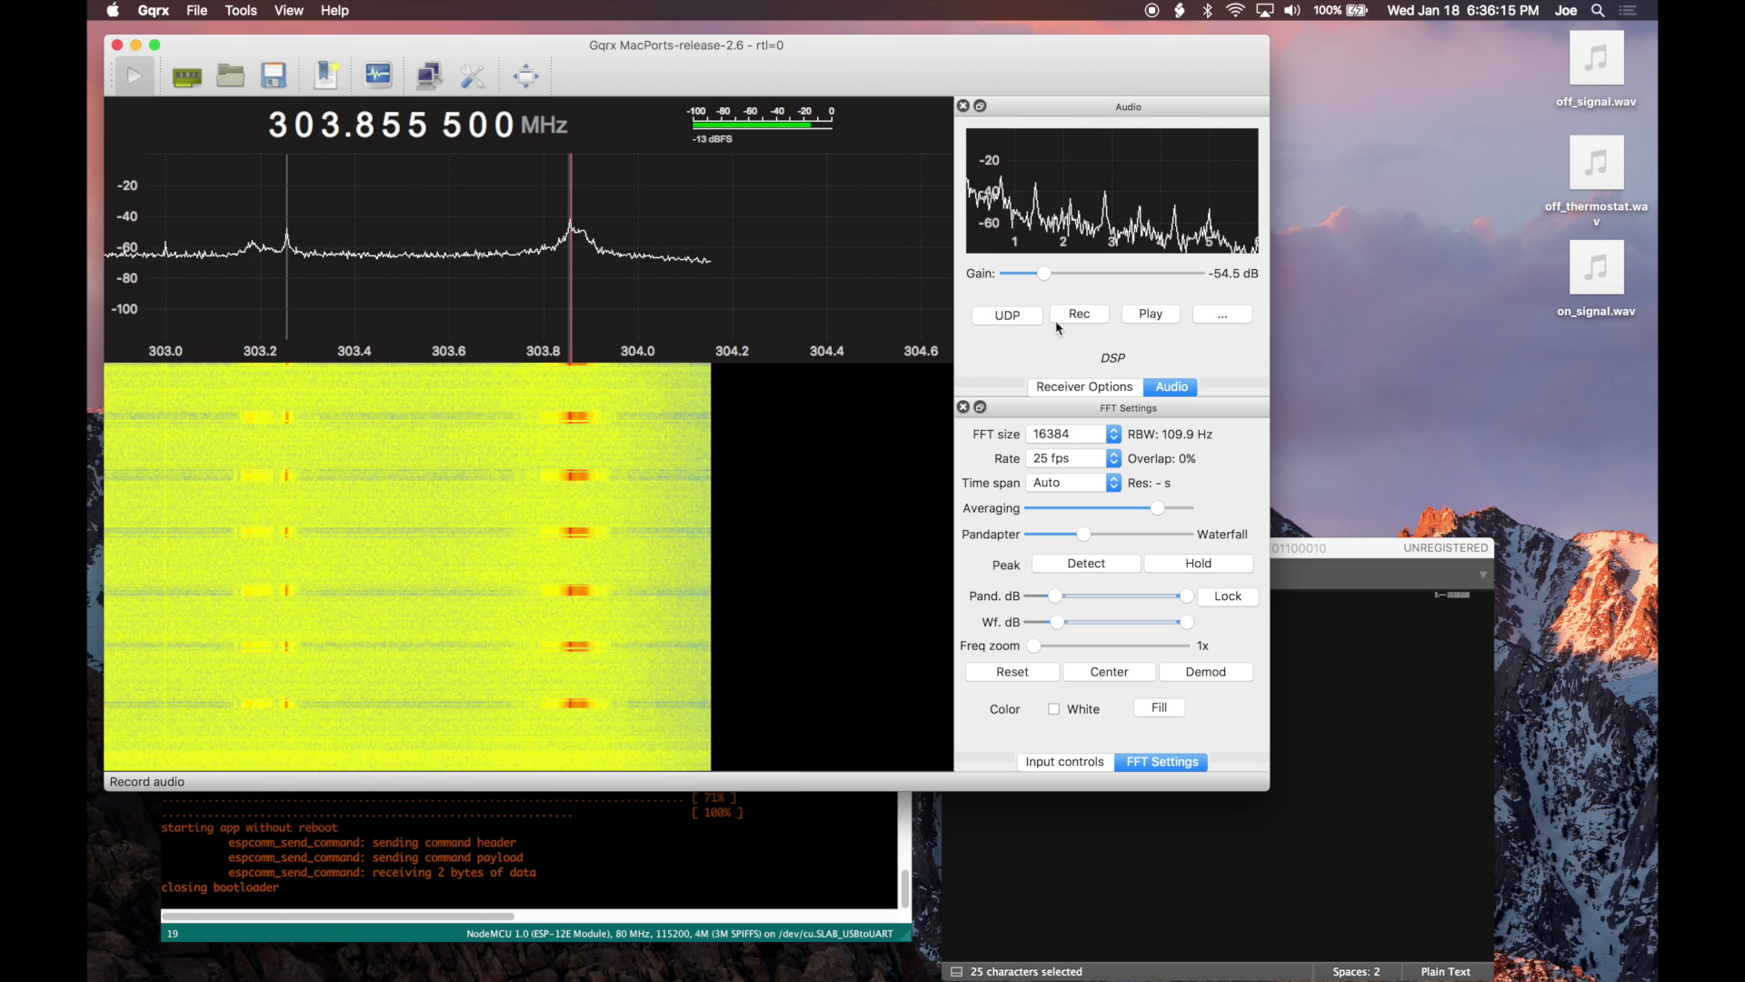
click(1081, 315)
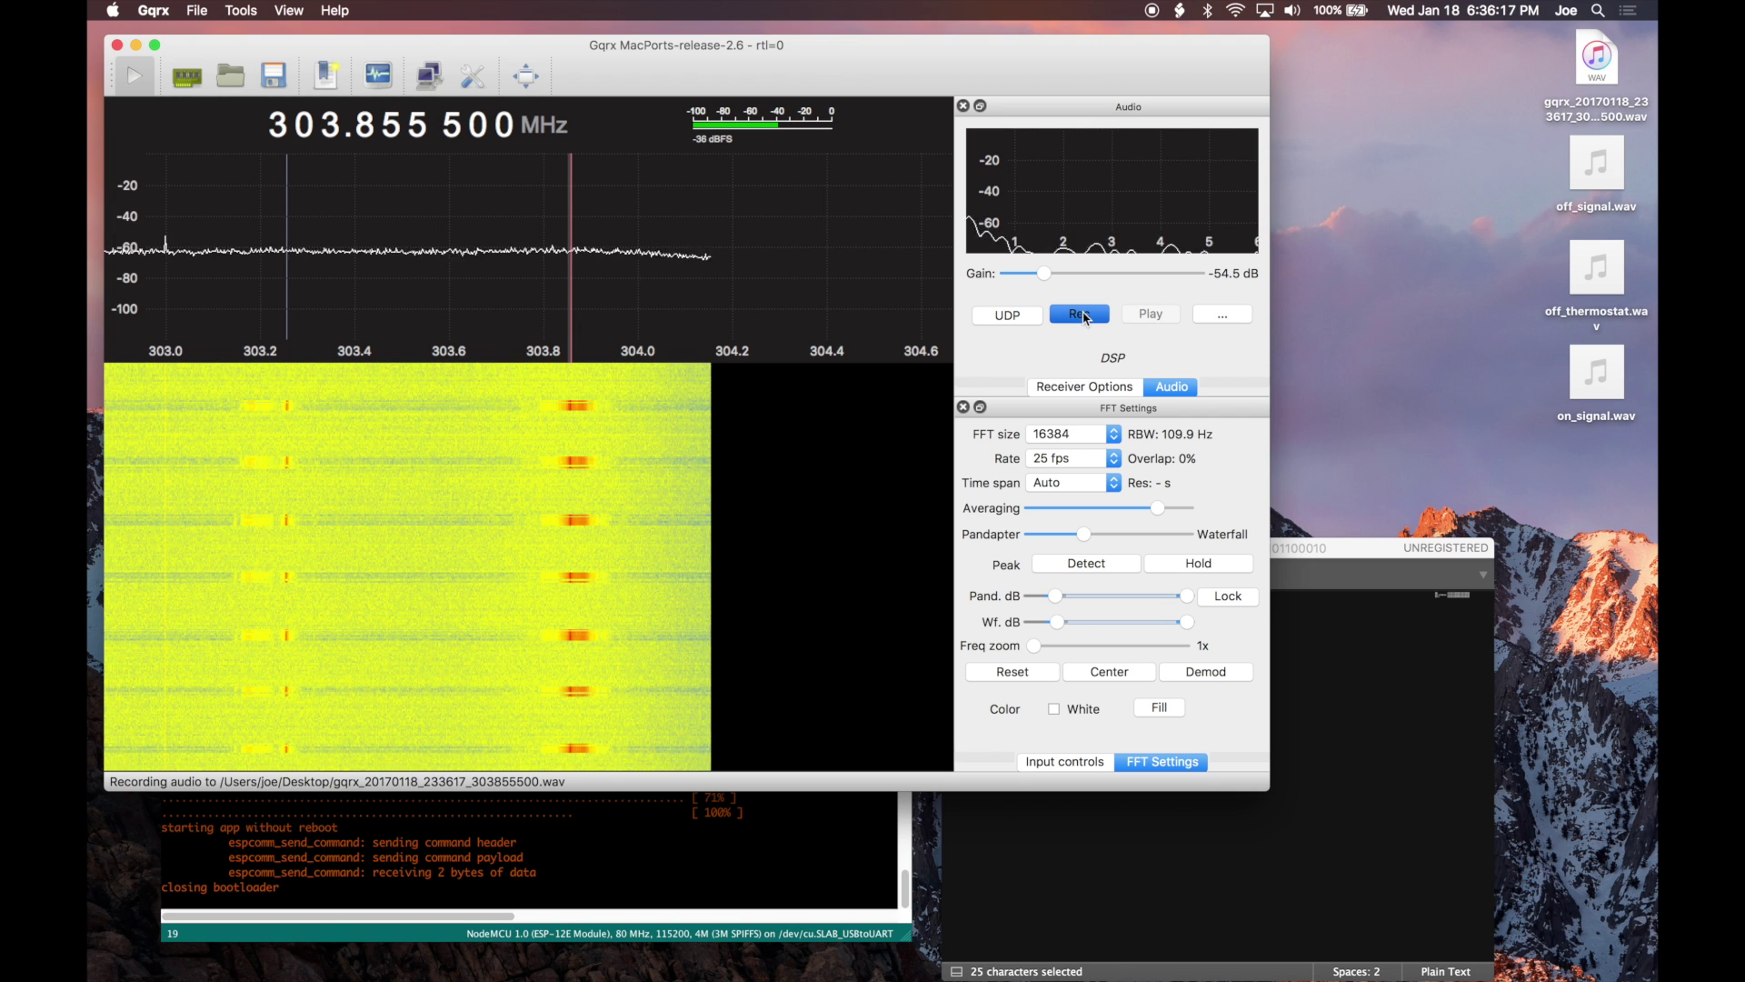
click(1081, 314)
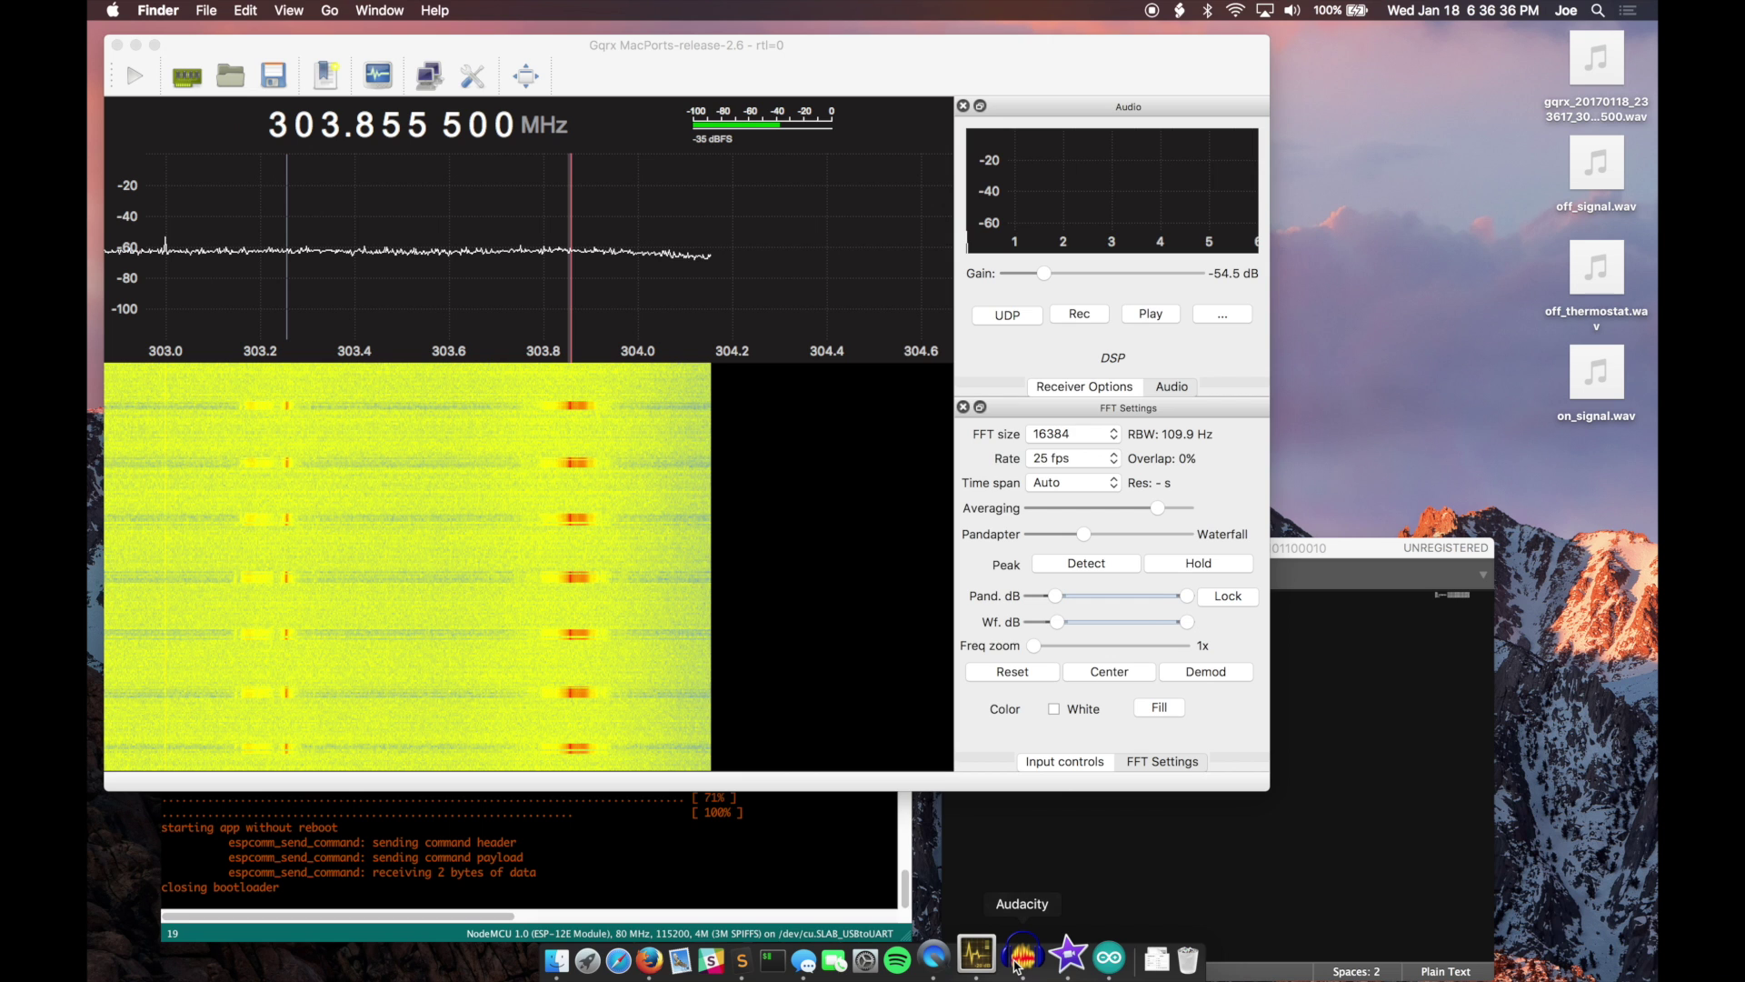
click(1018, 962)
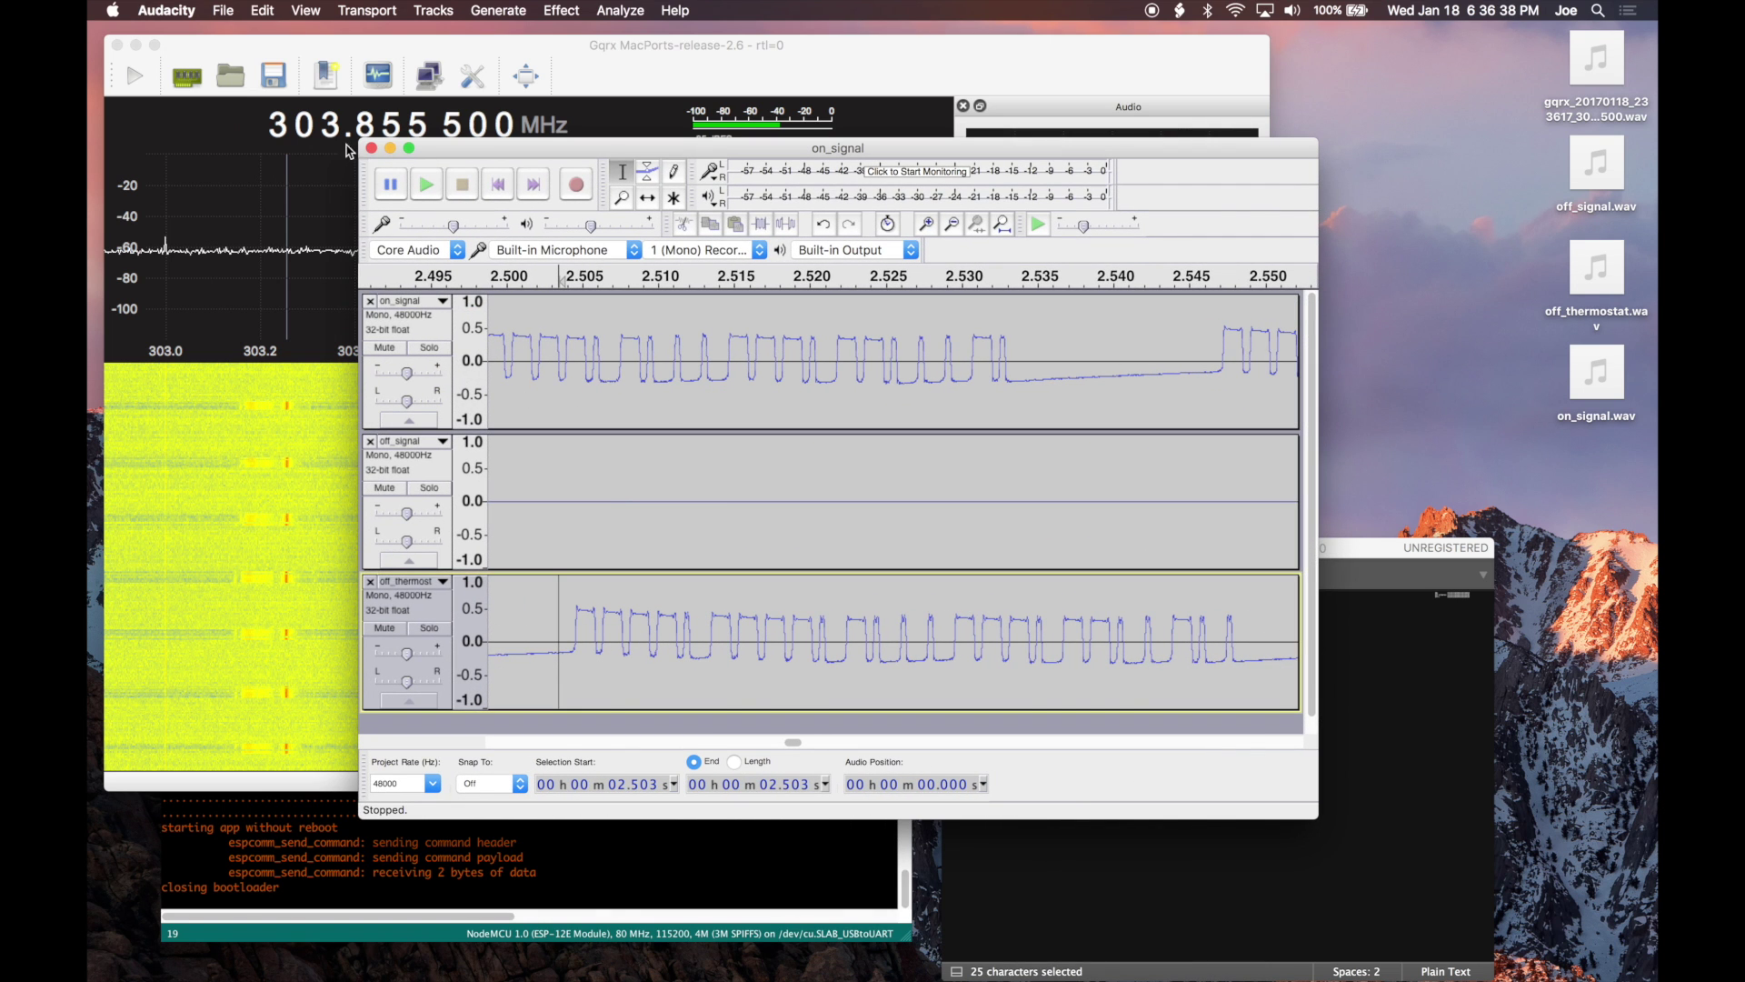
- Import the new gqrx recording from the desktop and split it into mono tracks
click(223, 10)
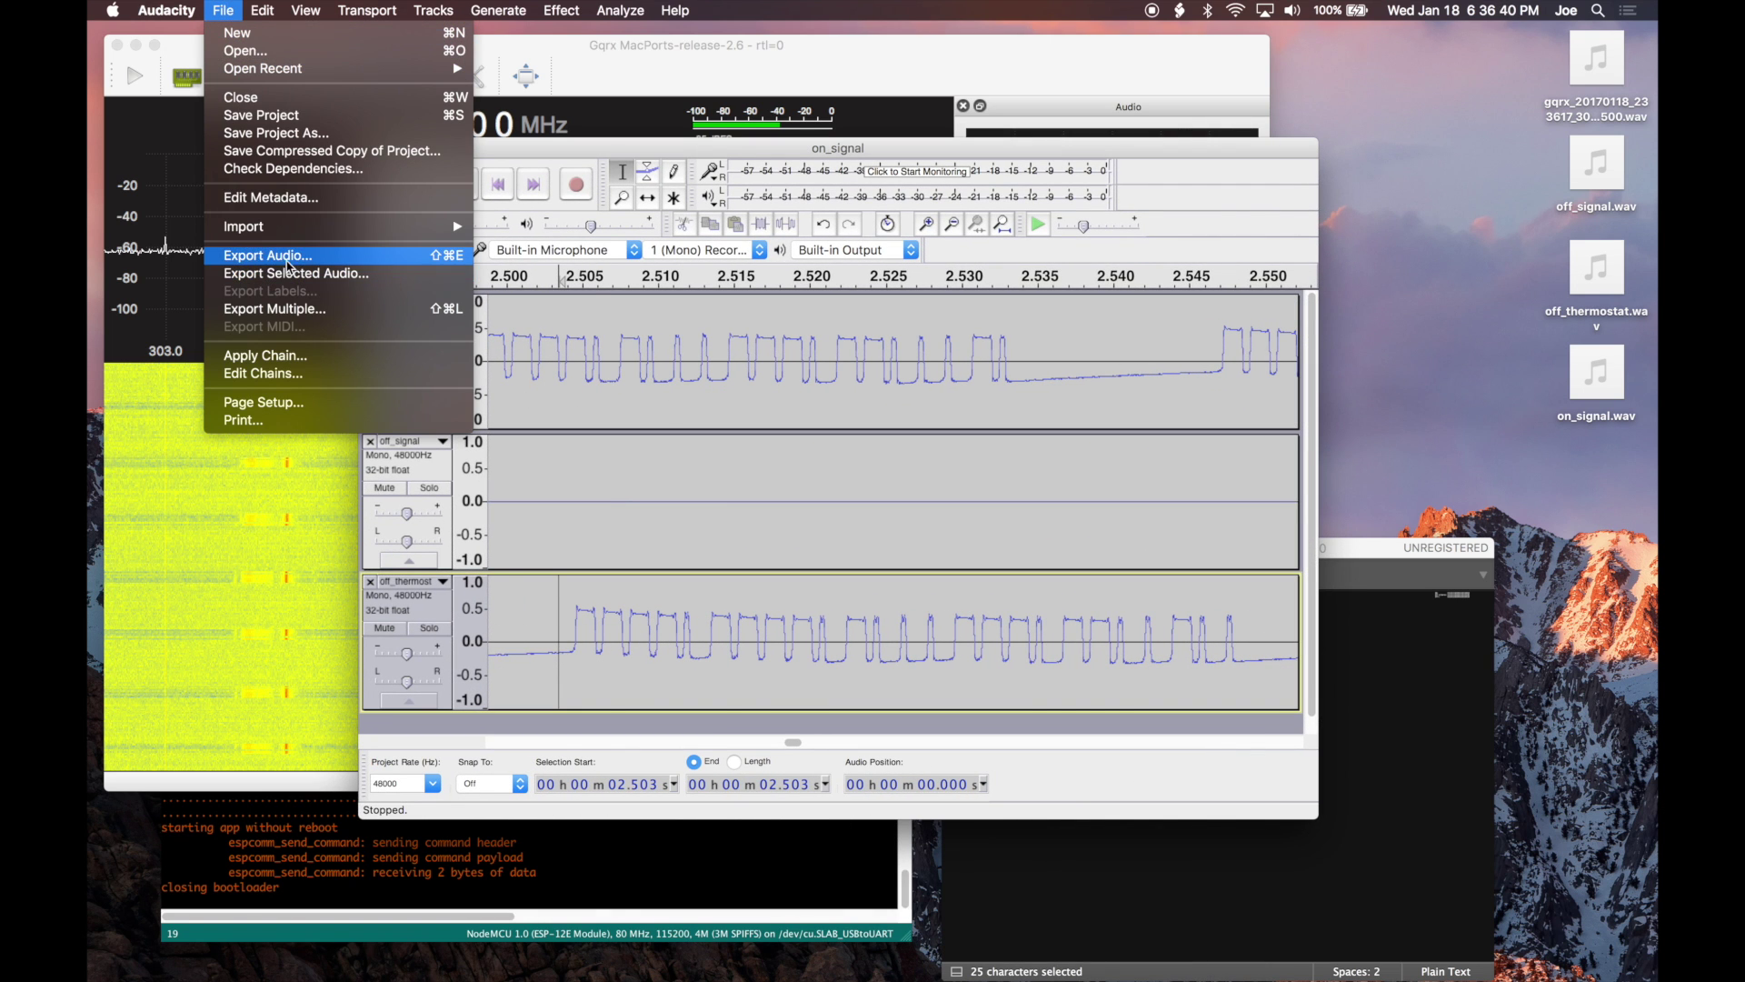
mouse_move(357, 230)
click(520, 226)
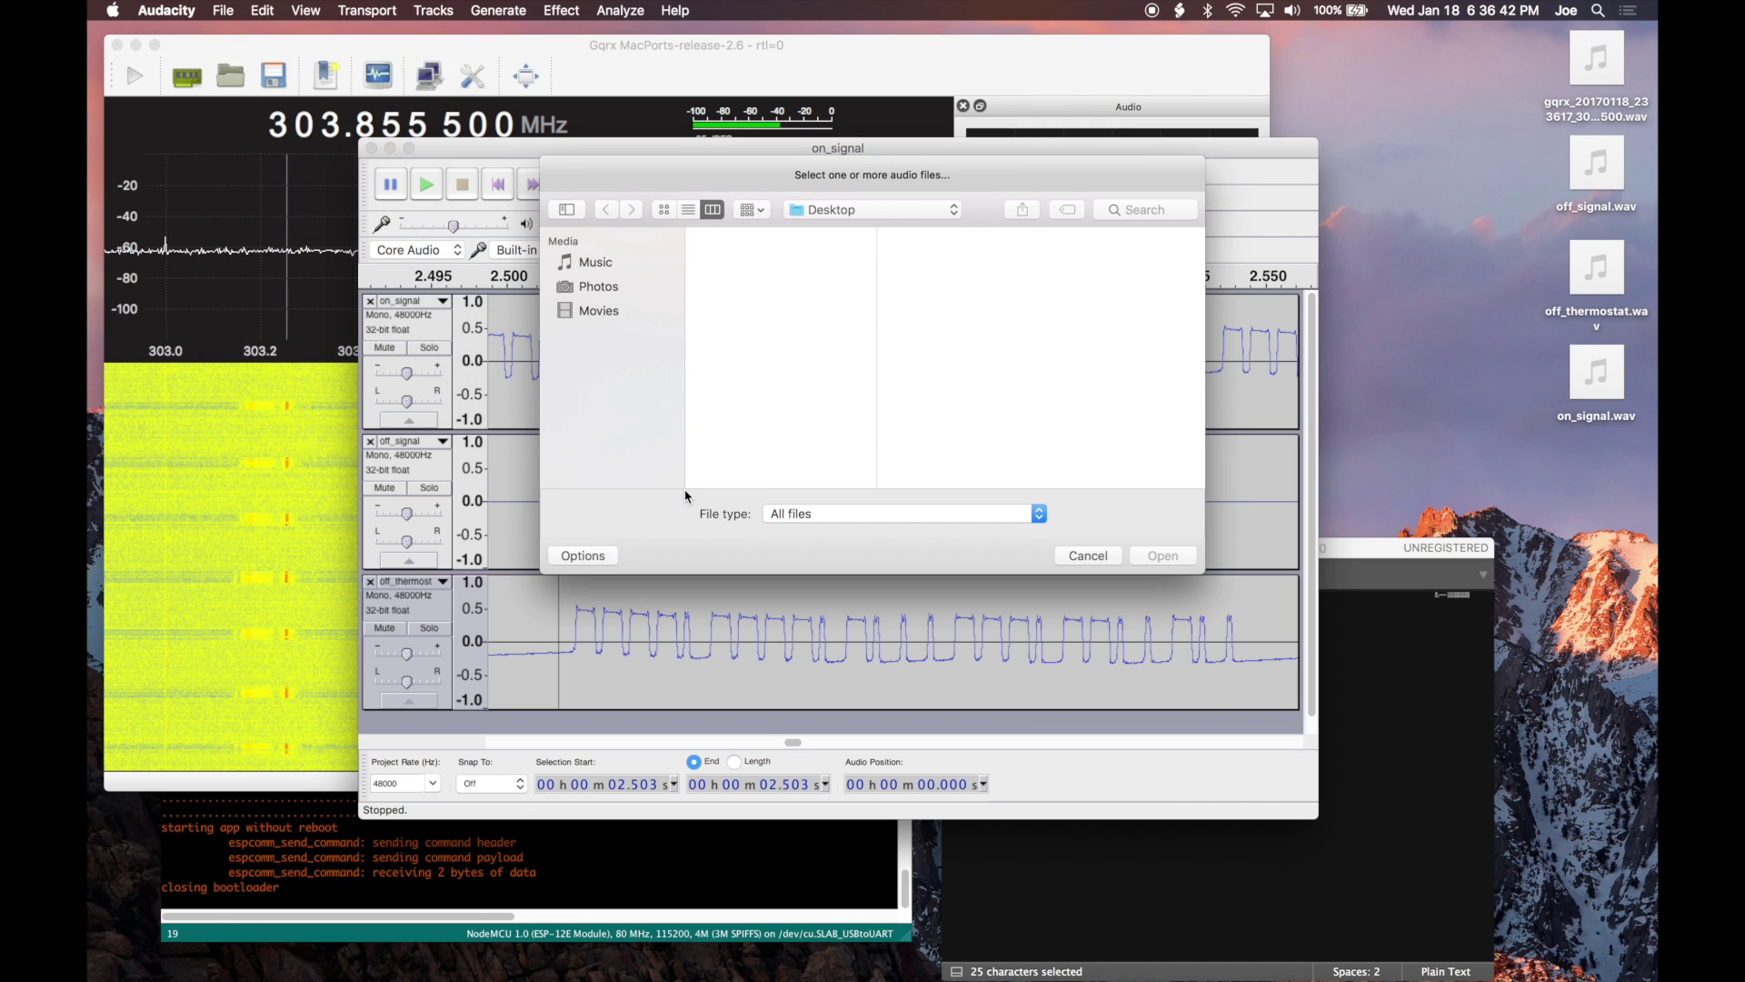
click(773, 237)
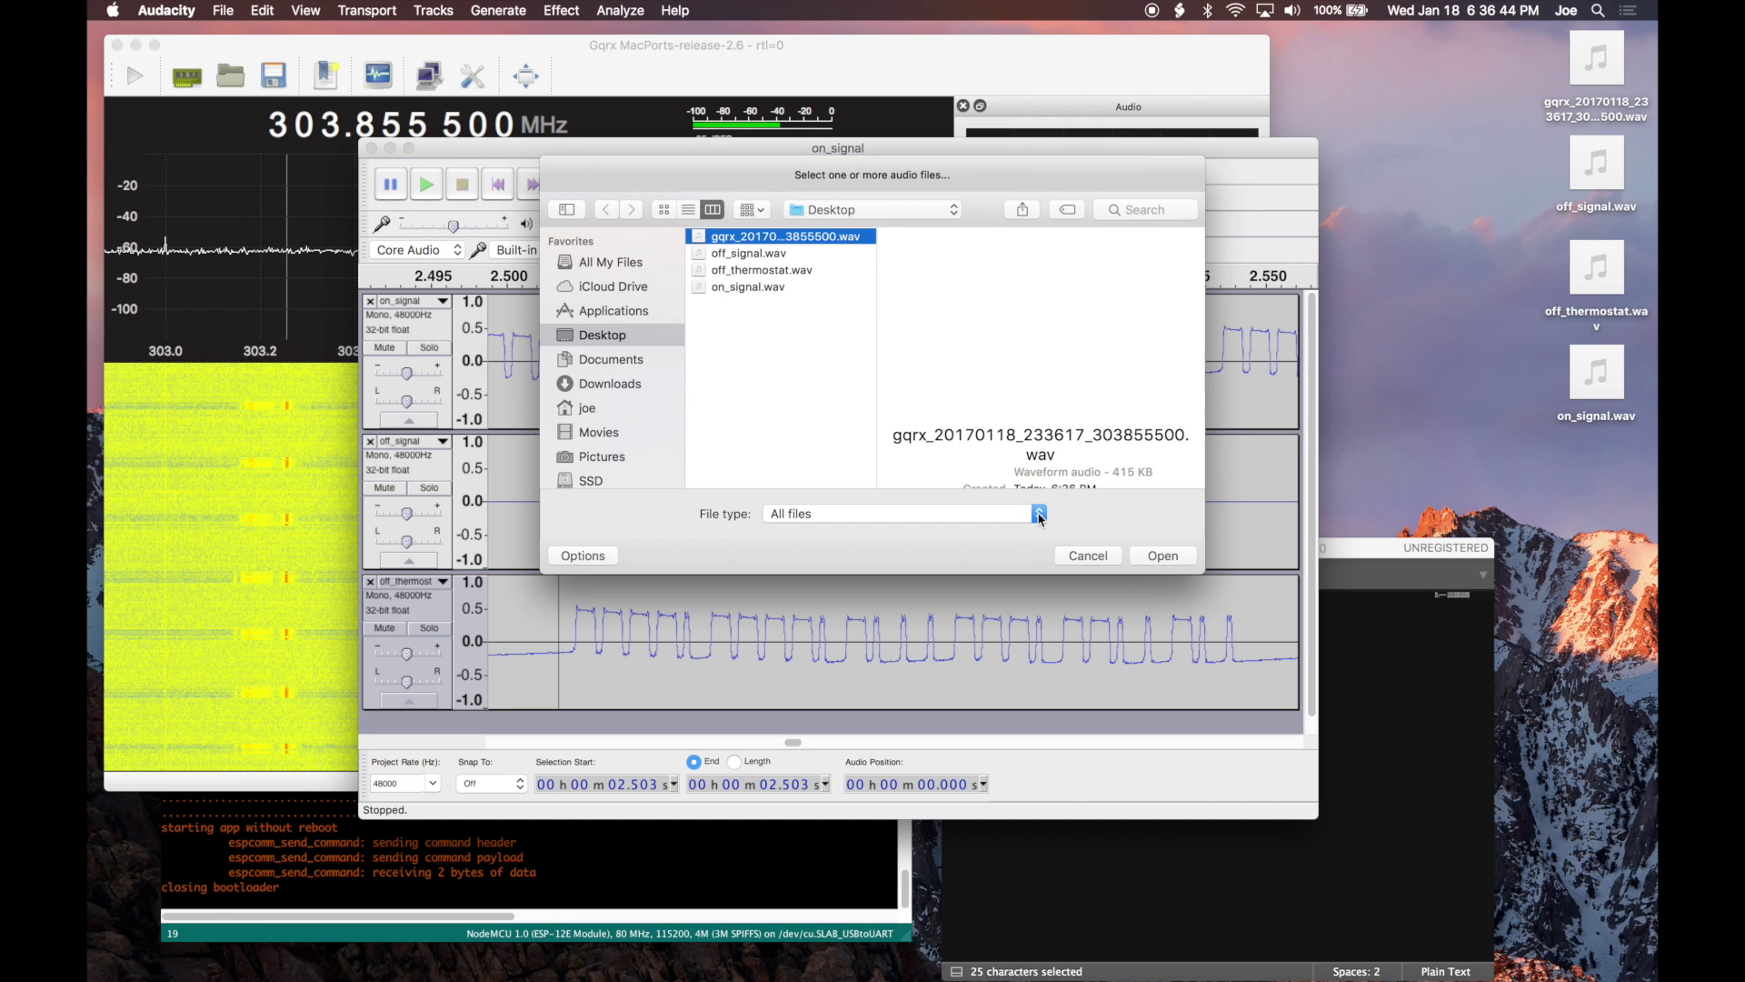
click(1162, 555)
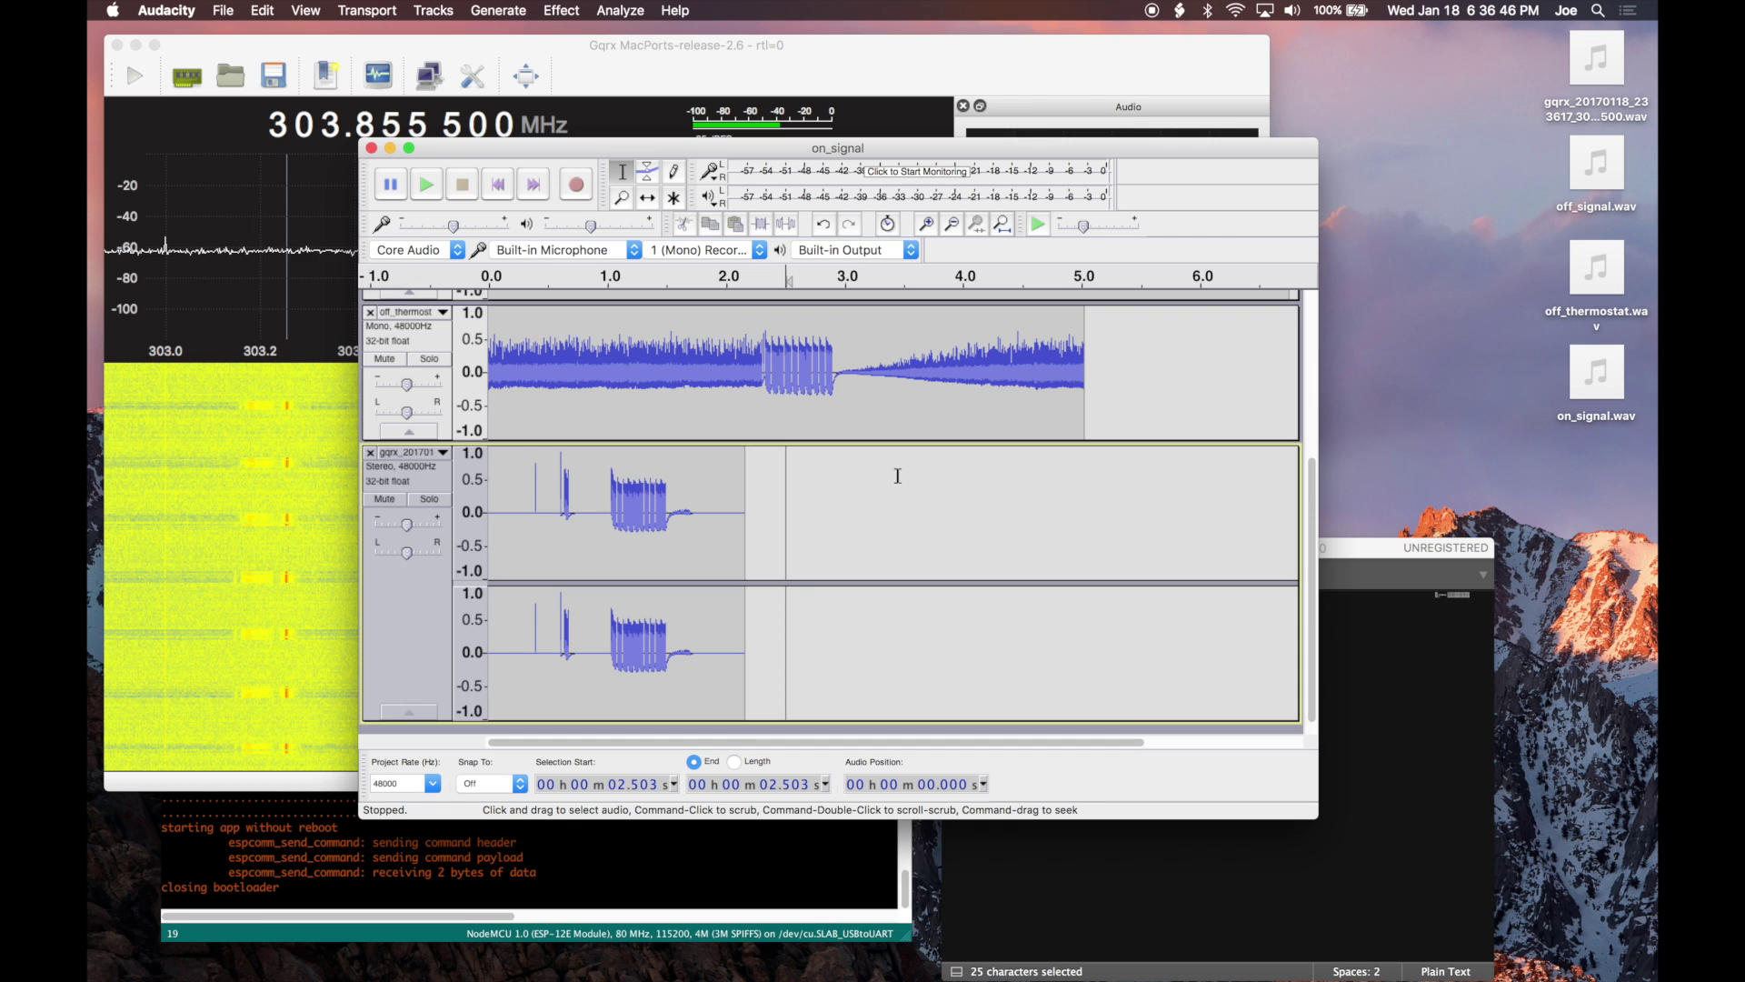
click(443, 453)
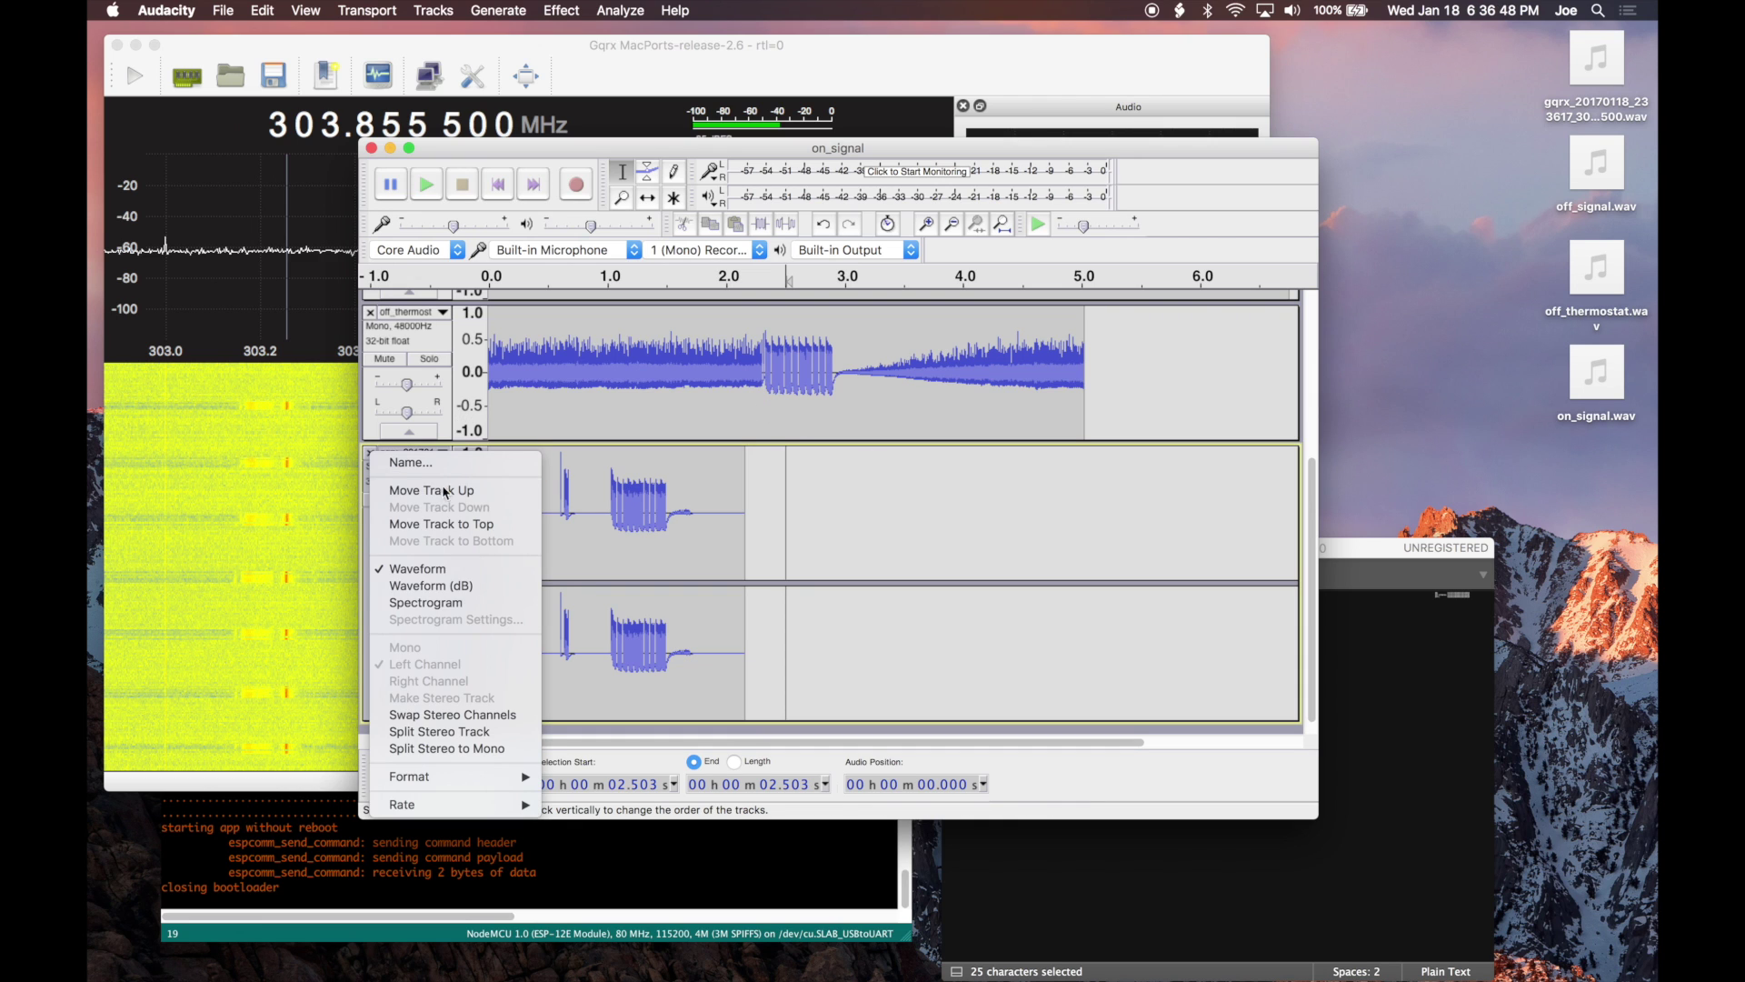
click(437, 748)
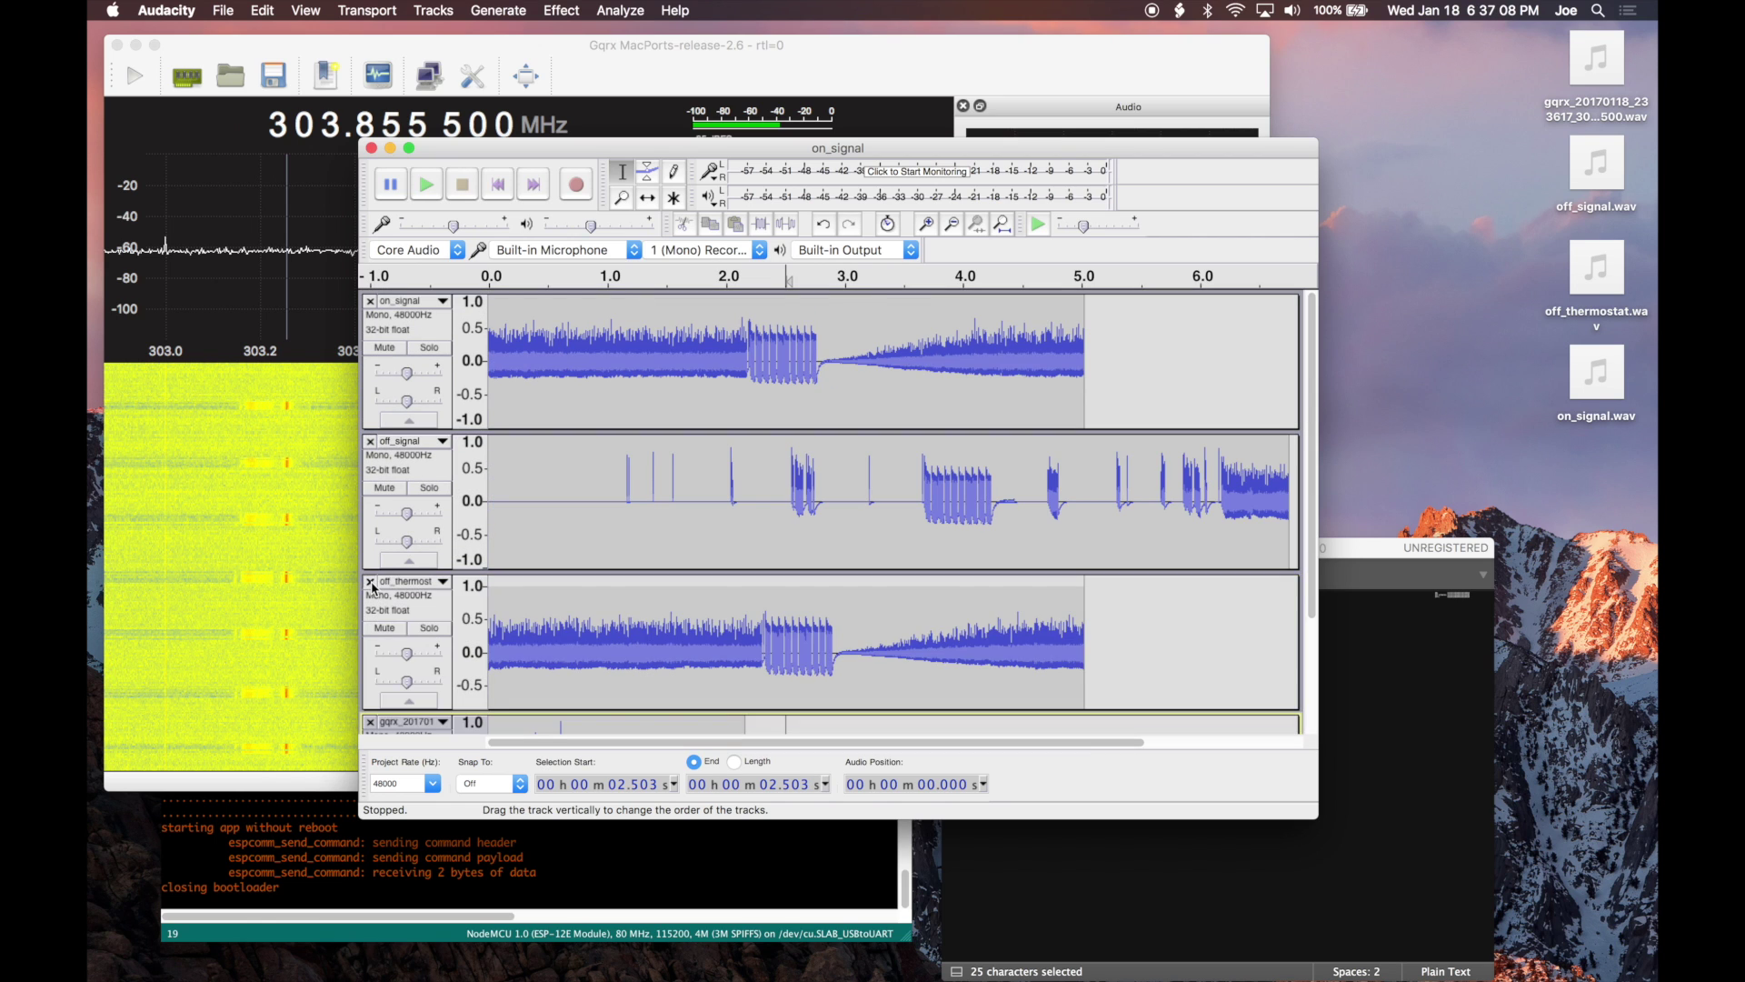
- Remove the thermostat off-signal track and trim the gqrx track to its 1.009–1.553 s burst
click(369, 582)
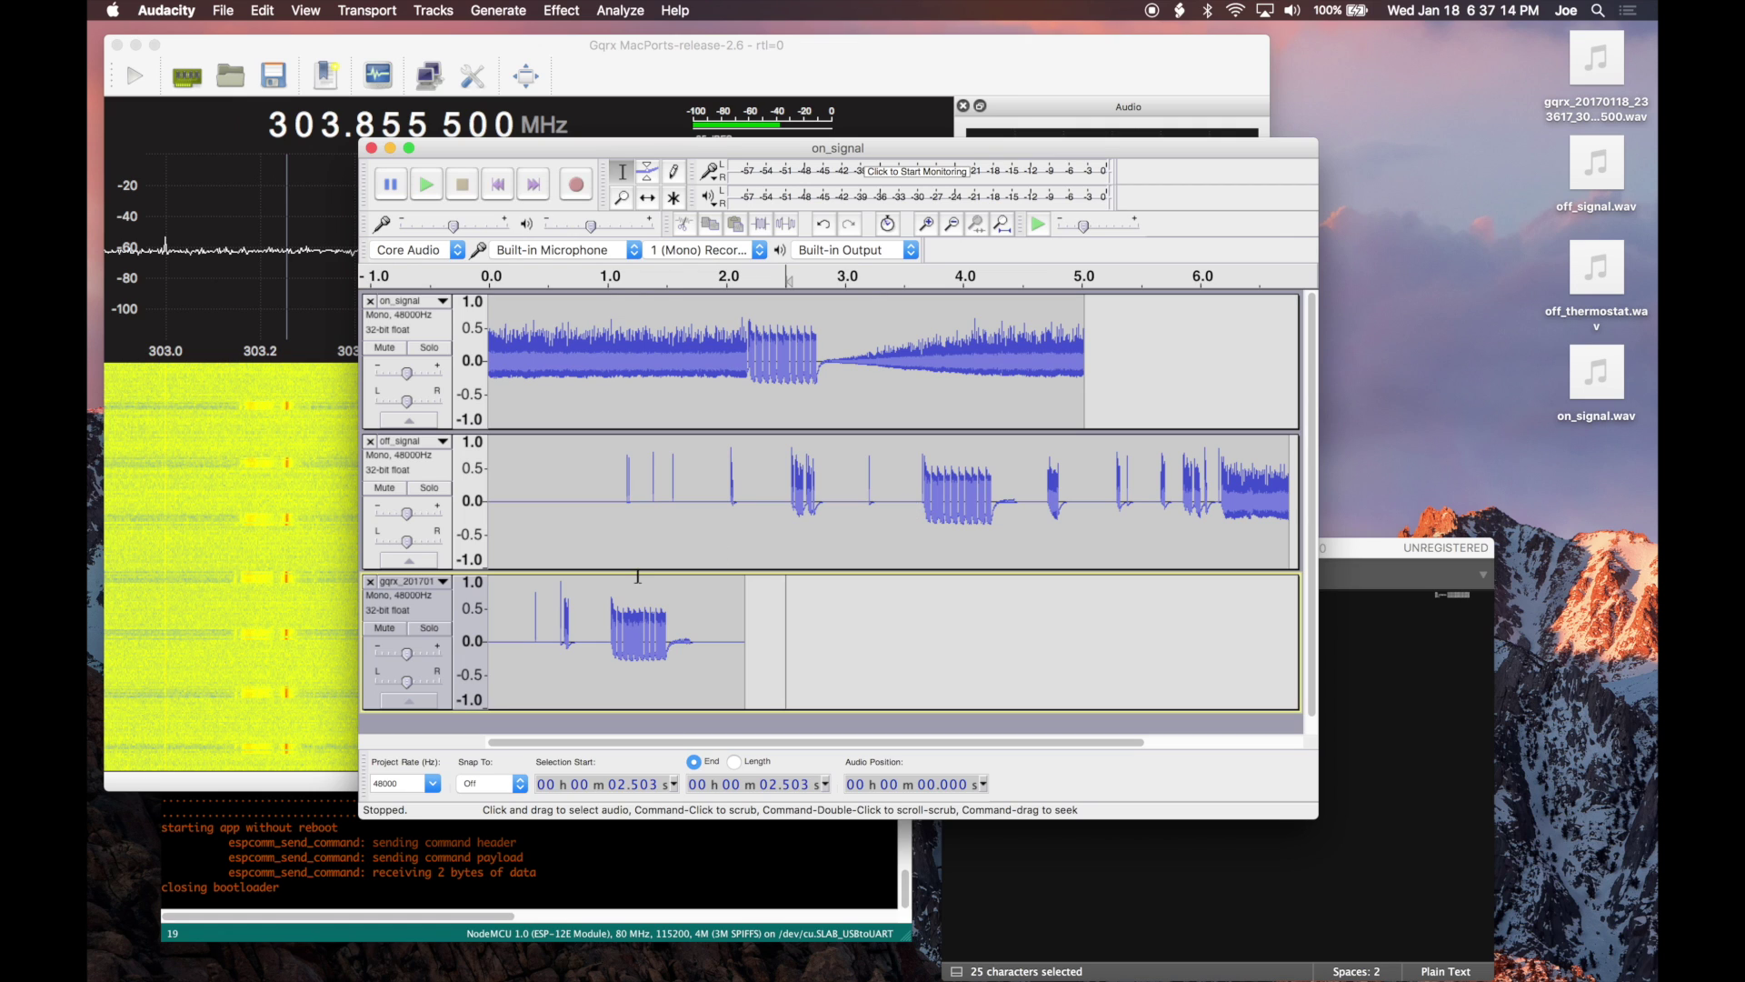
drag(607, 619, 672, 623)
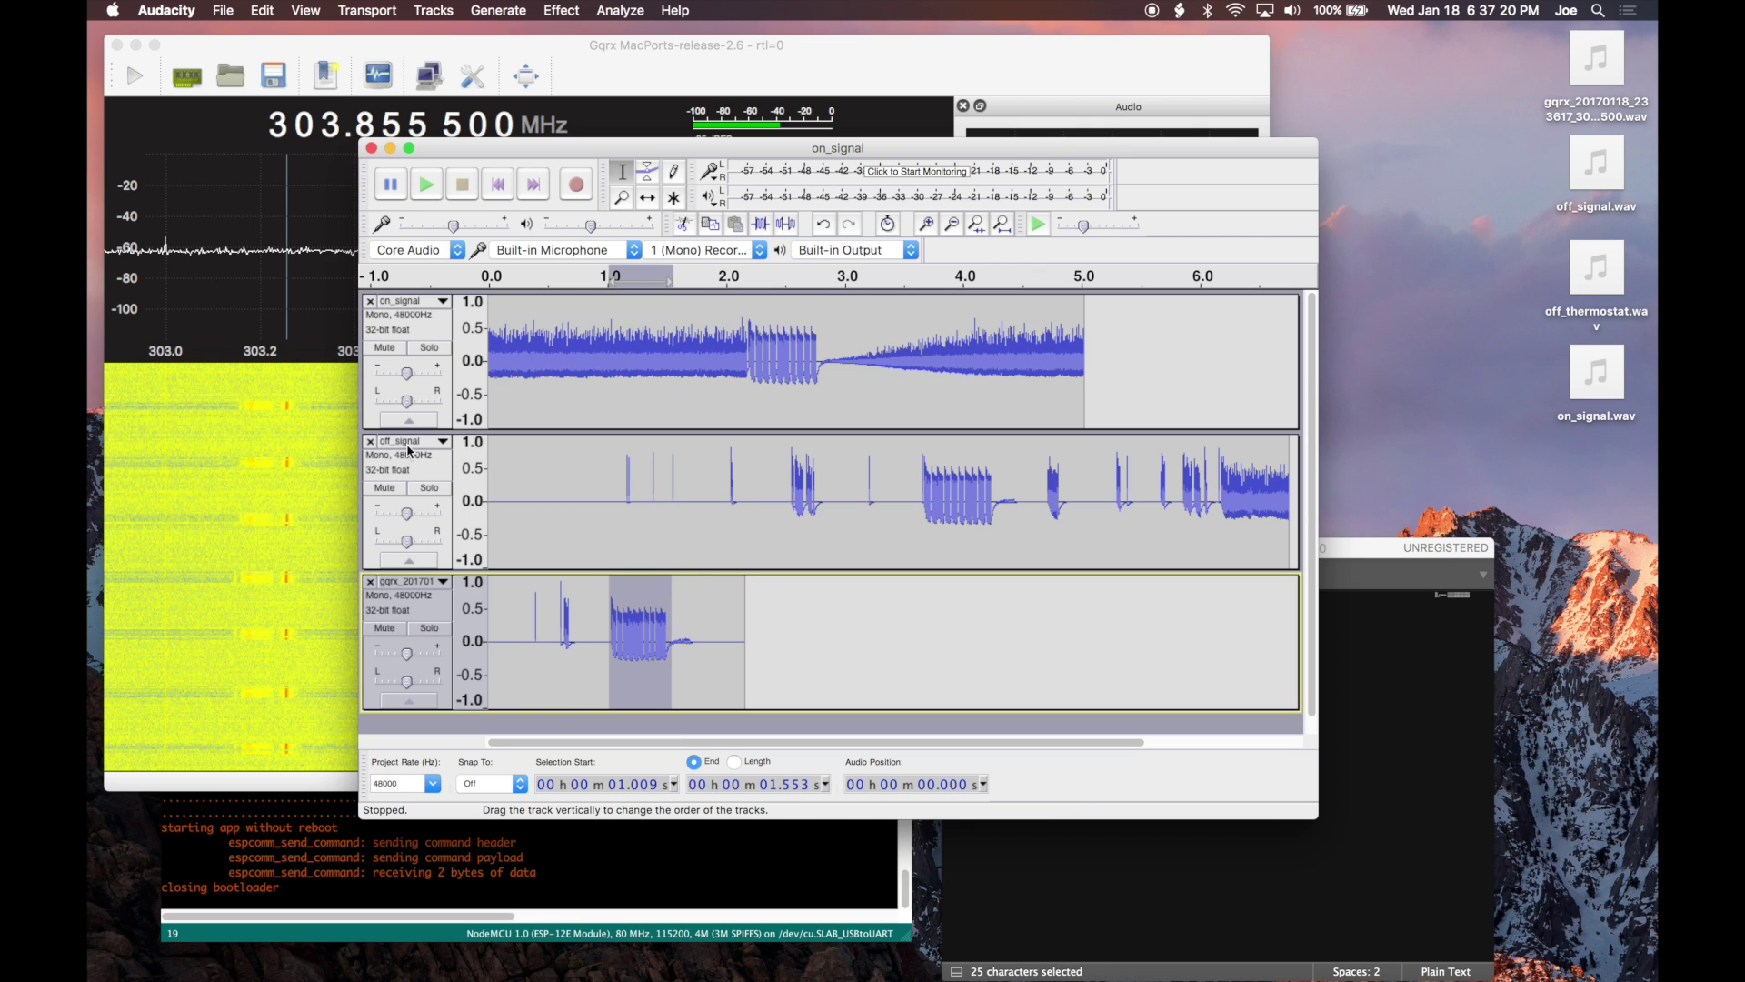
click(762, 227)
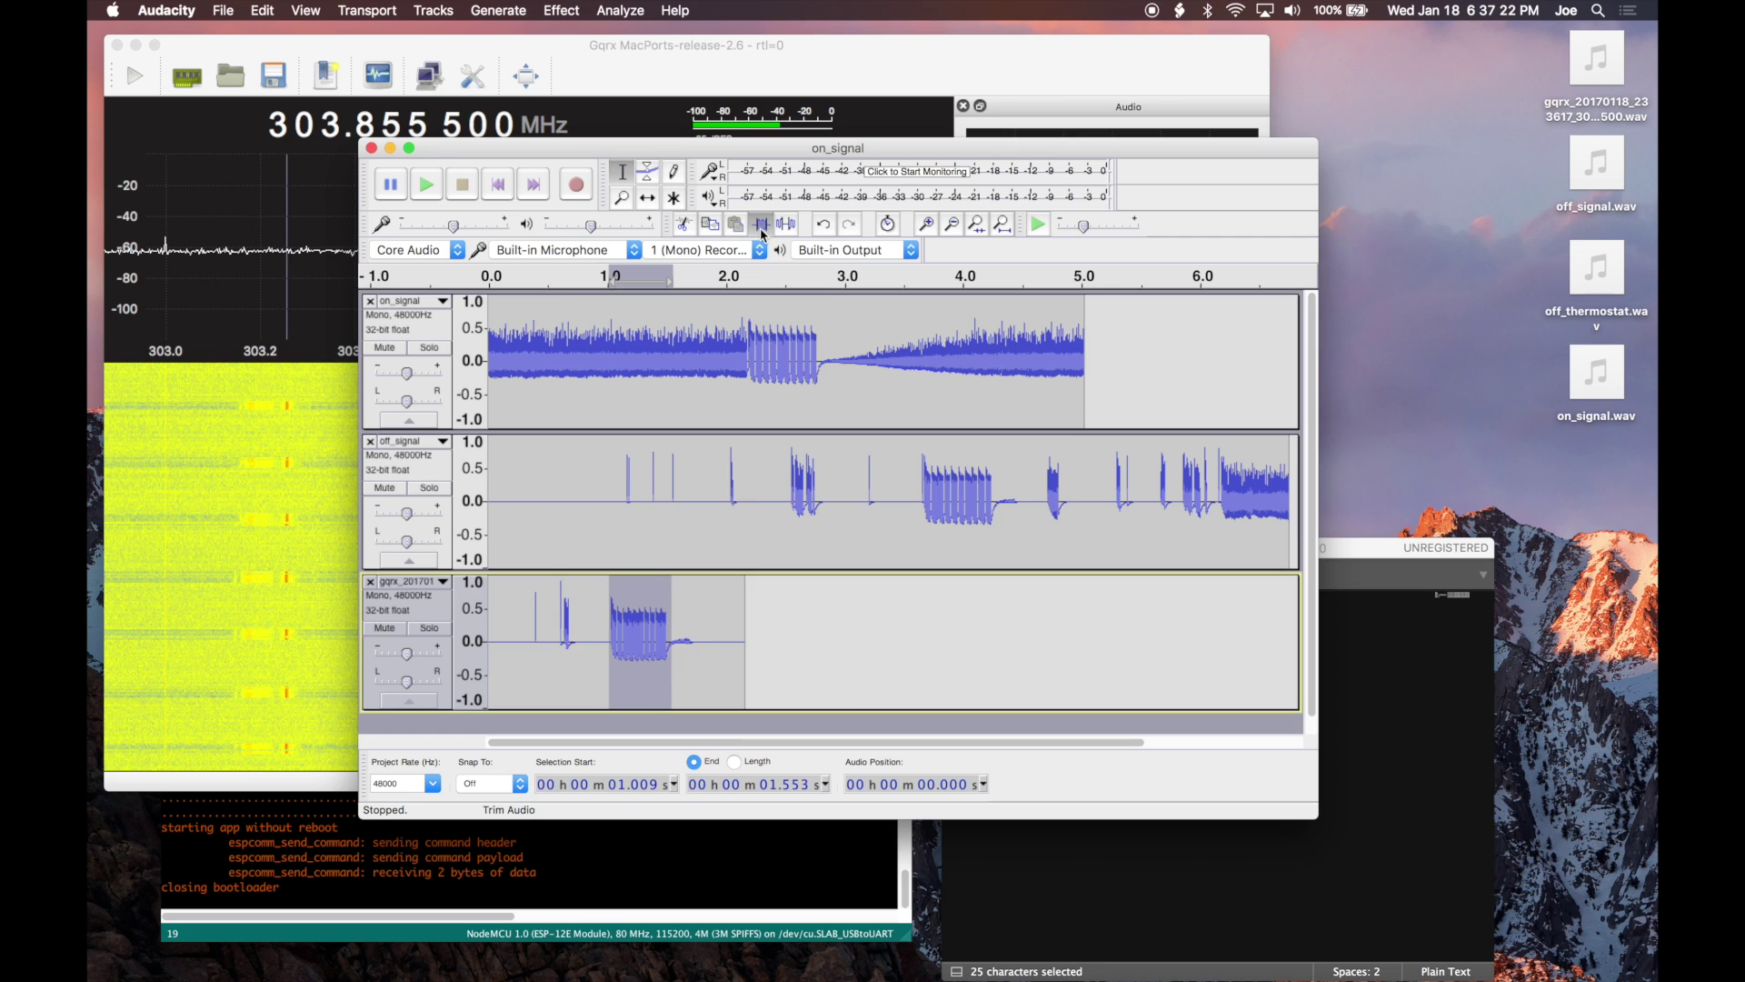
- Move the off_signal burst (3.603–4.312 s) to 0.899 s beside the gqrx clip and zoom in twice
click(915, 488)
drag(915, 488, 1003, 496)
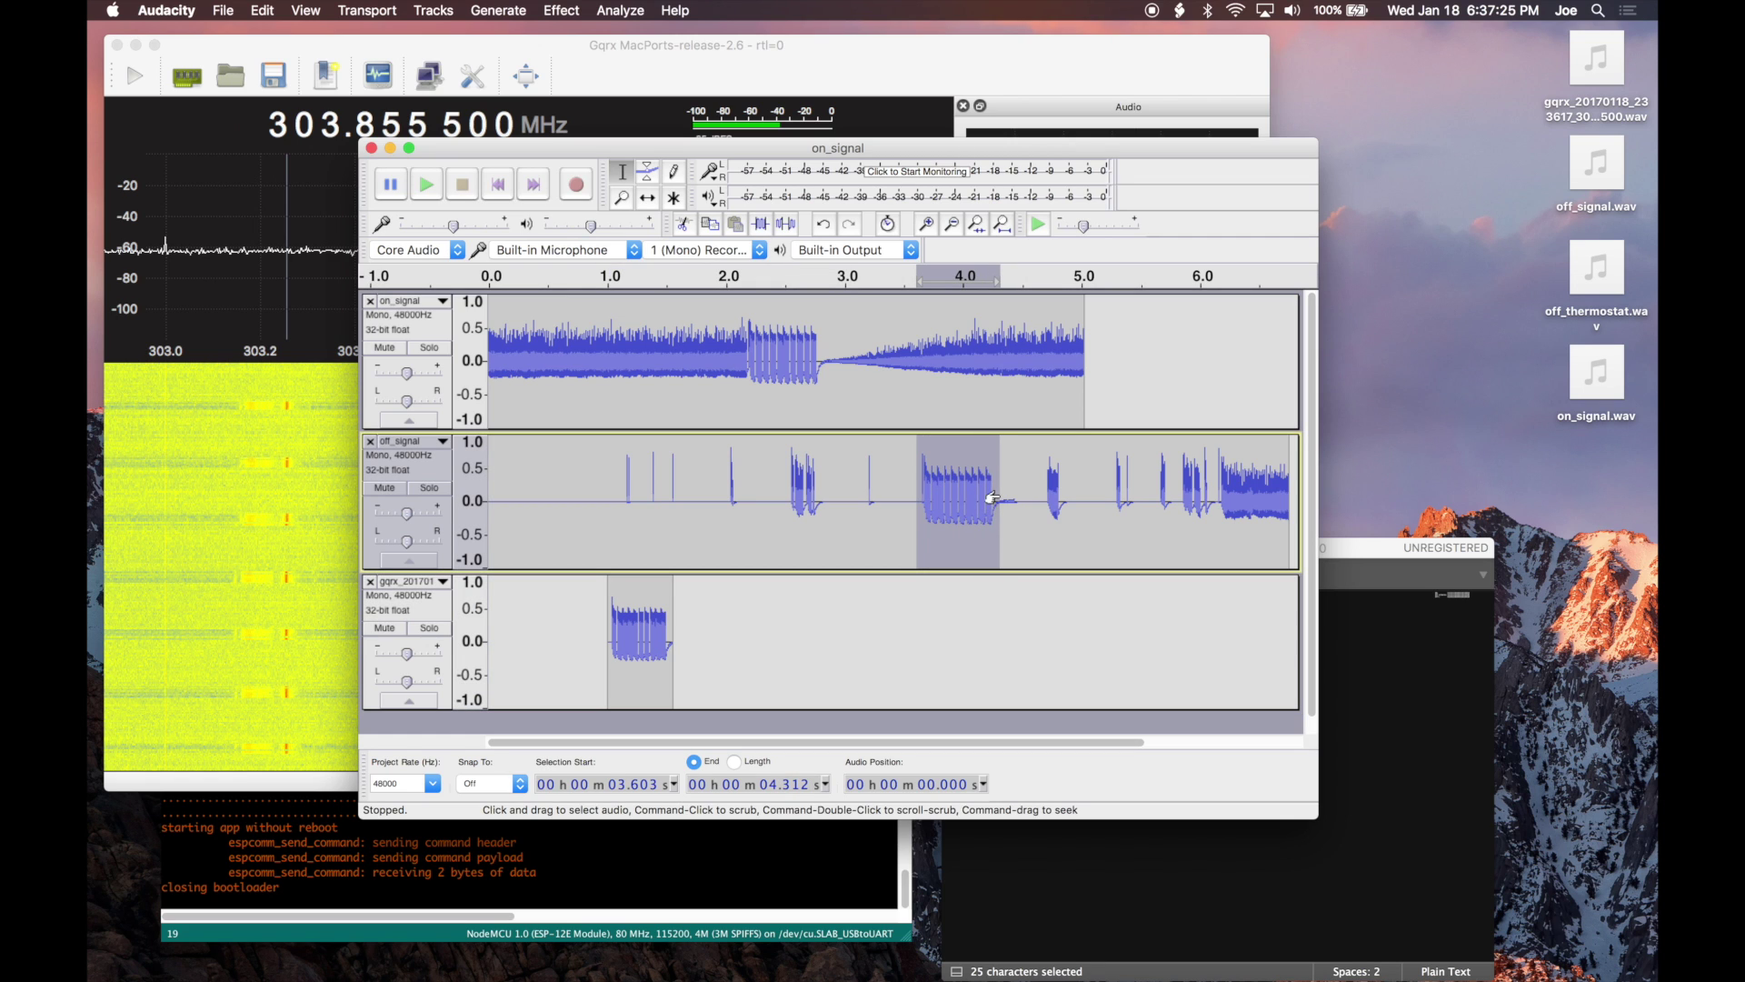
click(761, 228)
key(BackSpace)
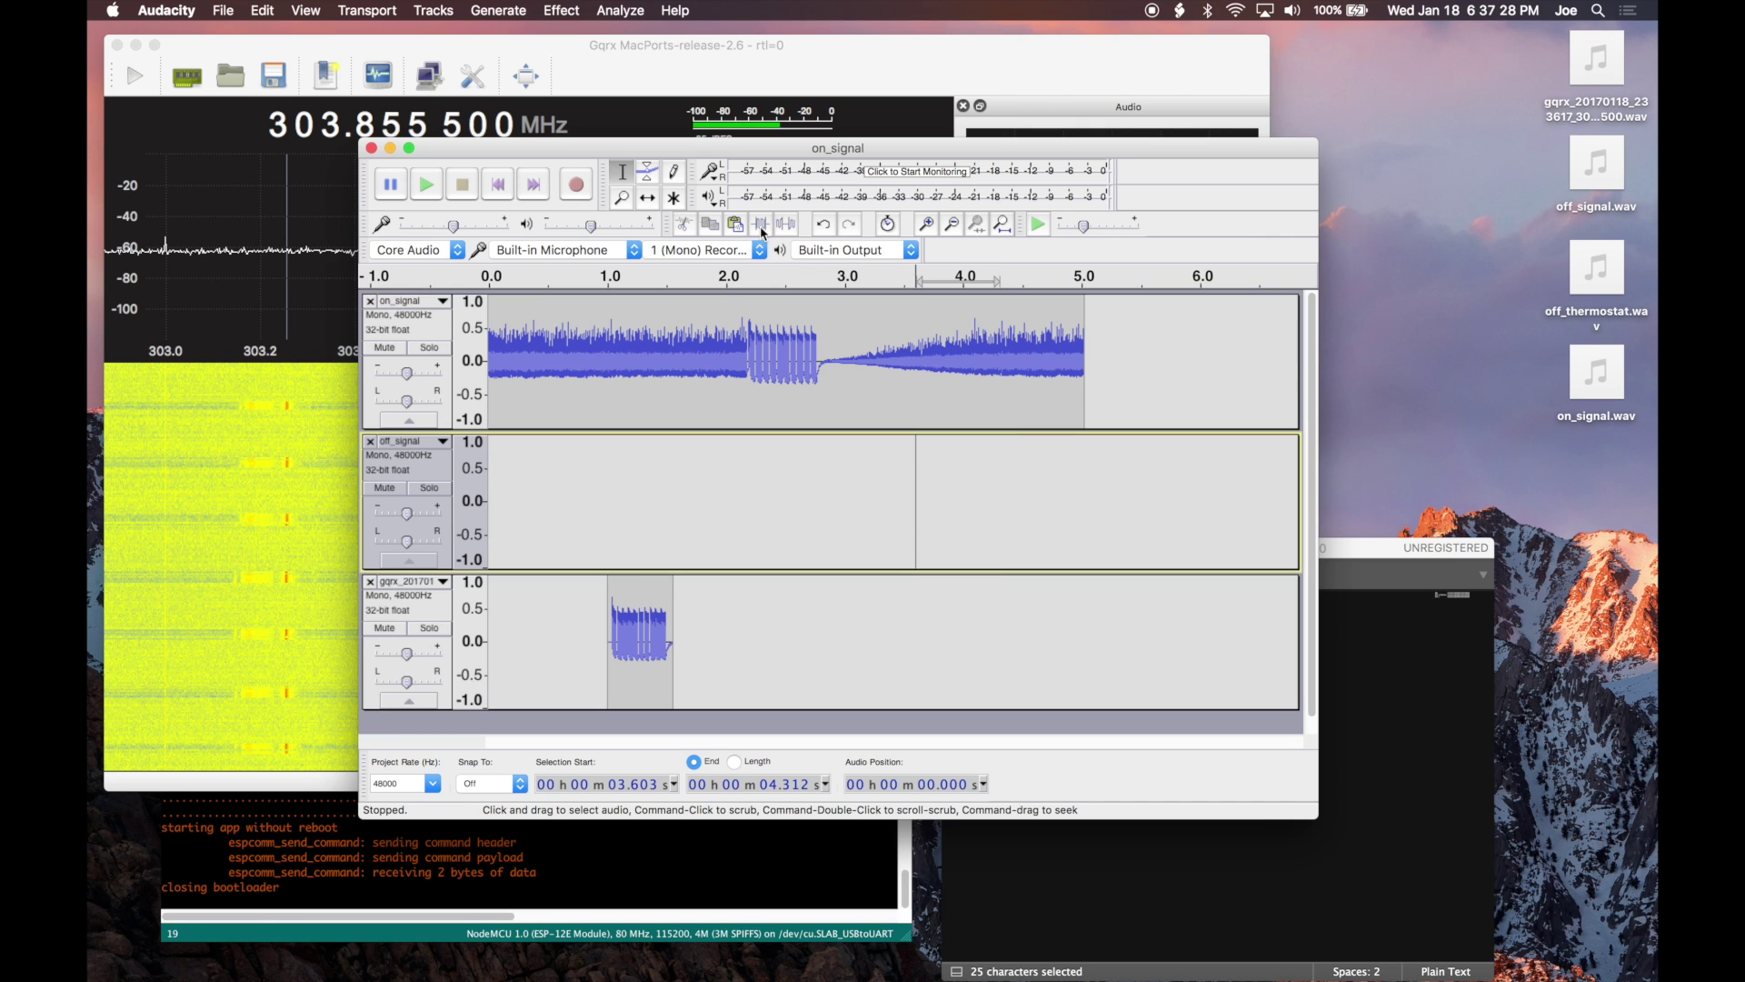
click(594, 502)
key(super+v)
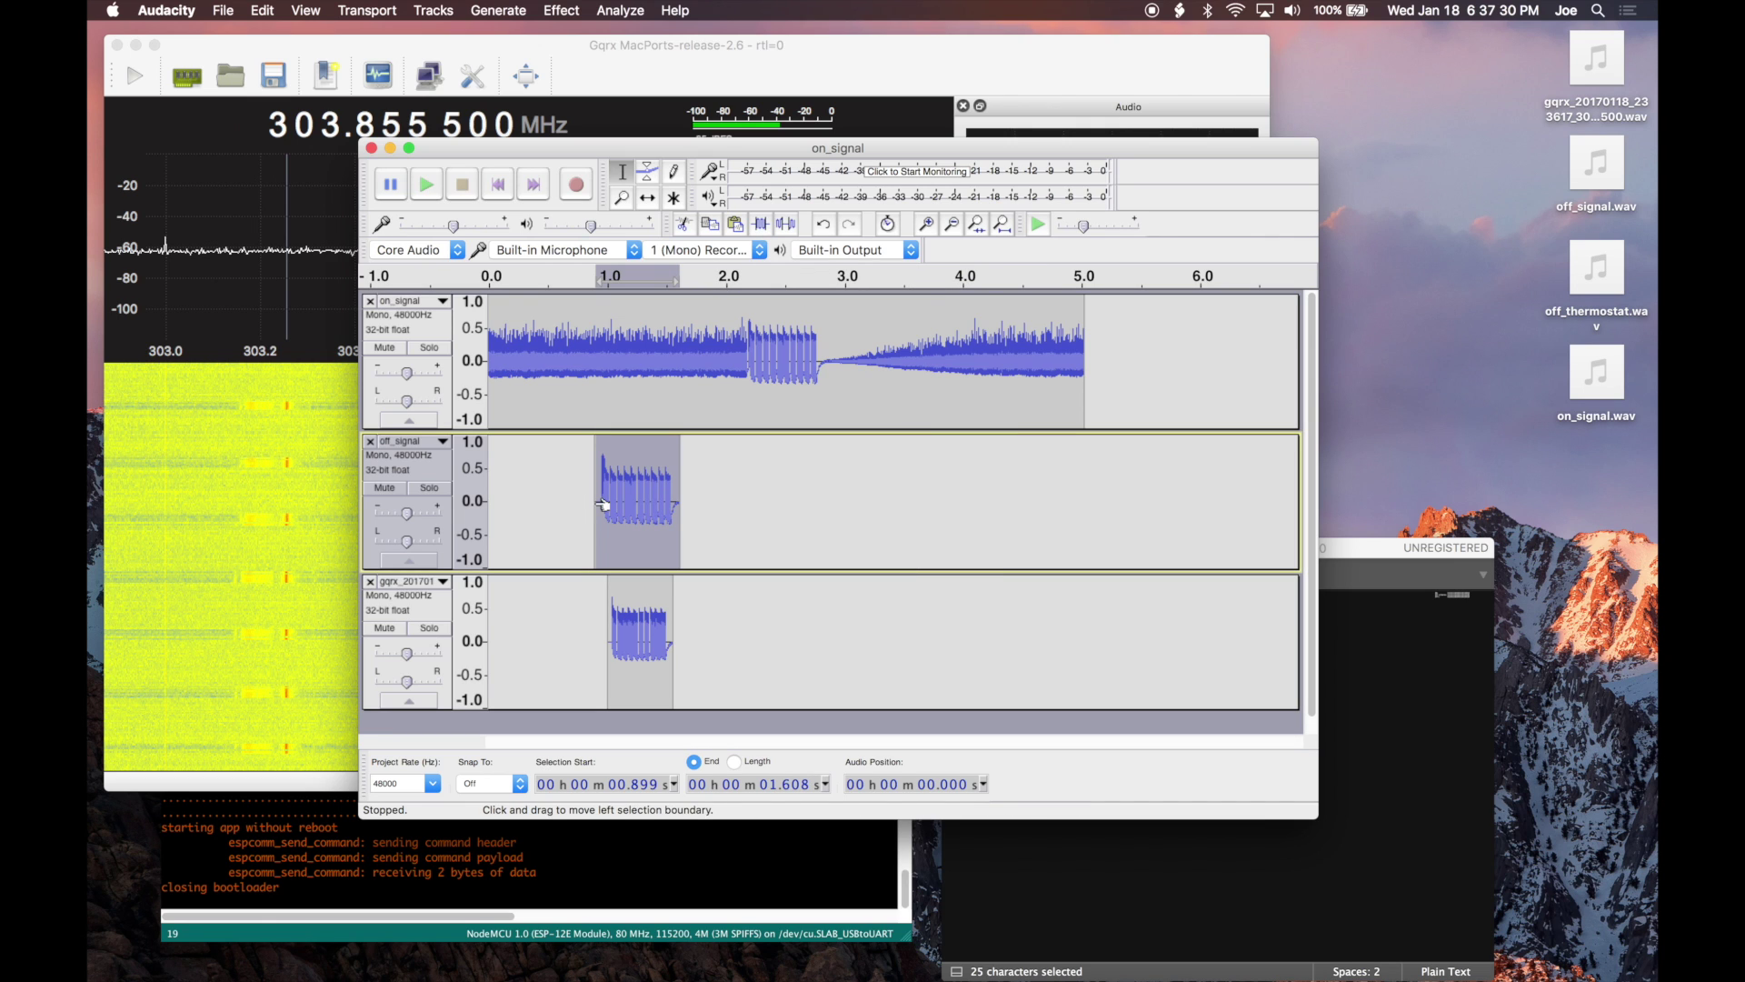
click(923, 224)
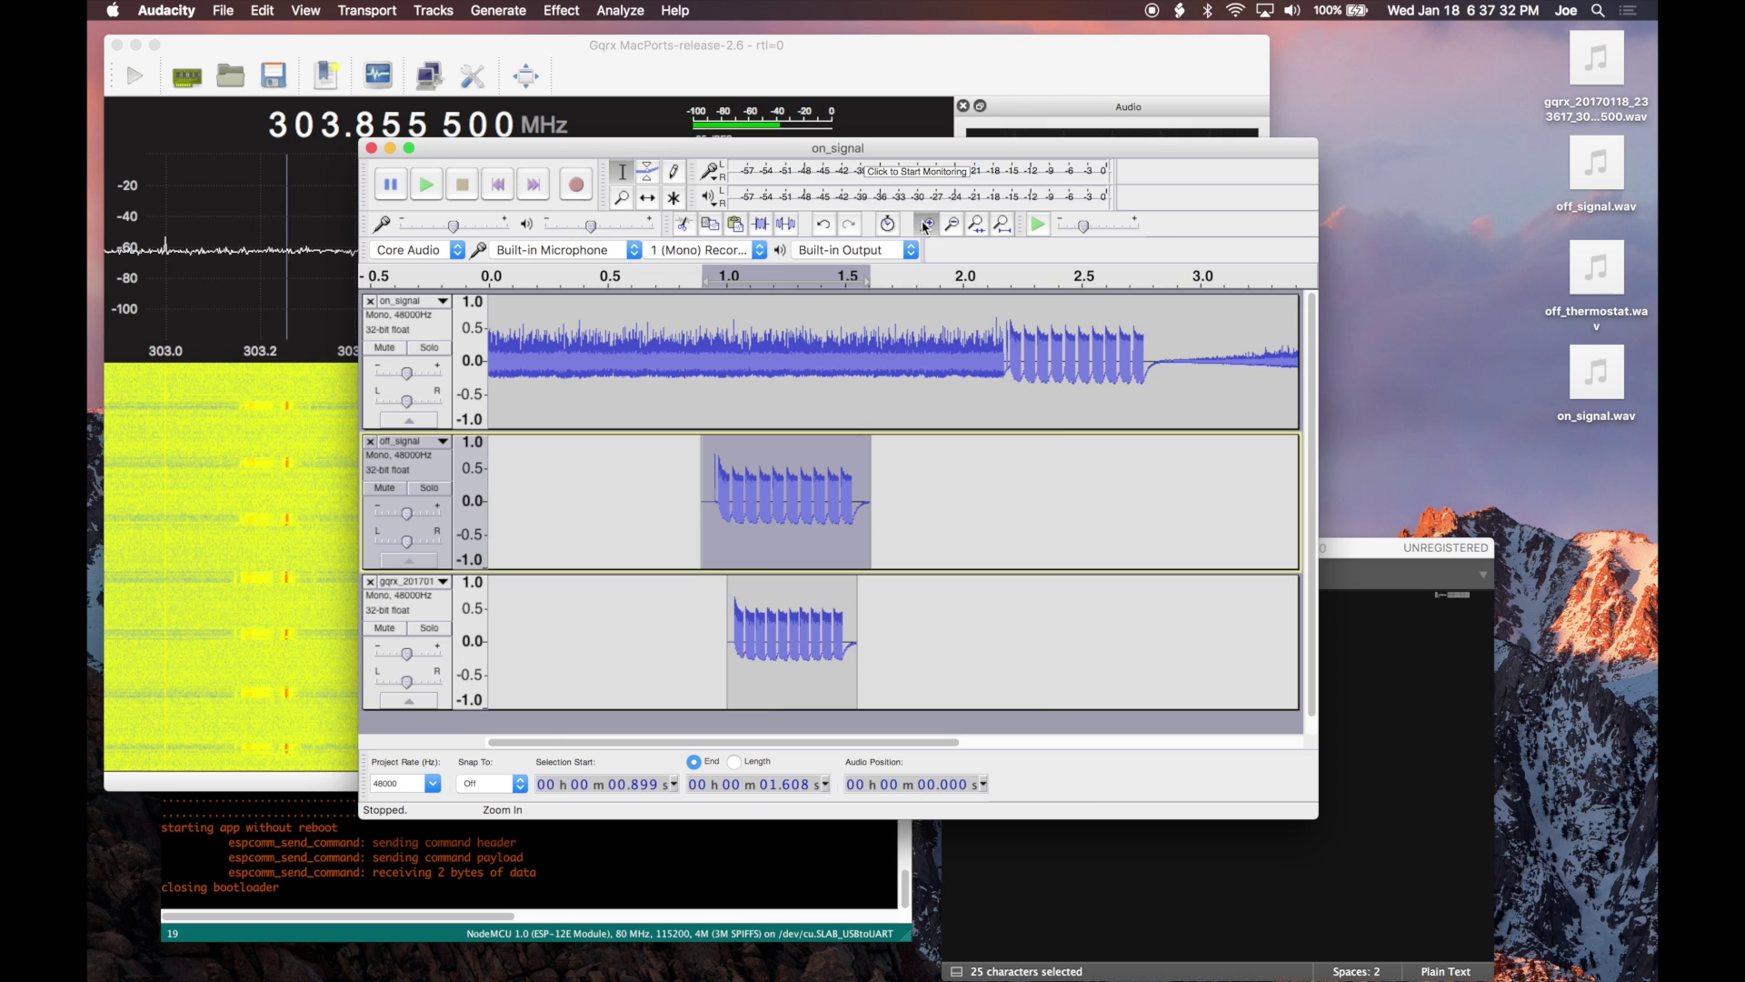
click(924, 224)
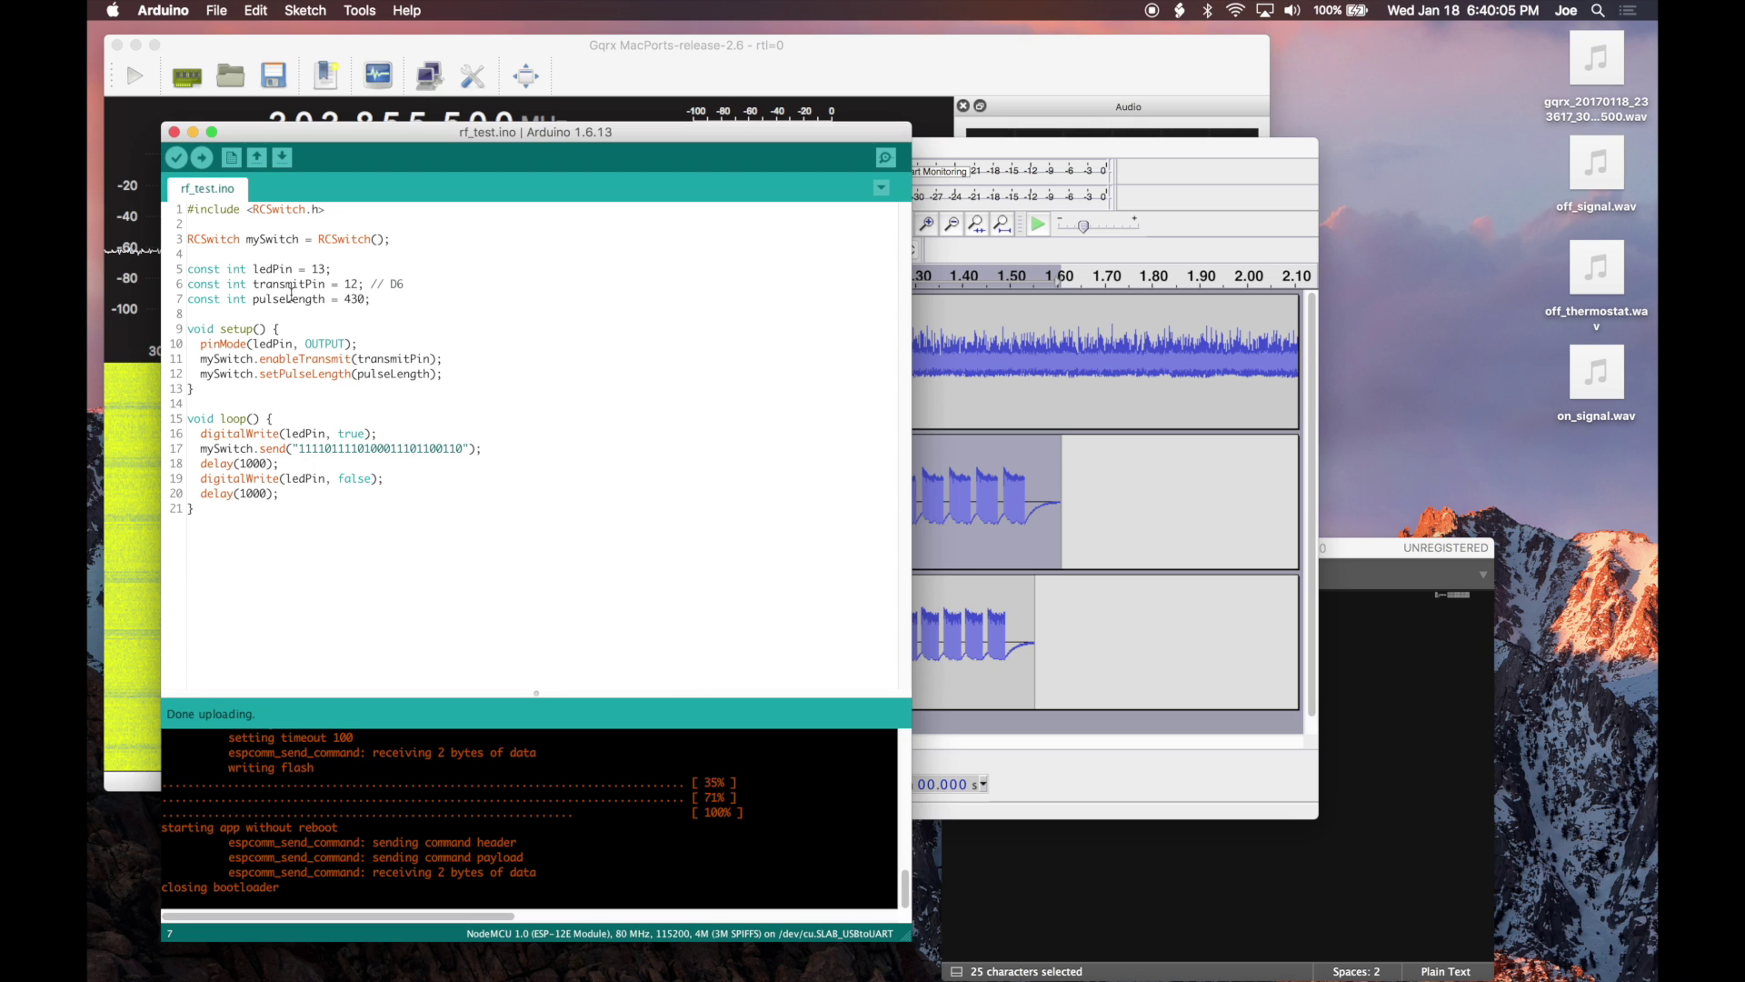
- Select pulse length 430, capture its transmission with Gqrx DSP, and paste it into the pulse430 track
double_click(355, 299)
click(116, 80)
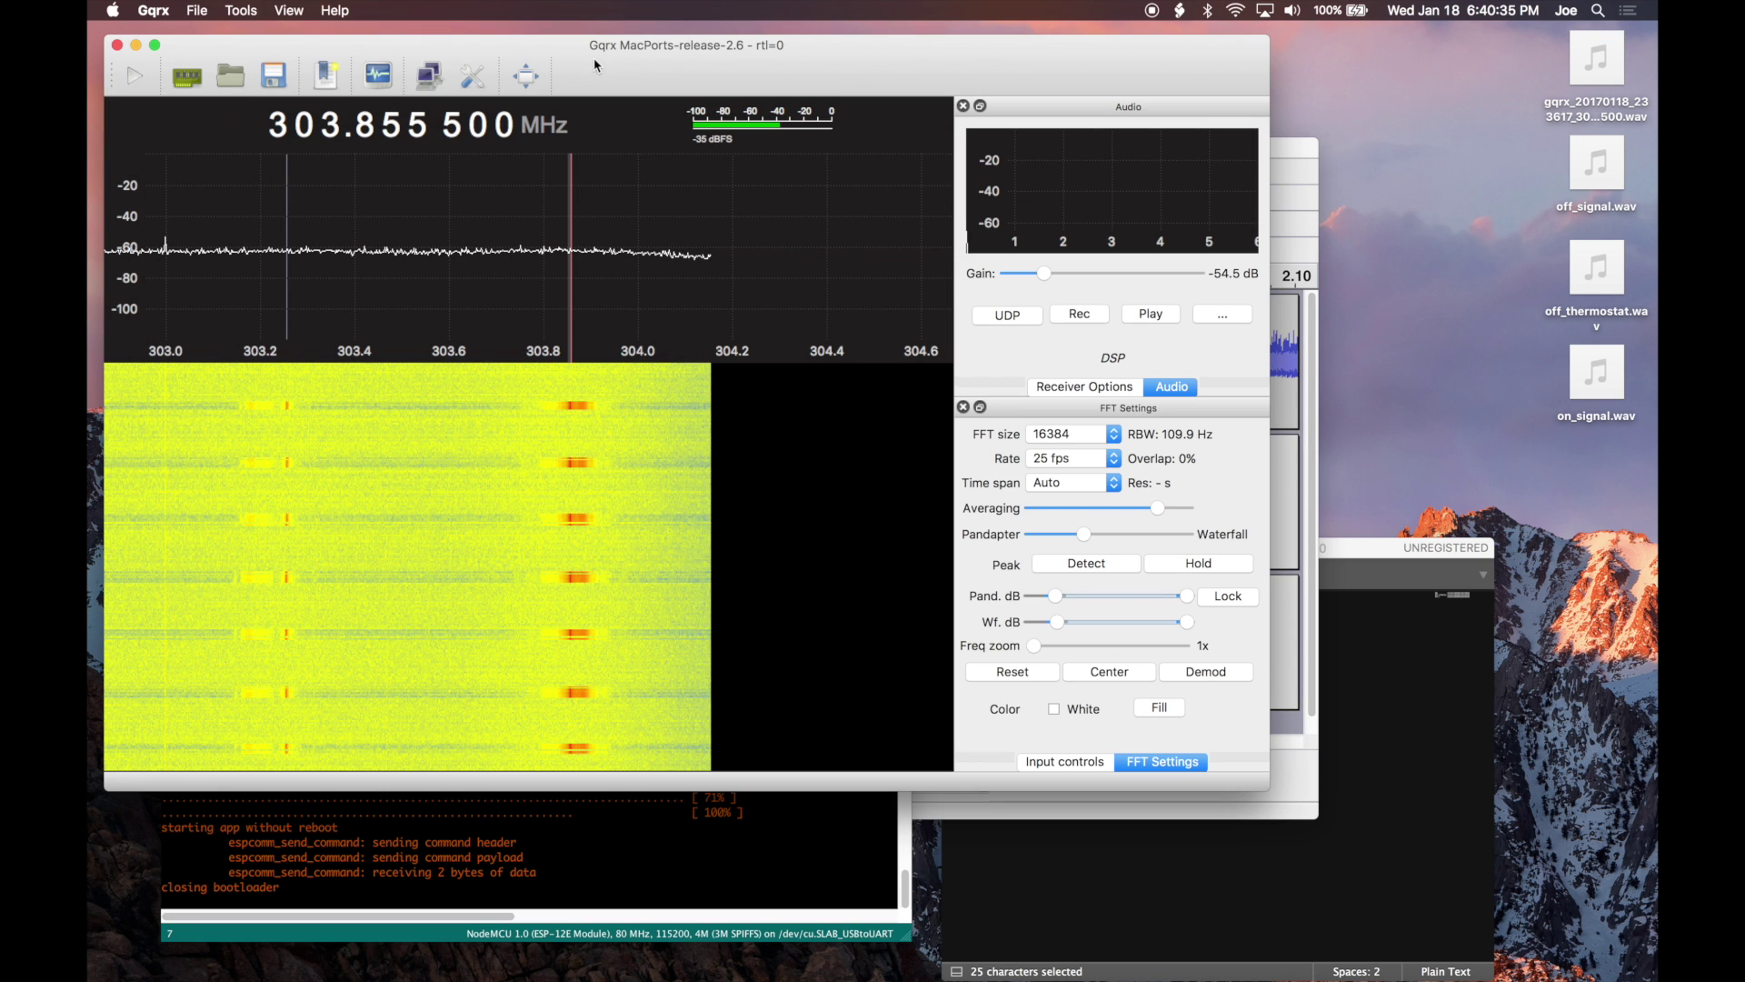
click(135, 75)
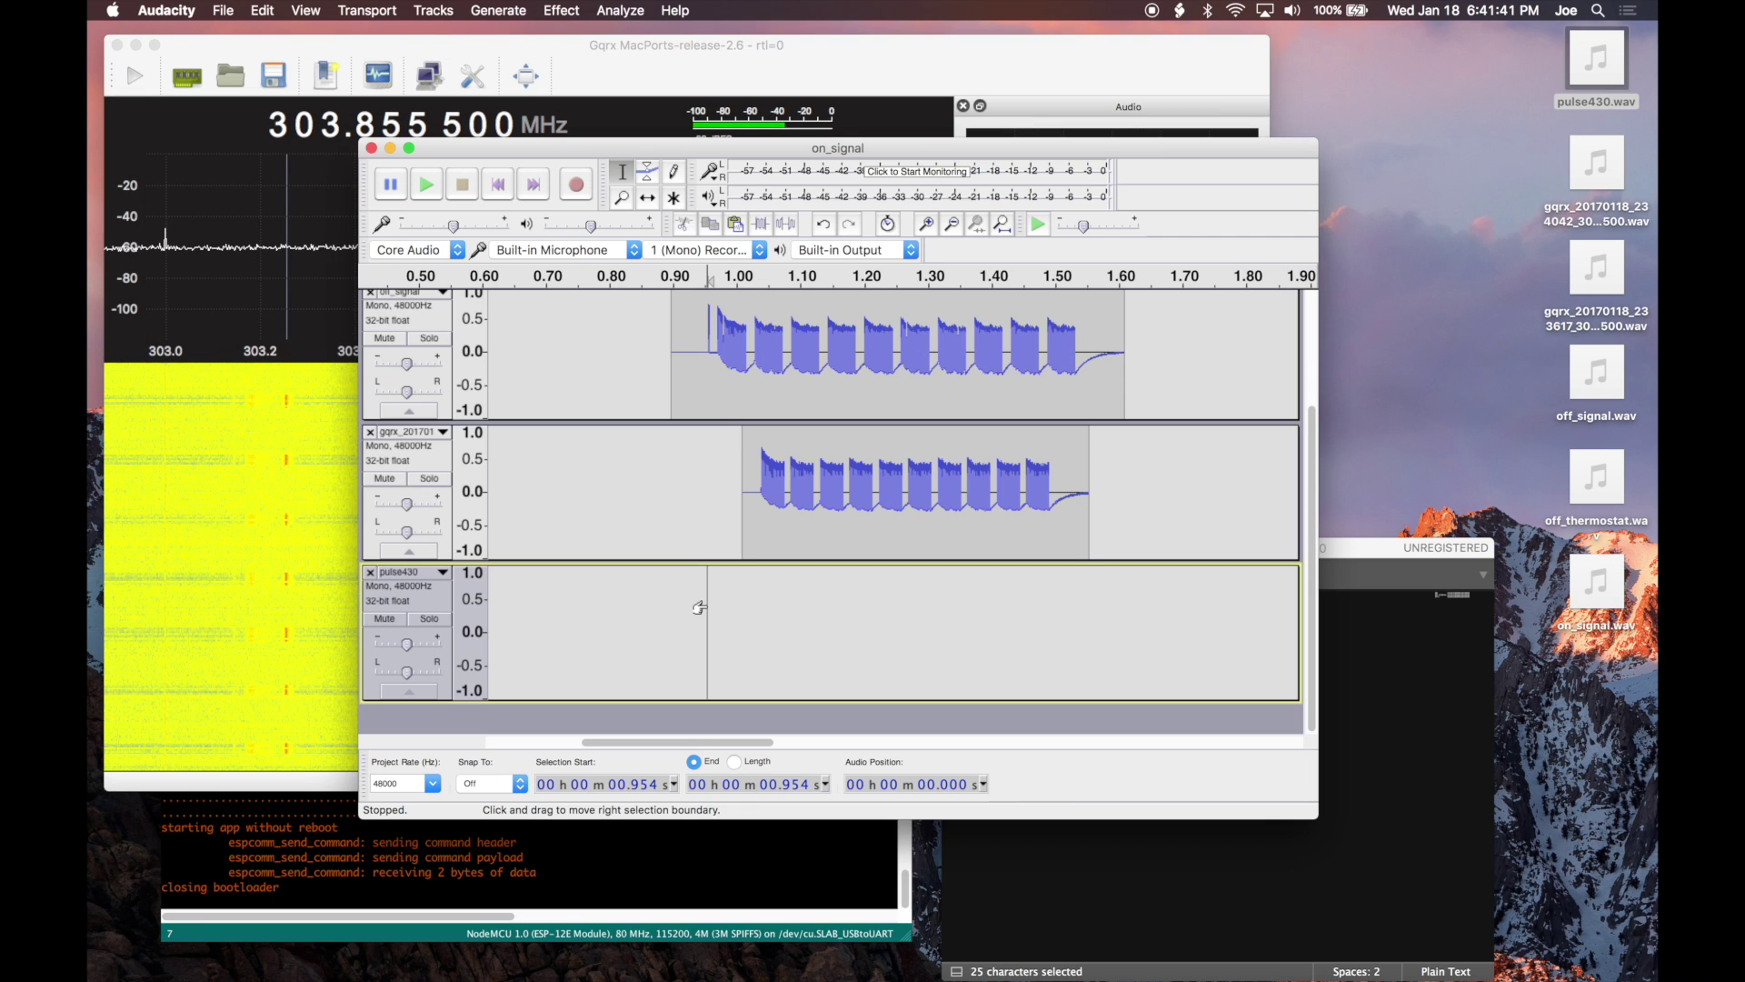
click(710, 605)
key(super+v)
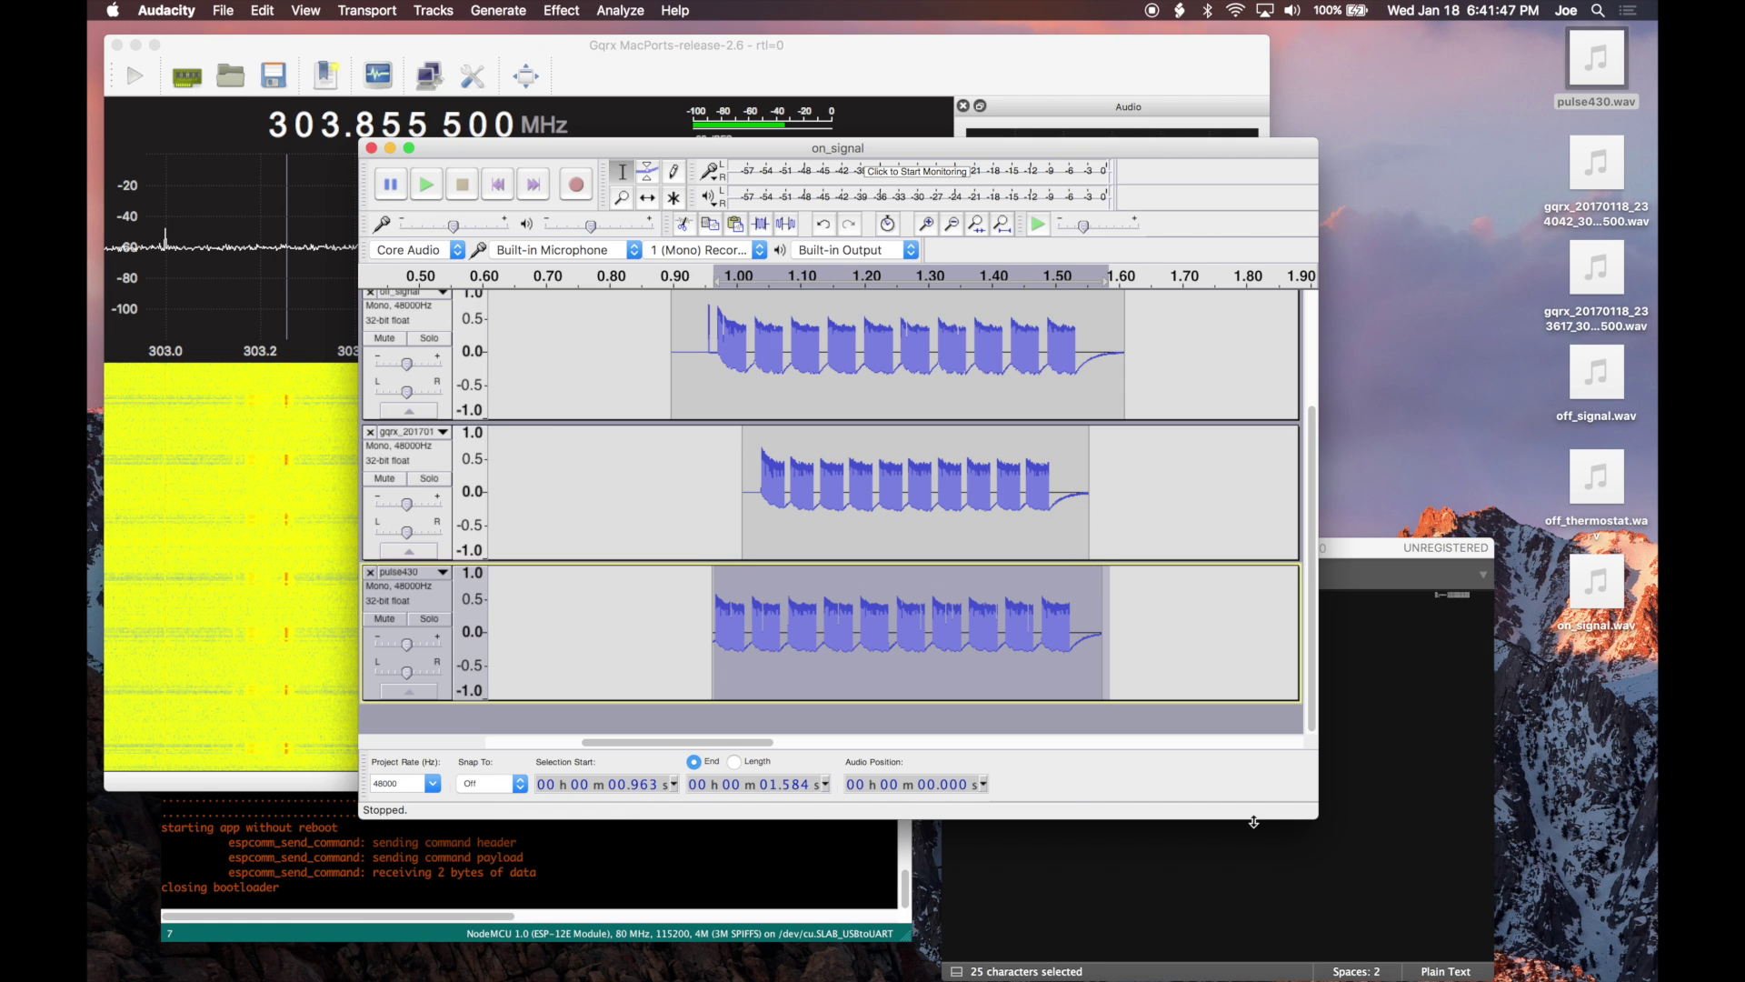
- Select the off_signal, gqrx and pulse430 clips in turn, then close the gqrx track
drag(1315, 732, 1316, 720)
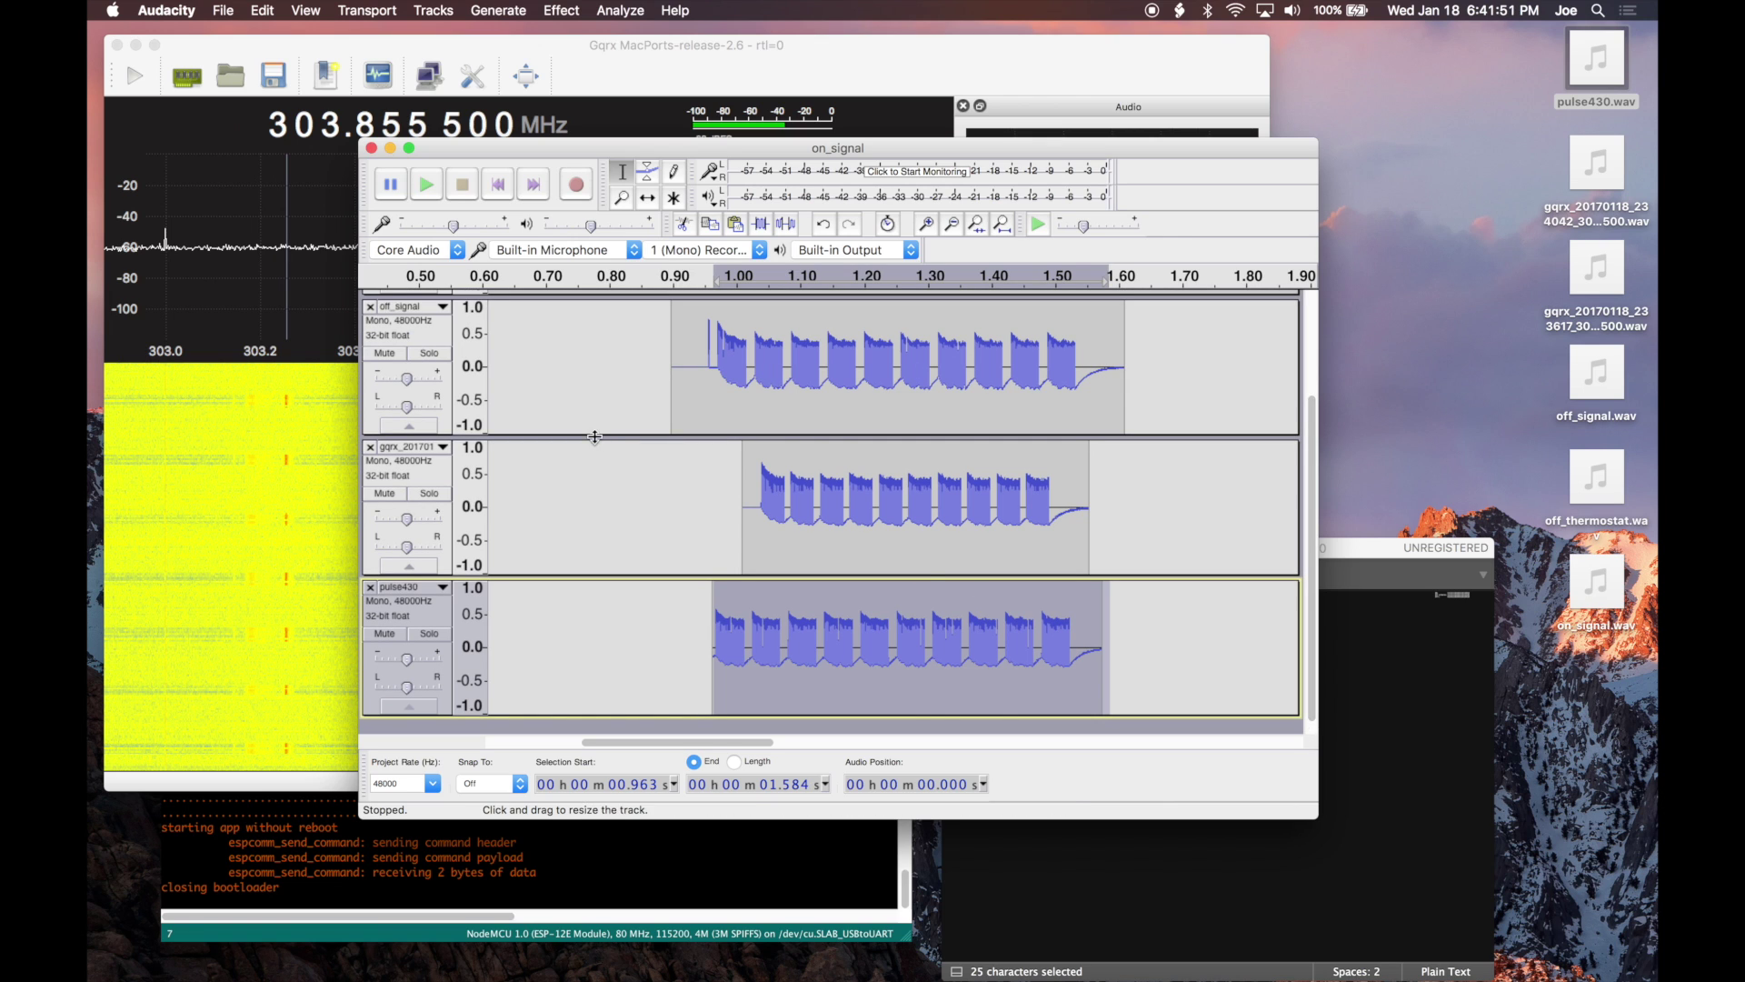
click(550, 356)
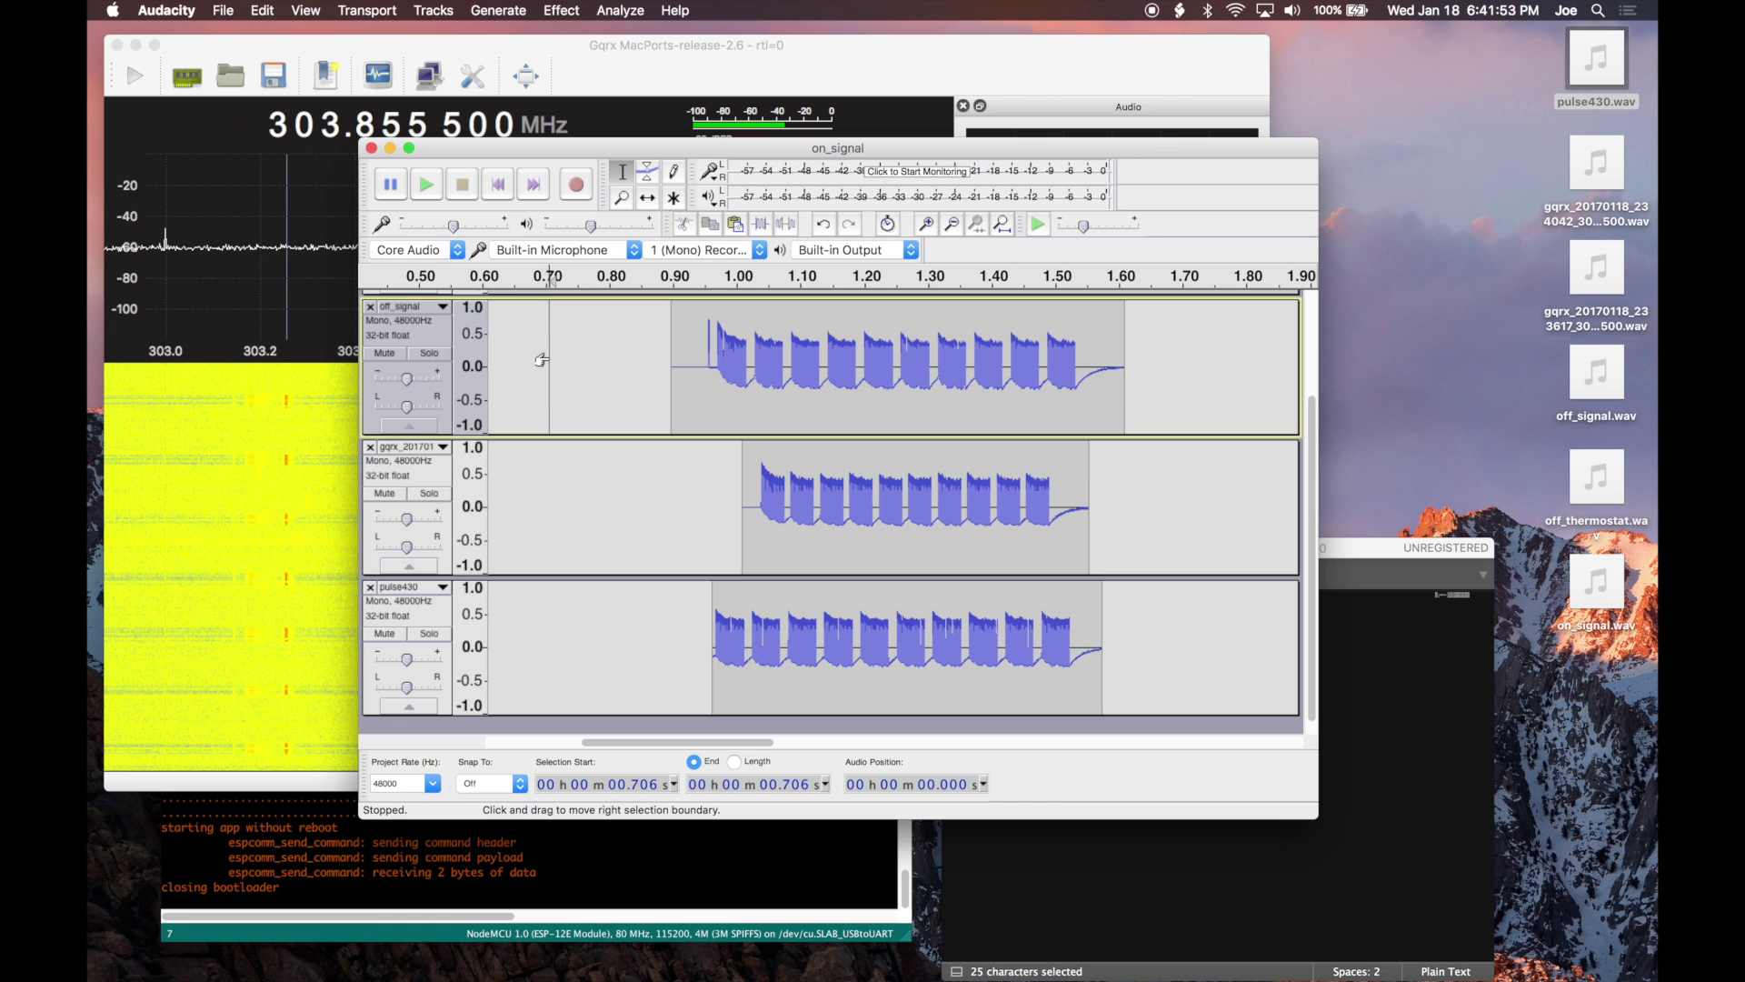
click(442, 486)
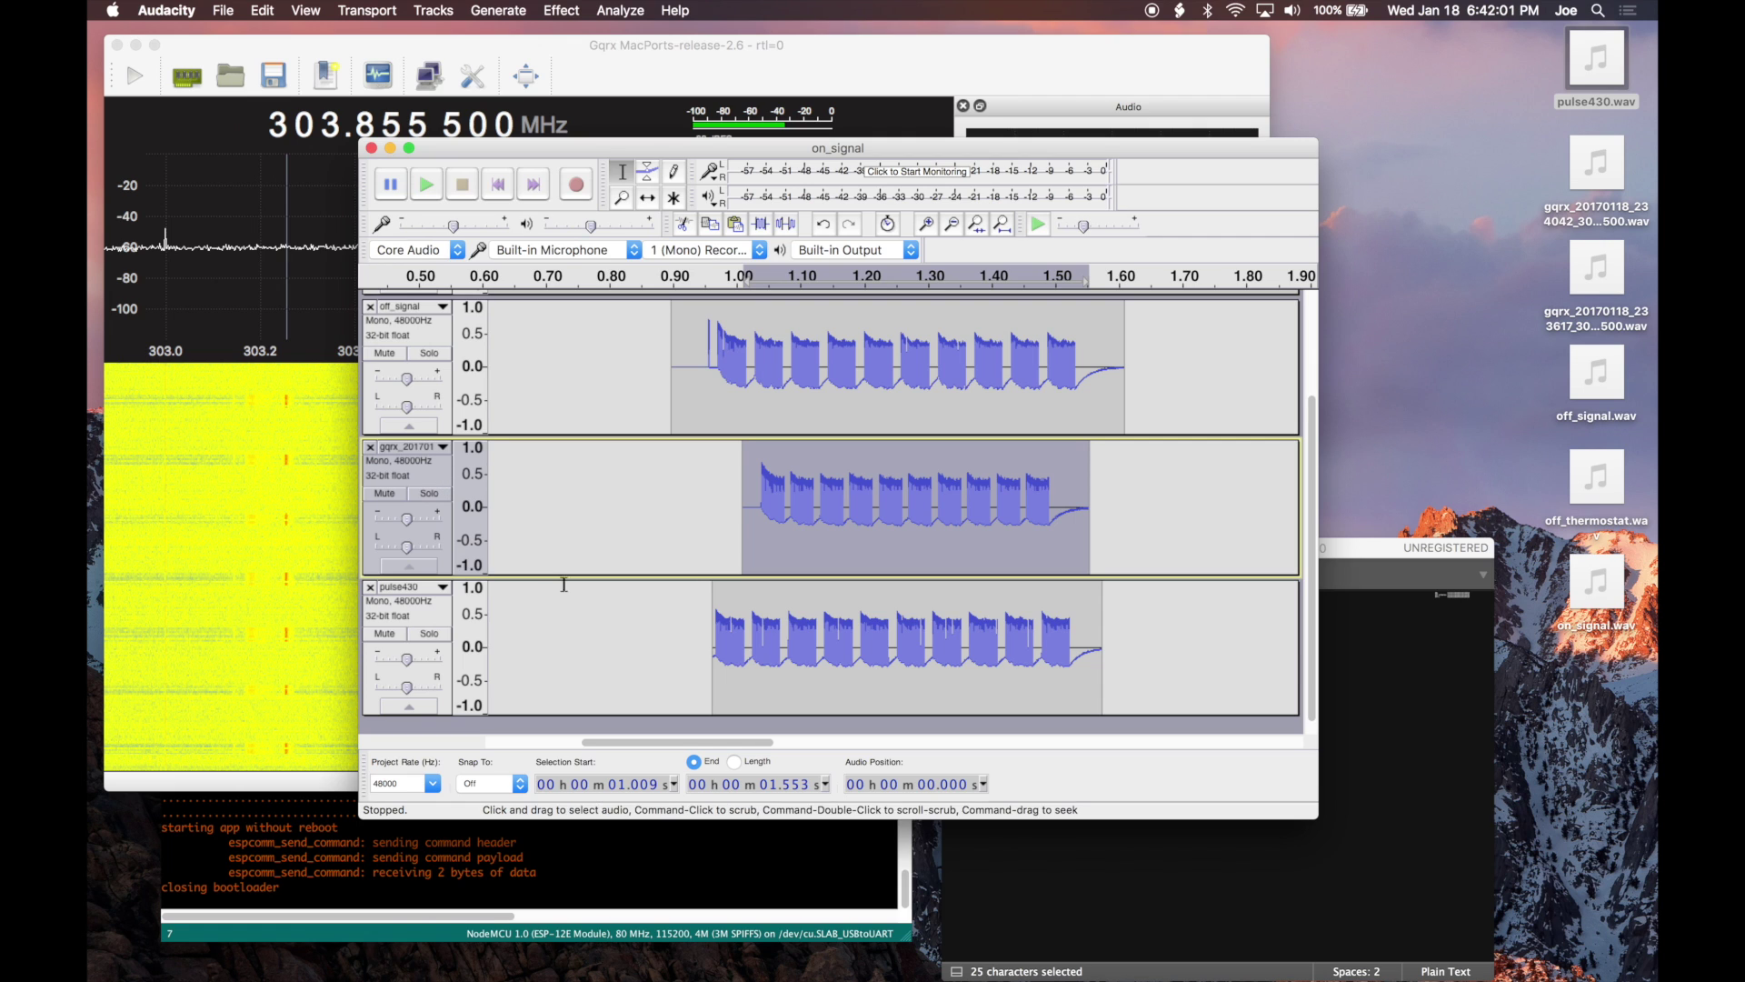
click(439, 619)
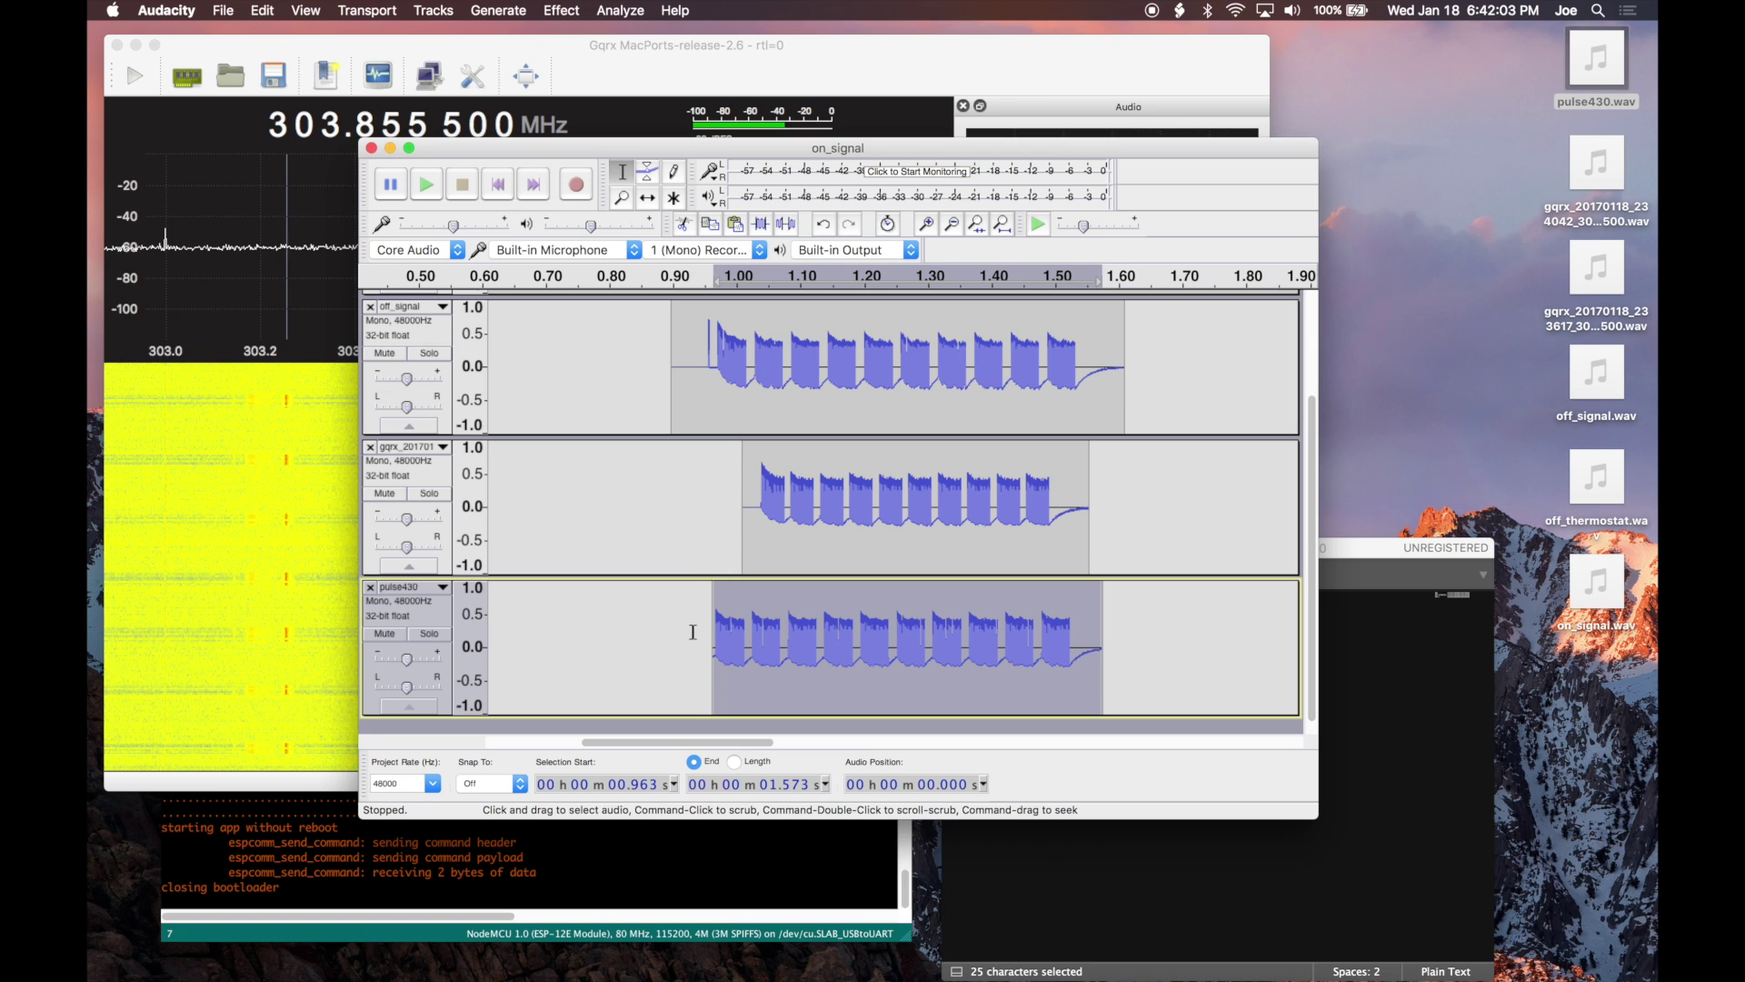
click(371, 449)
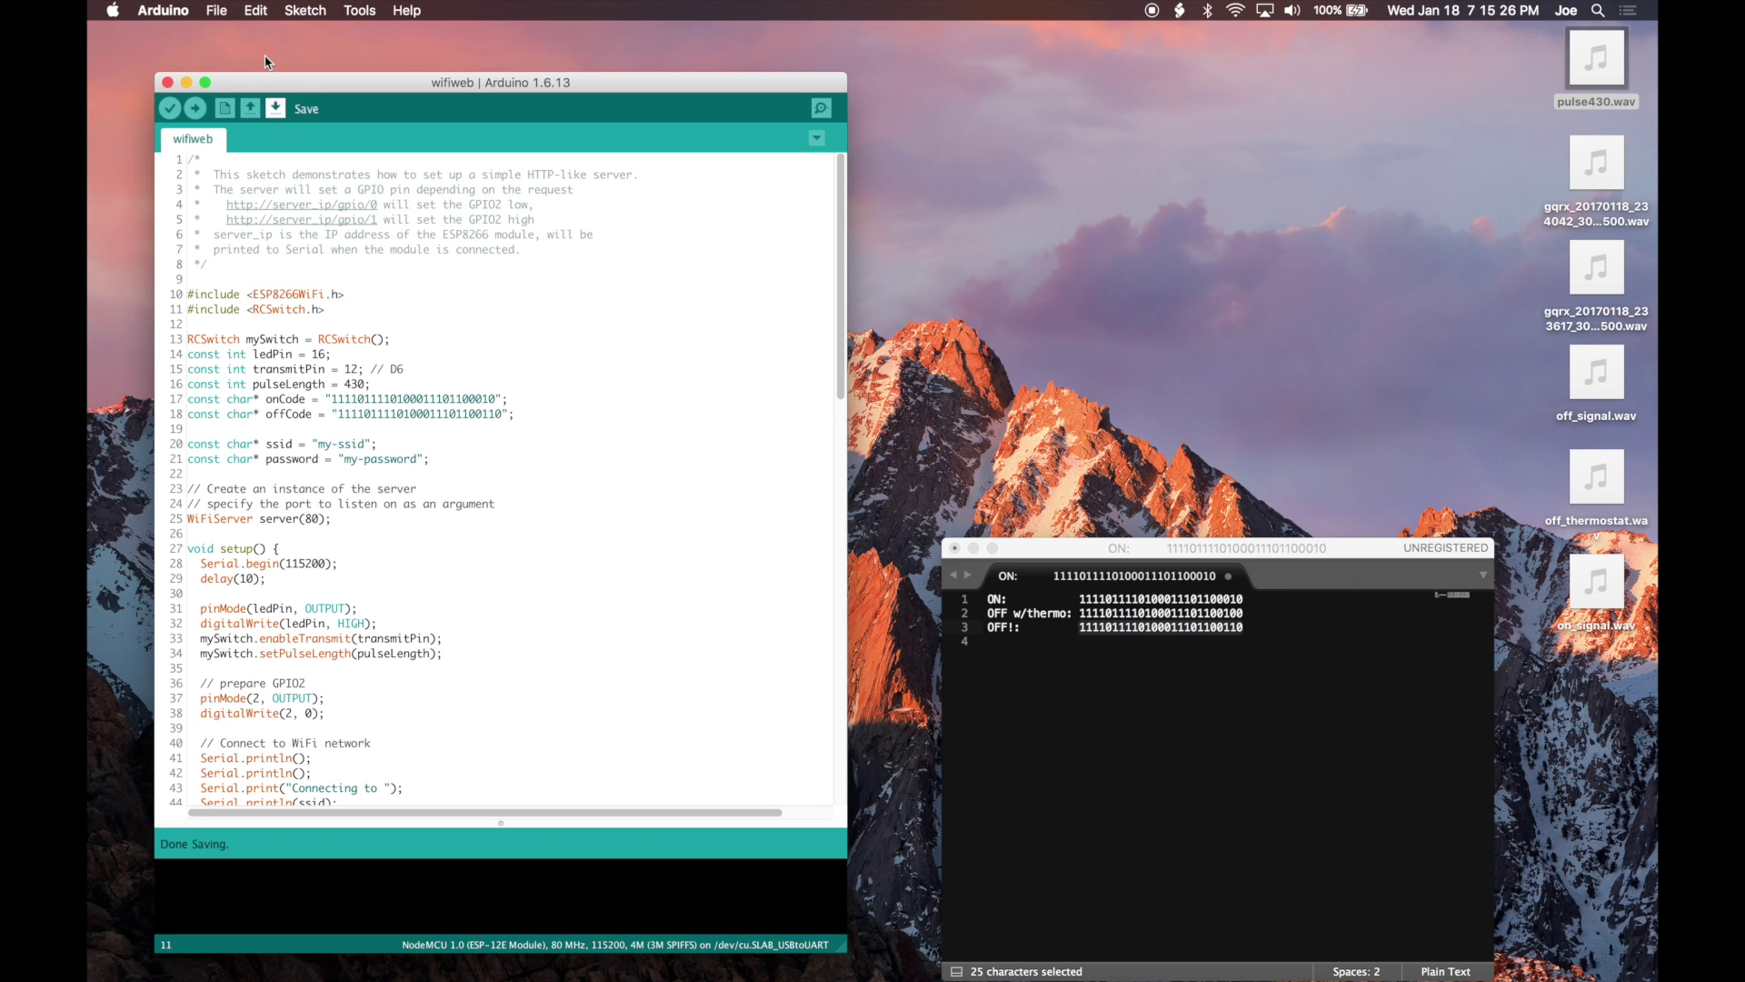
click(215, 10)
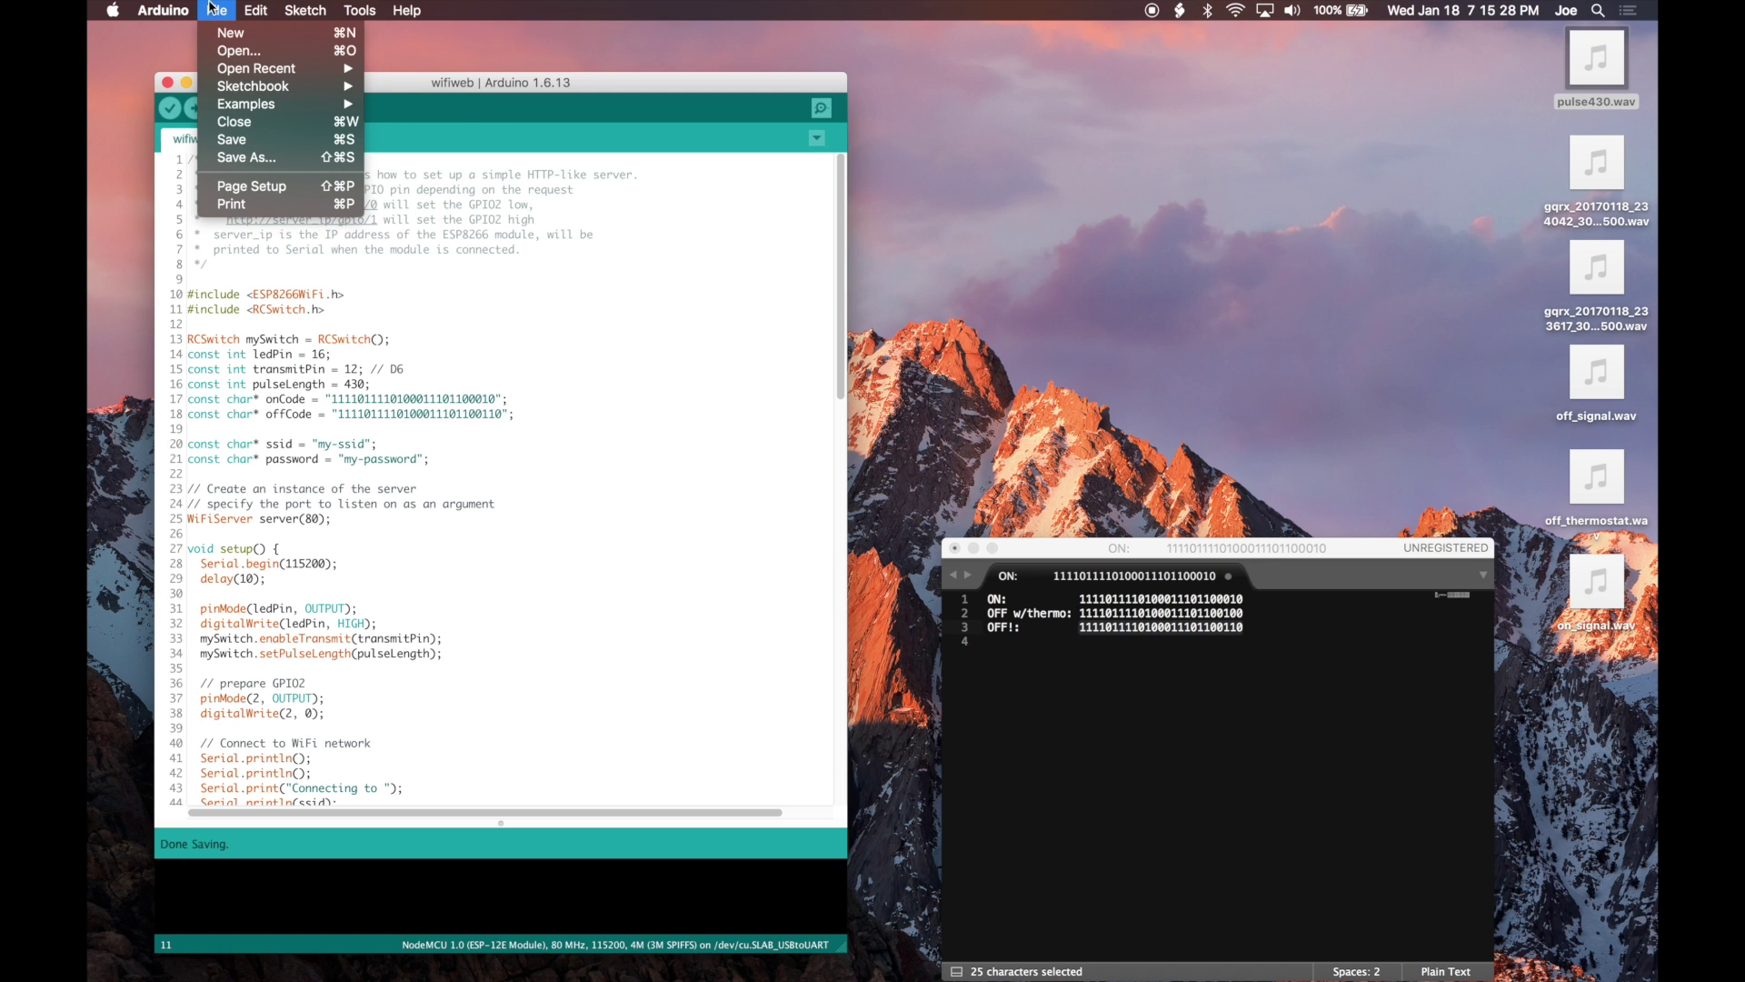
mouse_move(353, 109)
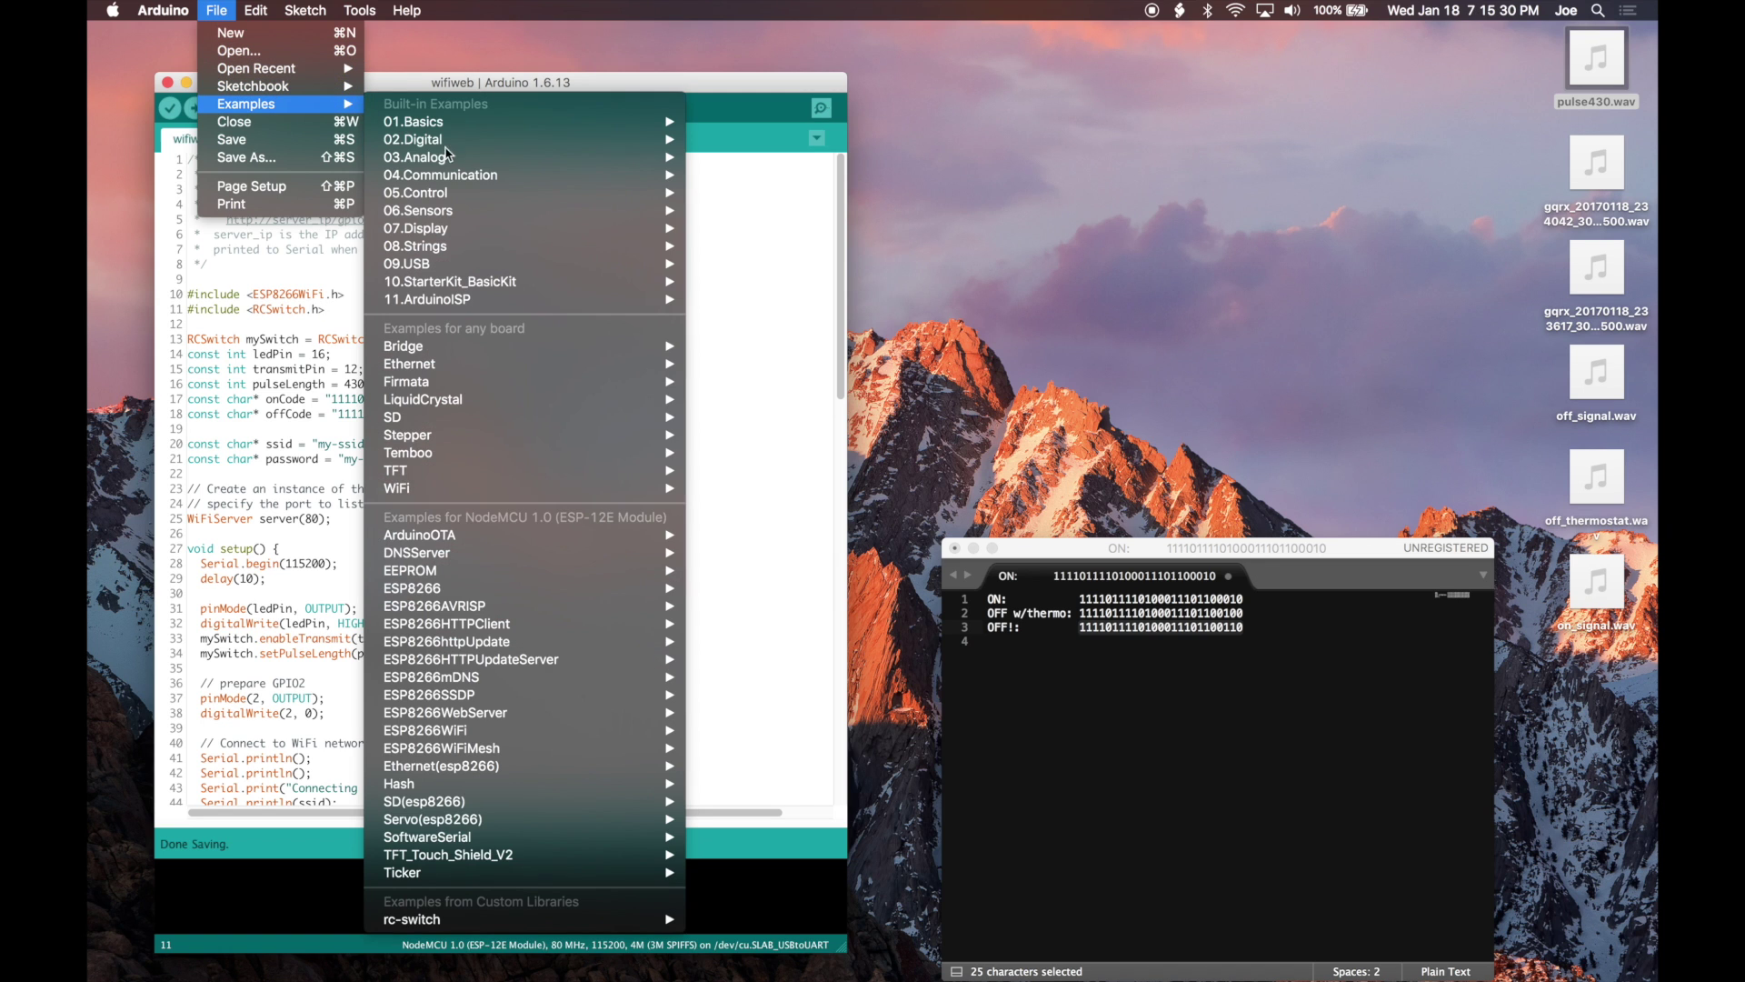
mouse_move(576, 761)
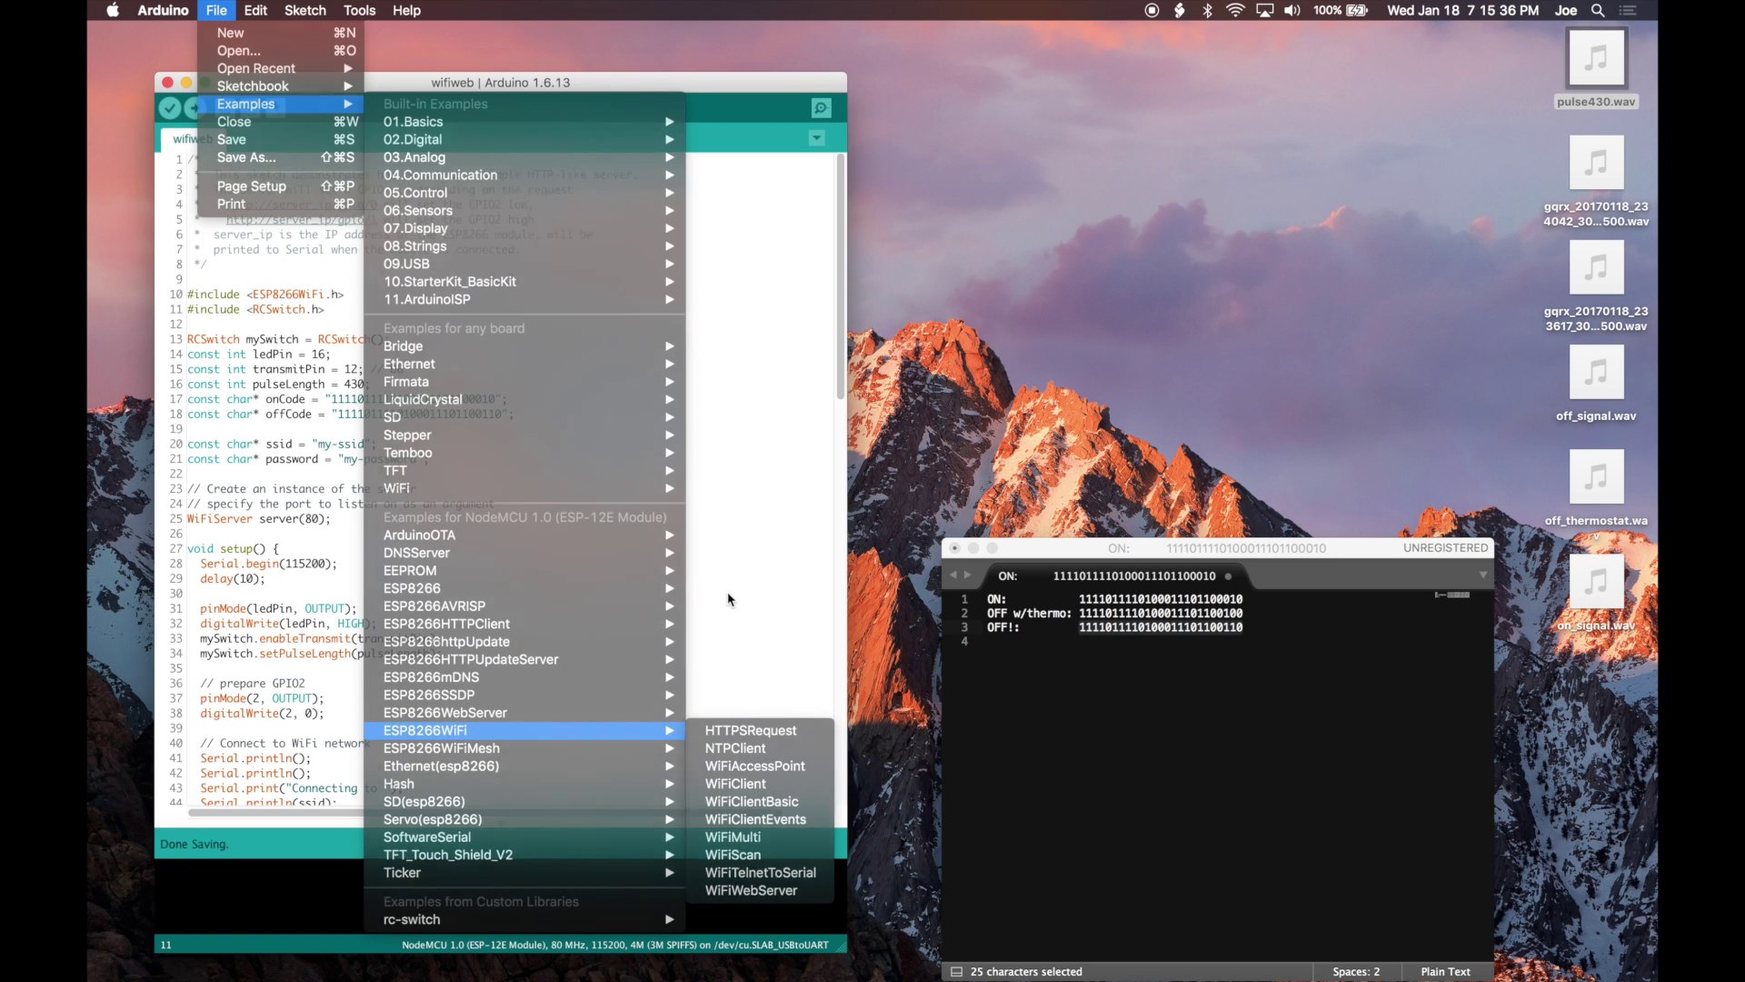
click(728, 595)
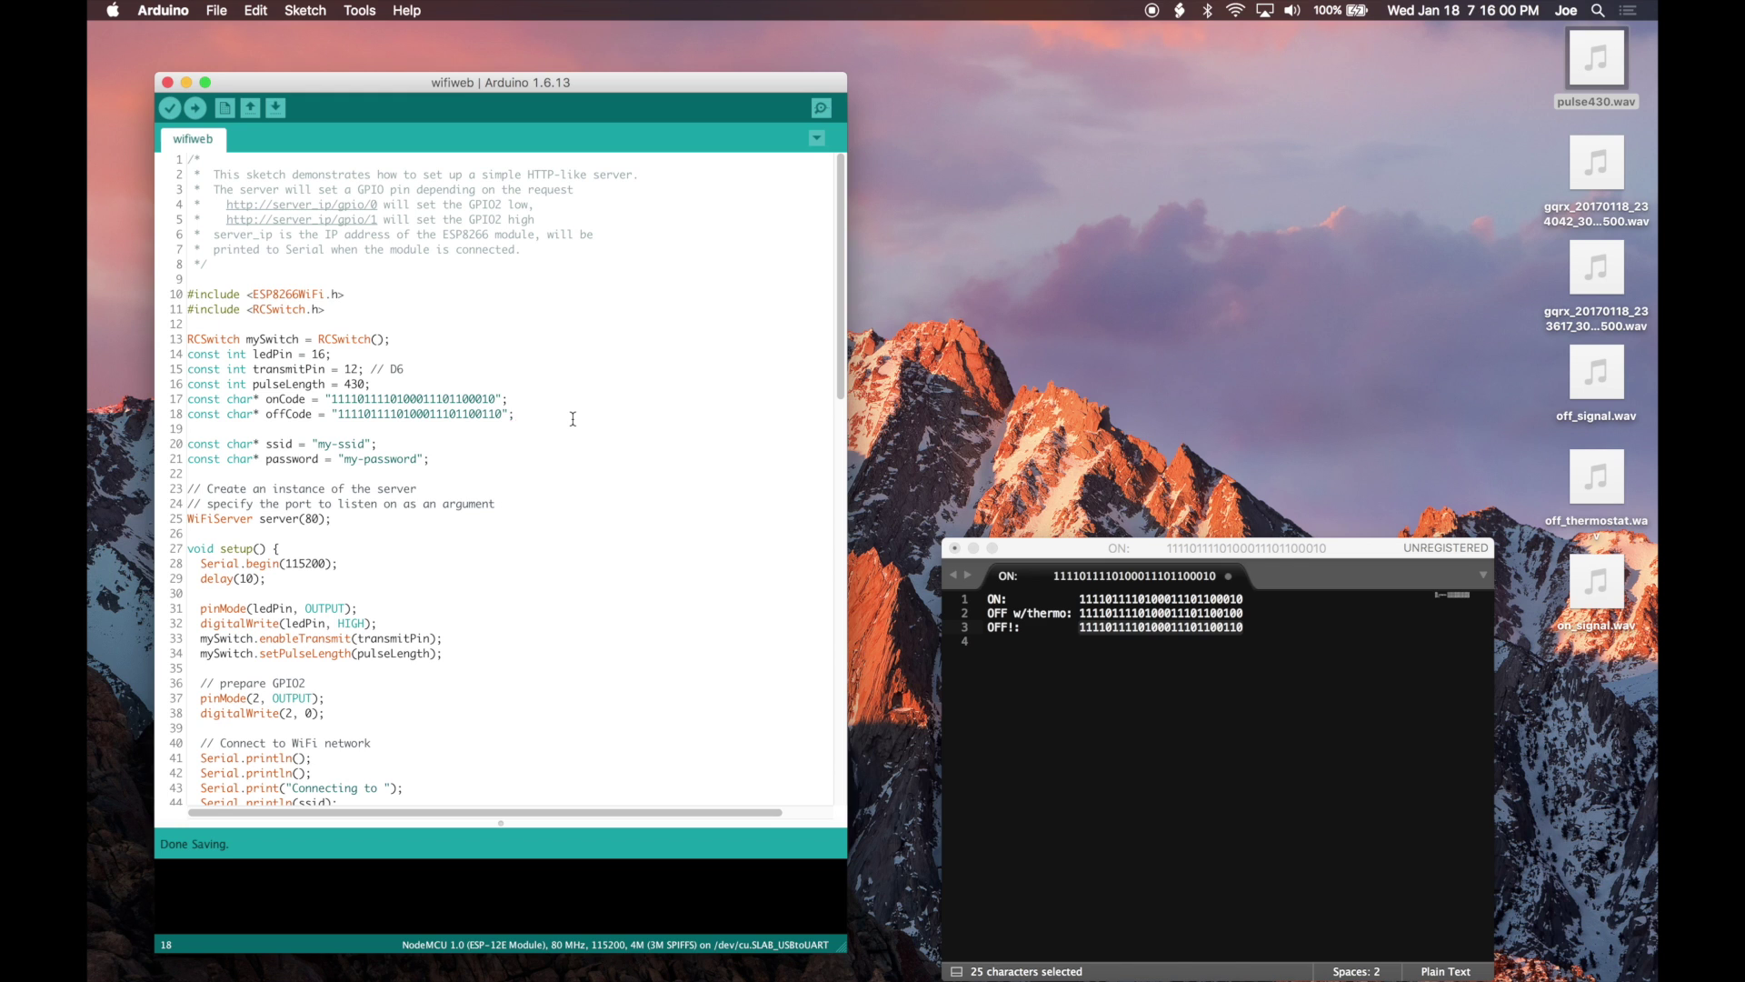
- Highlight the onCode/offCode declarations and the /gpio/0 and /gpio/1 request checks in wifiweb
drag(573, 419, 180, 407)
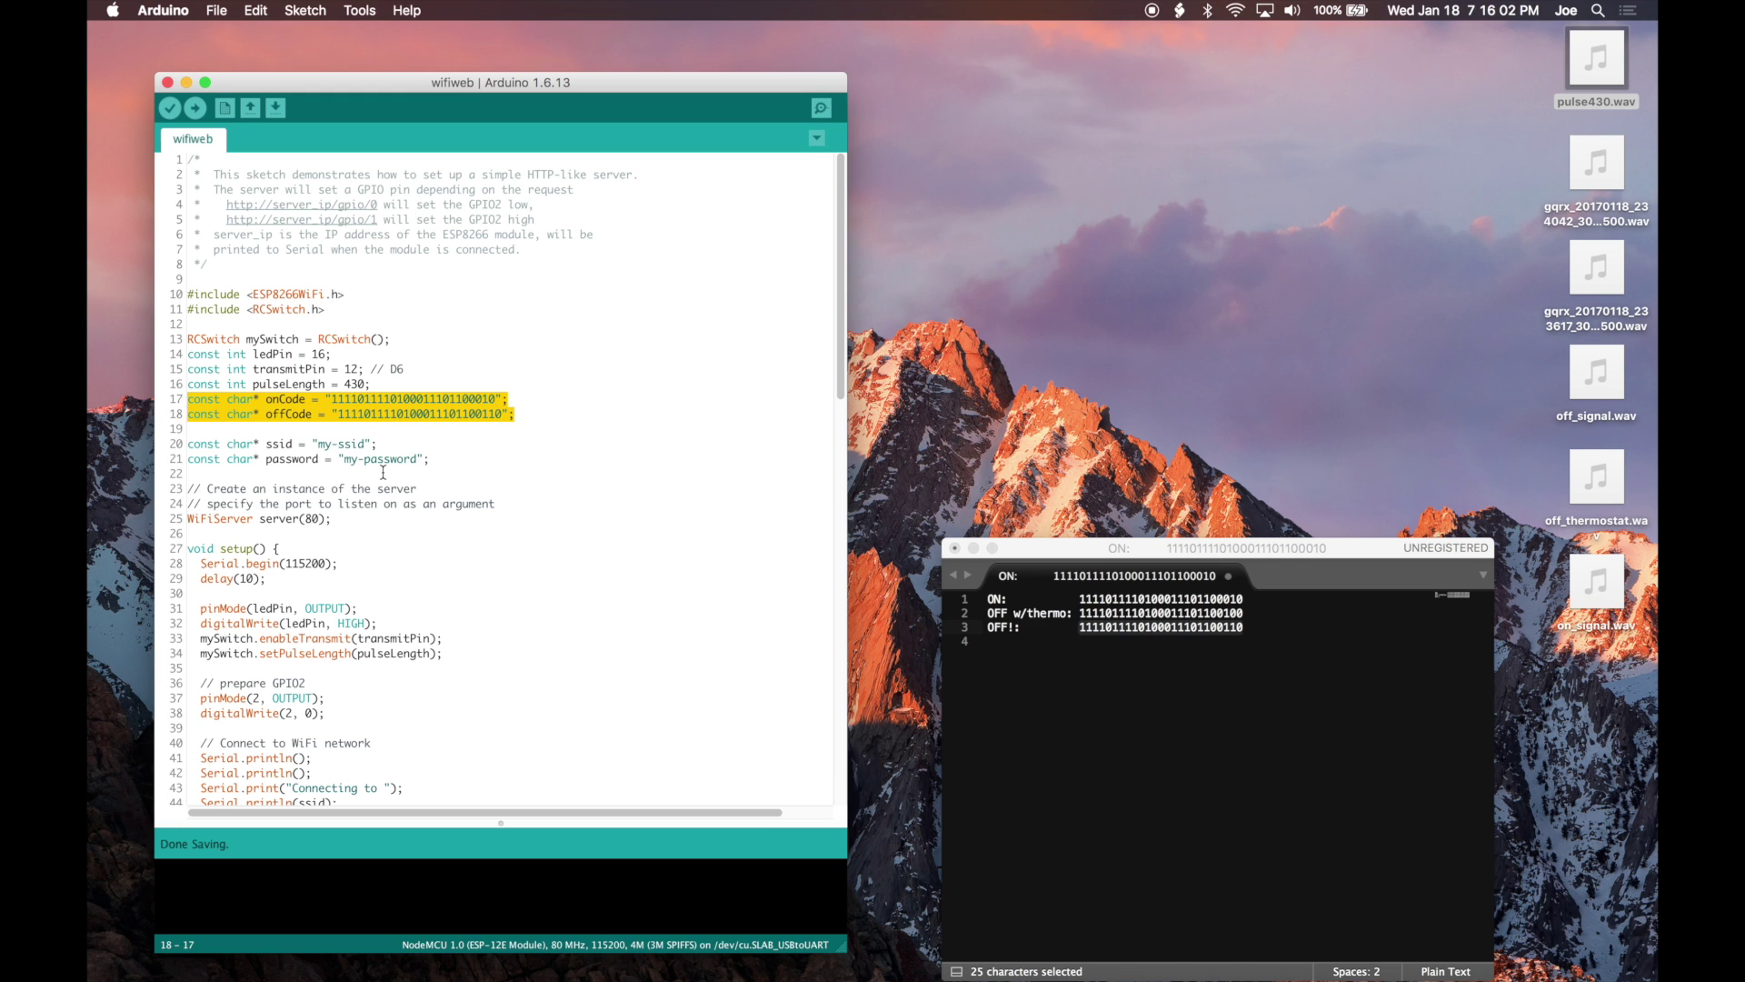
scroll(458, 560, down, 9)
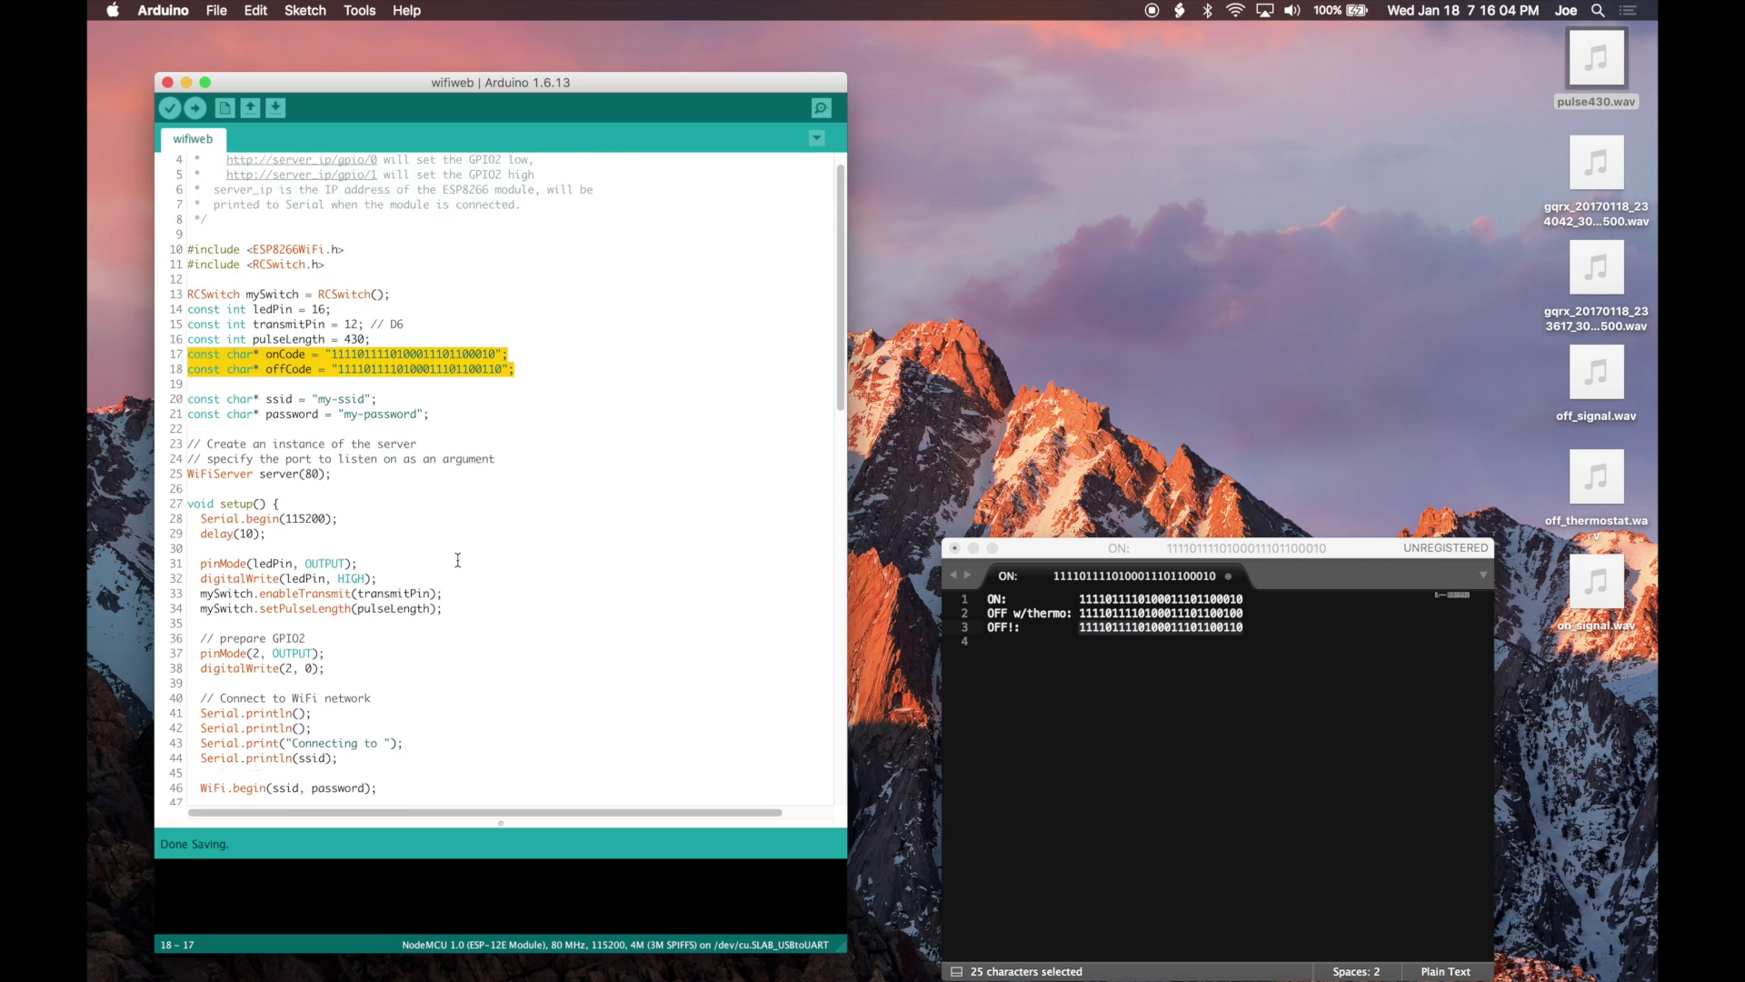
scroll(458, 560, down, 11)
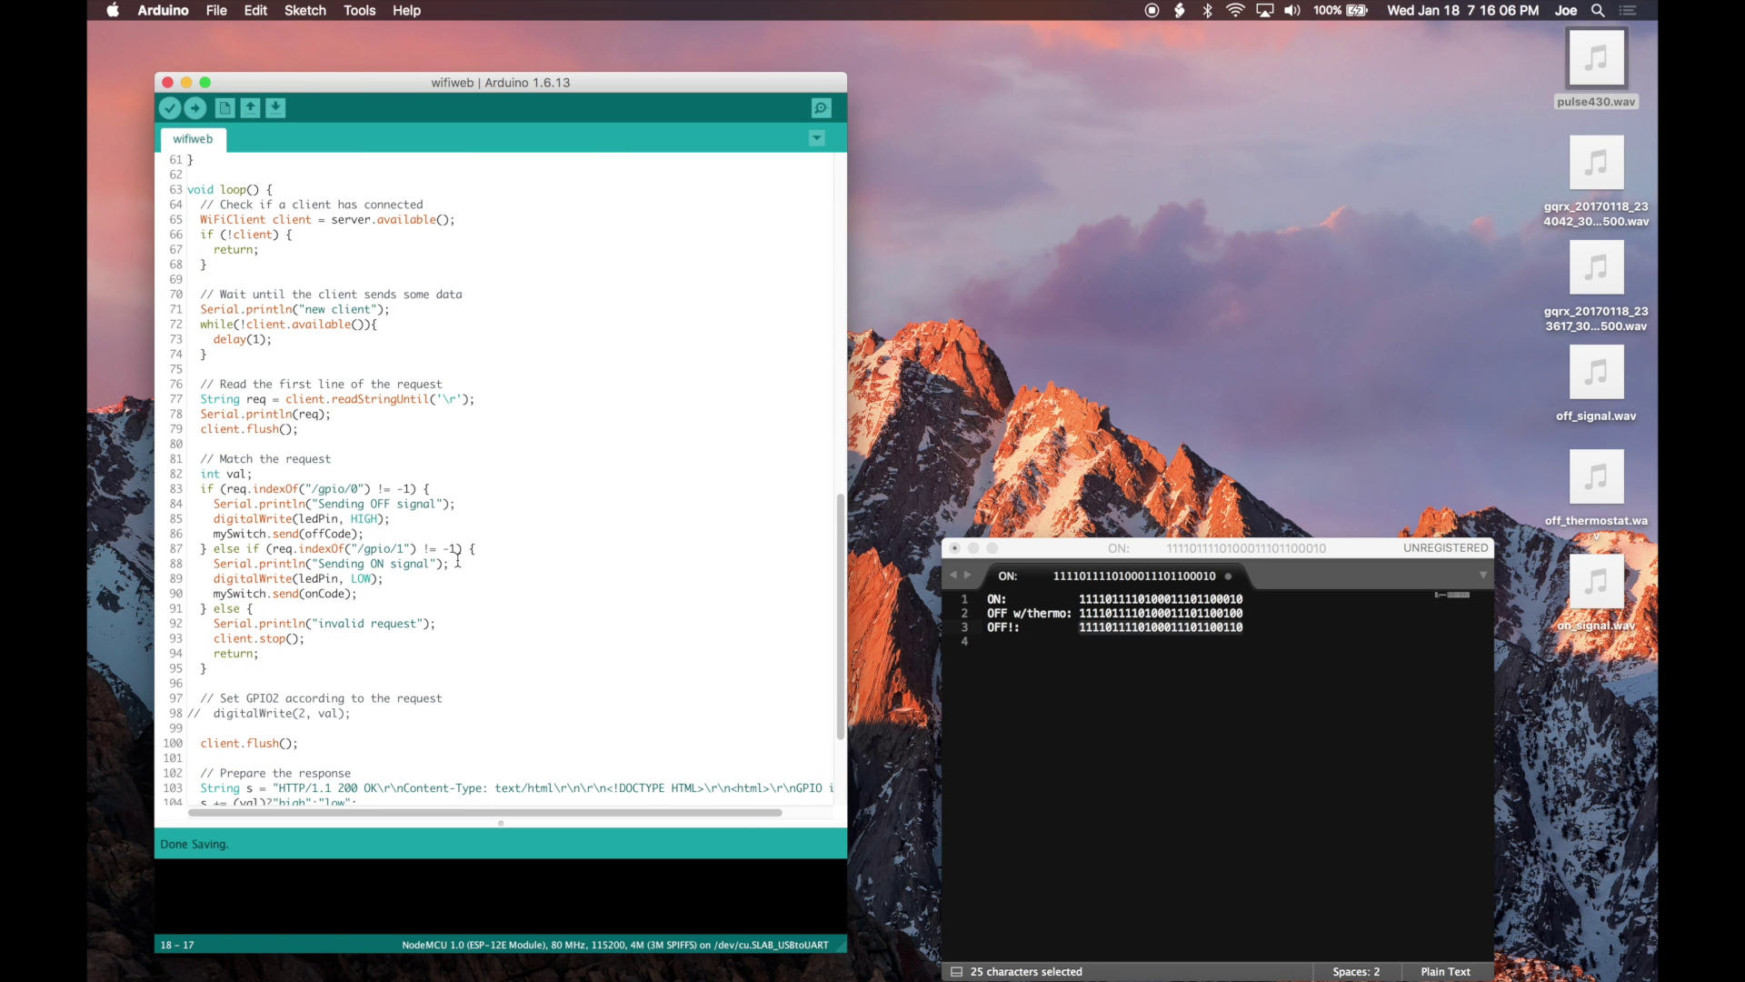
scroll(416, 534, down, 2)
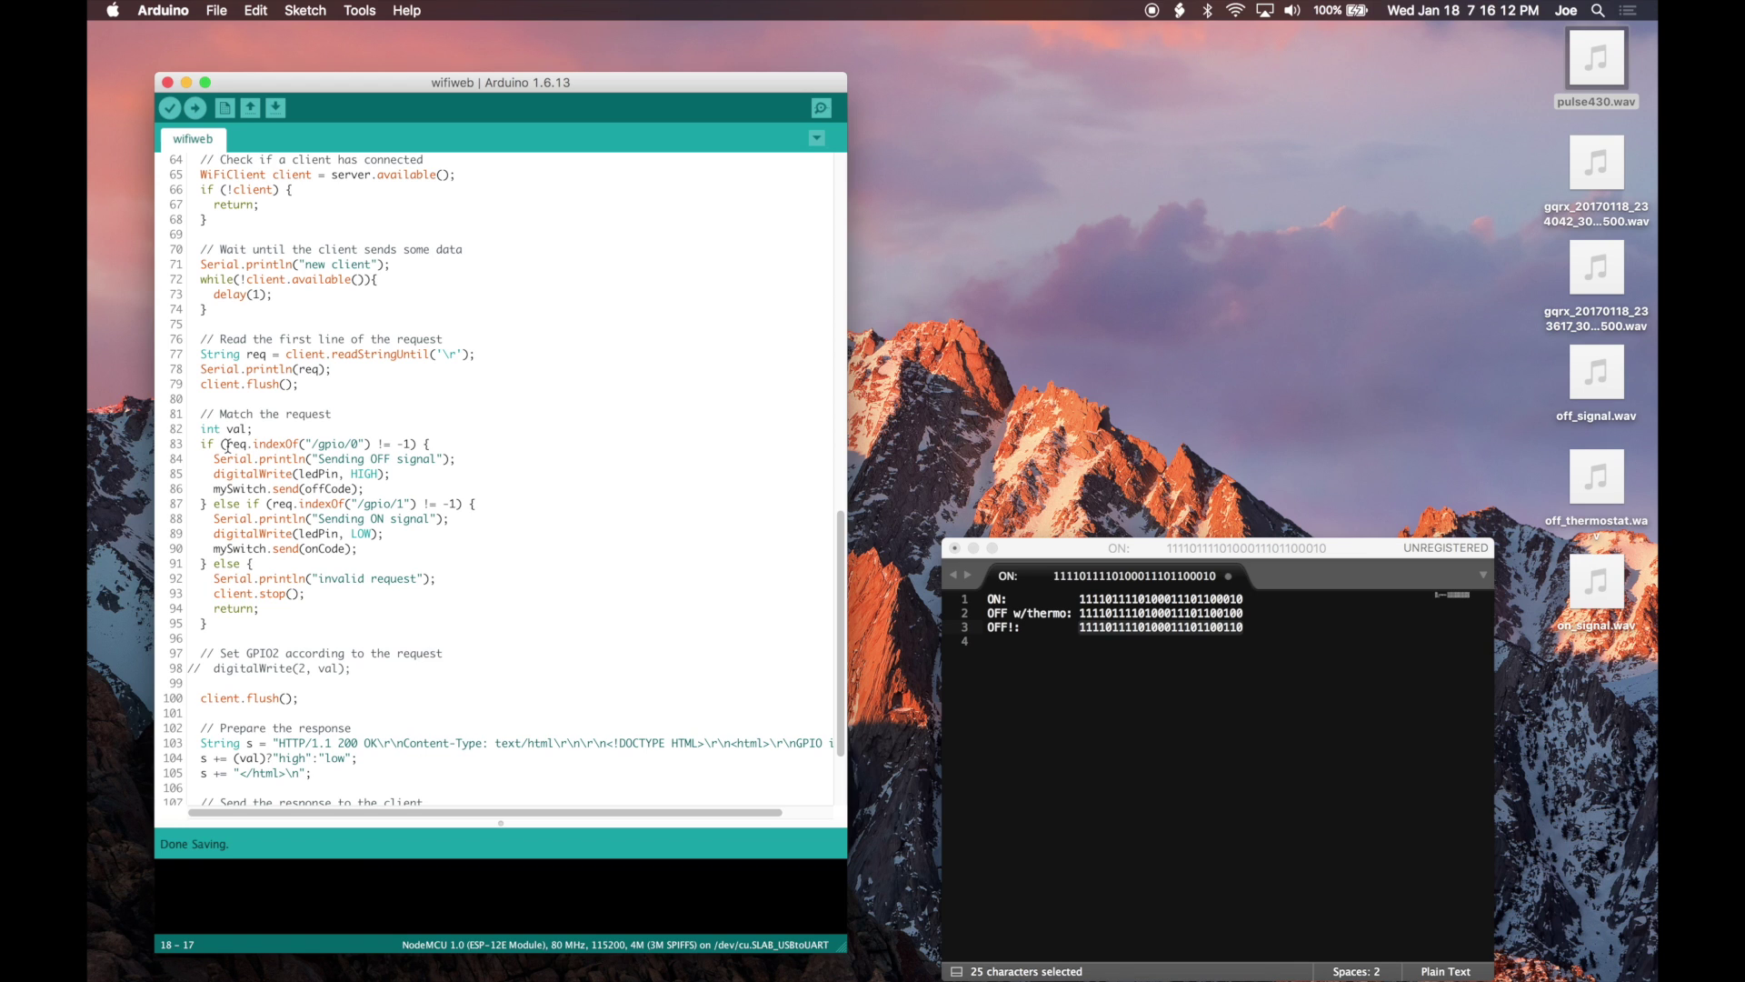
drag(311, 445, 361, 445)
double_click(371, 474)
click(398, 473)
drag(273, 506, 410, 505)
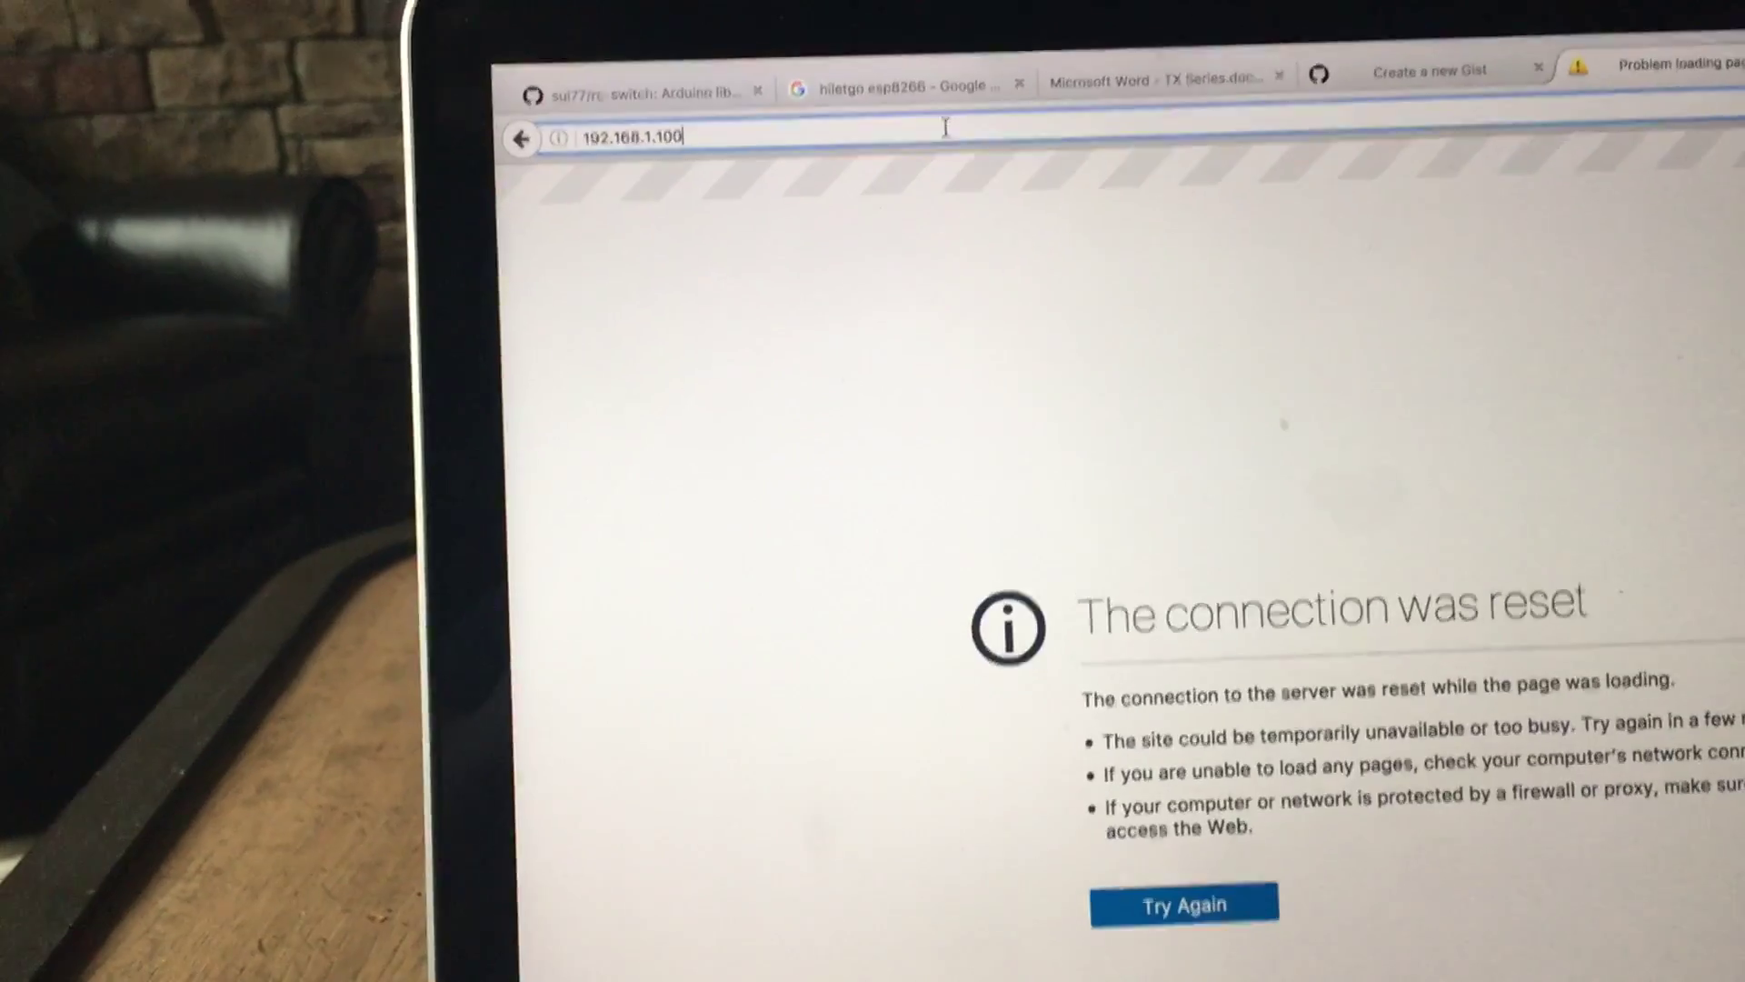
- Load 192.168.1.100/gpio/0, then 192.168.1.100/gpio/1, to send the fireplace off and on codes
click(1118, 104)
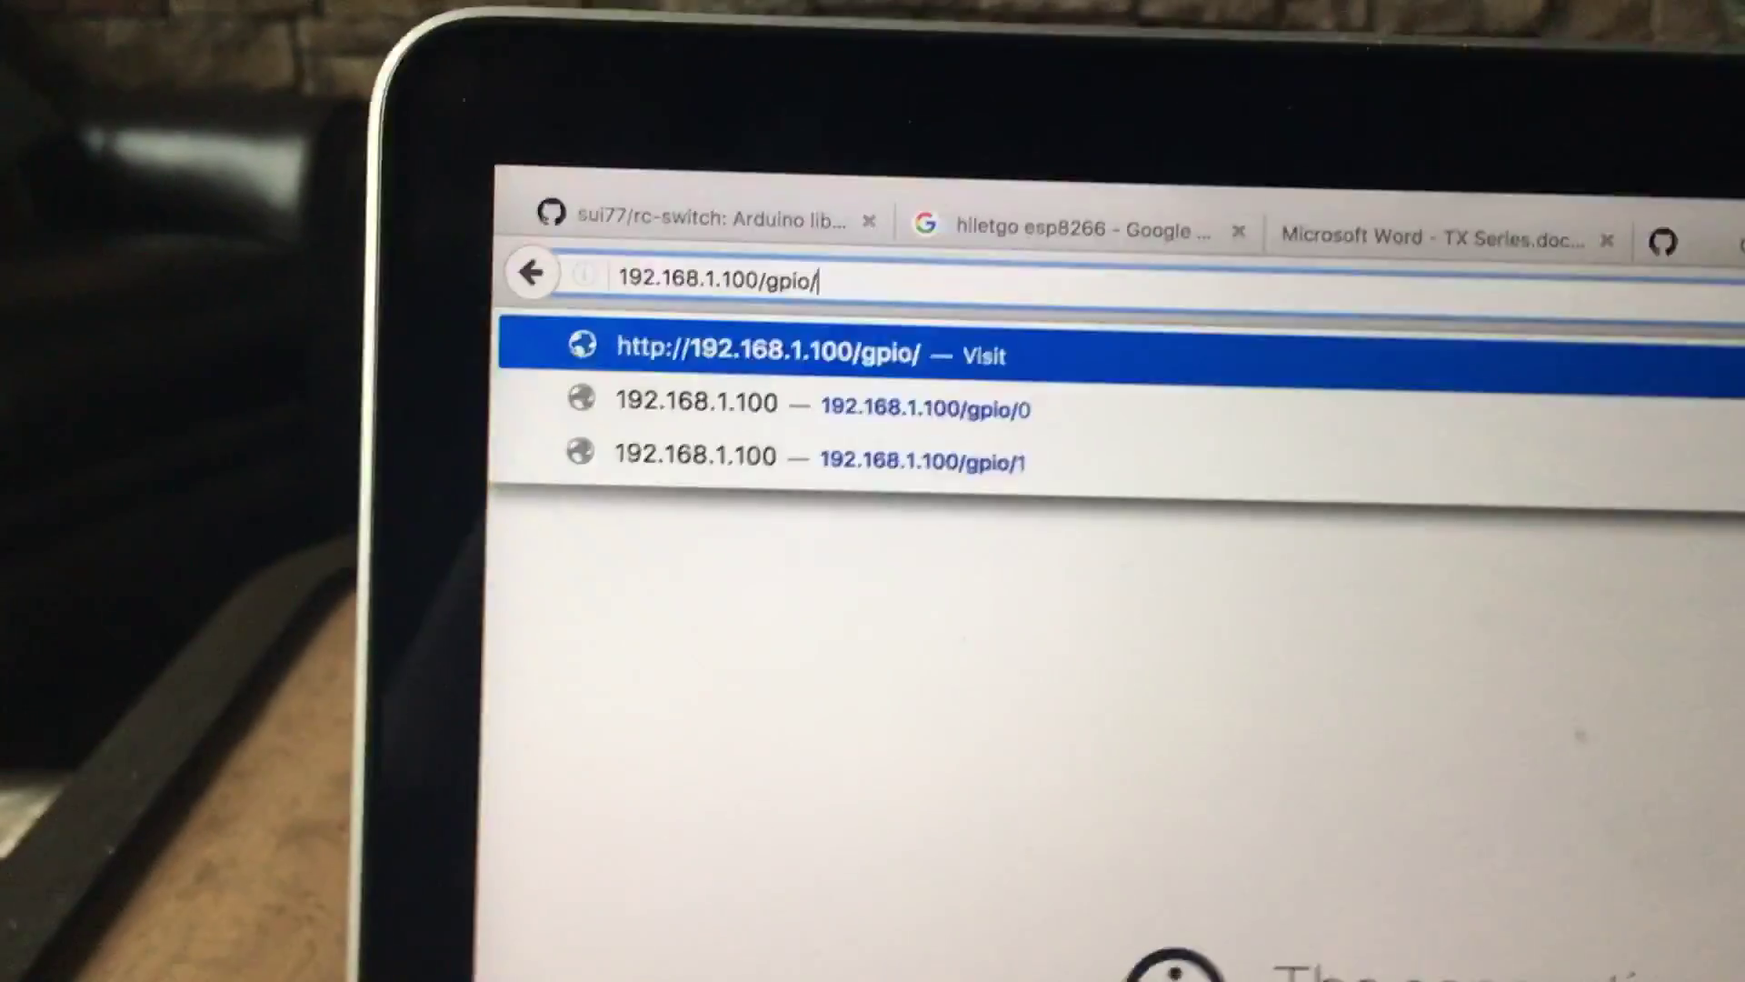
key(Return)
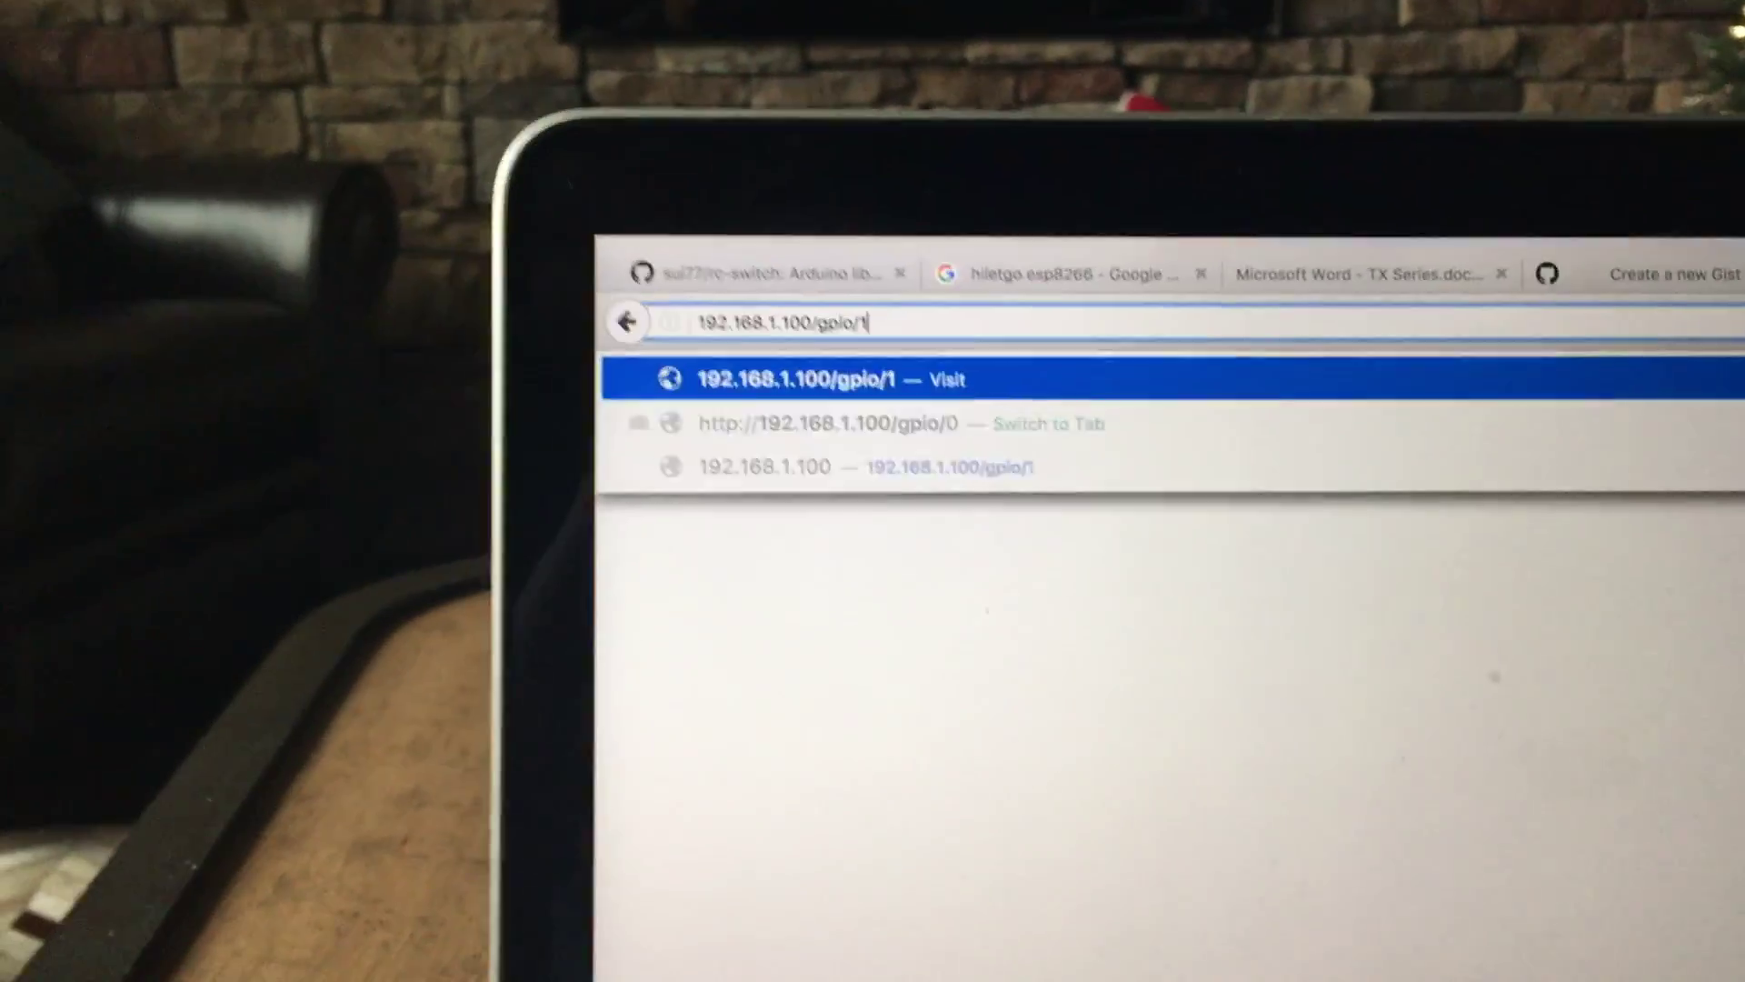
key(Return)
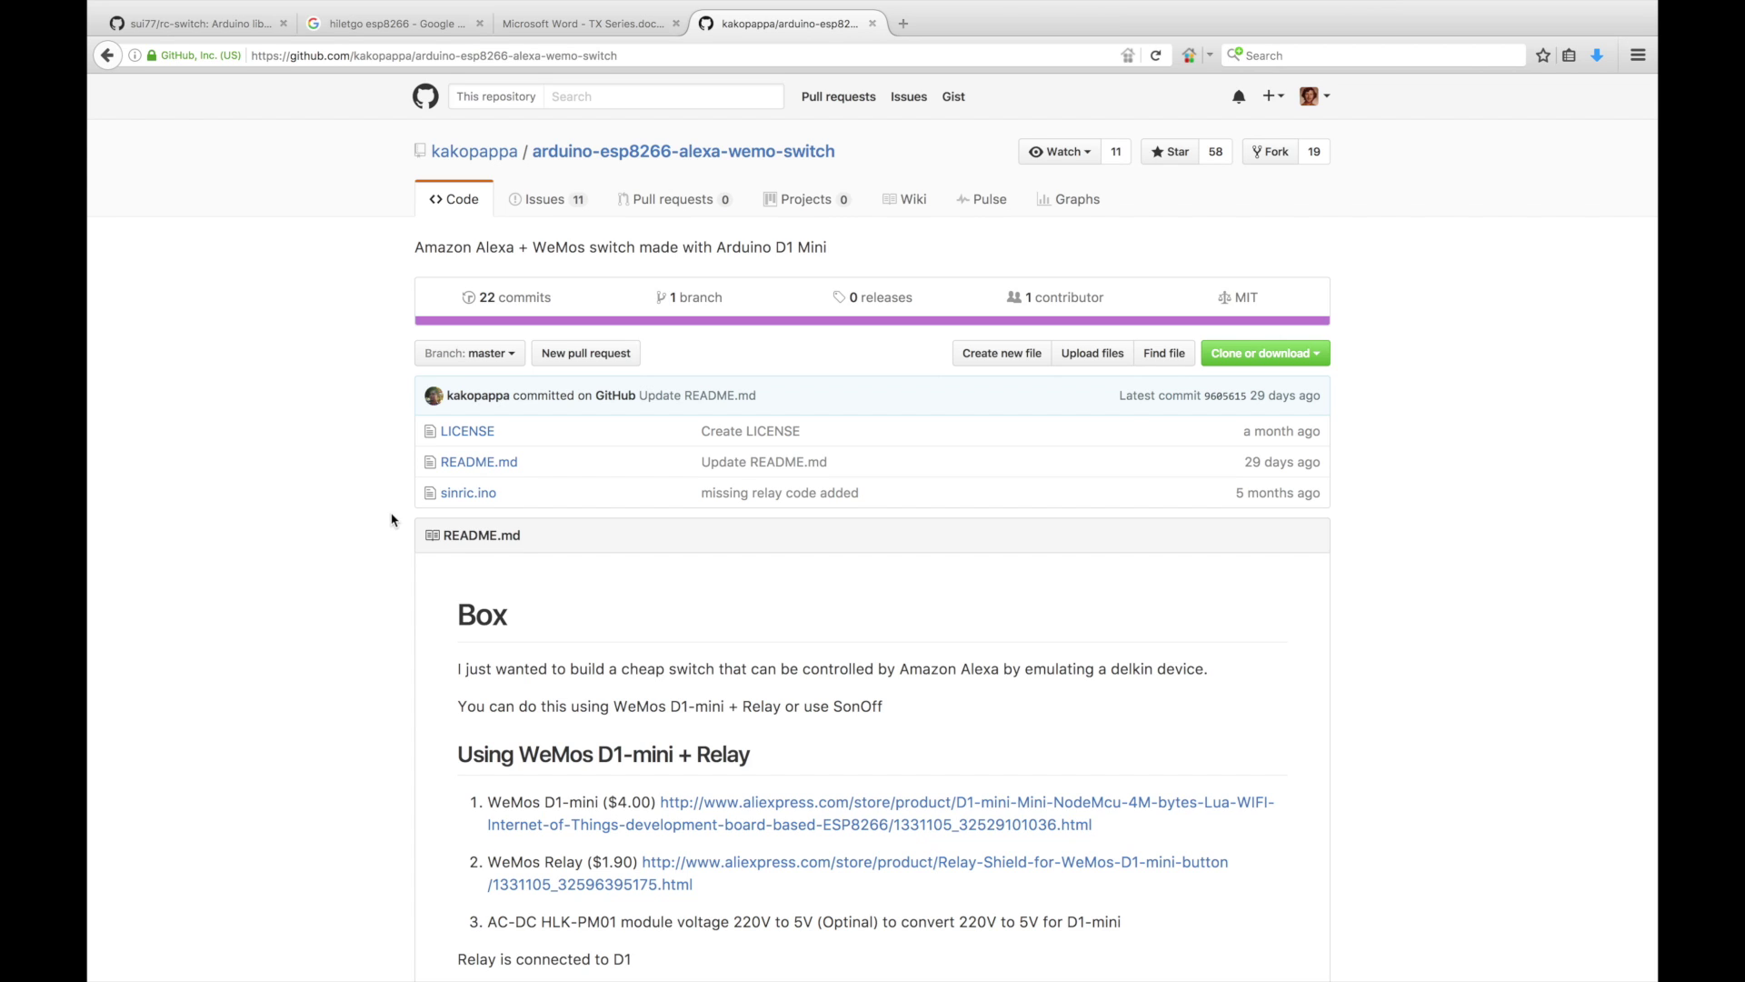
- Open sinric.ino and read down through its ESP8266 WiFi, UDP and relay-control code
click(467, 493)
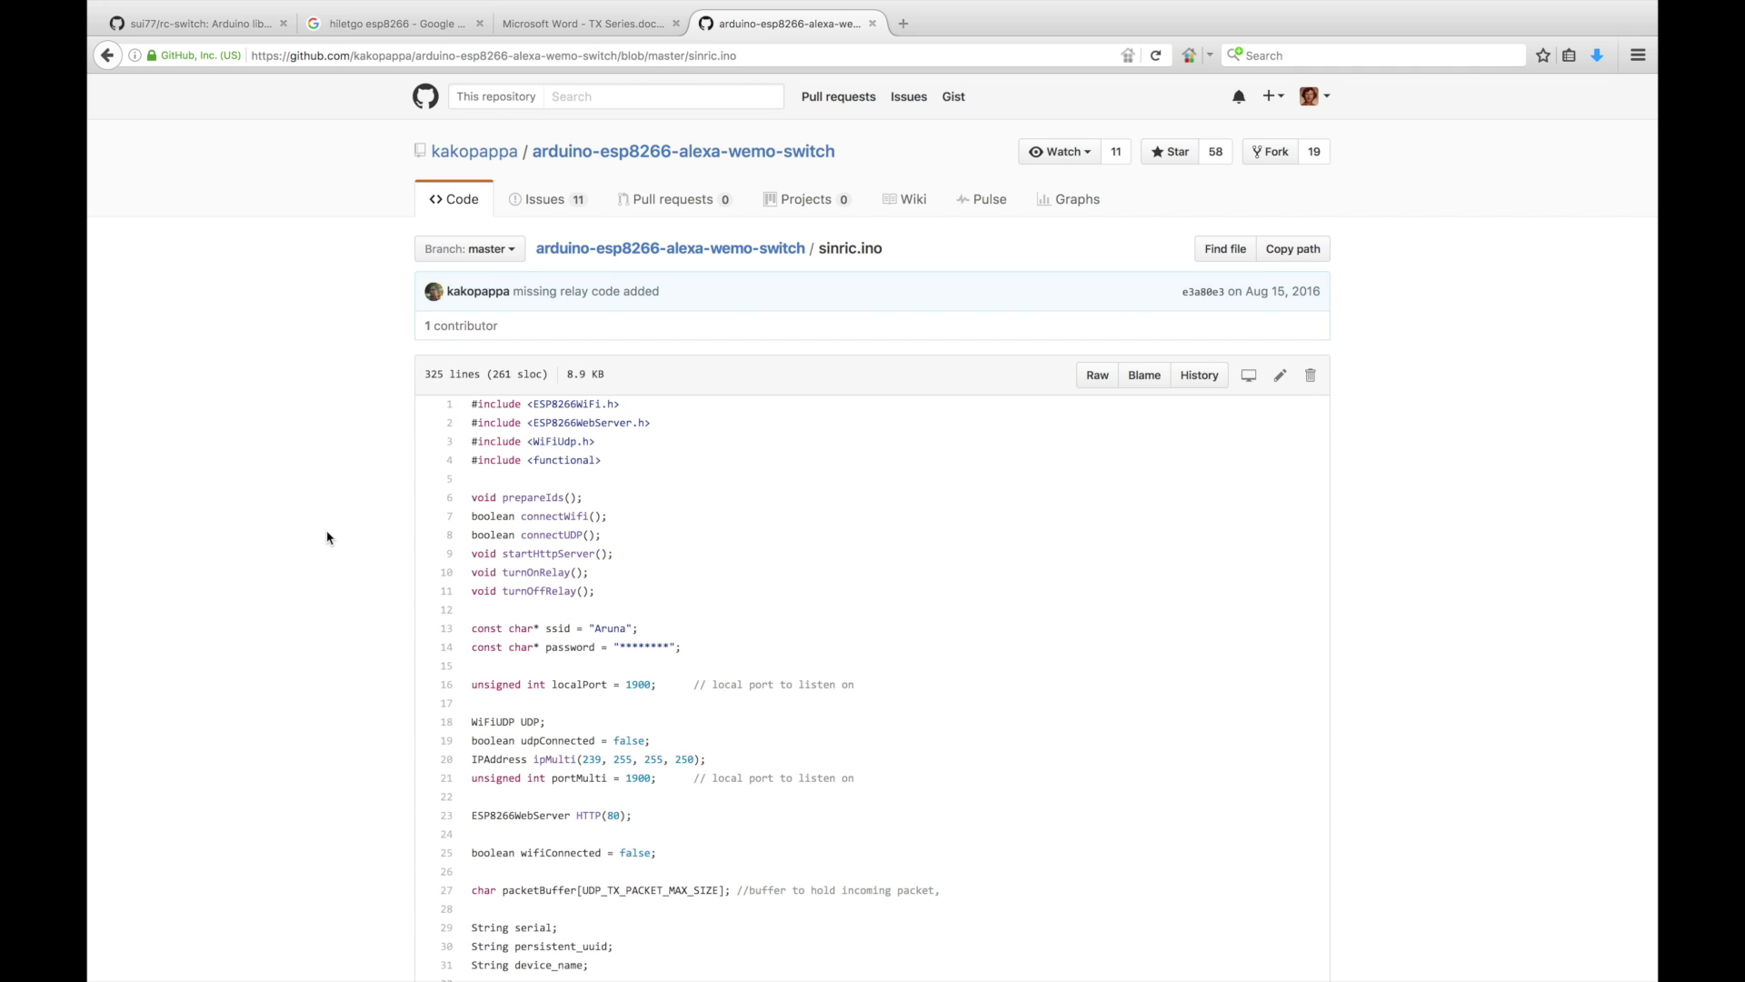
scroll(327, 537, down, 10)
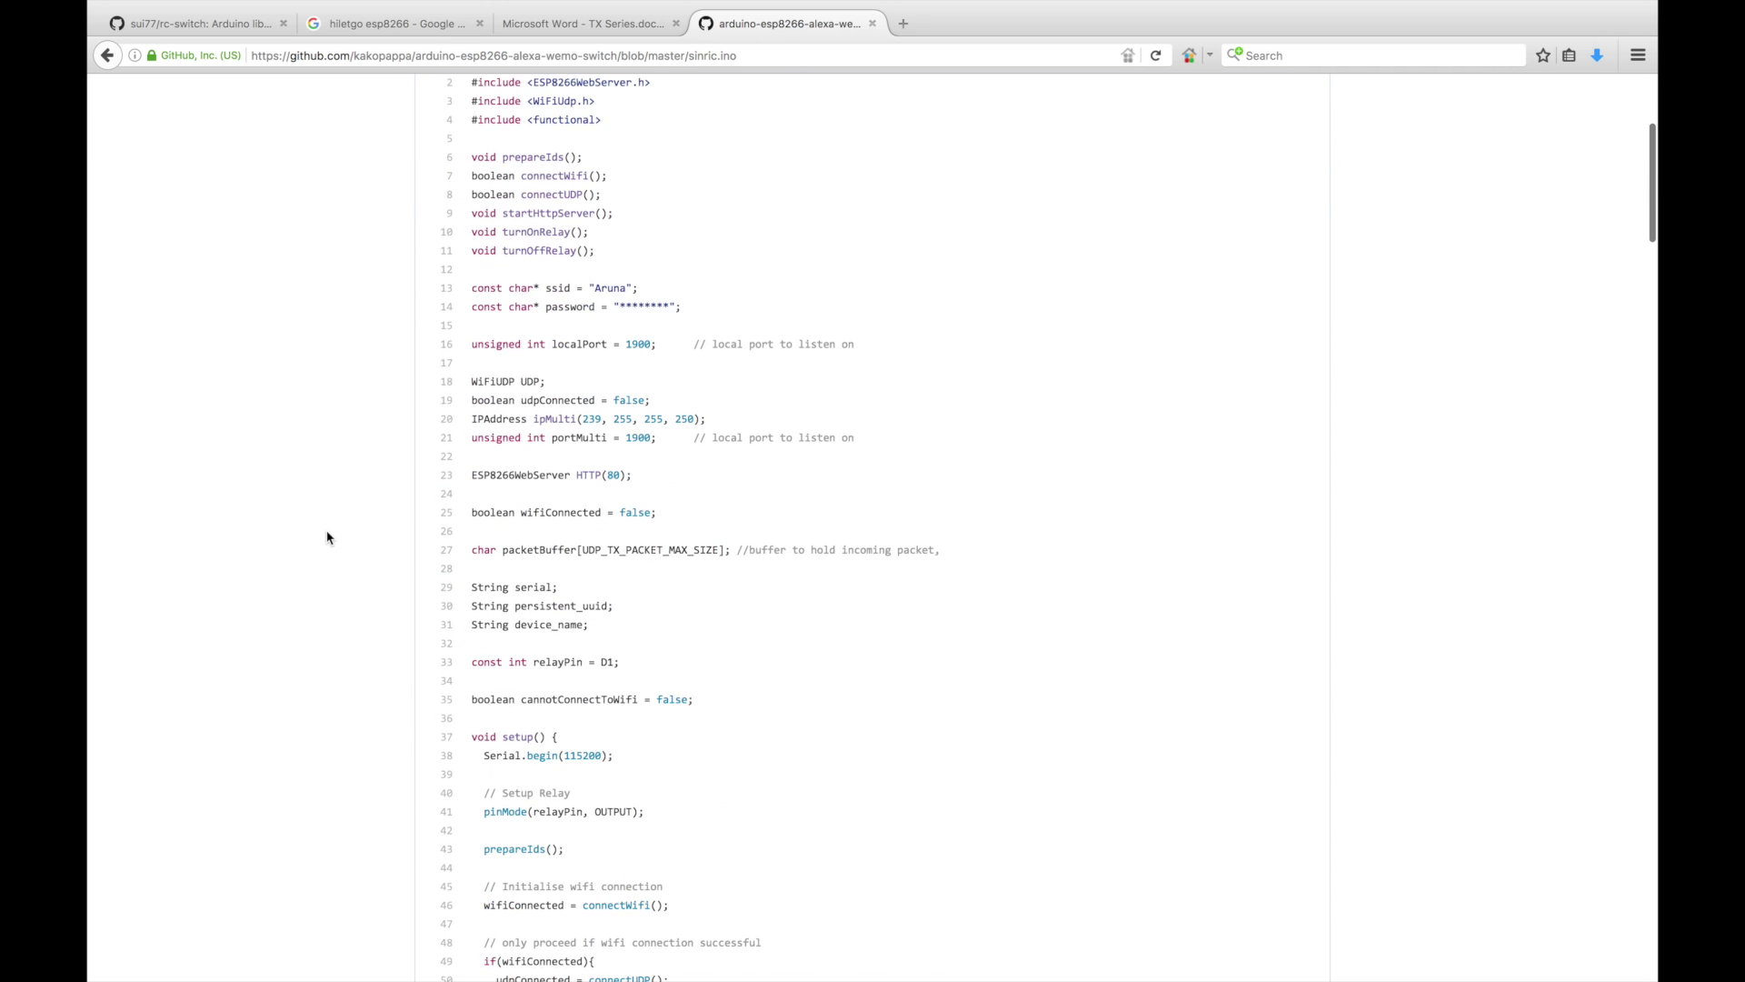
scroll(327, 538, down, 6)
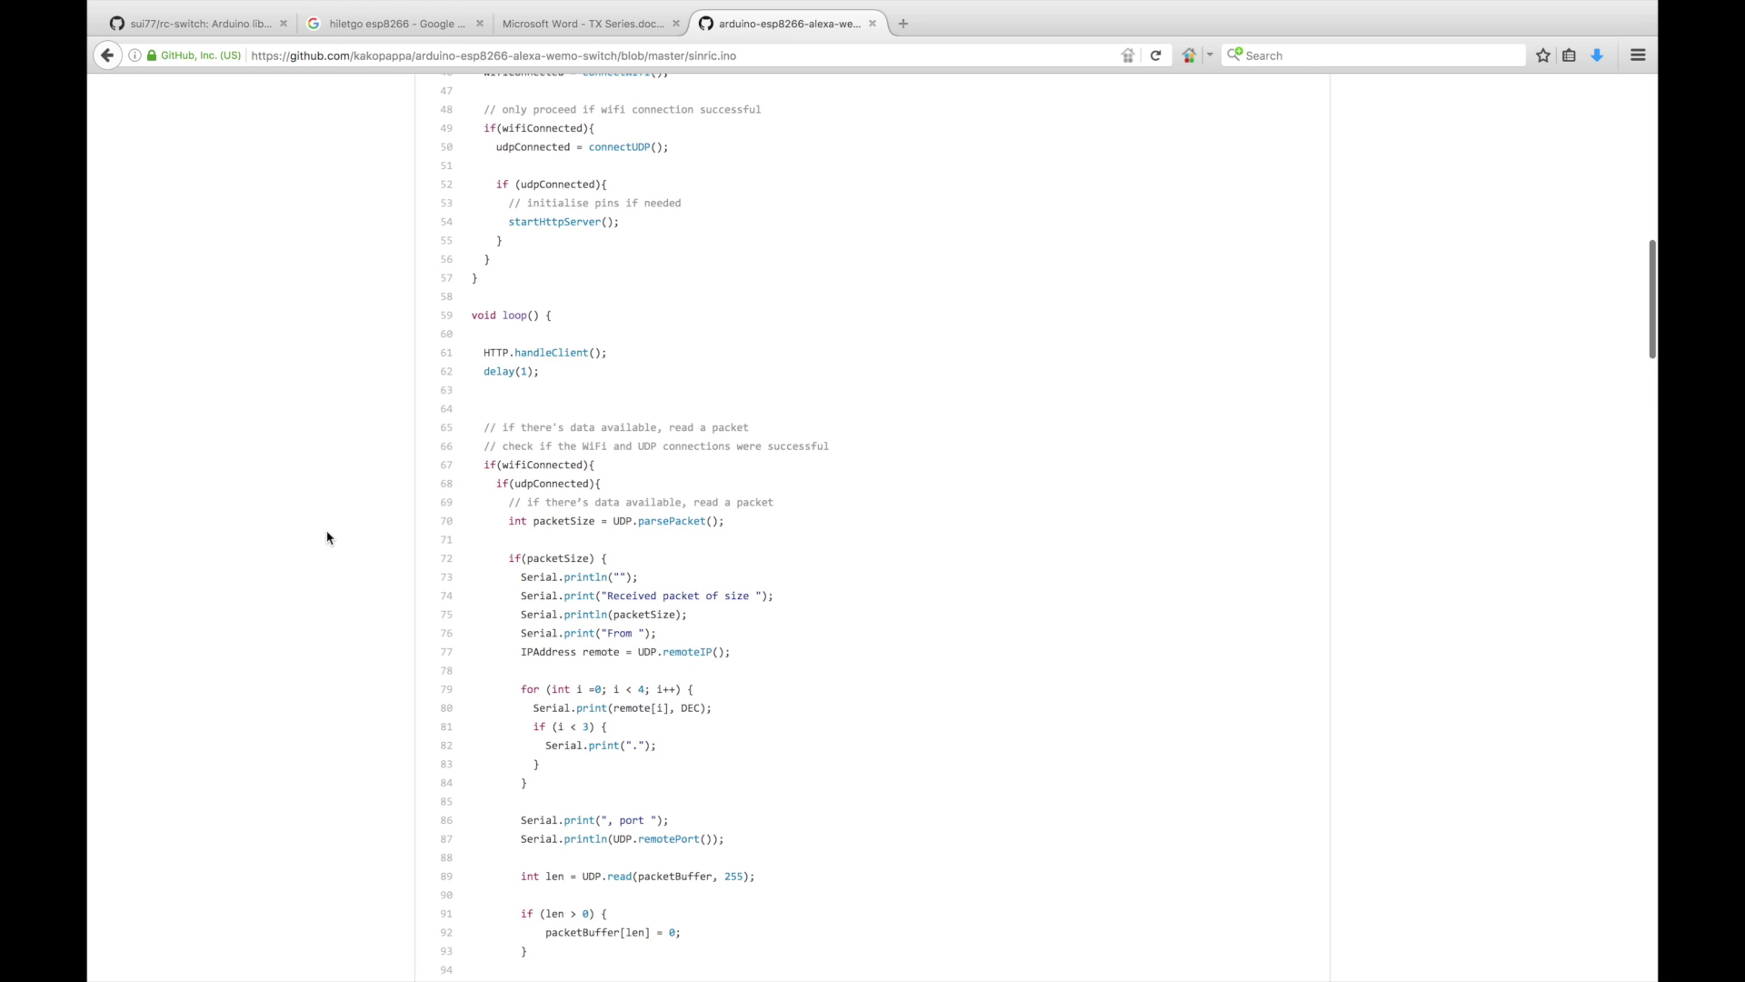
scroll(327, 537, down, 12)
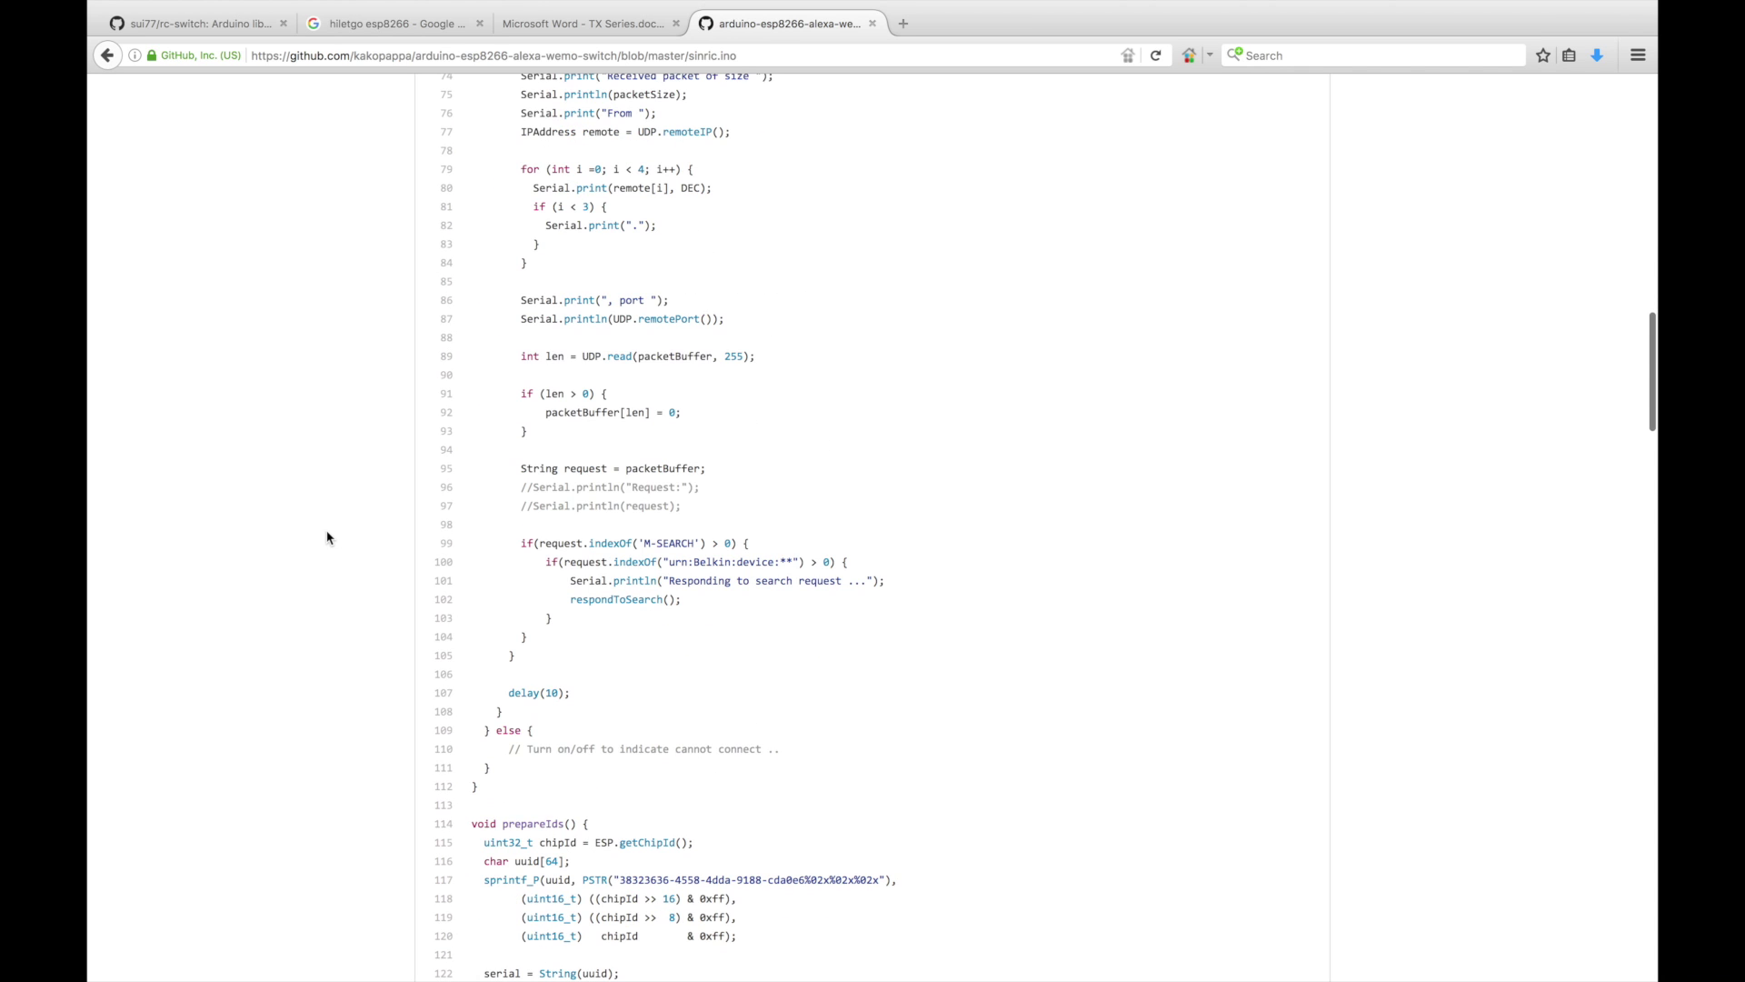